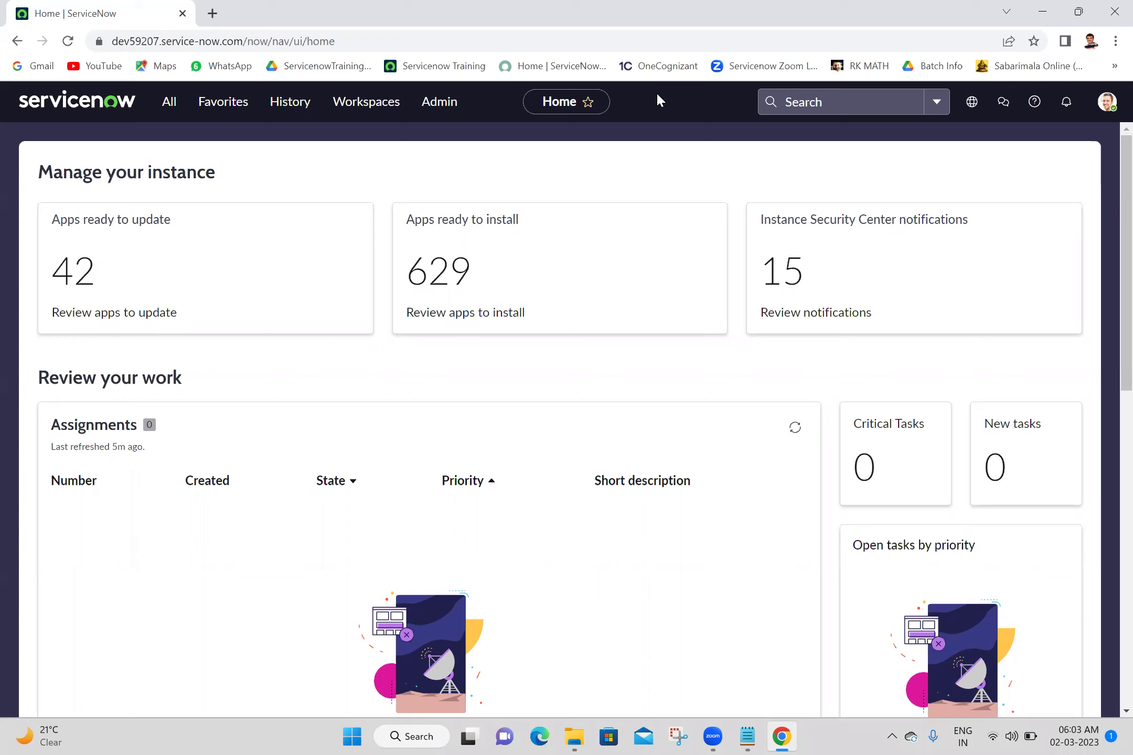
Filter the navigator for 'my first' and open the my first tables list in a new tab
click(675, 731)
click(165, 104)
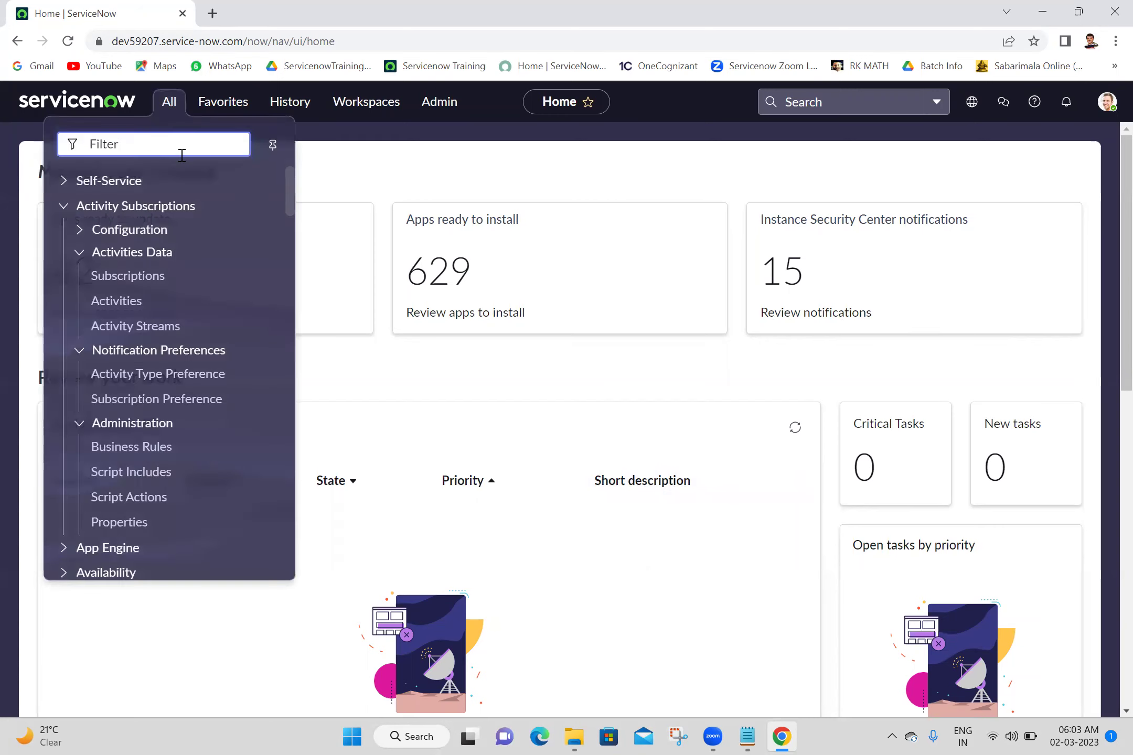
text(my fi)
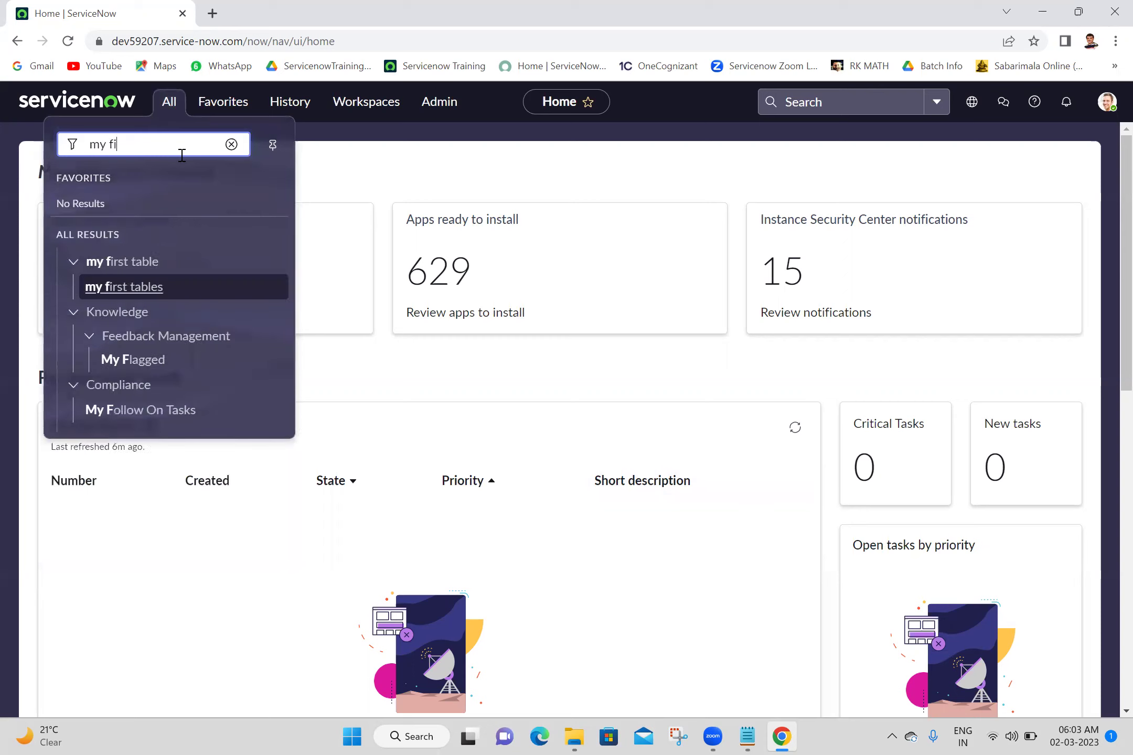
text(rst)
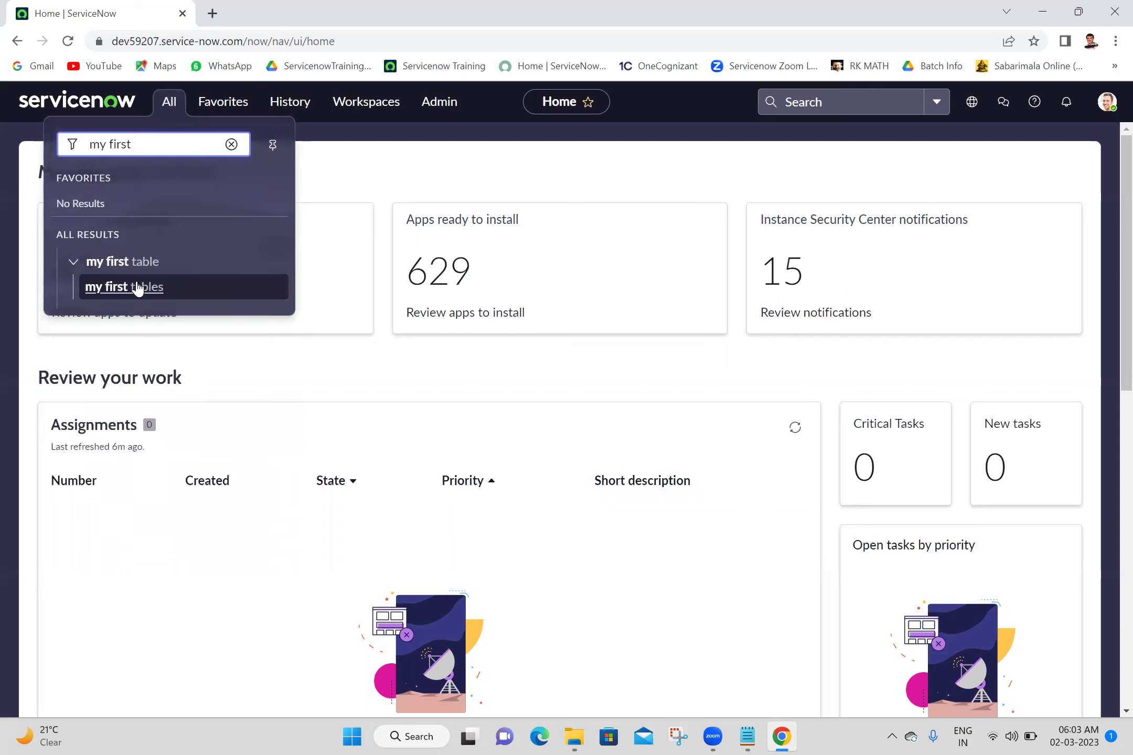
middle_click(130, 301)
click(248, 6)
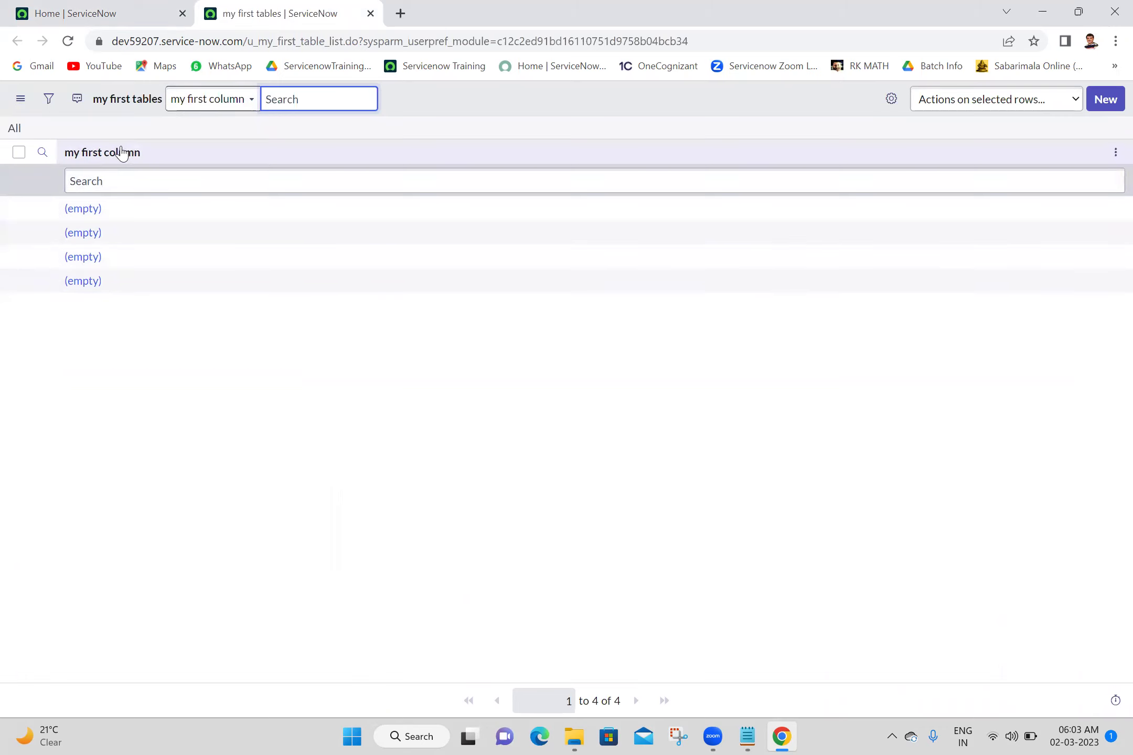
click(254, 434)
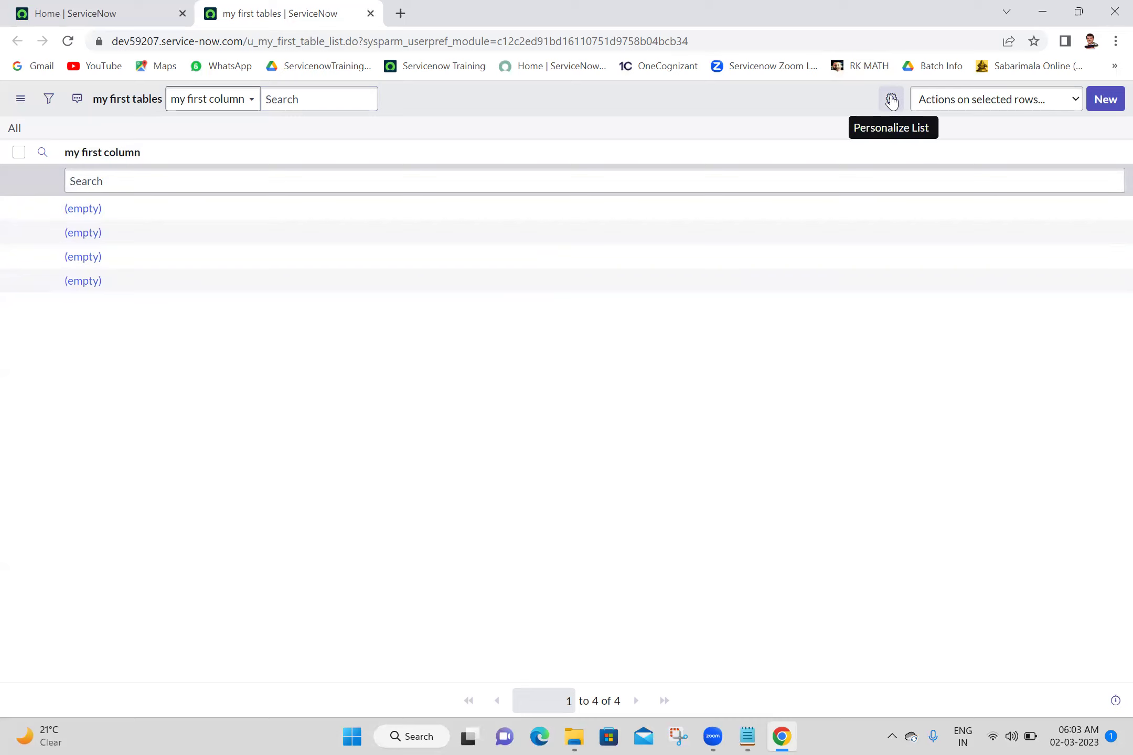
In Personalize List, add the Choice, Created, Created by, Date, Date Time and Decimal columns
click(891, 101)
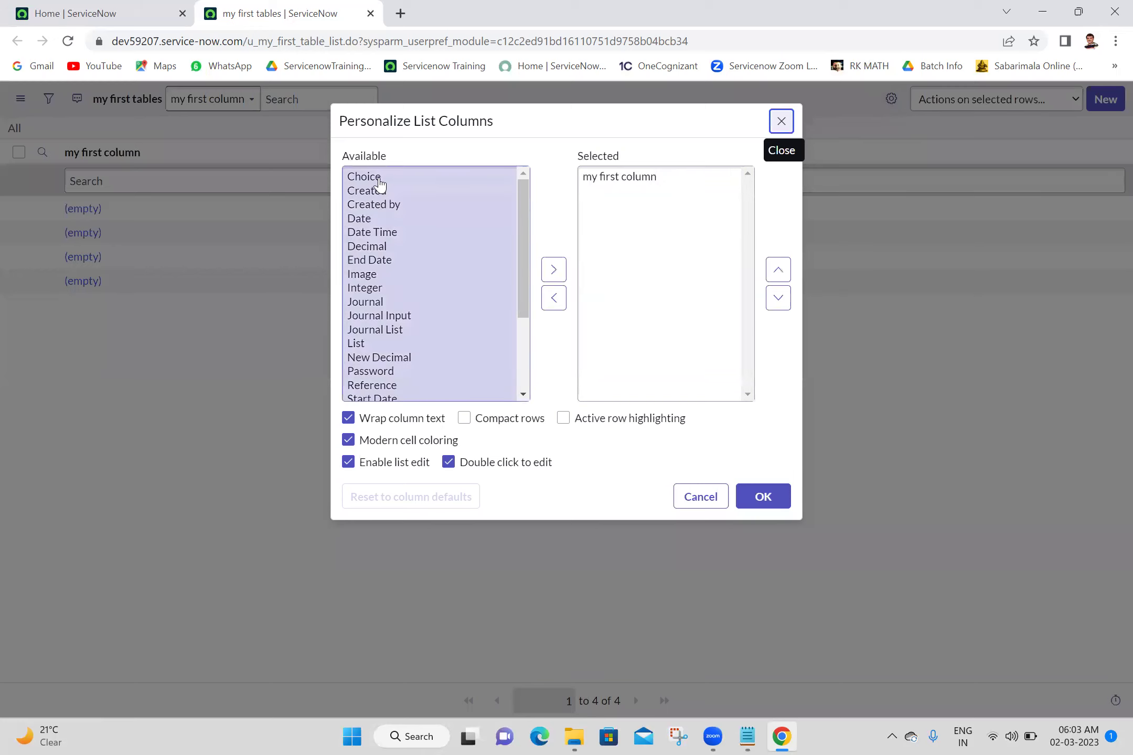
double_click(378, 178)
double_click(379, 179)
double_click(378, 178)
click(378, 178)
double_click(379, 178)
double_click(379, 177)
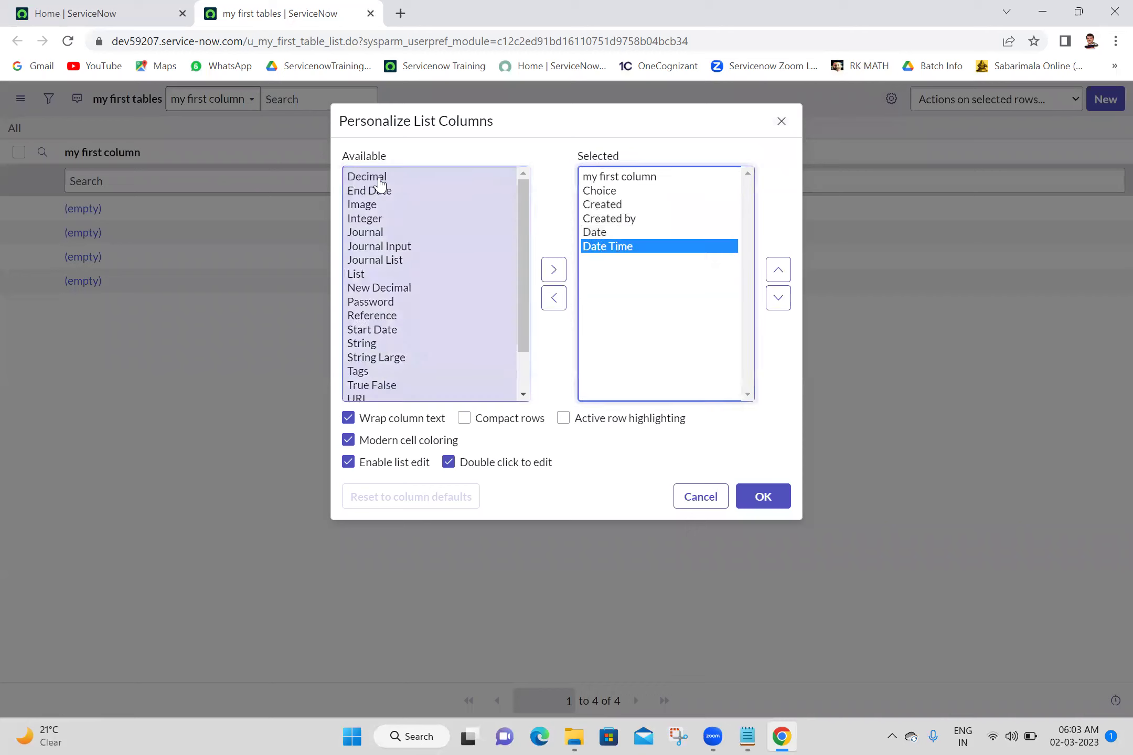
double_click(379, 177)
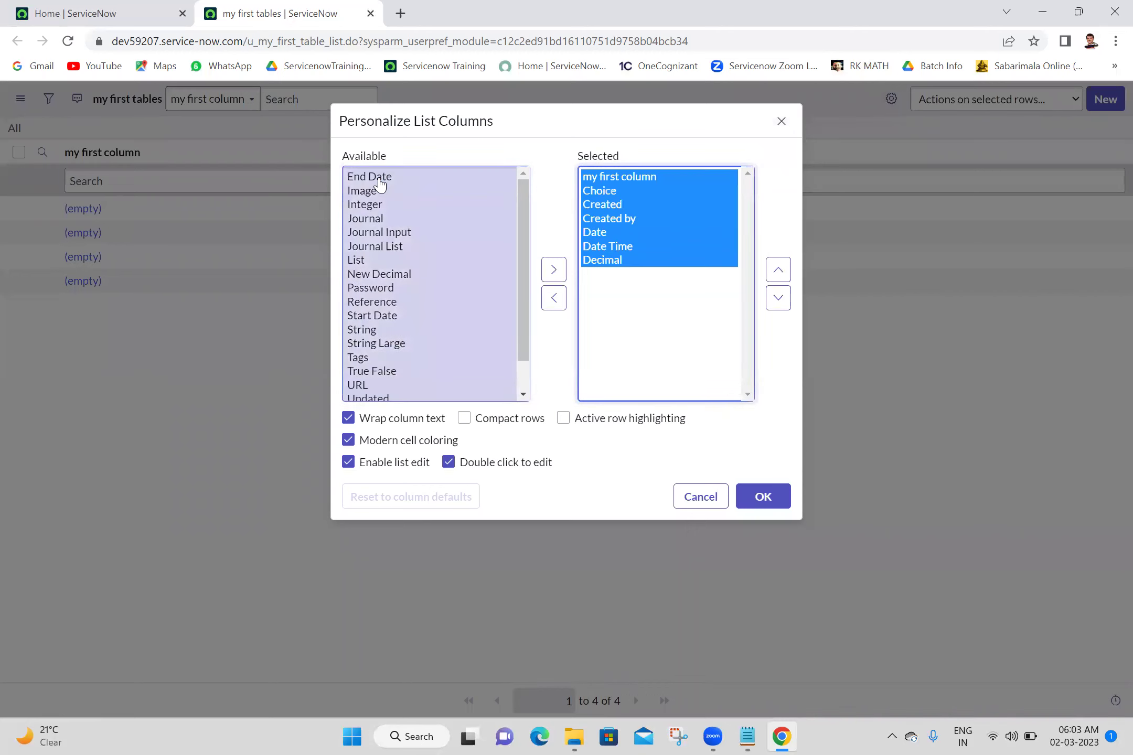
Add all remaining fields from End Date onward to the shown columns and apply
click(379, 178)
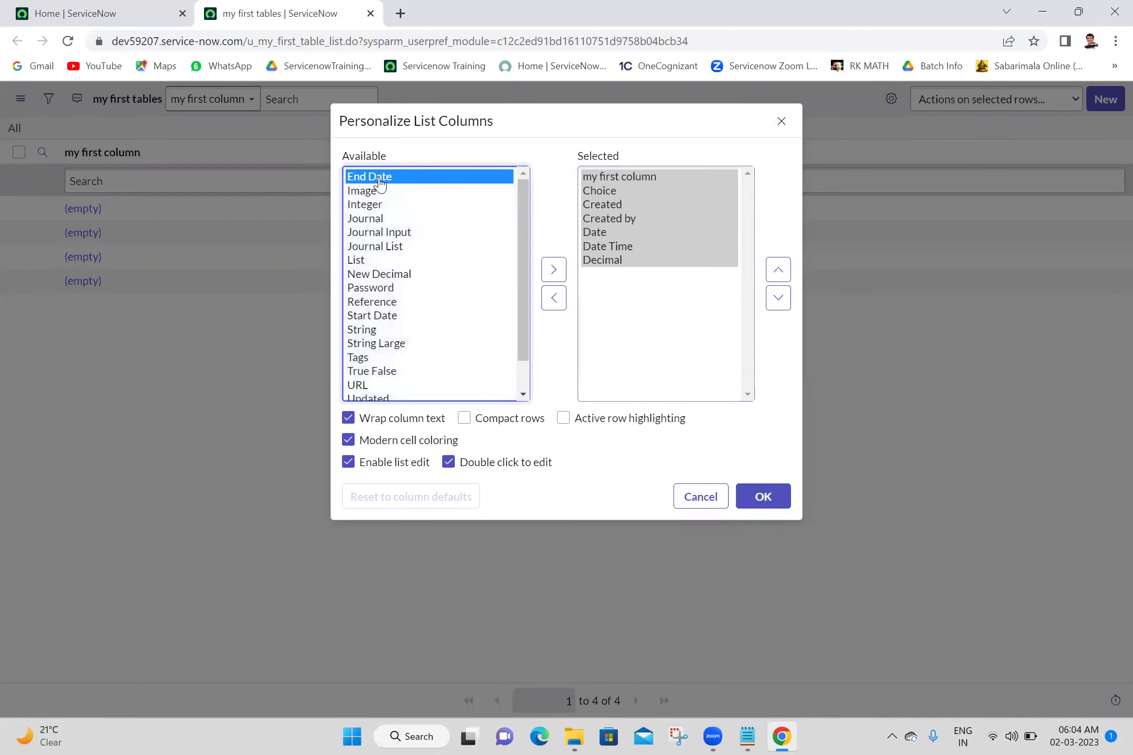
key(shift+Down)
key(shift+Down)
key(shift+Down)
key(shift+Down)
key(shift+Down)
key(shift+Down)
key(shift+Down)
key(shift+Down)
key(shift+Down)
key(shift+Down)
key(shift+Down)
key(shift+Down)
key(shift+Down)
key(shift+Down)
key(shift+Down)
key(shift+Down)
key(shift+Down)
key(shift+Down)
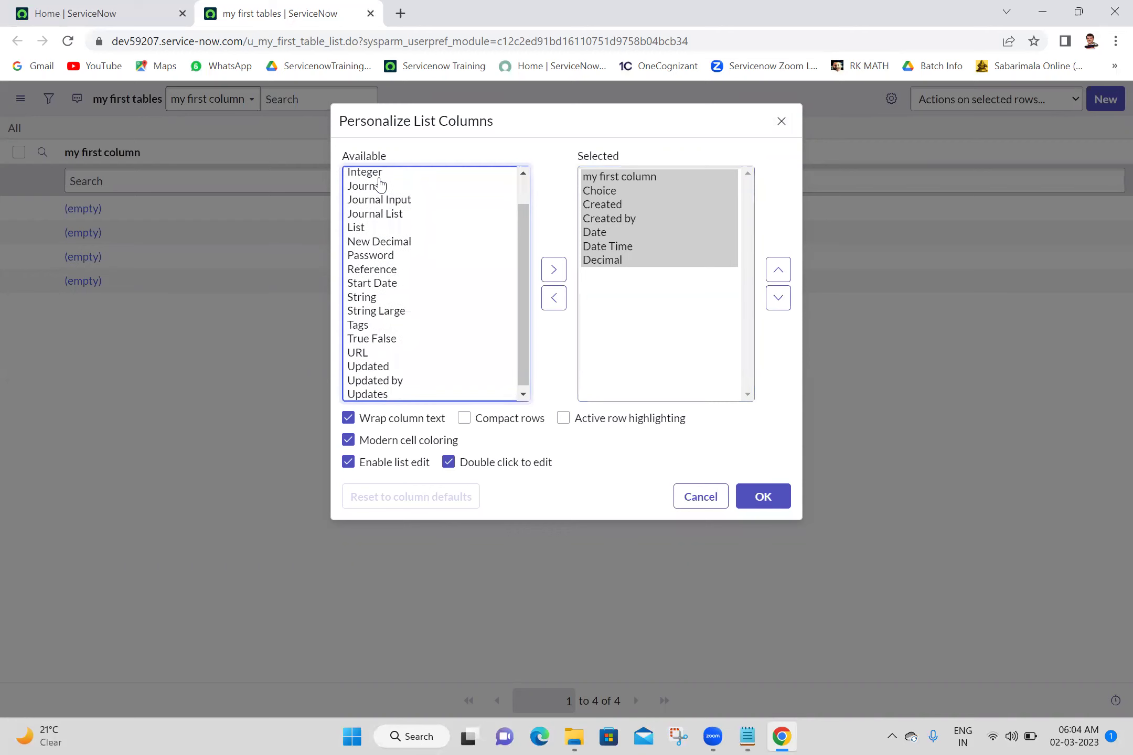
click(379, 178)
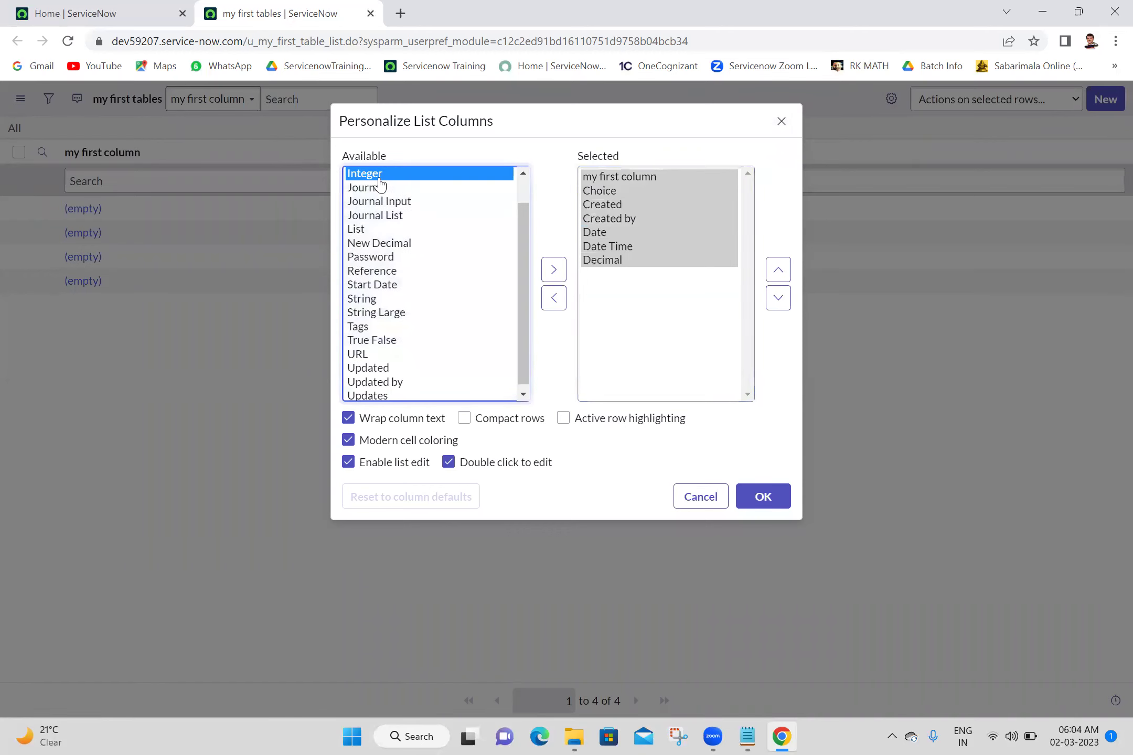
key(shift+End)
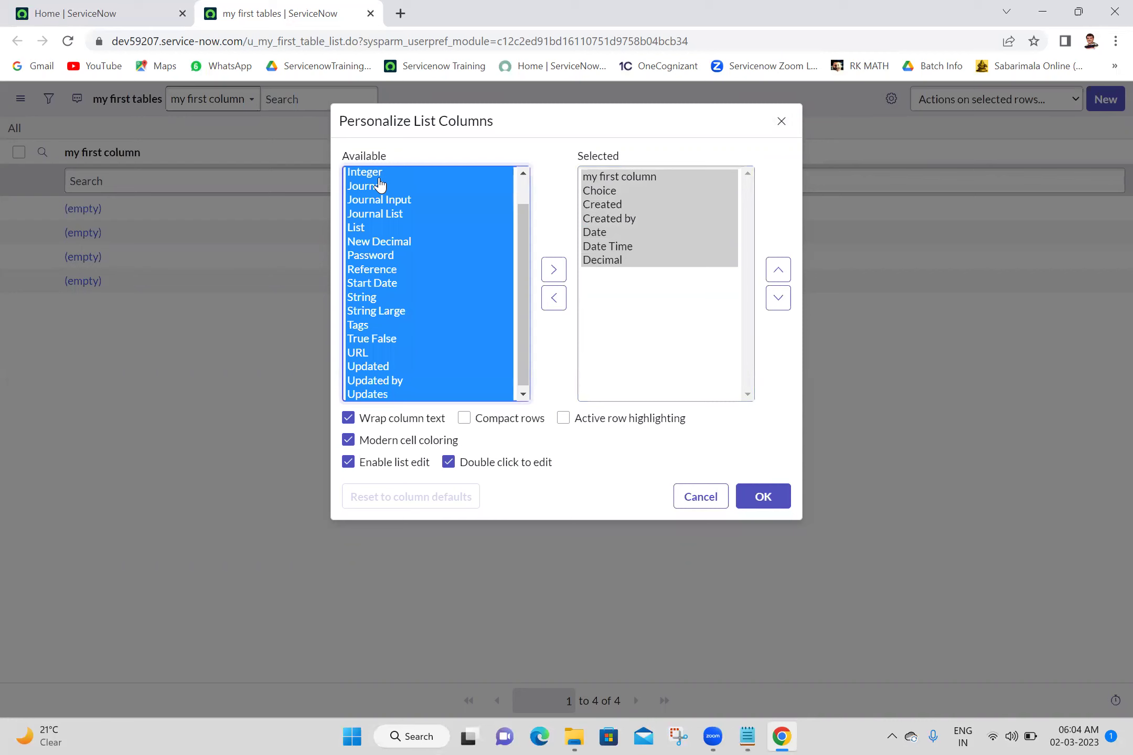
click(554, 270)
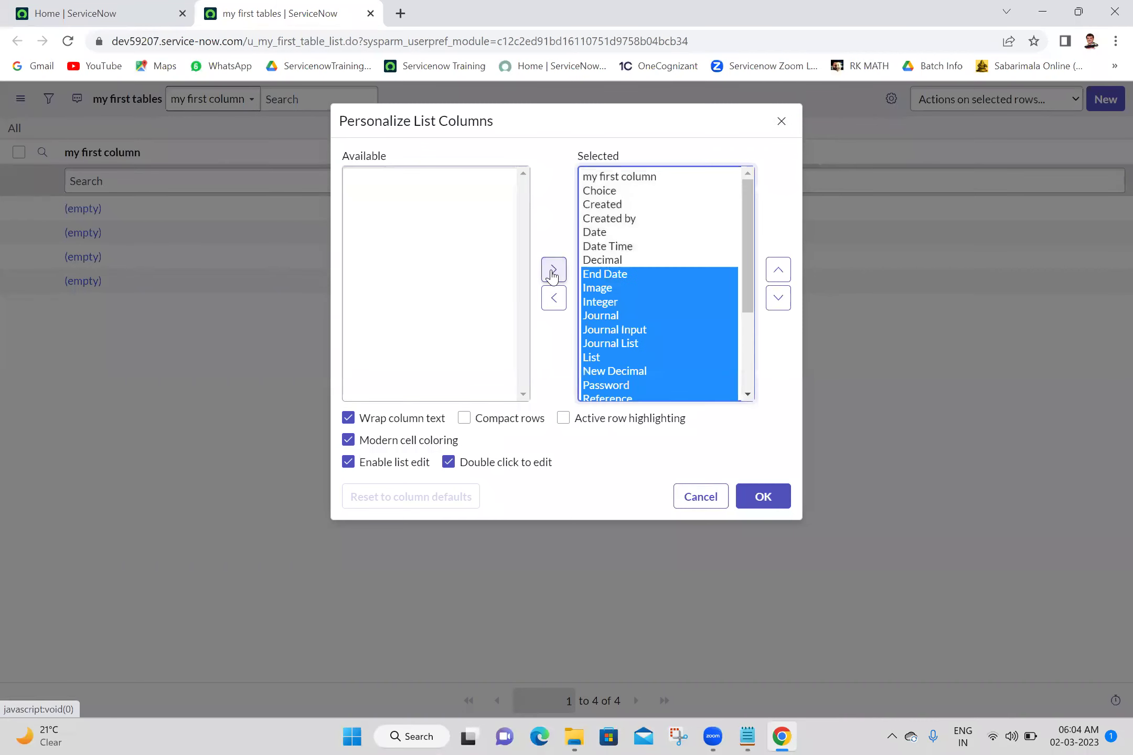
click(764, 511)
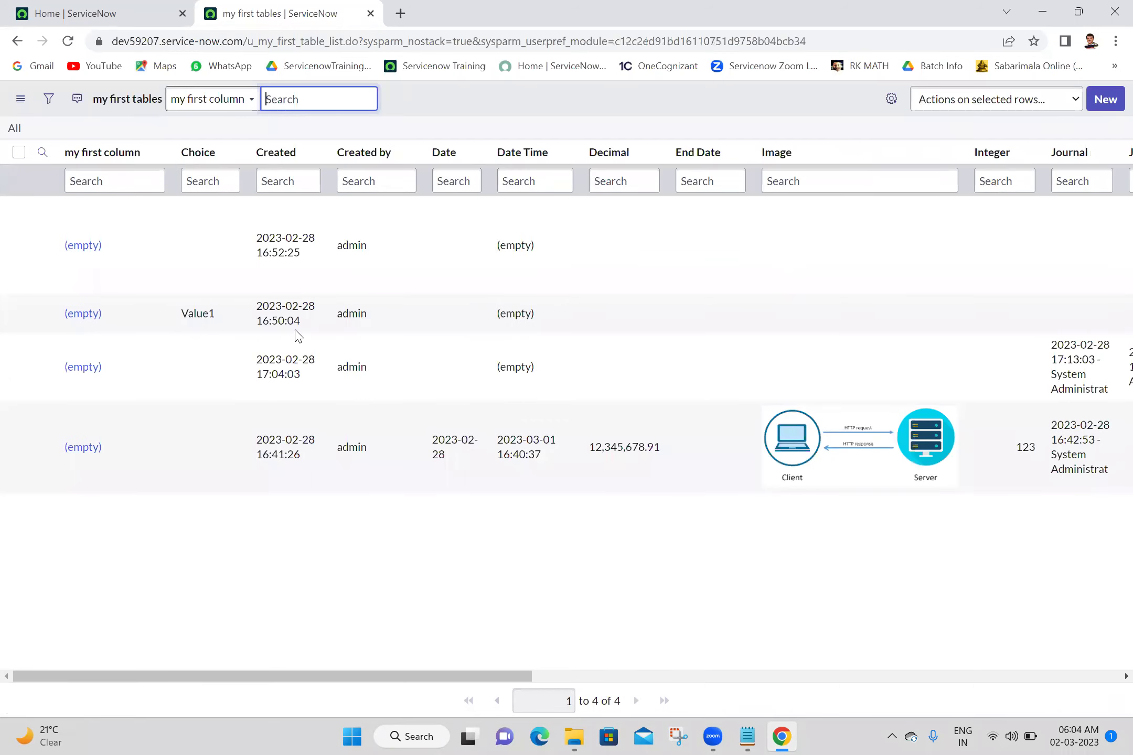
click(660, 678)
drag(660, 681, 228, 688)
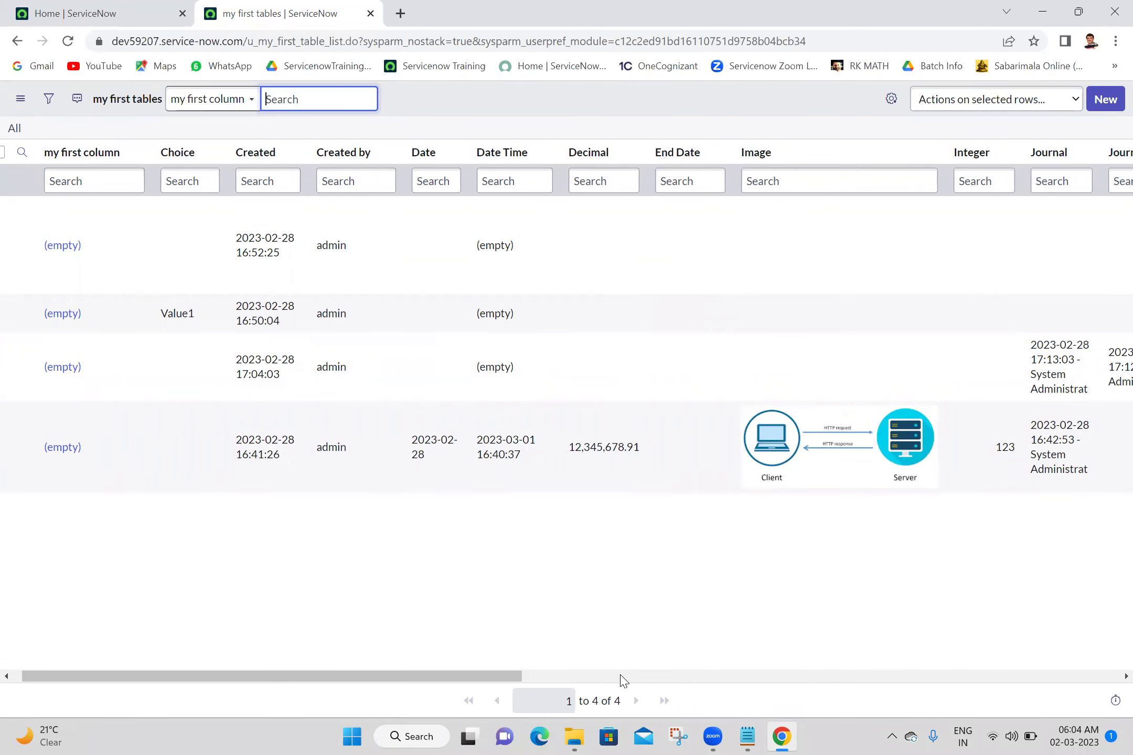
click(622, 681)
drag(623, 681, 319, 644)
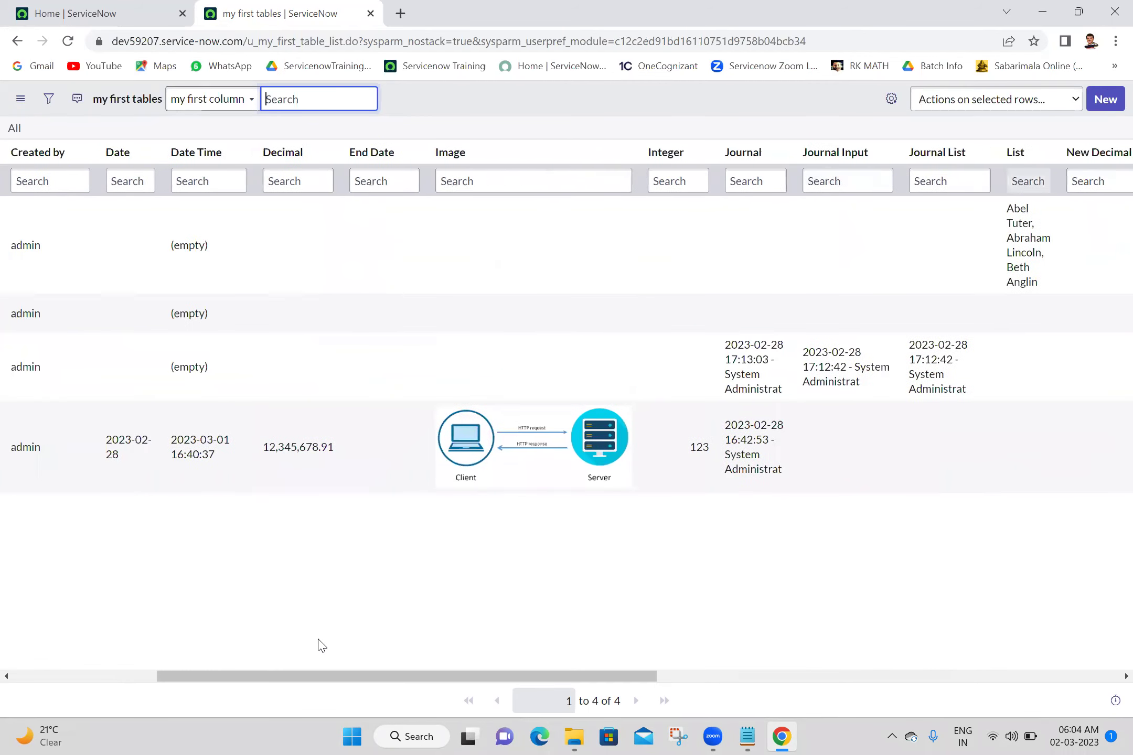
click(59, 675)
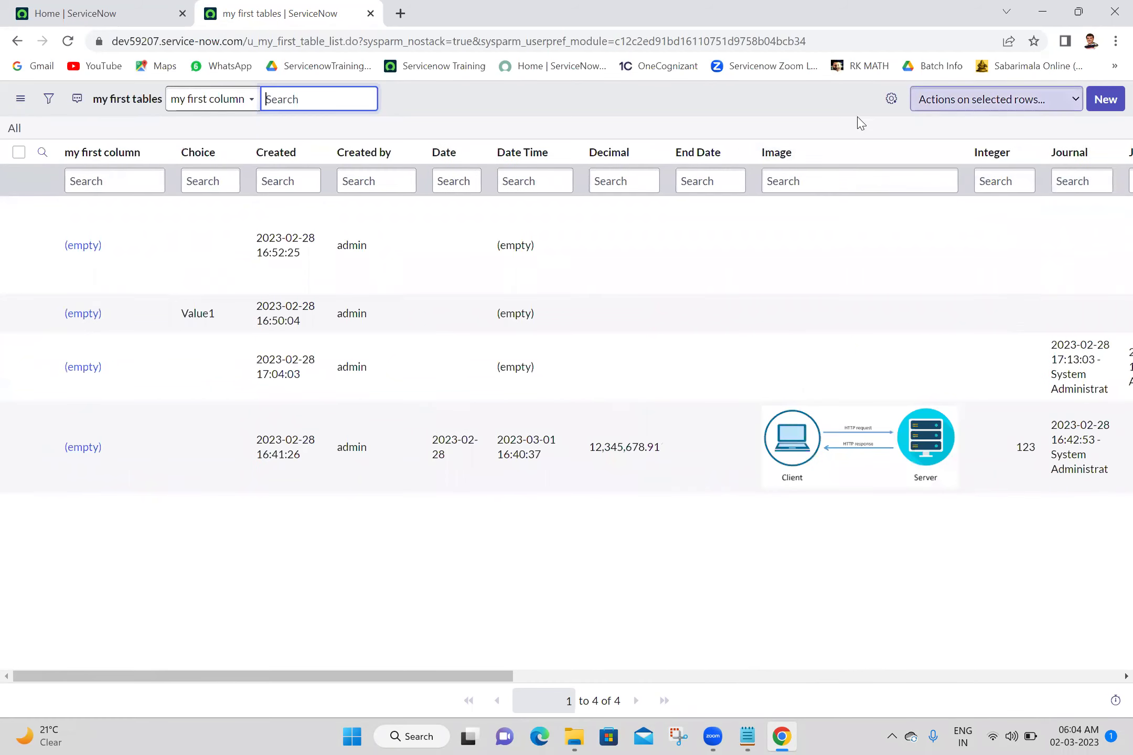
click(814, 119)
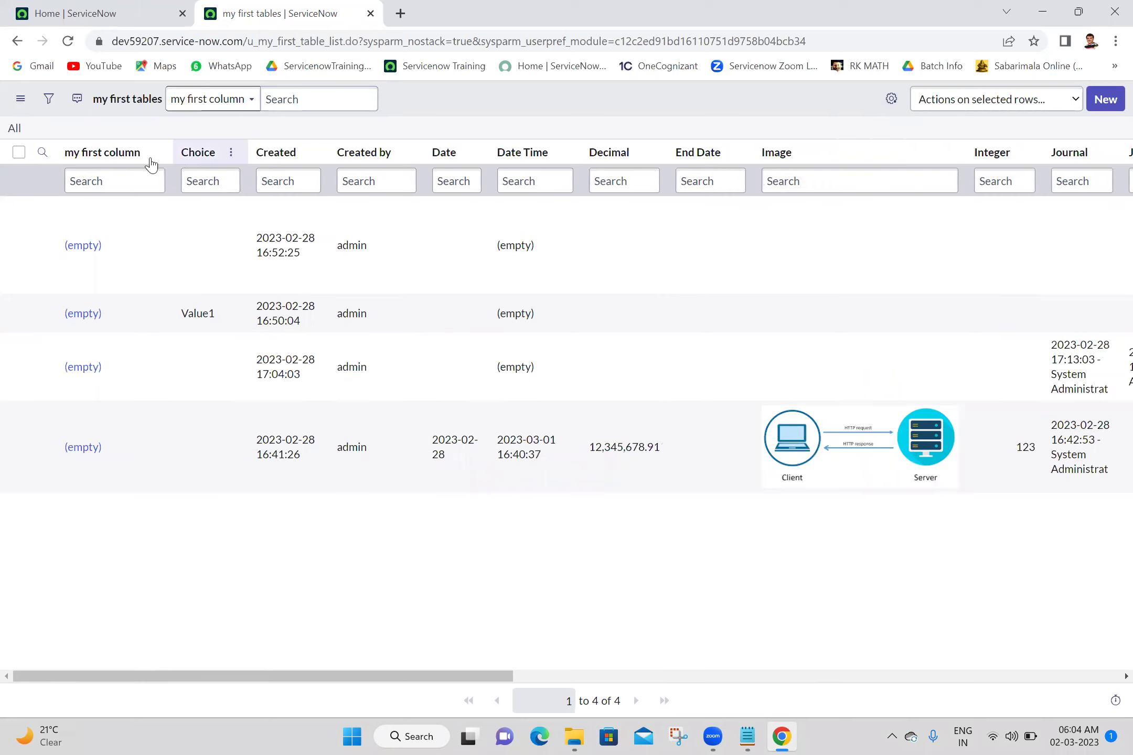
Add Journal Input, Journal List, List, New Decimal and Password to the default list layout and save
right_click(123, 164)
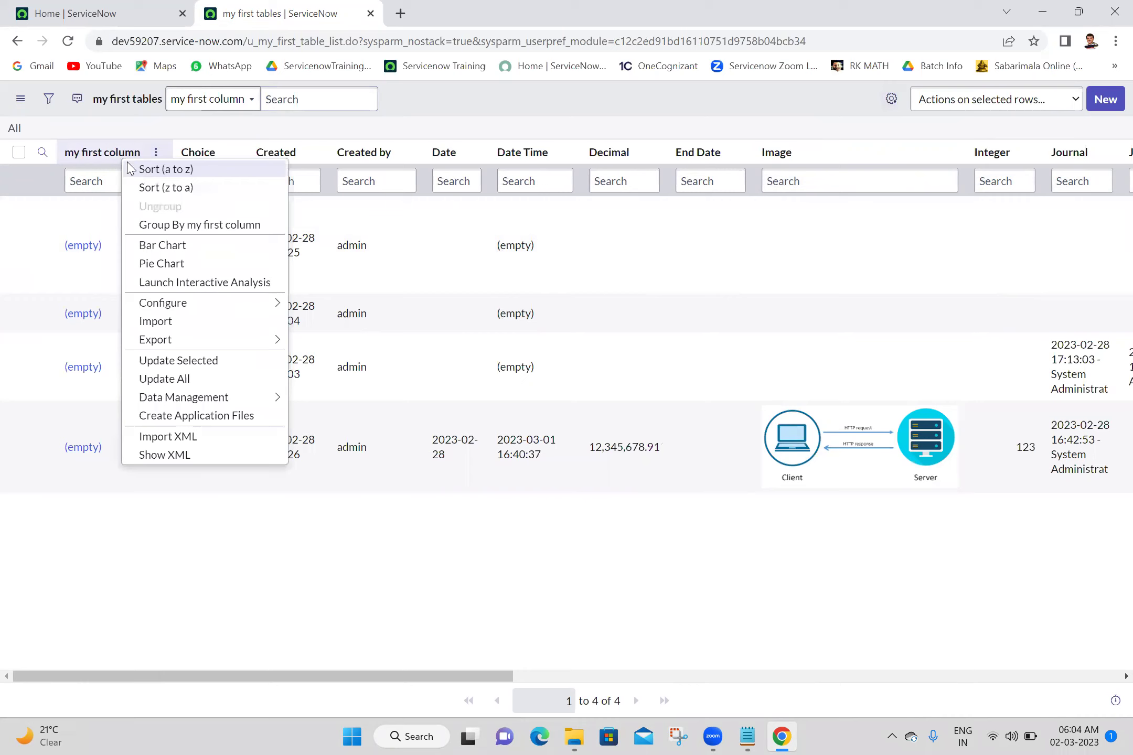
mouse_move(192, 303)
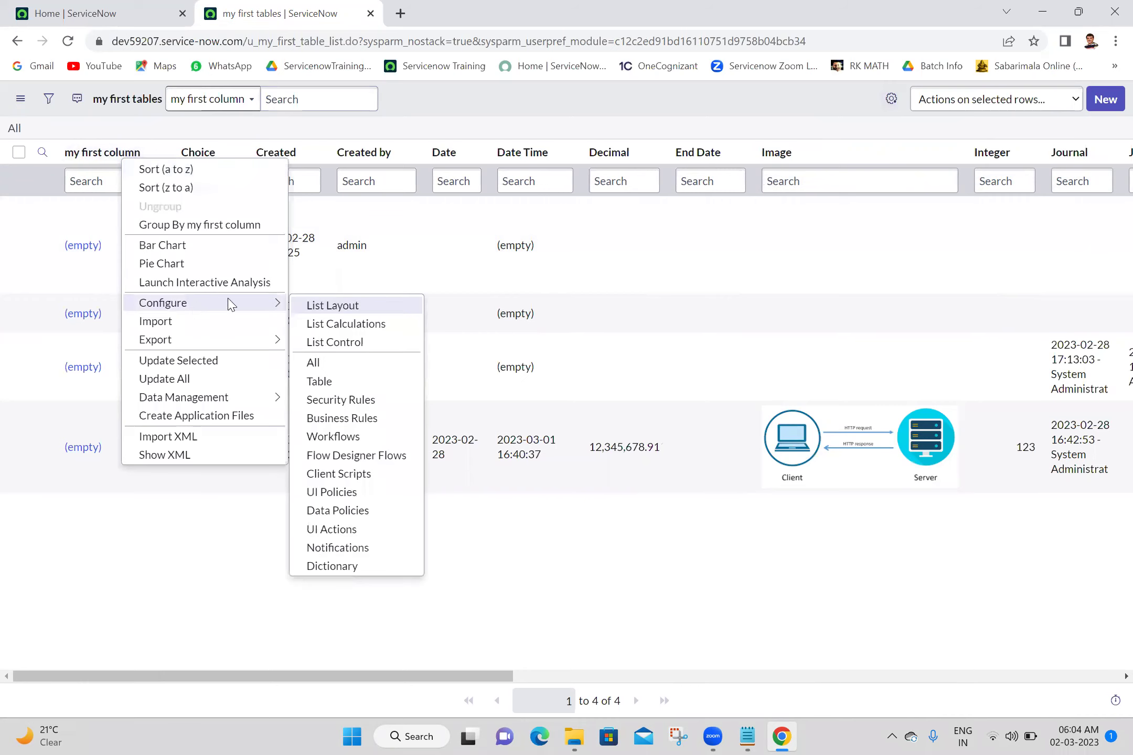
click(346, 310)
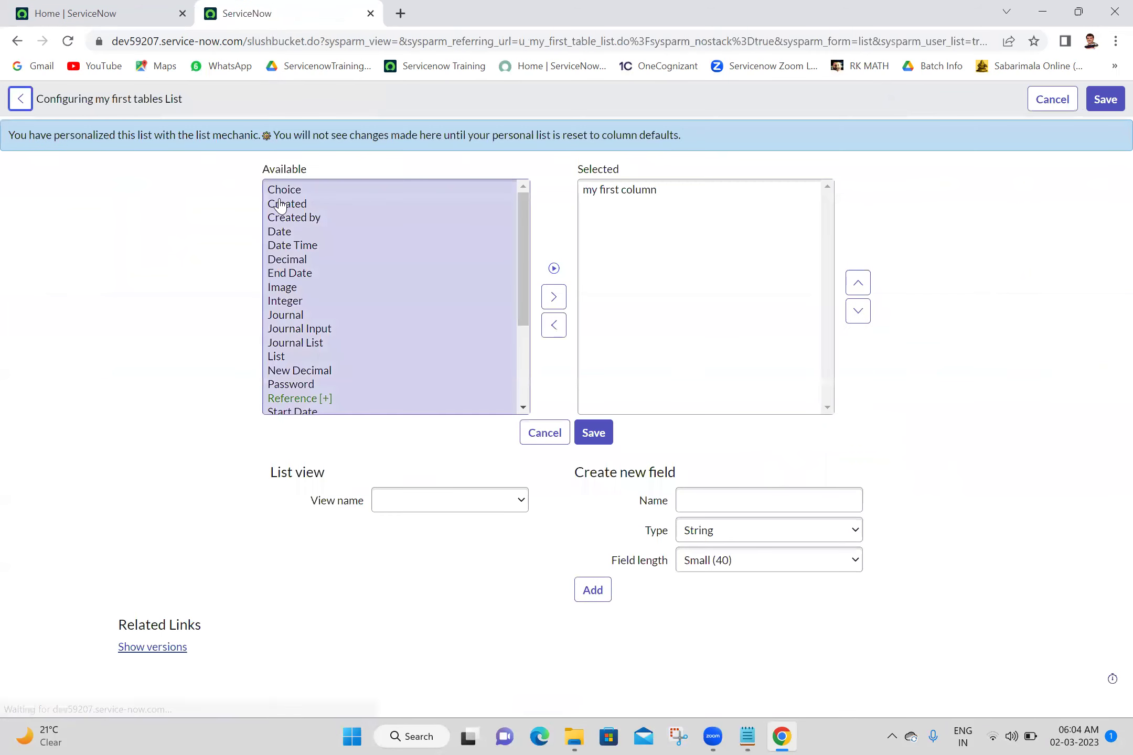
click(282, 204)
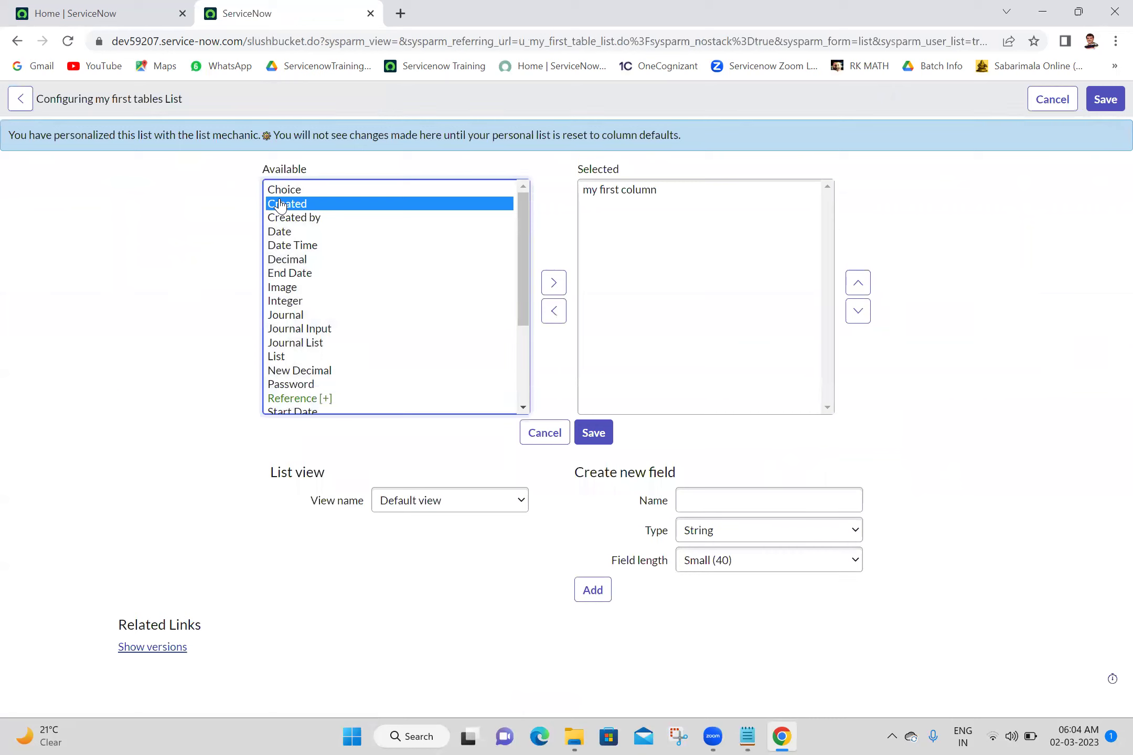
key(ctrl+a)
scroll(281, 205, down, 3)
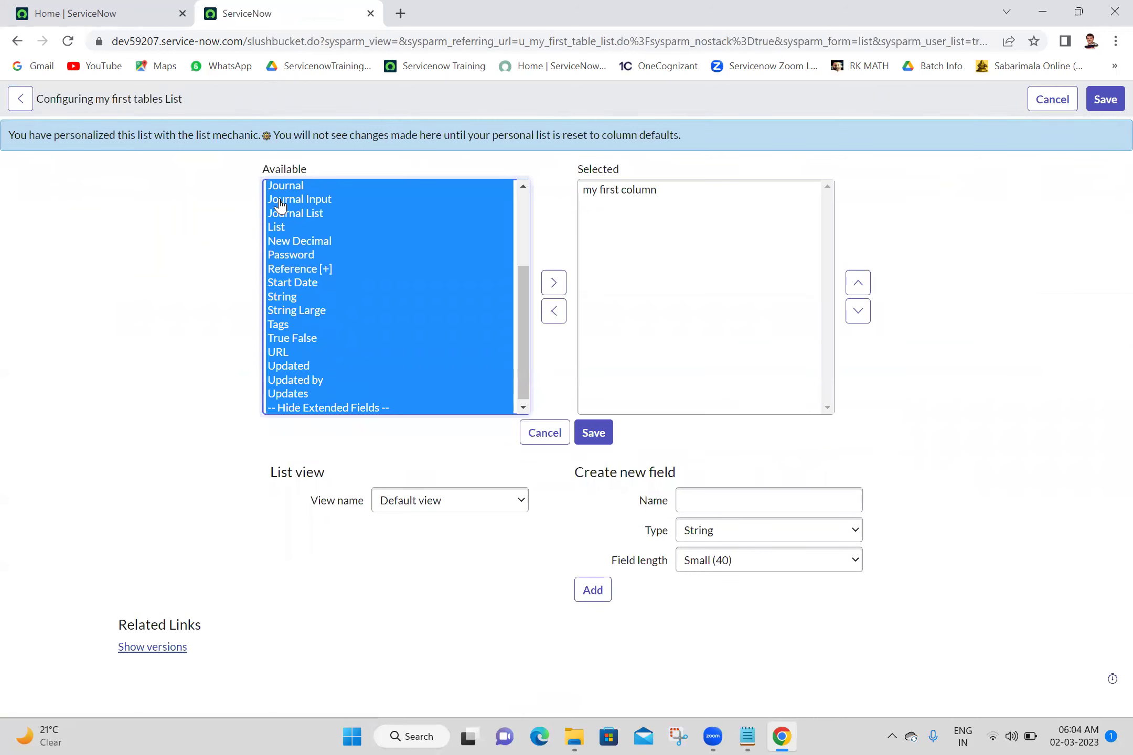
click(281, 205)
key(shift+Down)
key(shift+Down)
key(shift+Down)
key(shift+Down)
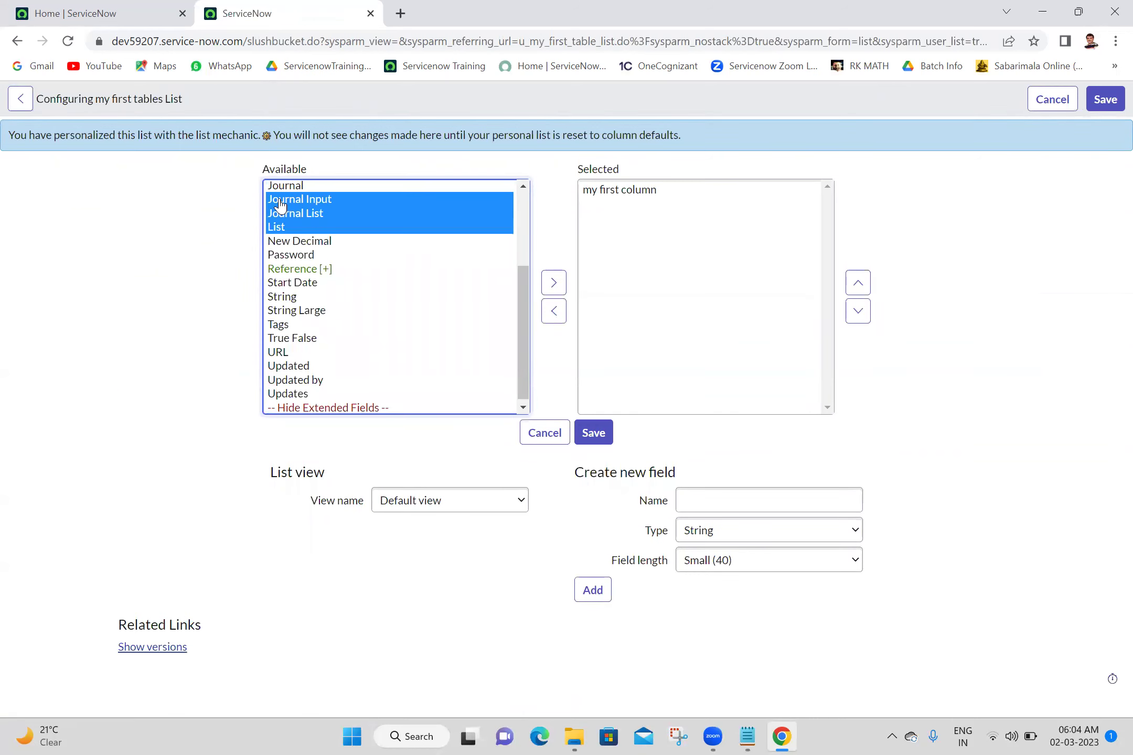
click(554, 283)
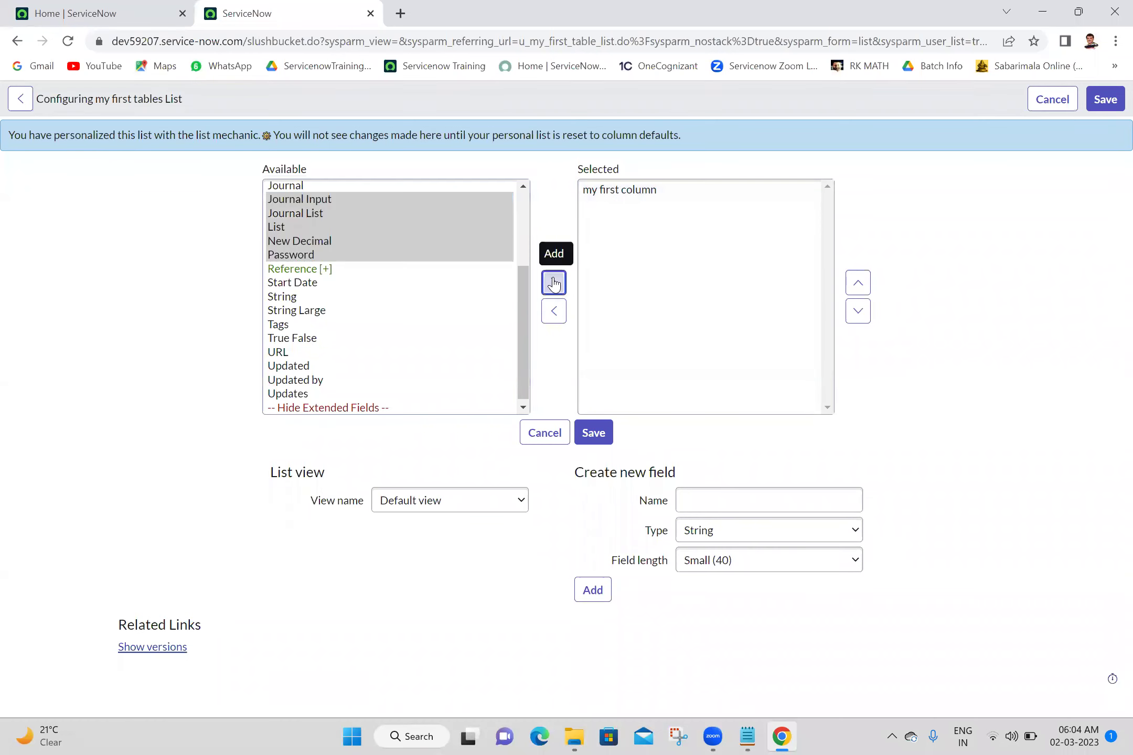
click(601, 433)
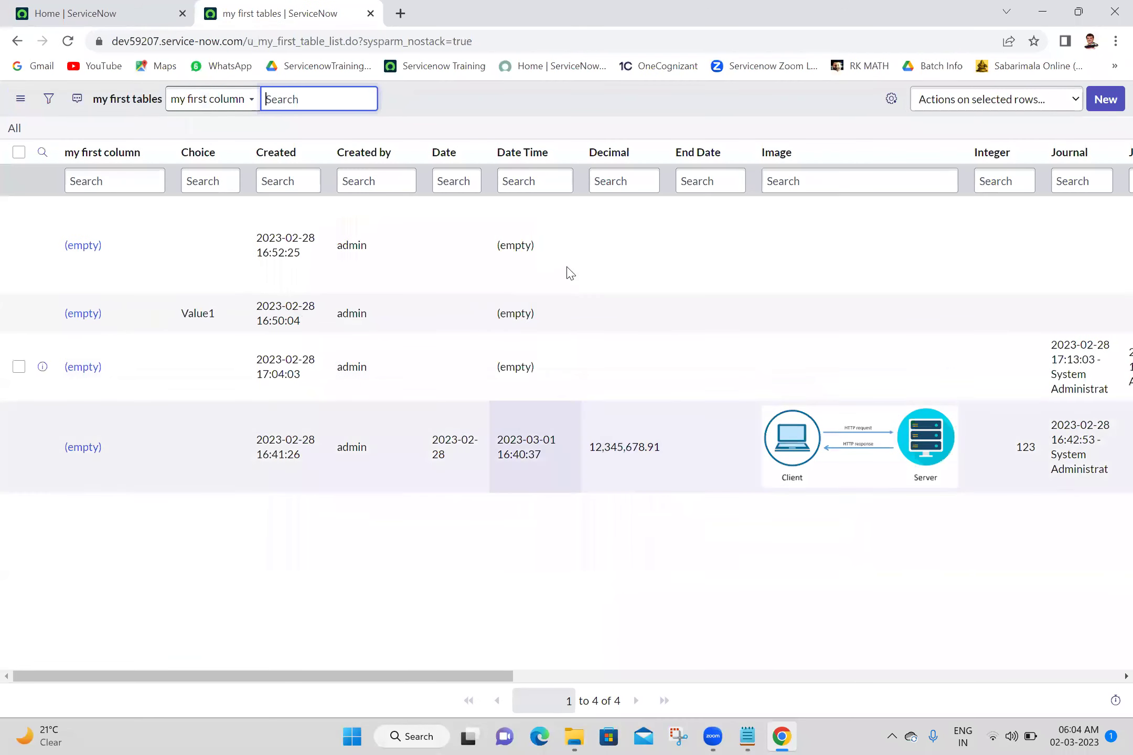
Bring the Batch 18 notes in Notepad to the front
click(754, 737)
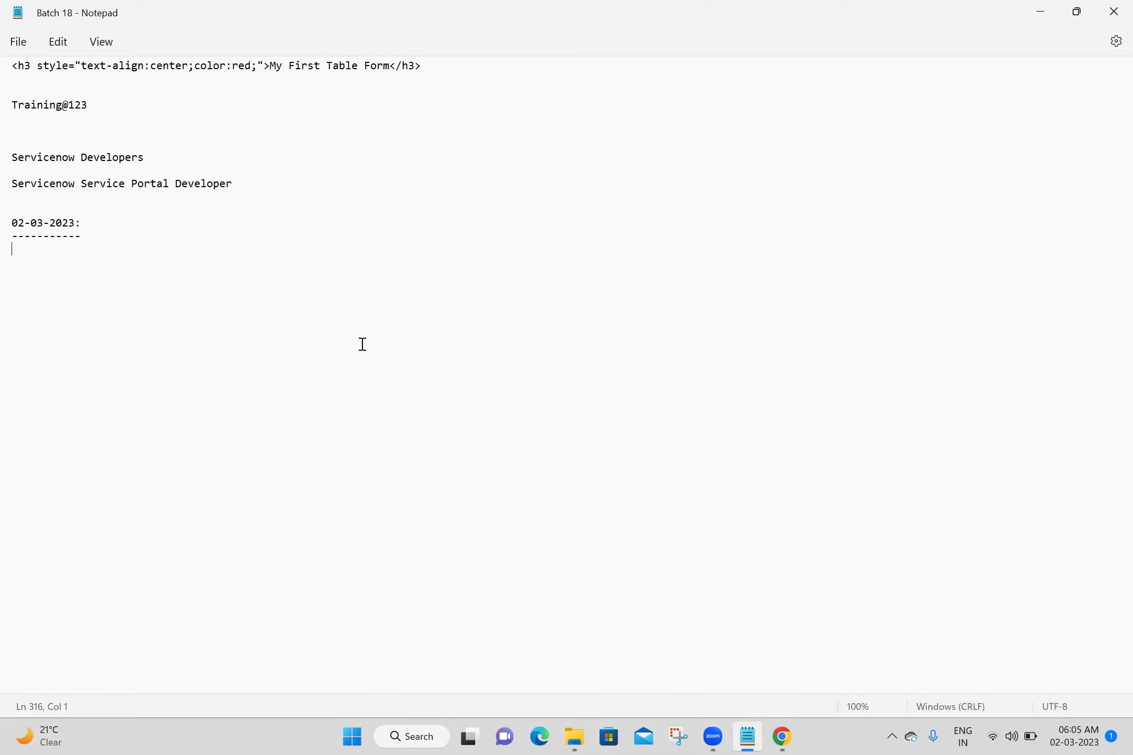
Write a 'Personalization List:' heading with dashes and a note that its columns are only visible to you
triple_click(36, 249)
click(36, 250)
text(Perso)
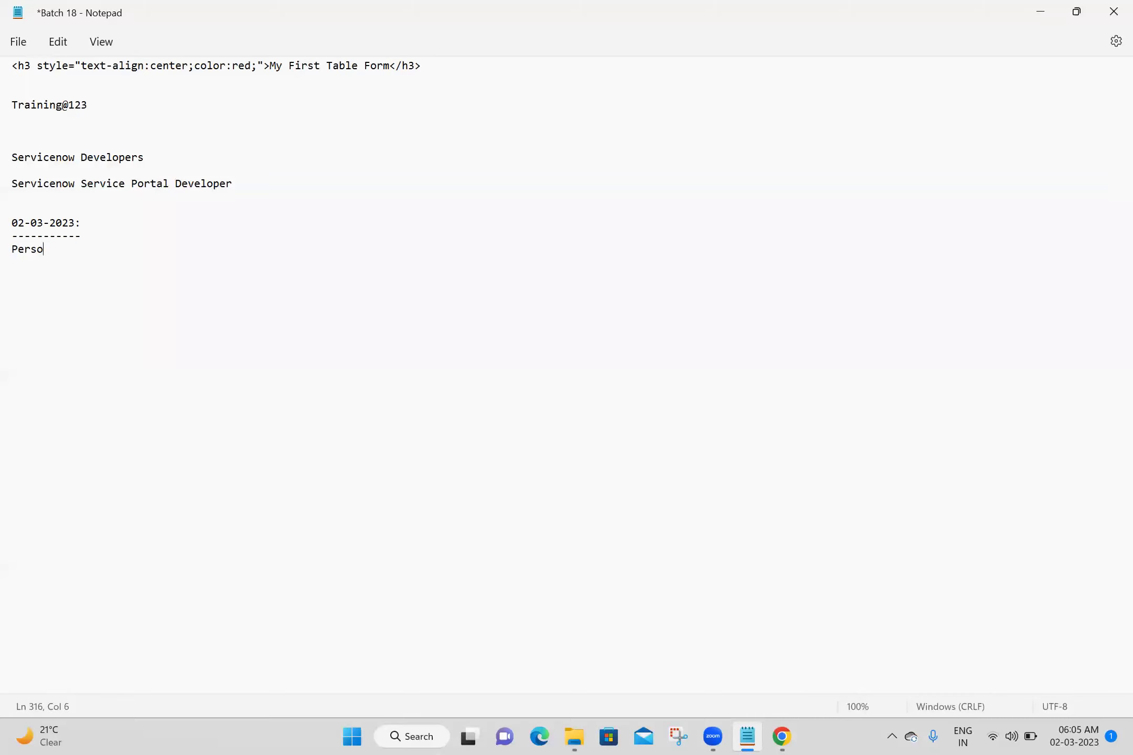
text(nalization List:)
key(Return)
text(----------------------)
key(Return)
text(By adding co)
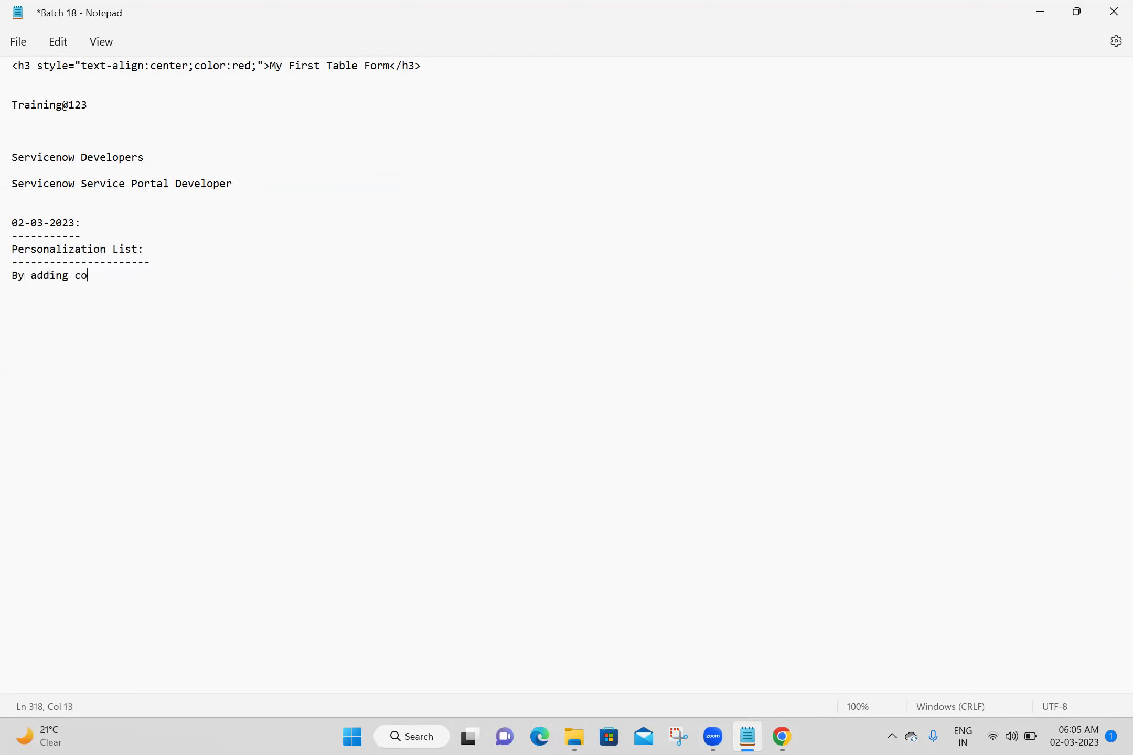
text(lums)
key(BackSpace)
text(ns to List)
text(by using personalization )
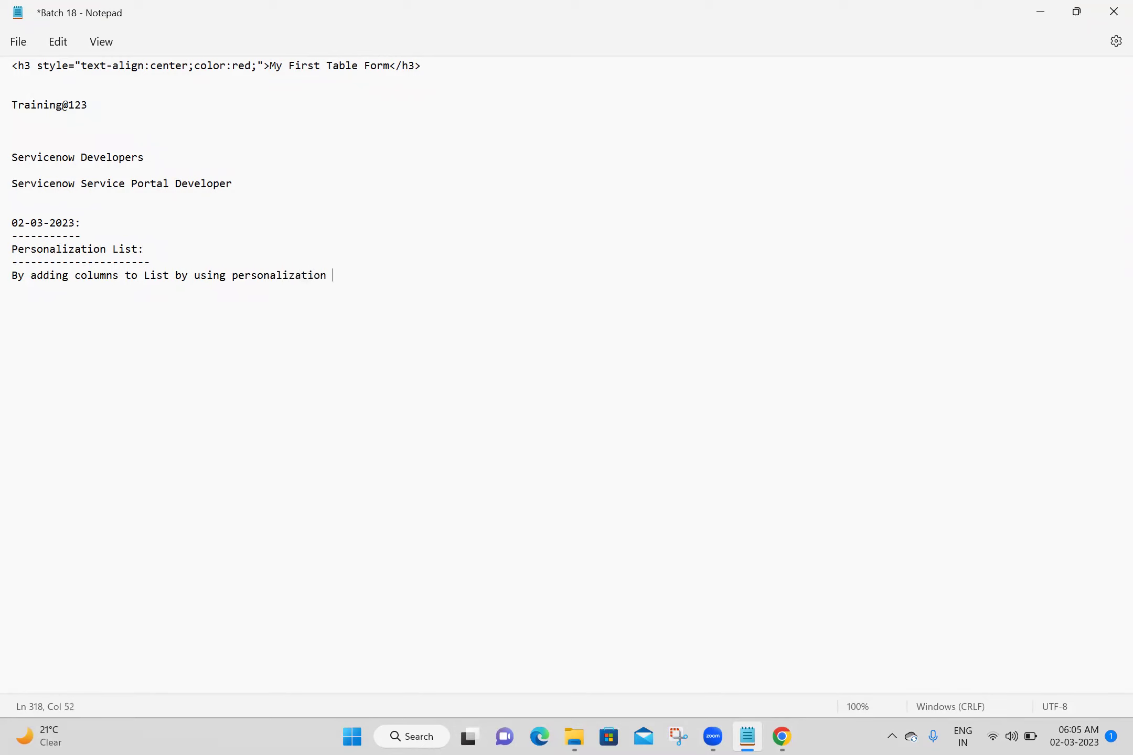
text(List only visible to you)
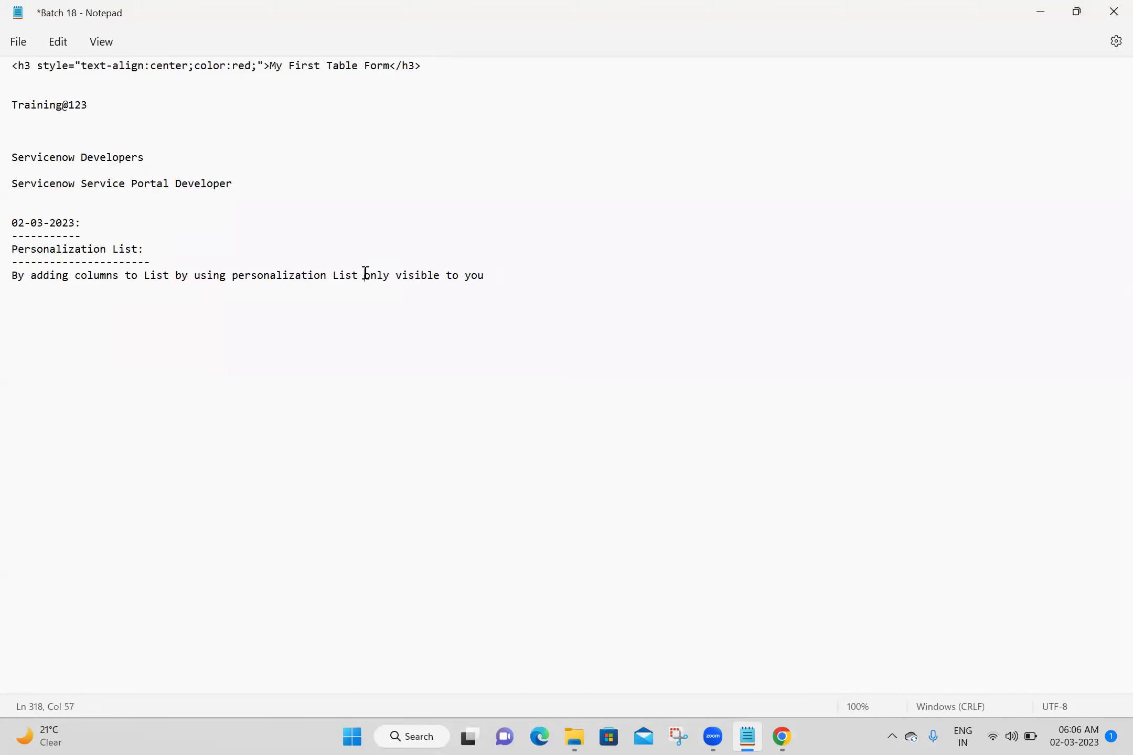
text(col)
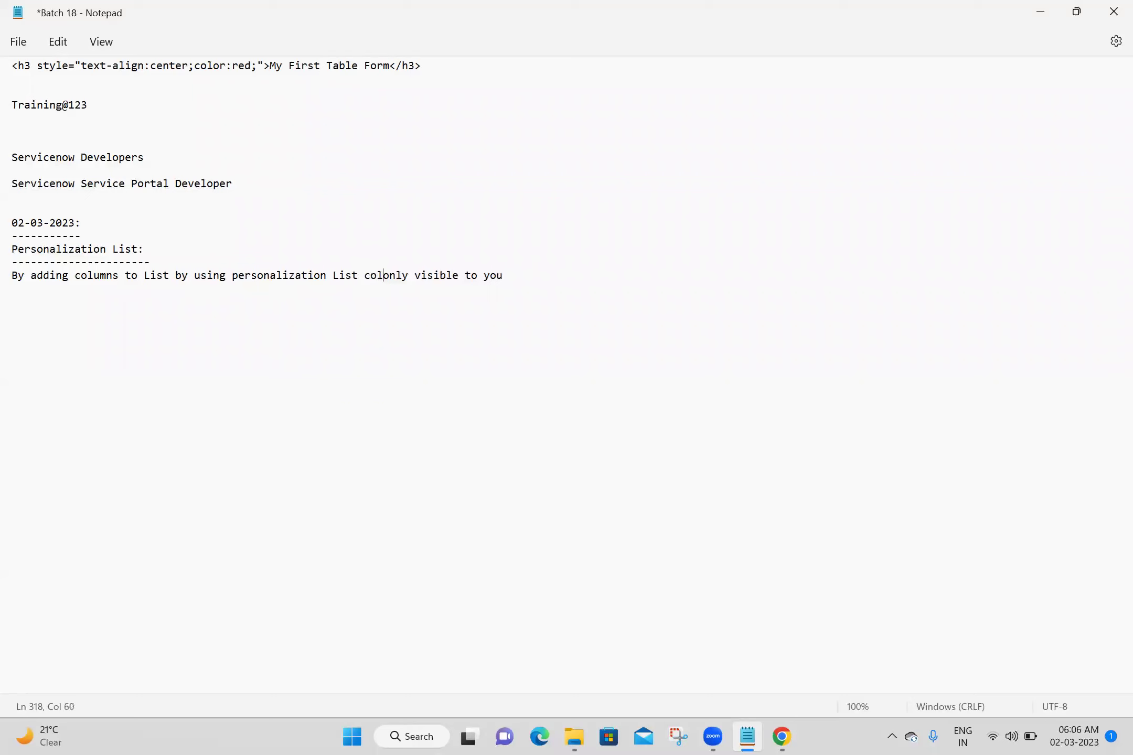
text(umns)
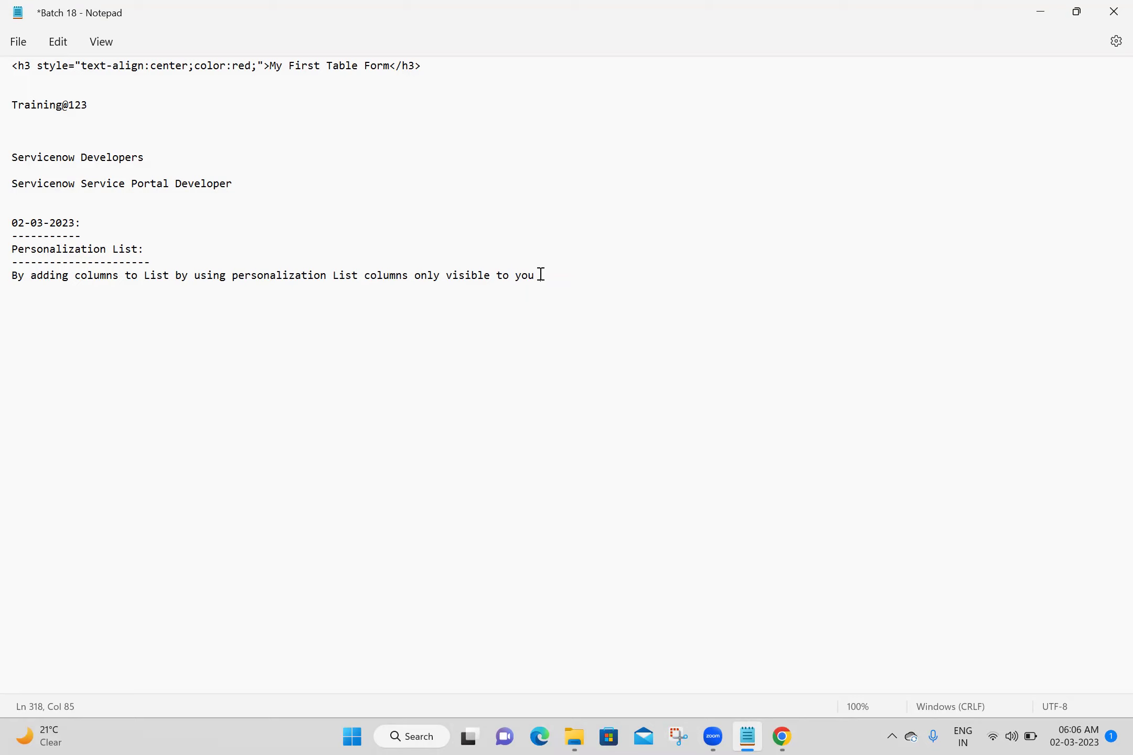
click(175, 275)
text(view)
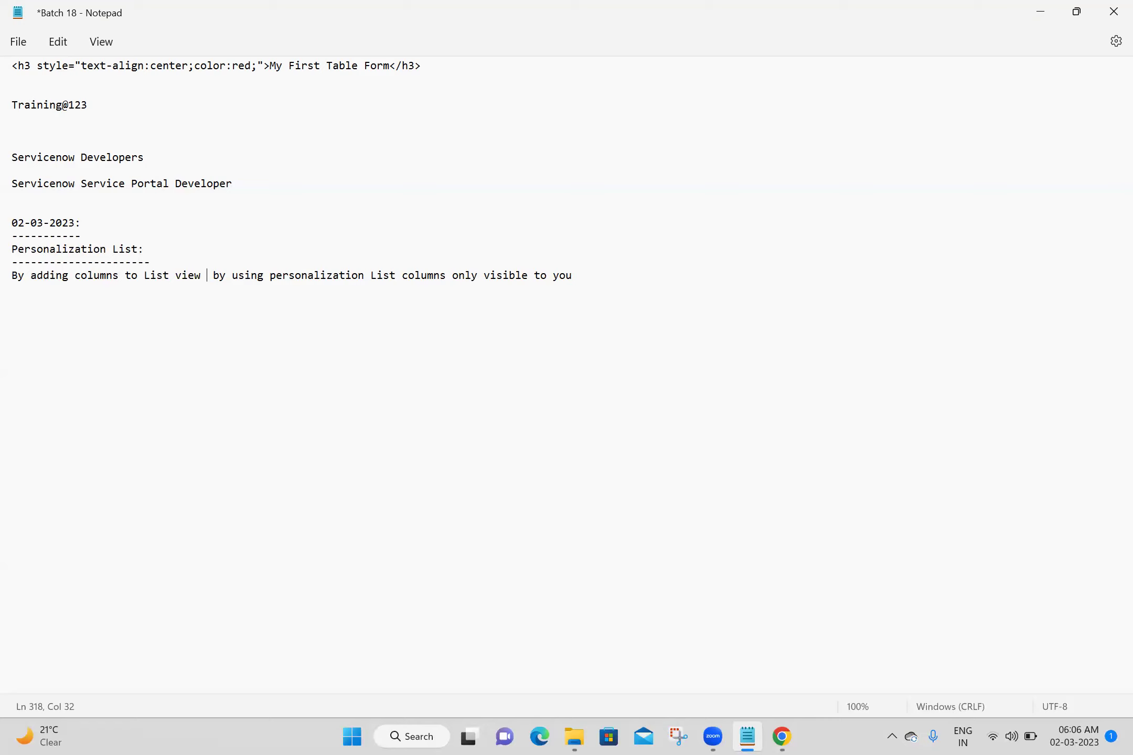
Add a 'List Layout:' heading with dashes and paste a copy of the personalization note beneath it
click(597, 278)
key(Return)
key(Return)
text(List Layout:)
key(Return)
text(------------)
drag(11, 276, 588, 276)
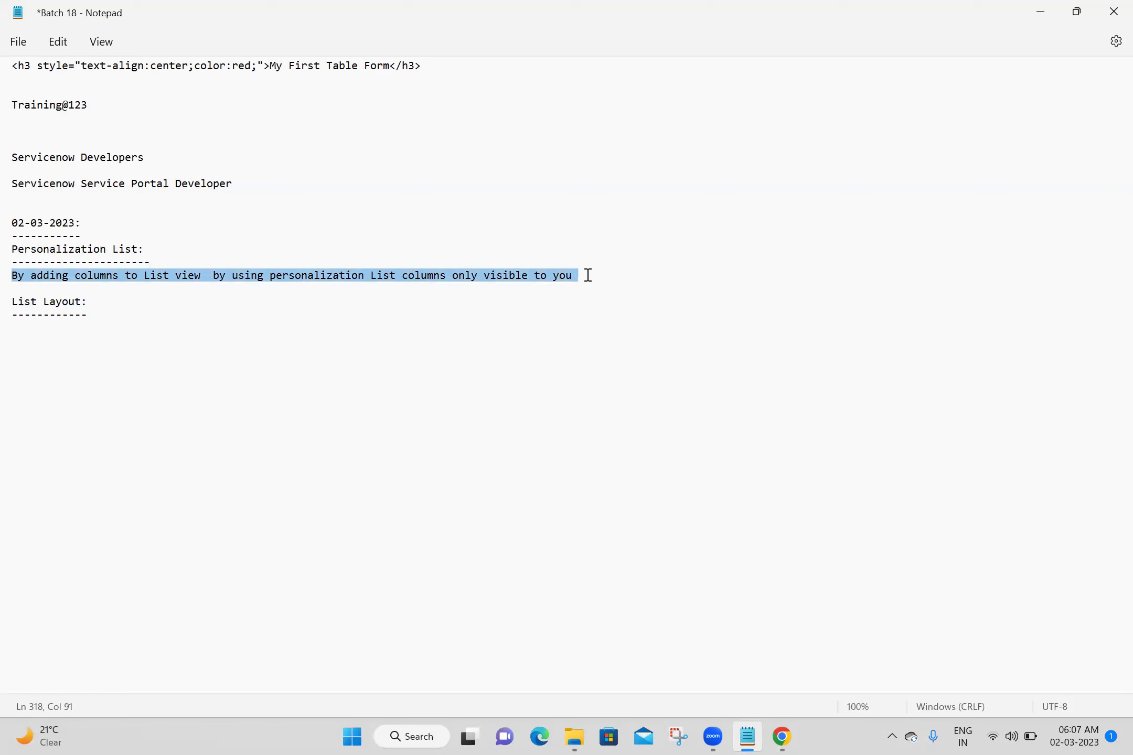
key(ctrl+c)
click(71, 329)
key(ctrl+v)
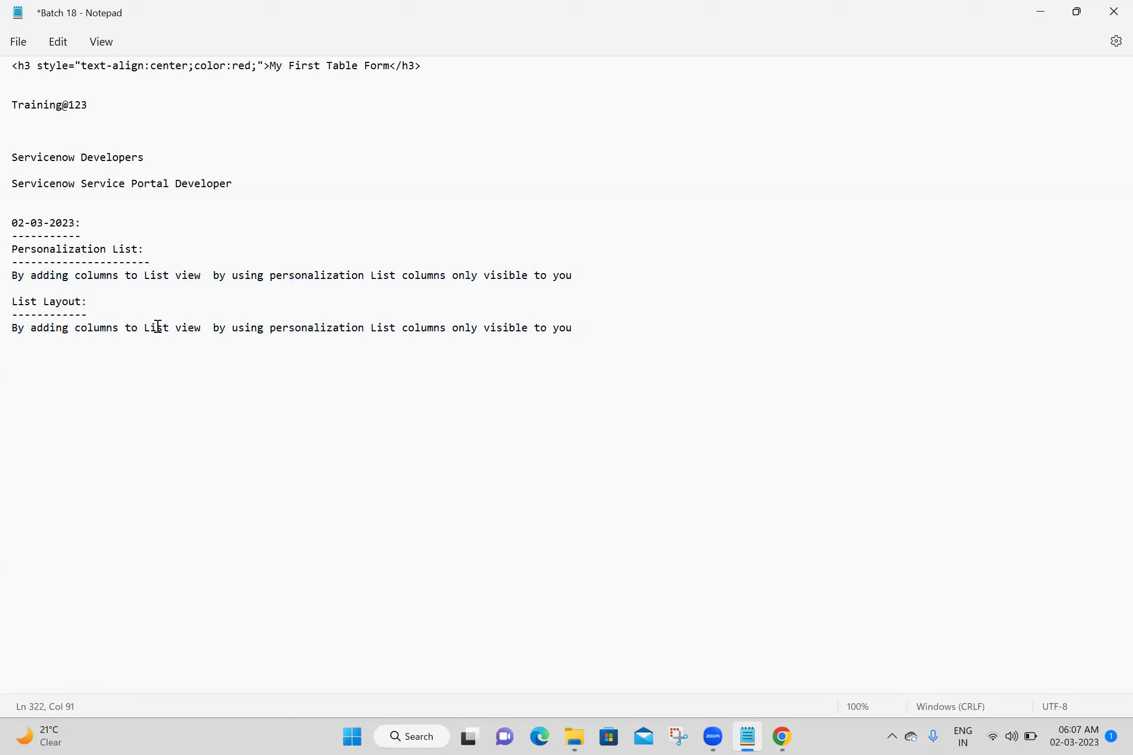
Reword the copied note to say List layout columns are visible to everyone in organization, and save
double_click(342, 329)
key(Delete)
key(BackSpace)
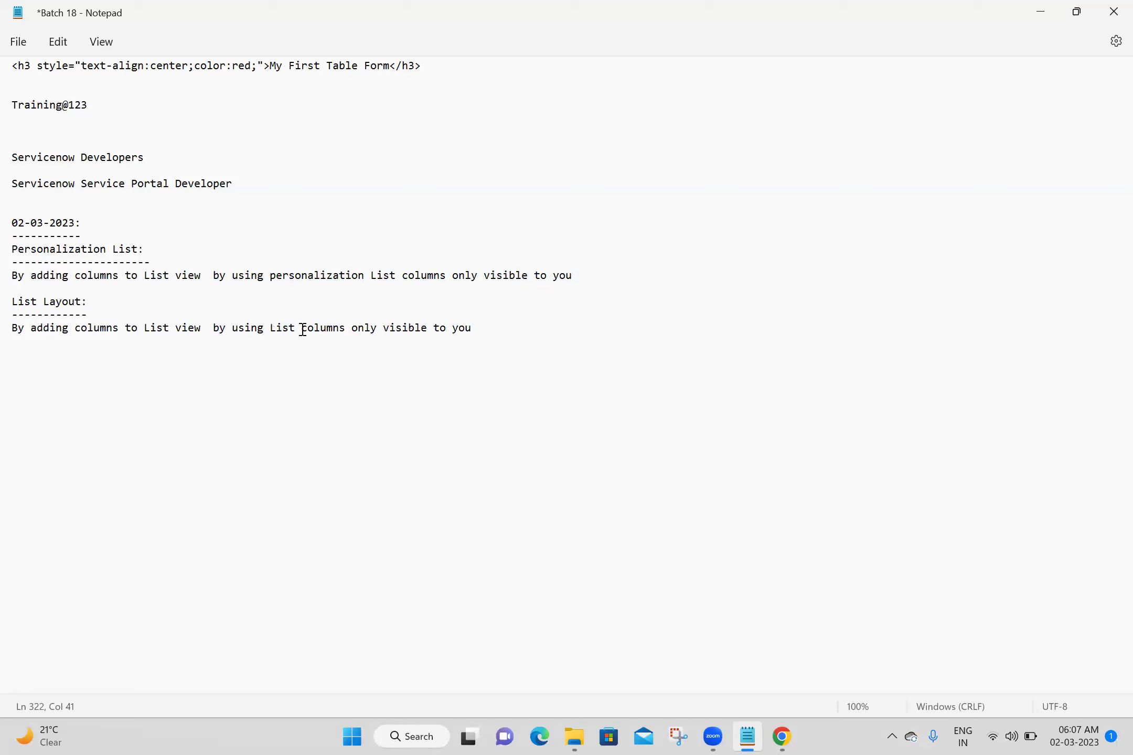
text(layout)
click(421, 329)
key(BackSpace)
key(BackSpace)
key(BackSpace)
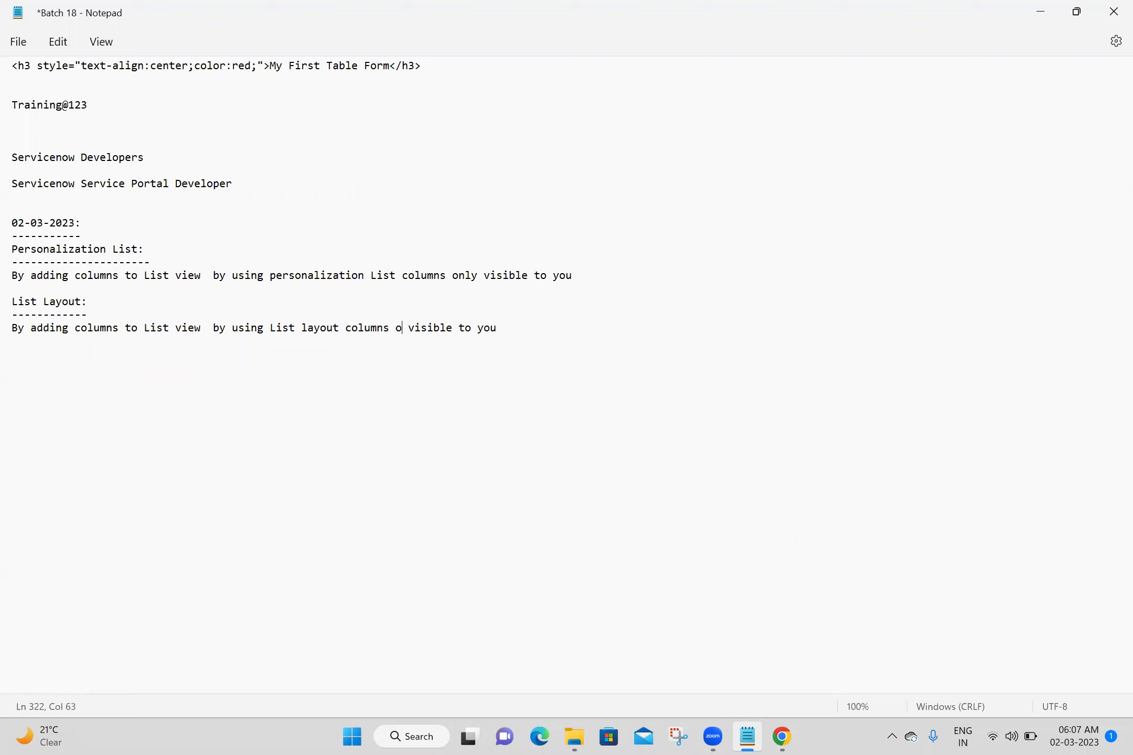
key(BackSpace)
click(509, 330)
key(BackSpace)
key(BackSpace)
key(BackSpace)
text(everyone in orga)
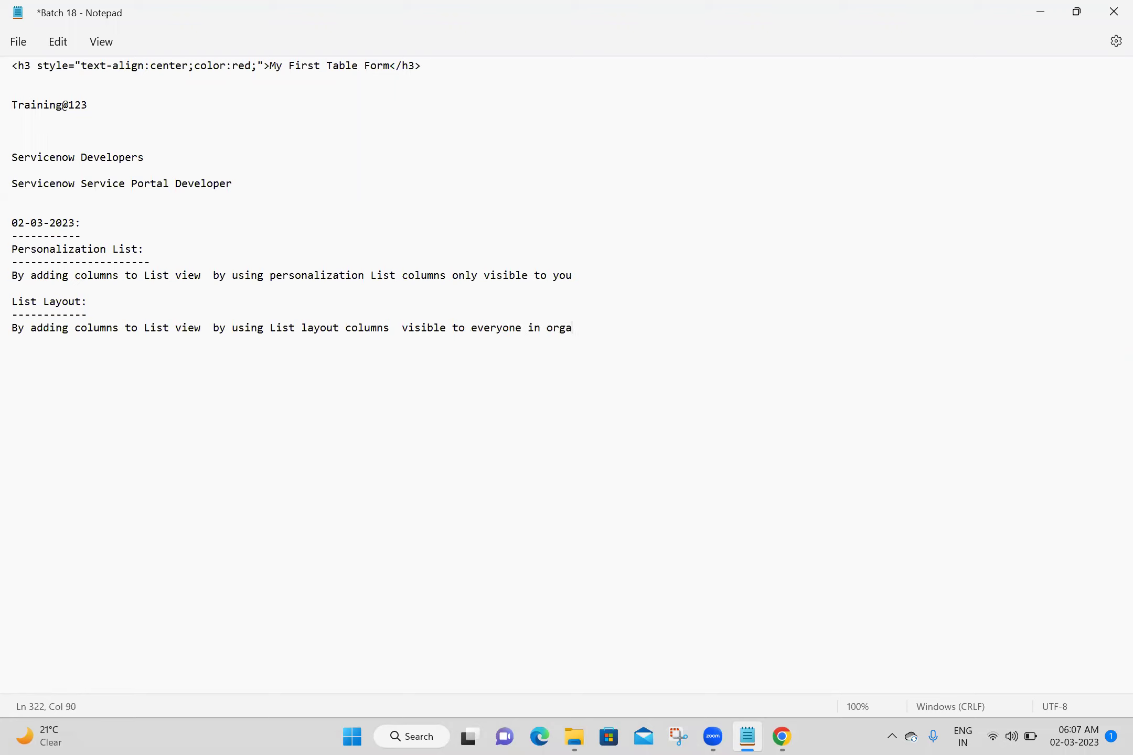
text(nization)
key(Return)
key(Return)
key(ctrl+s)
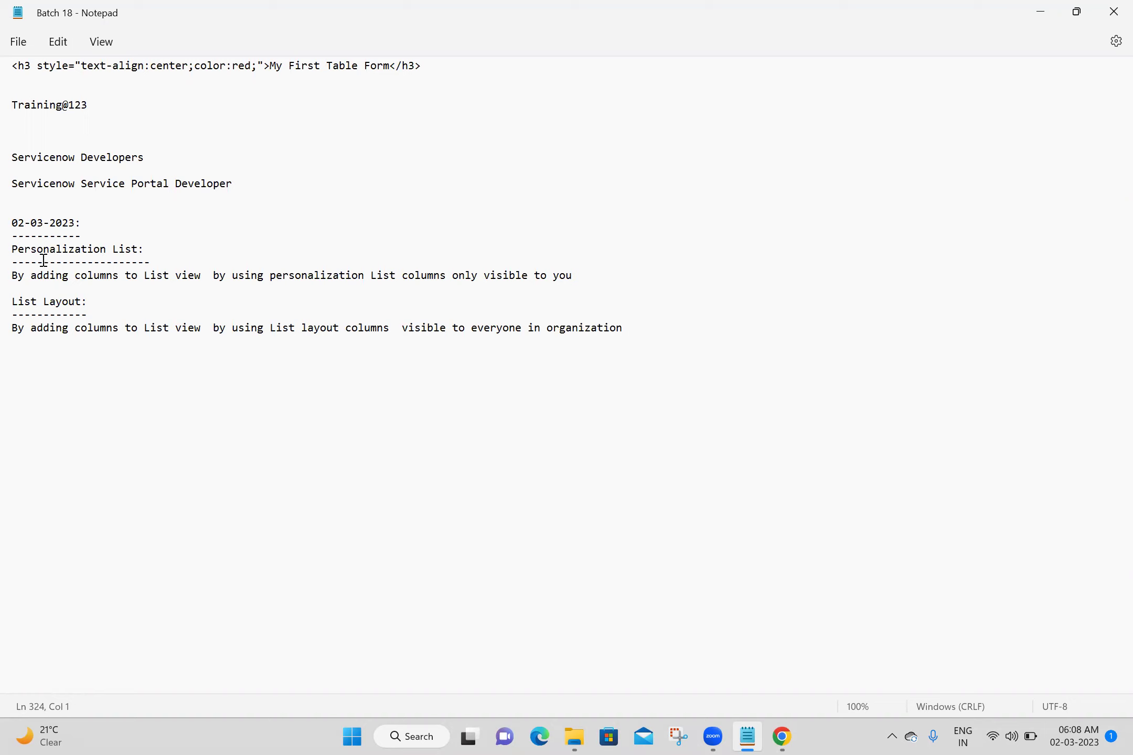
Replace the personalization note with 'if we modify columns in List View by using Personalization List it will effect to you only'
click(598, 276)
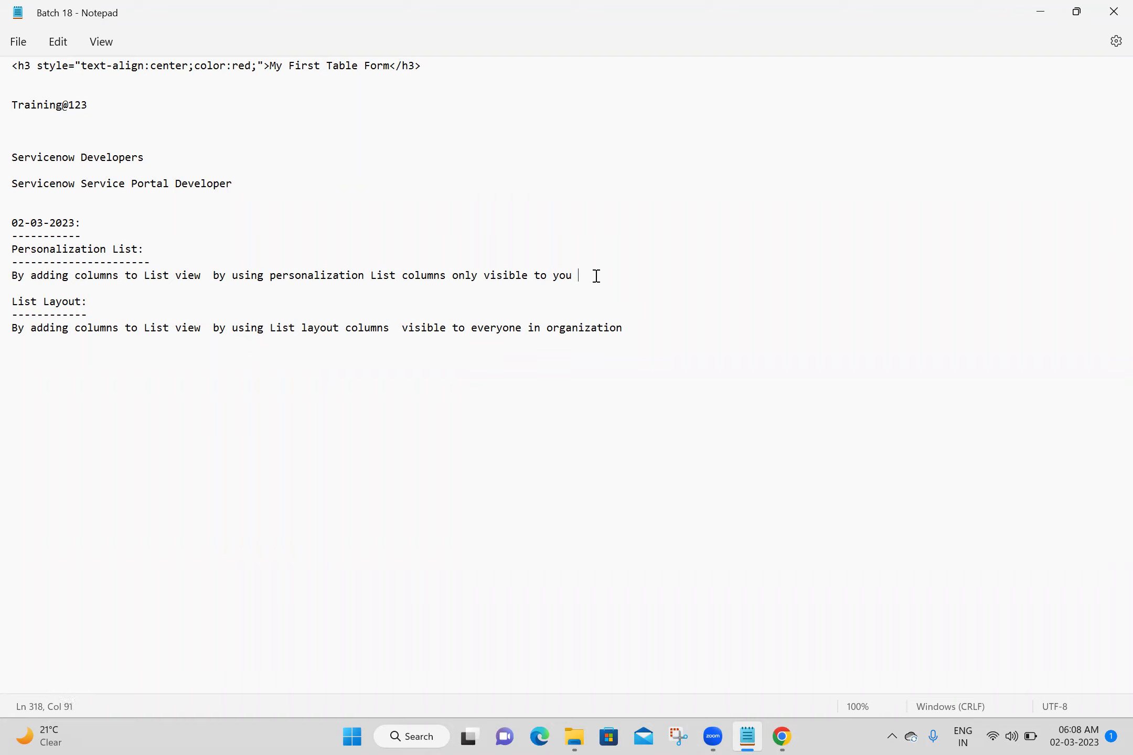
click(669, 737)
click(374, 374)
click(576, 268)
click(580, 275)
drag(579, 274, 14, 278)
text(if w)
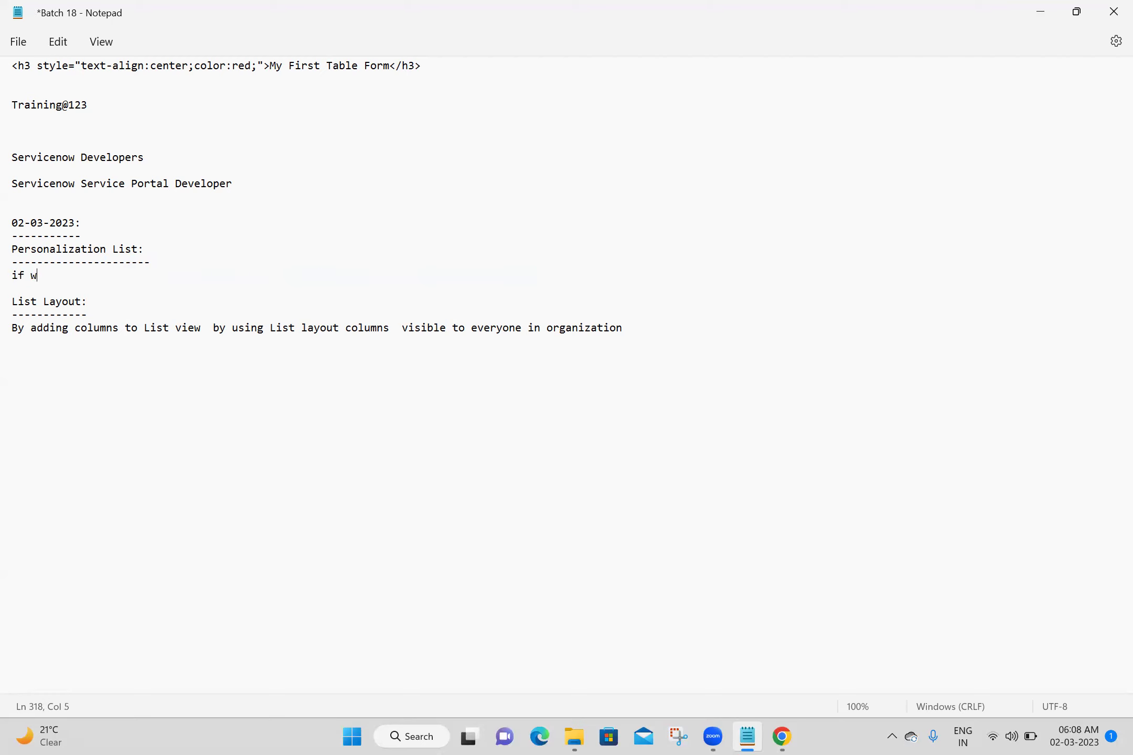
text(e modify columns in List )
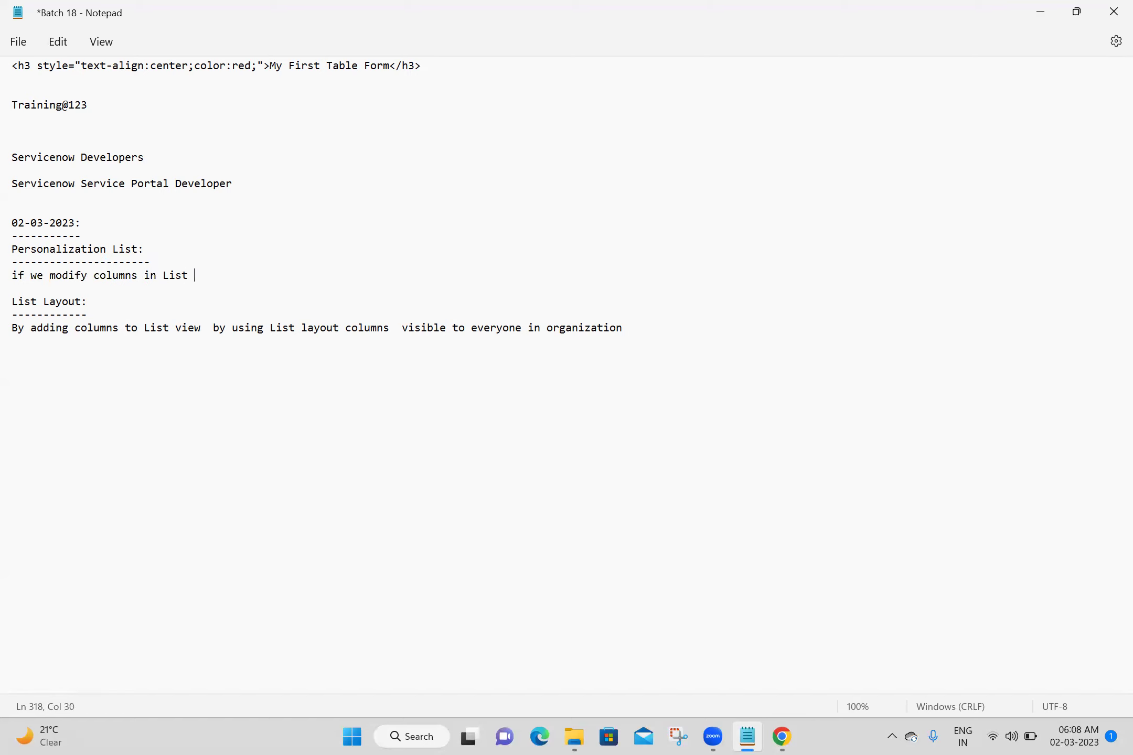
text(View by using Personalizatio)
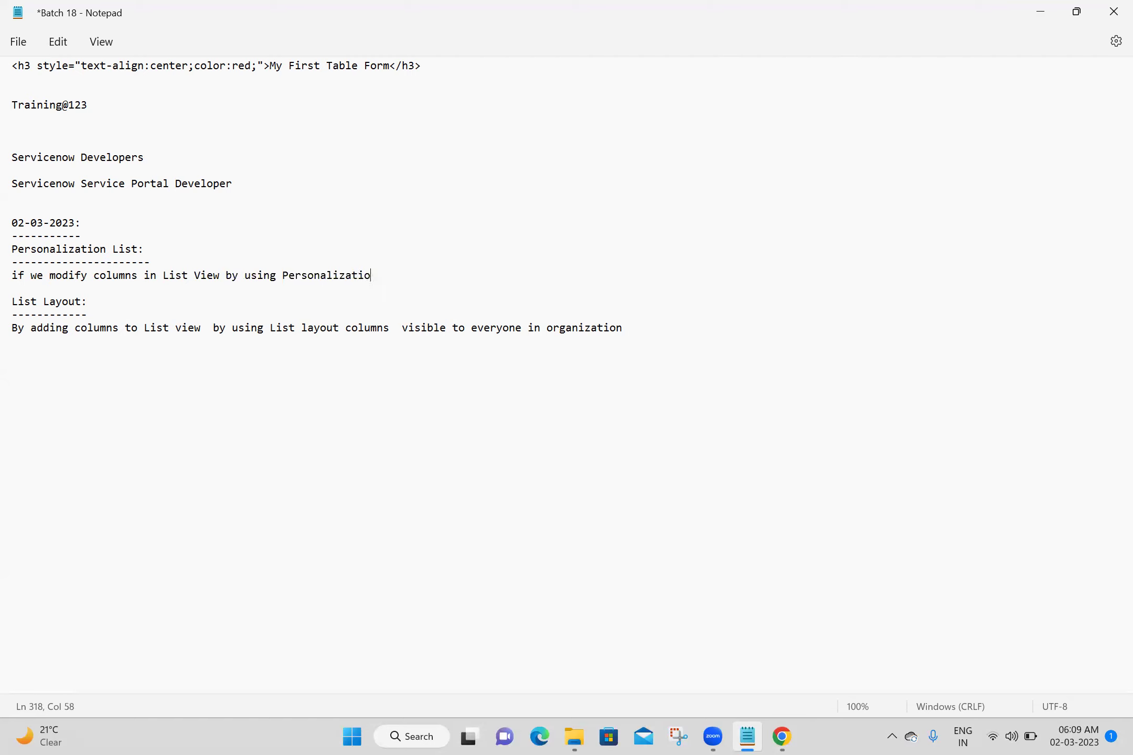
text(n List it will effect to y)
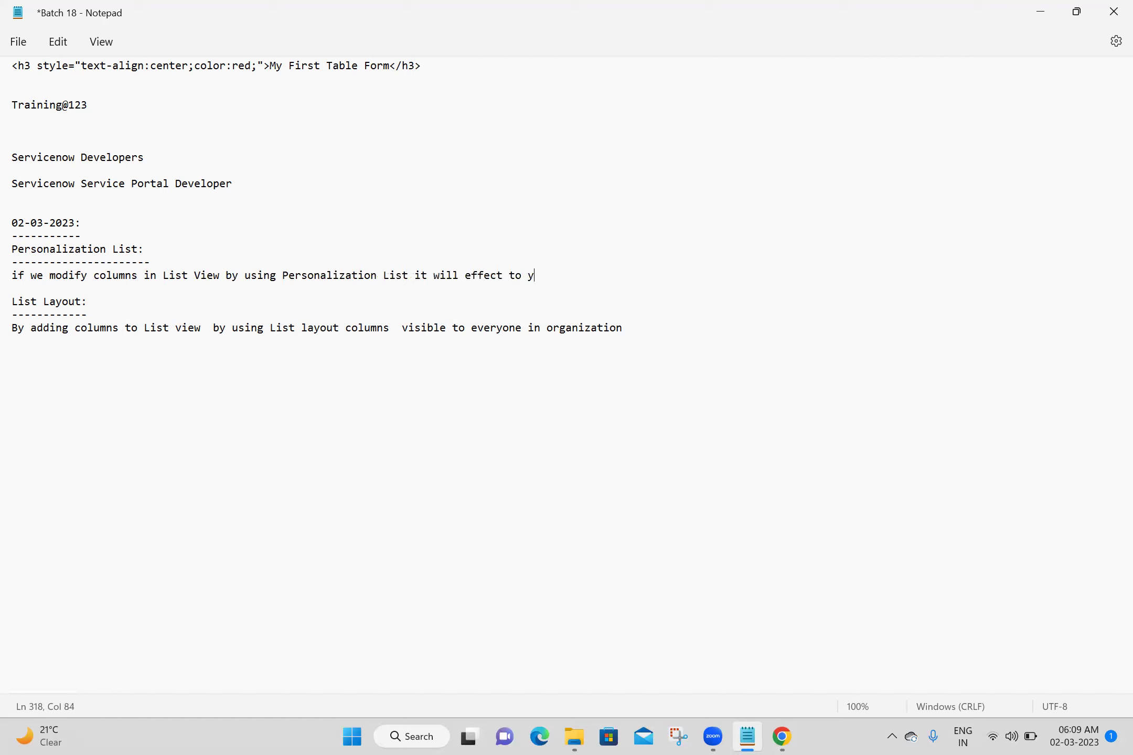
text(ou only)
Paste the rewritten personalization sentence over the old List Layout note line
click(14, 274)
drag(14, 275, 596, 269)
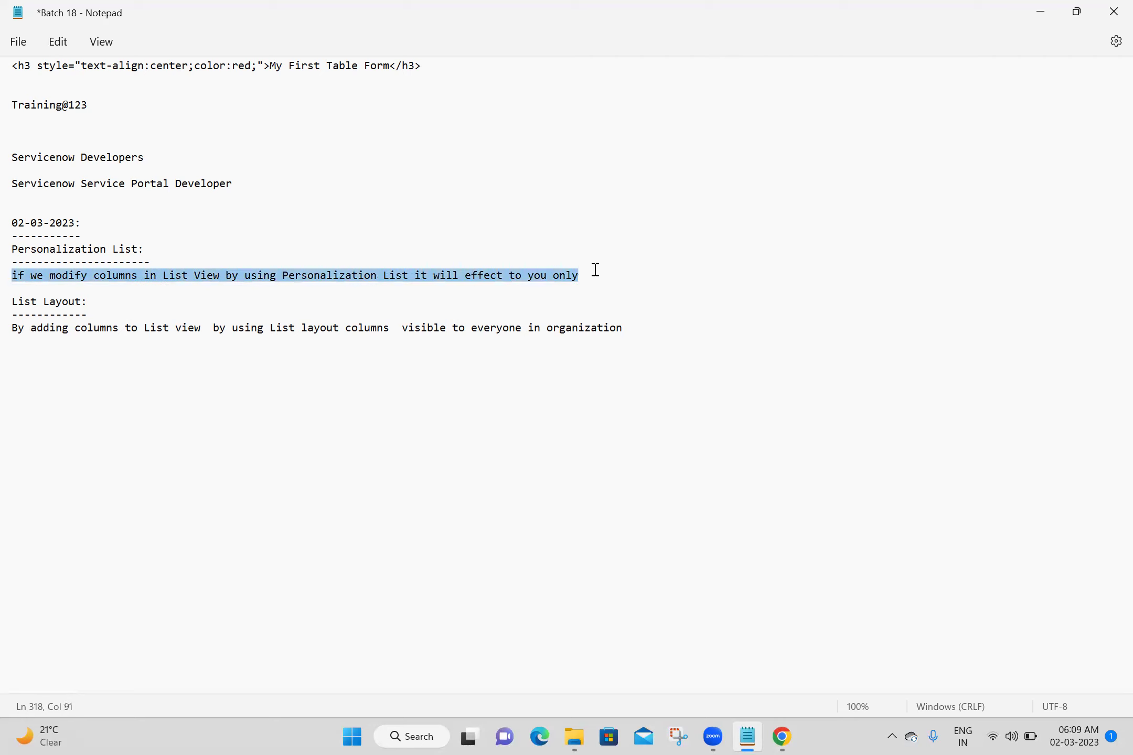
click(13, 327)
drag(12, 326, 631, 331)
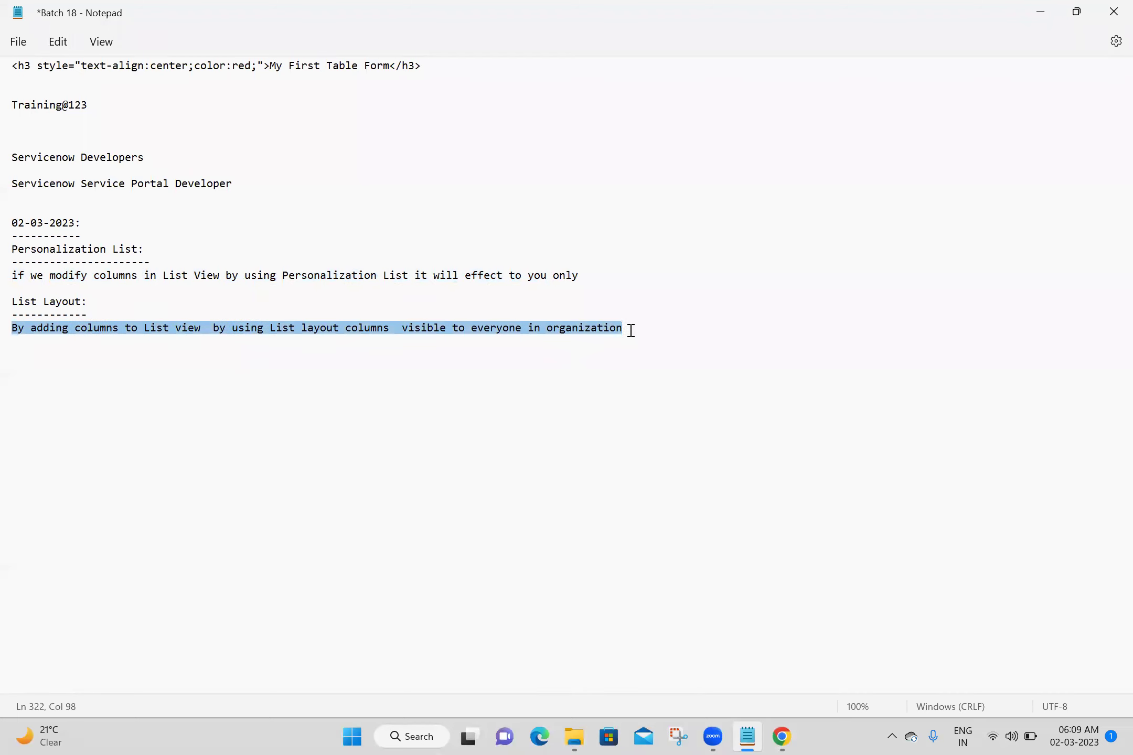
key(ctrl+v)
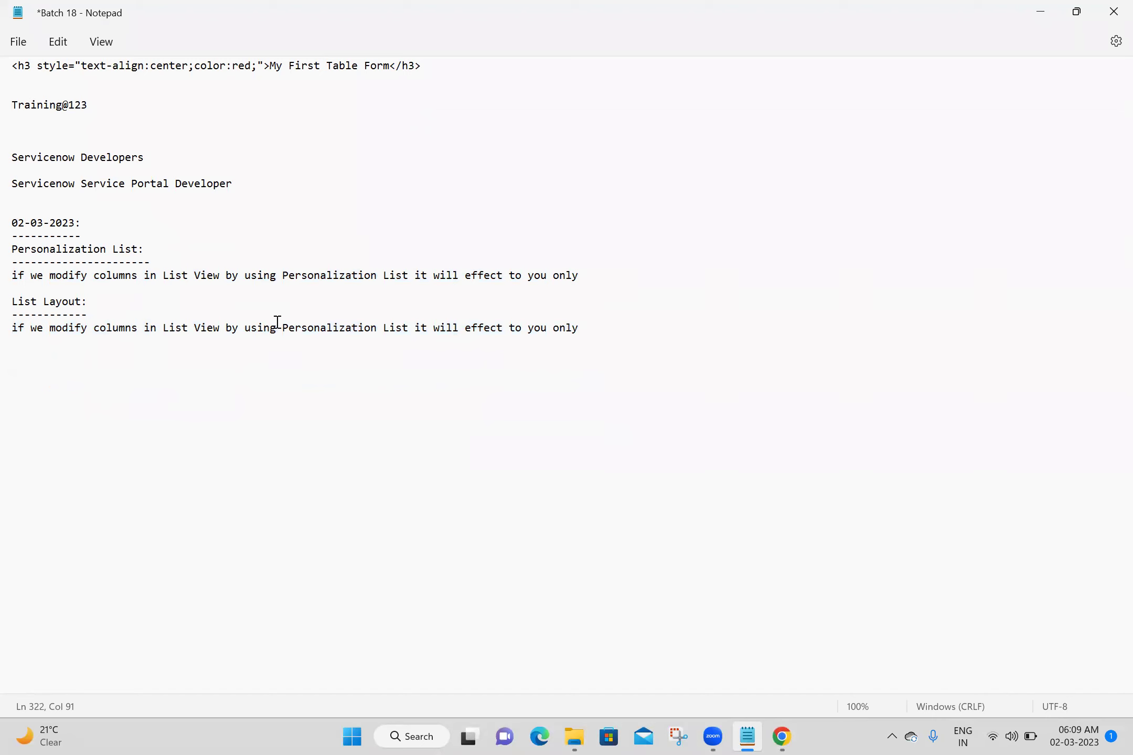
Change the pasted line to 'List Layout ... effect to everybody in organization' and save
drag(284, 325, 379, 329)
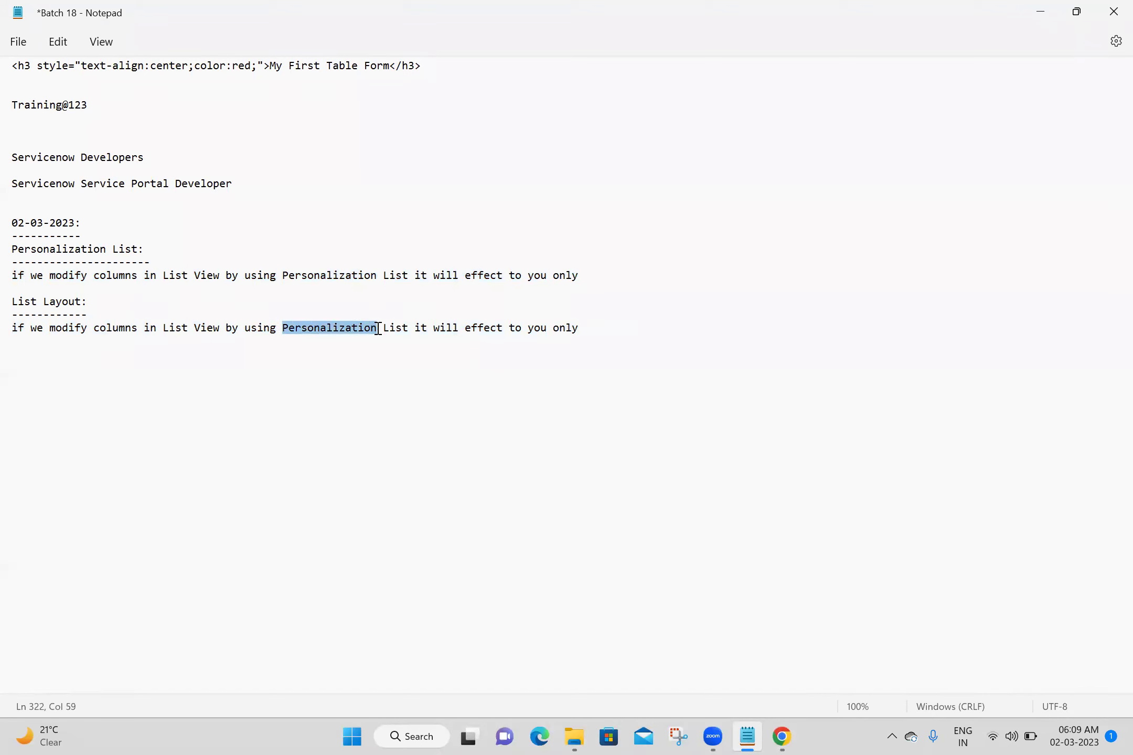
key(BackSpace)
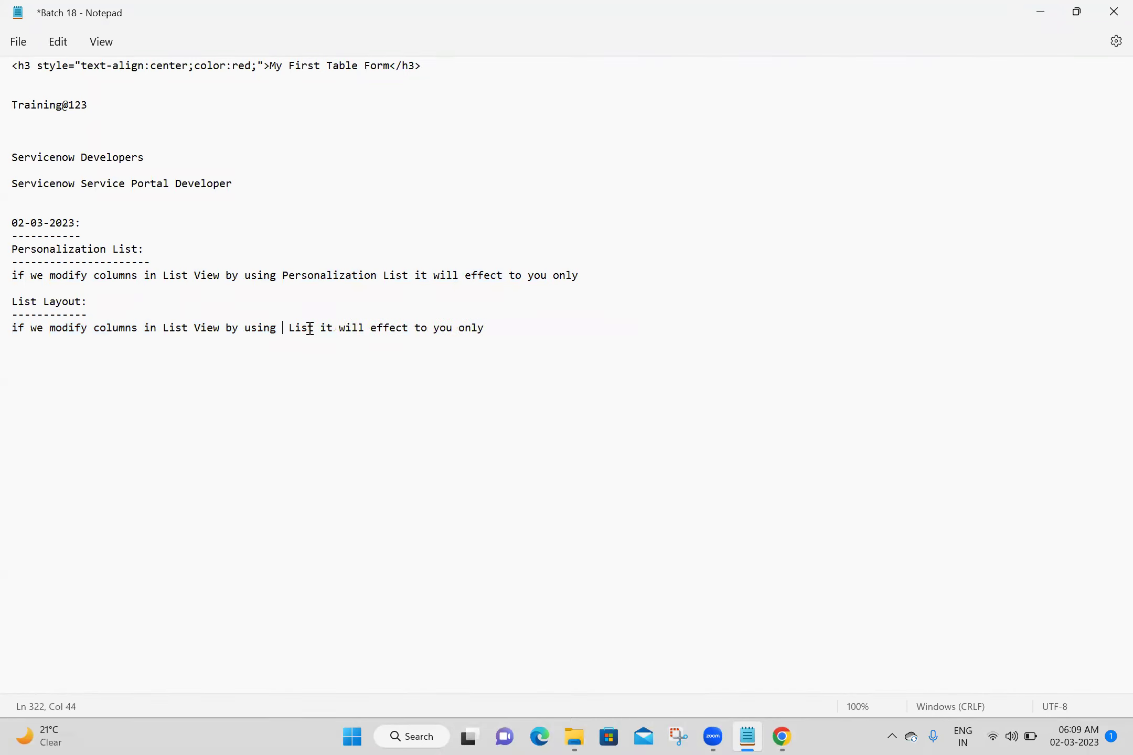
click(315, 325)
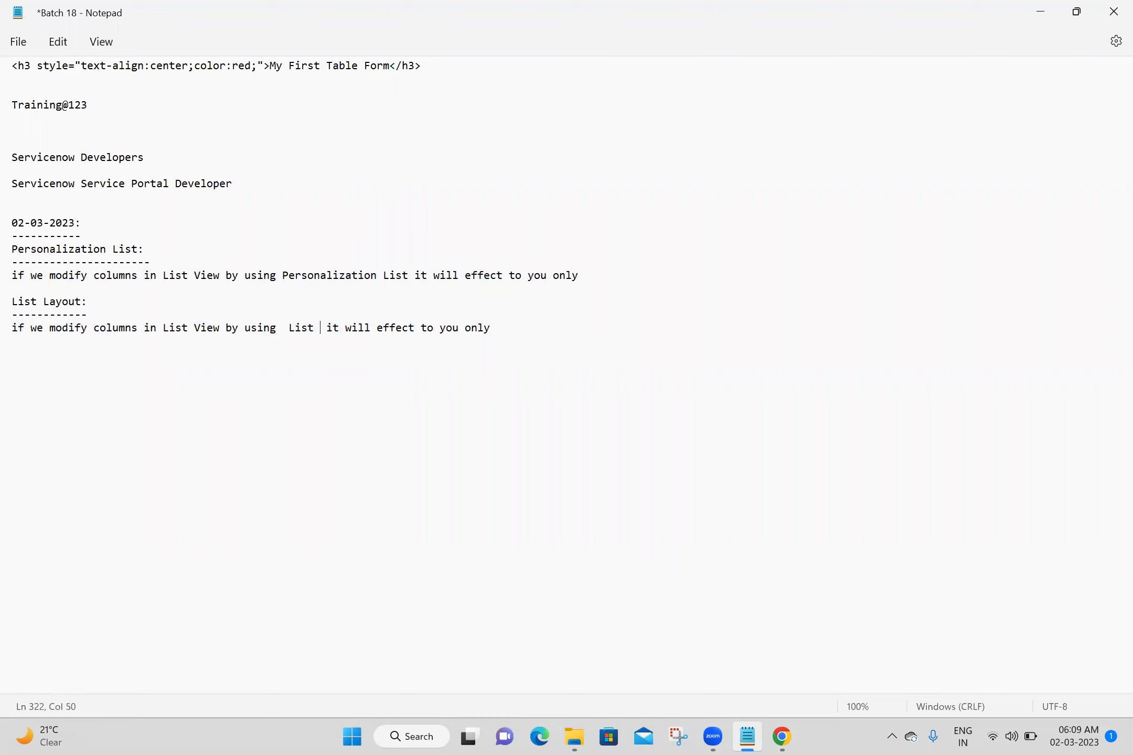
text(Layout)
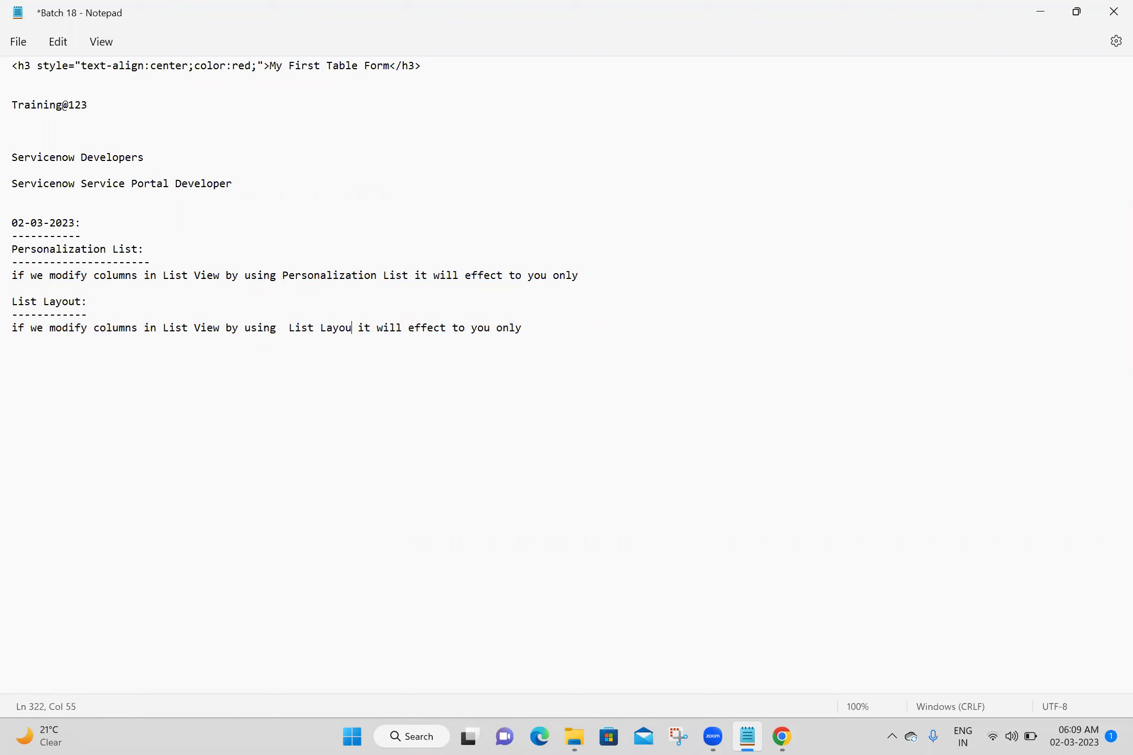
click(478, 328)
drag(478, 328, 545, 329)
text(every)
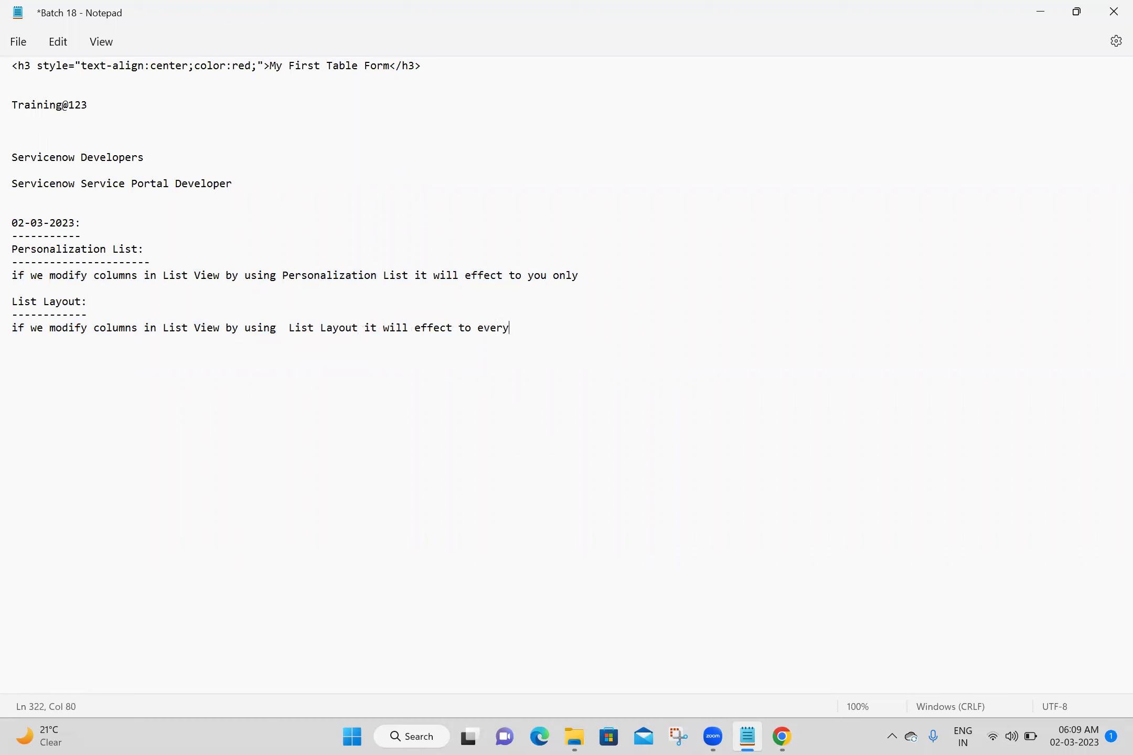
text(body in organization)
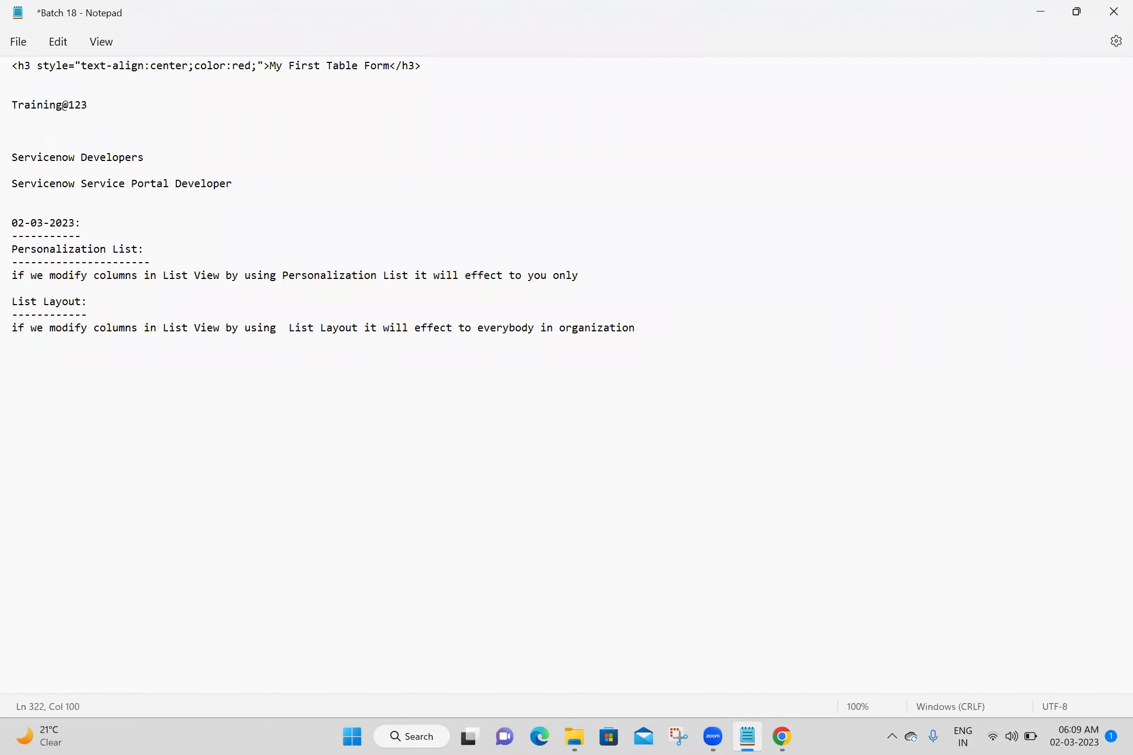
key(Return)
key(Return)
key(ctrl+s)
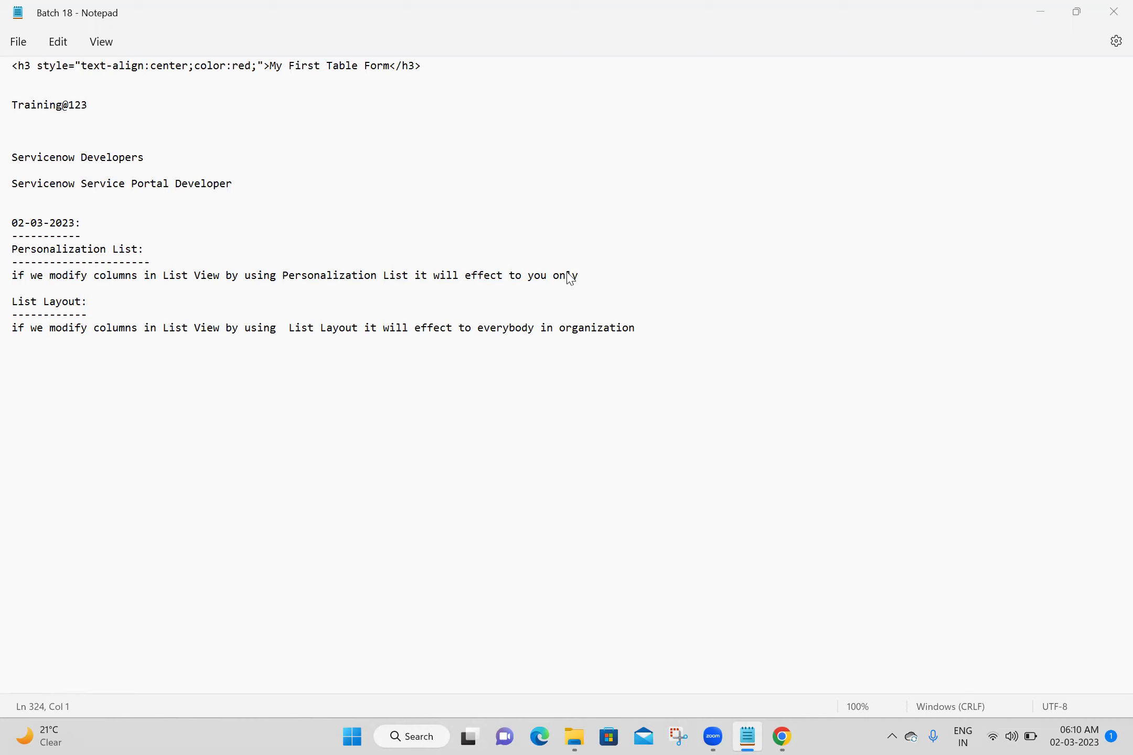
Return from Notepad to the ServiceNow my first tables list in the browser
click(448, 485)
click(780, 737)
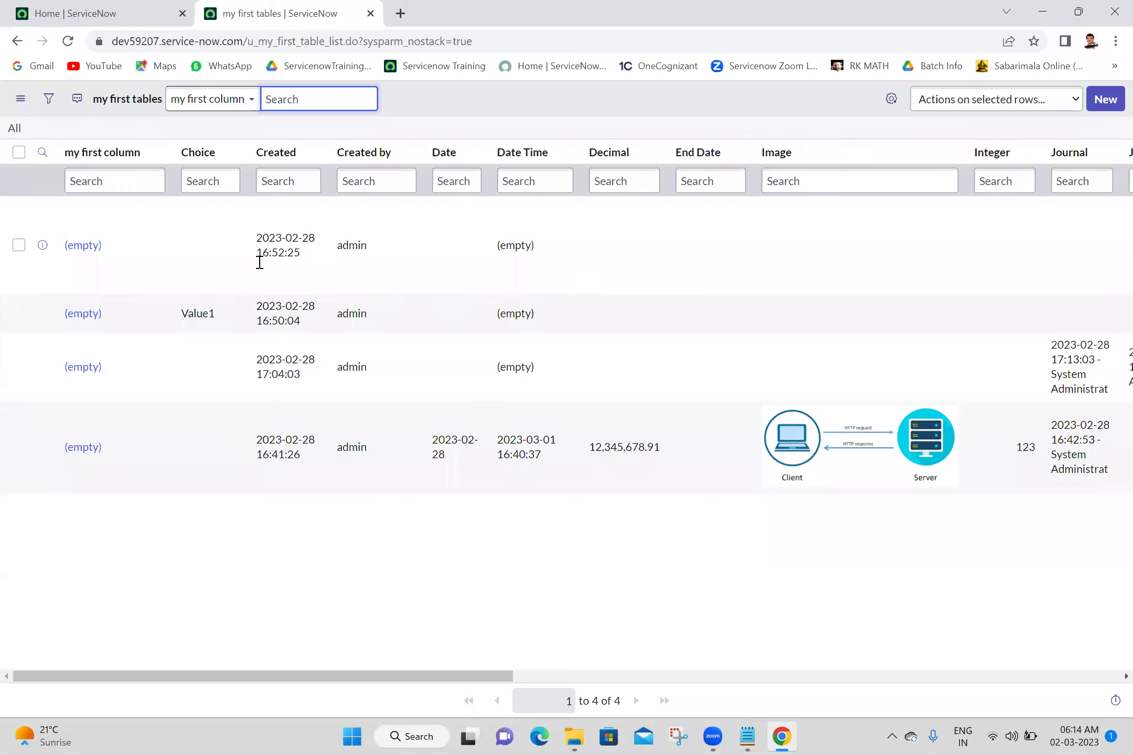
Open the first empty record in its own tab to see its sys_id, then start a new record
middle_click(76, 251)
click(424, 8)
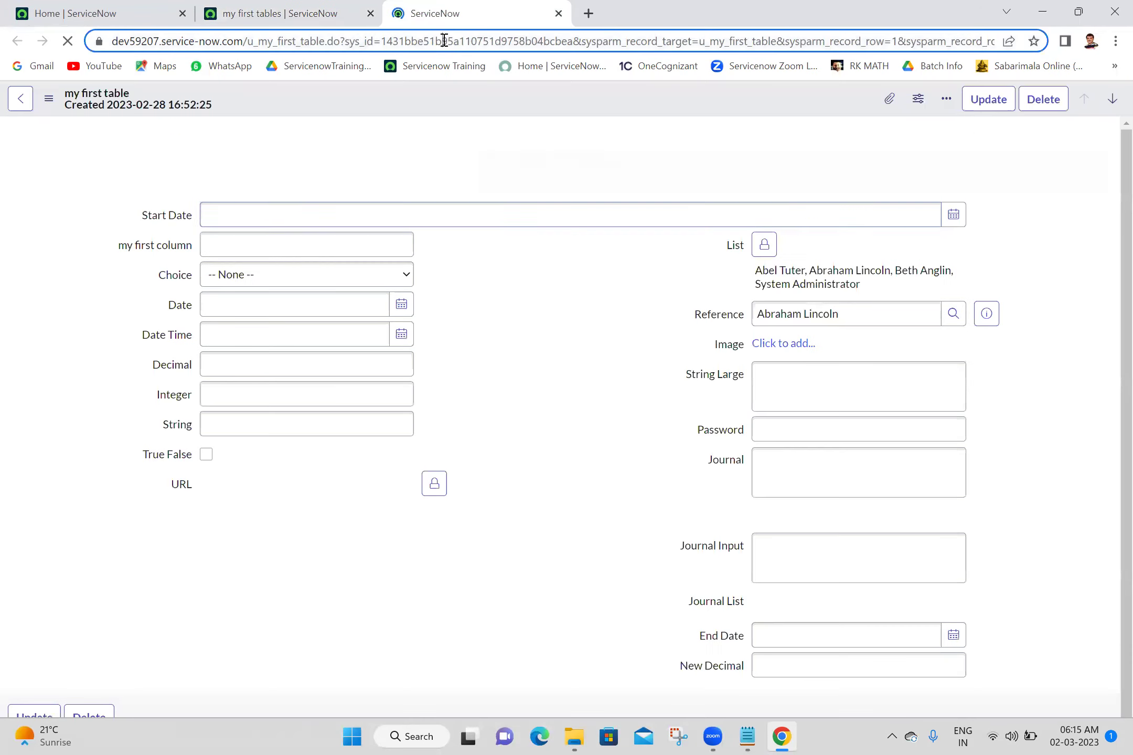
double_click(445, 42)
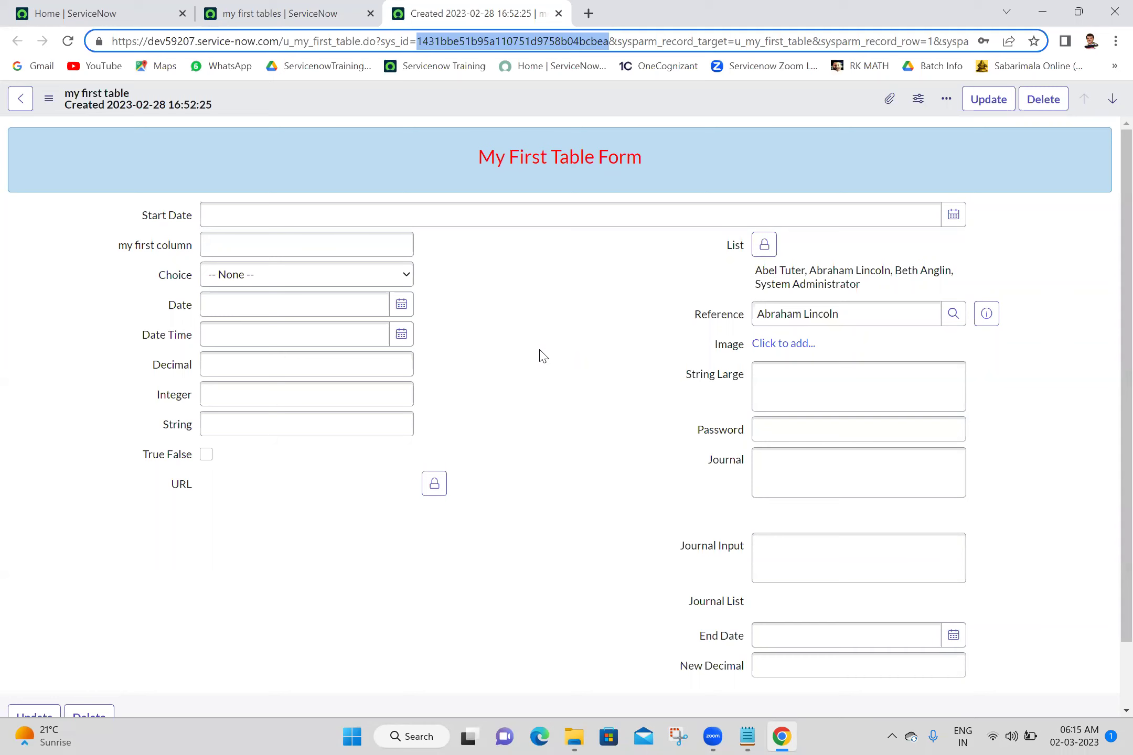
click(280, 11)
click(1111, 107)
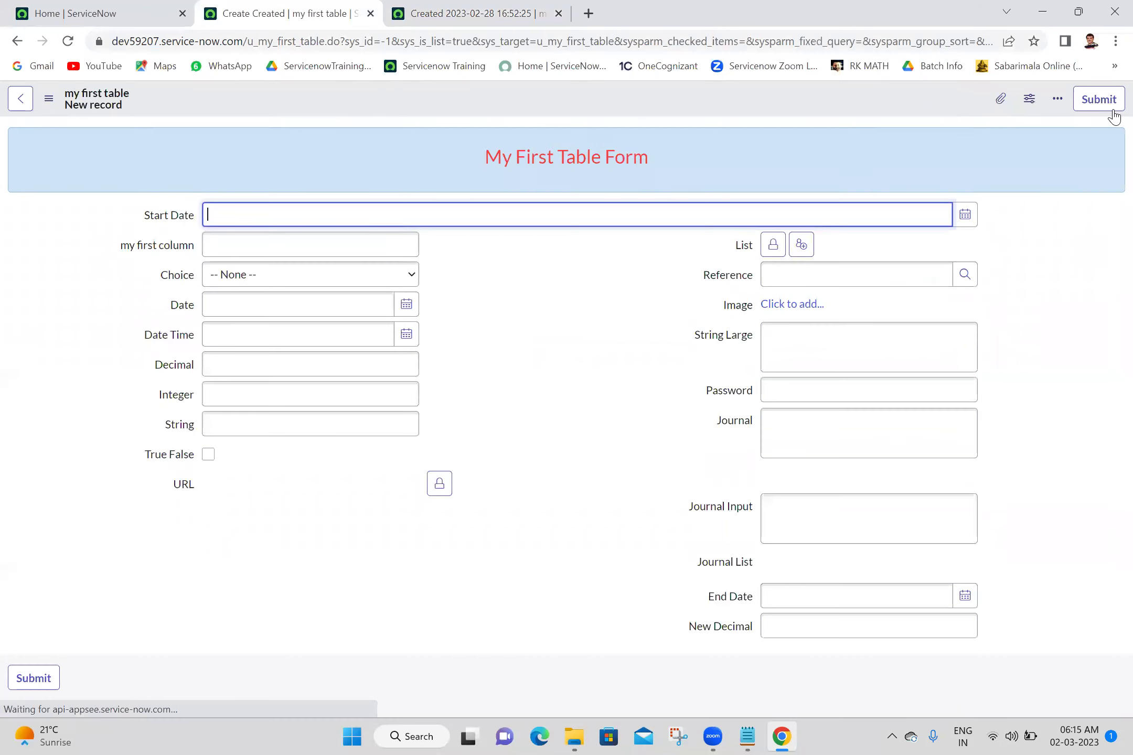
Compare the sys_id values in the new form's and existing record's URLs, then return to Batch 18 notes
click(390, 41)
click(394, 41)
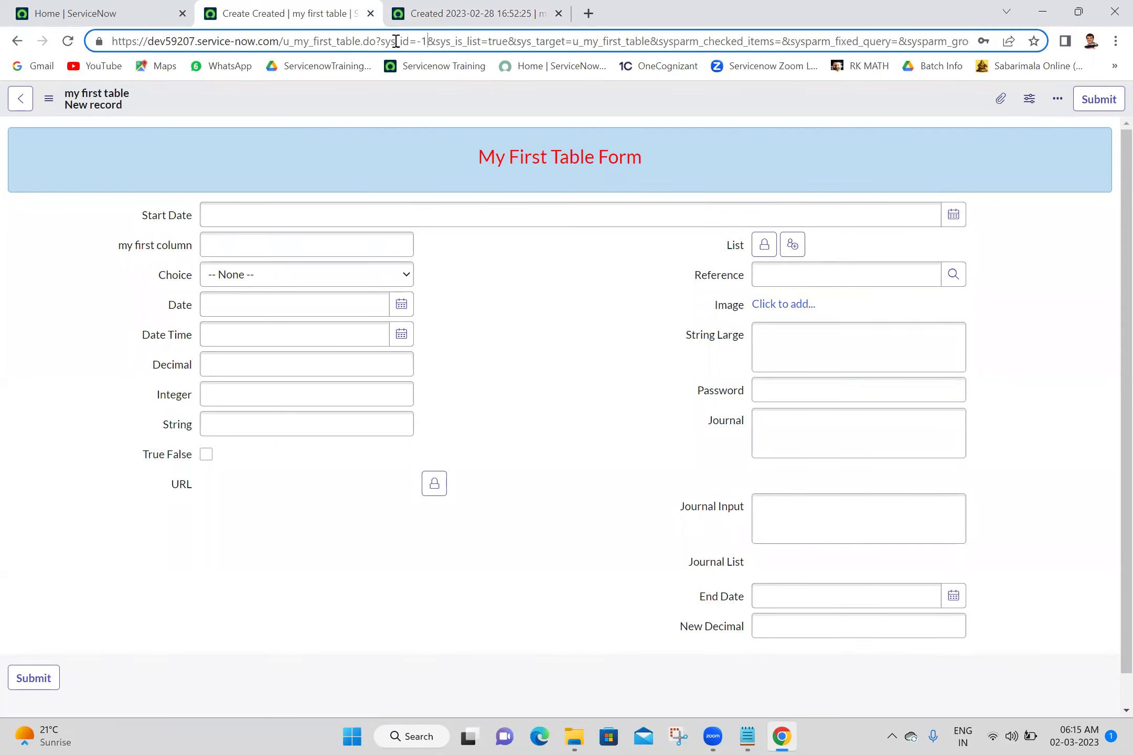
click(467, 10)
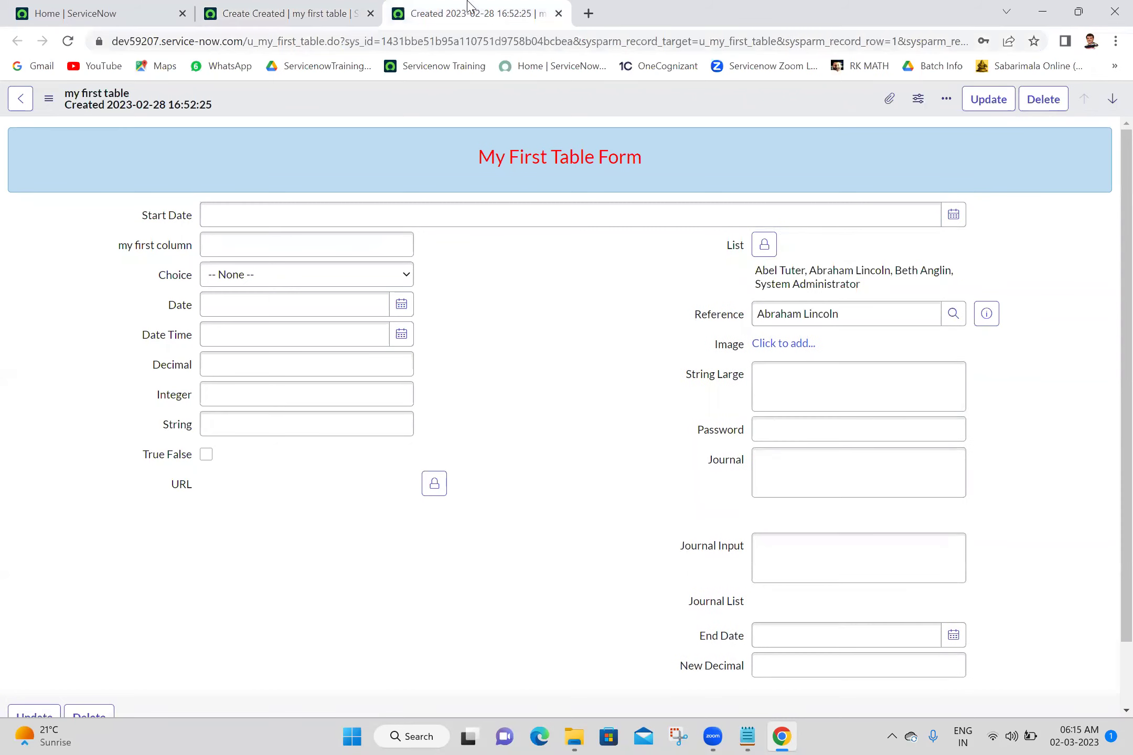
click(410, 41)
click(412, 41)
drag(409, 41, 414, 42)
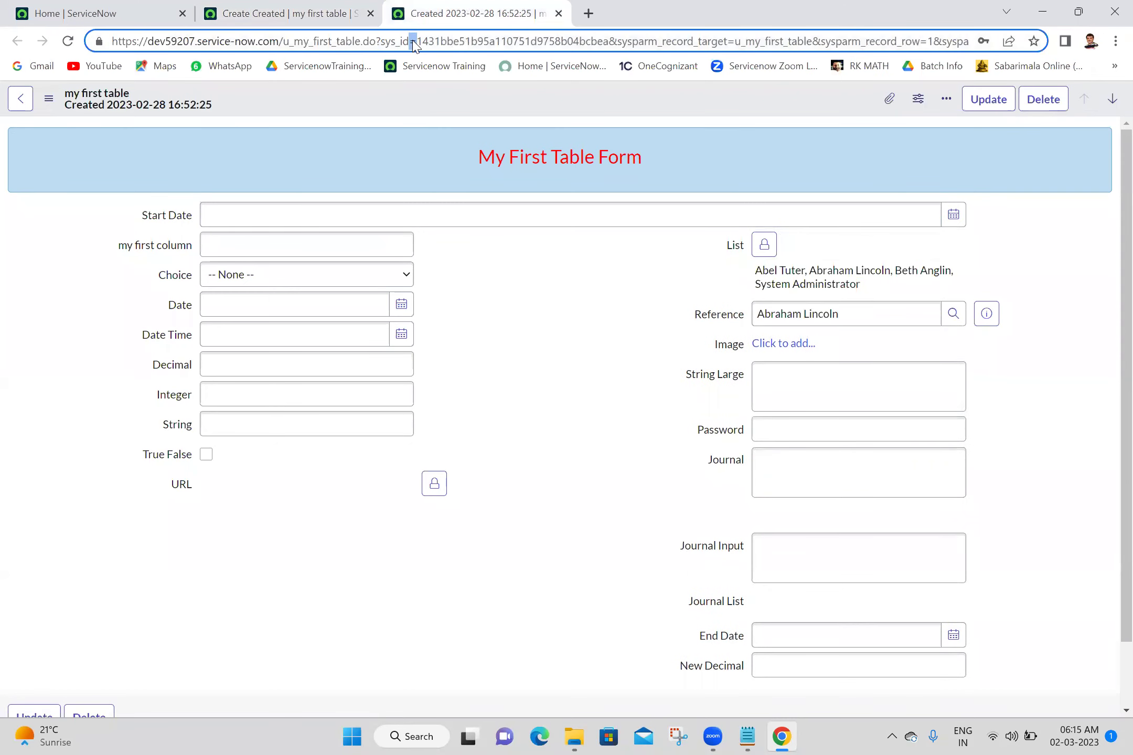
double_click(461, 42)
key(ctrl+c)
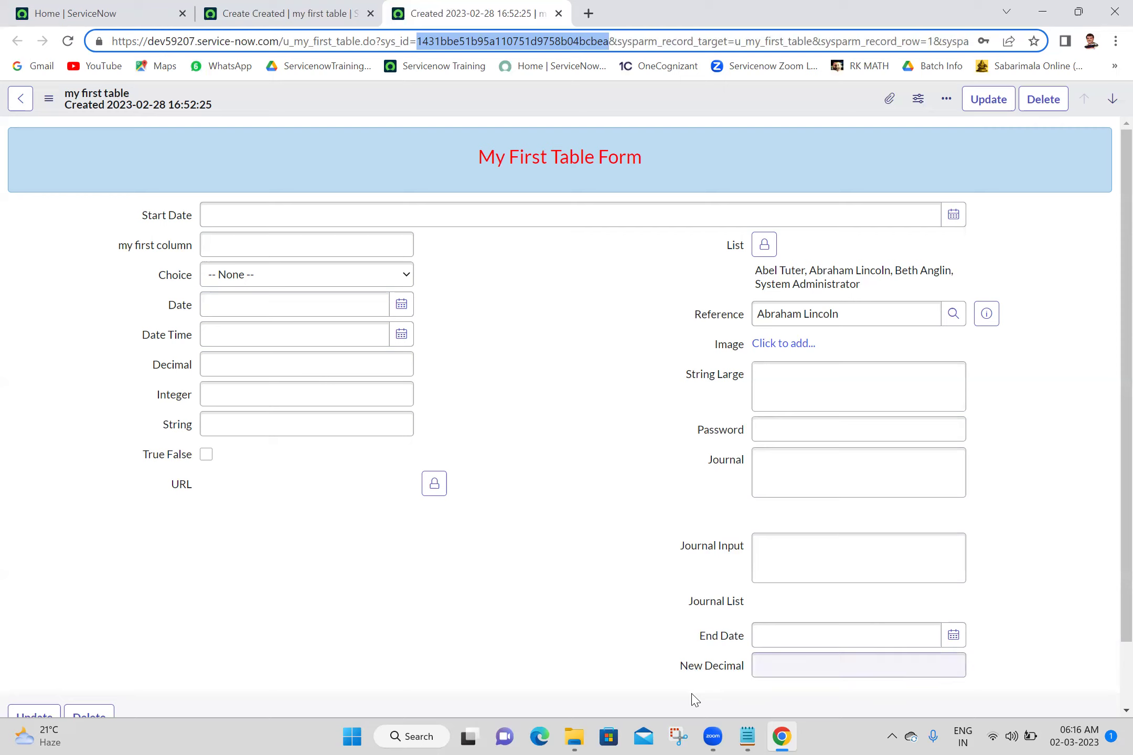
click(740, 737)
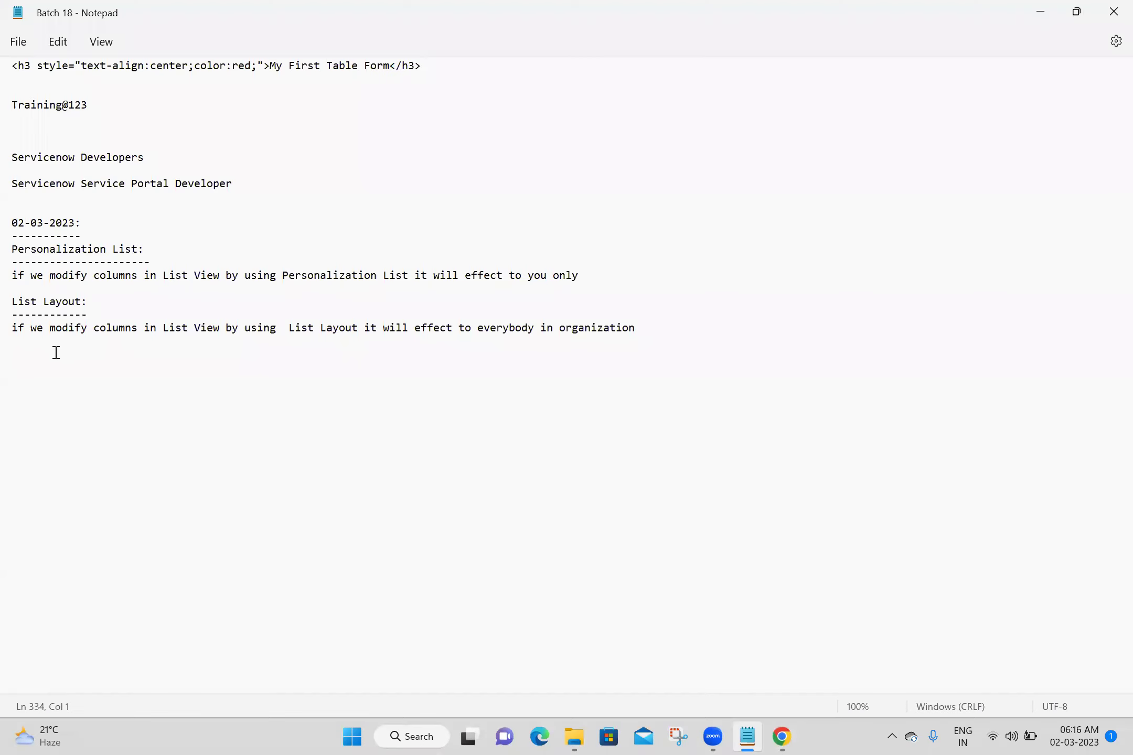
Note that sys_id -1 means a new record and a 32bit hexa decimal number an existing one, and save
click(44, 362)
text(if sys_id)
key(BackSpace)
text(s_id)
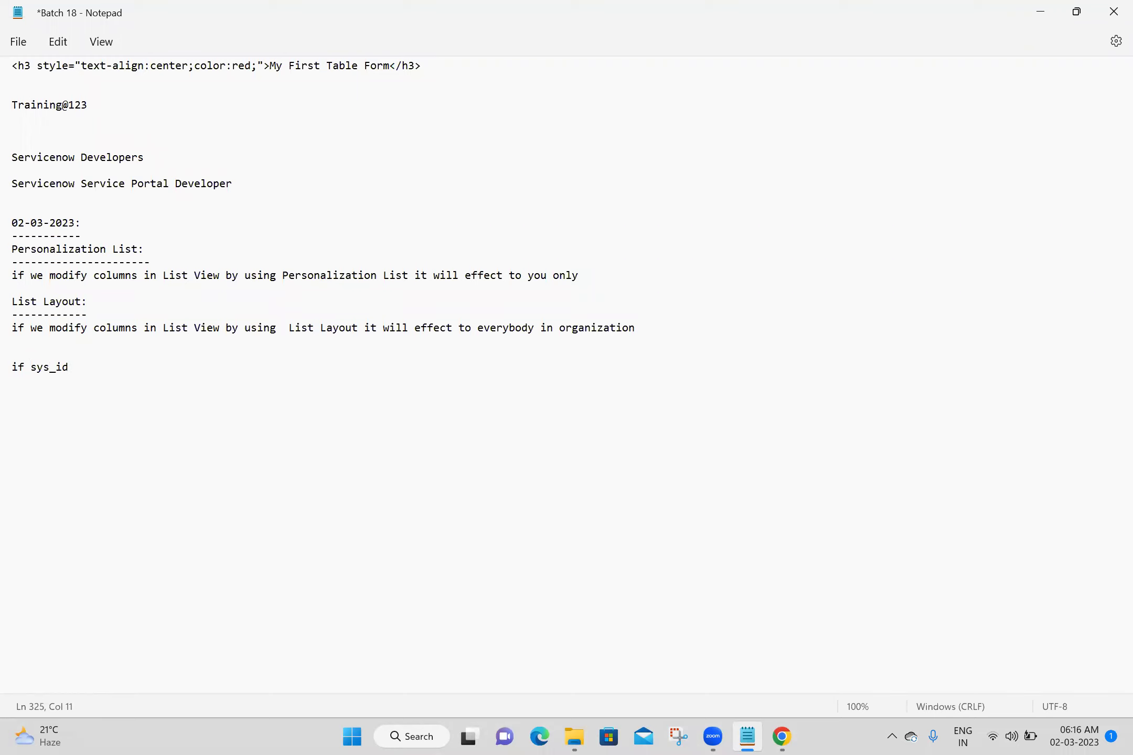
text( of rec)
text(ord is )
text(-1)
key(BackSpace)
key(BackSpace)
key(BackSpace)
key(BackSpace)
key(BackSpace)
key(BackSpace)
key(BackSpace)
key(BackSpace)
key(BackSpace)
key(BackSpace)
key(BackSpace)
key(BackSpace)
text(is -1 it is a new record, if sy)
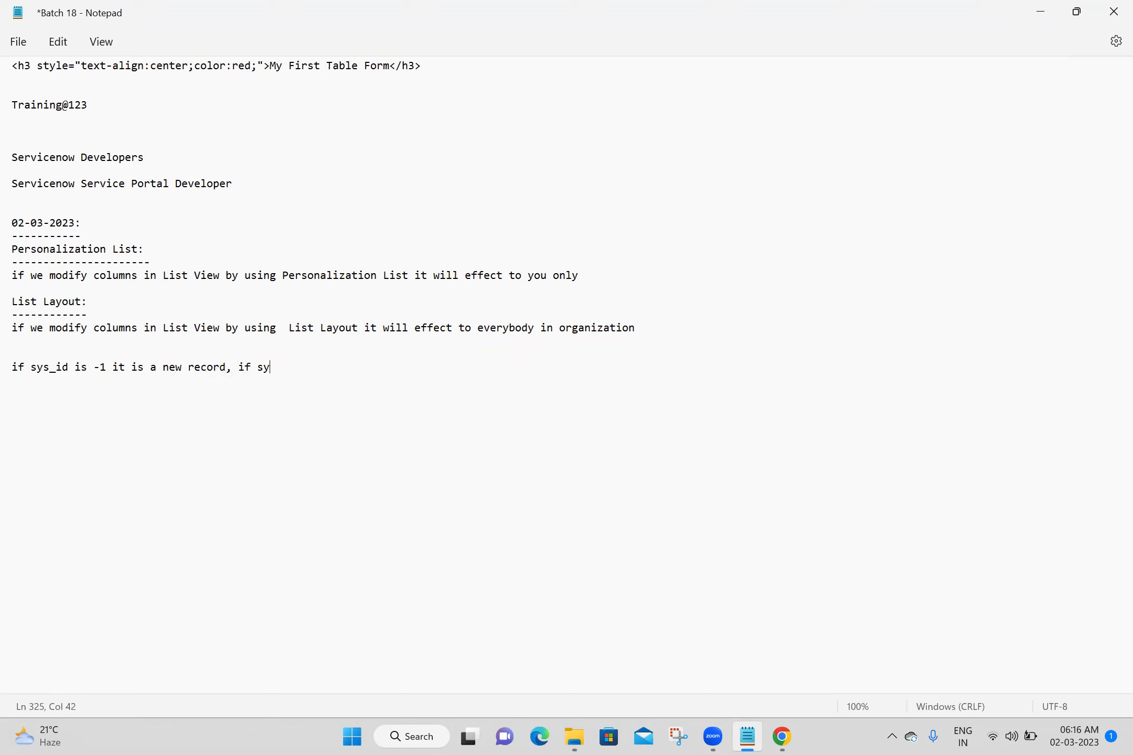
text(s_id is )
text(32bit)
text( e)
key(BackSpace)
key(BackSpace)
text(hexa decimal number )
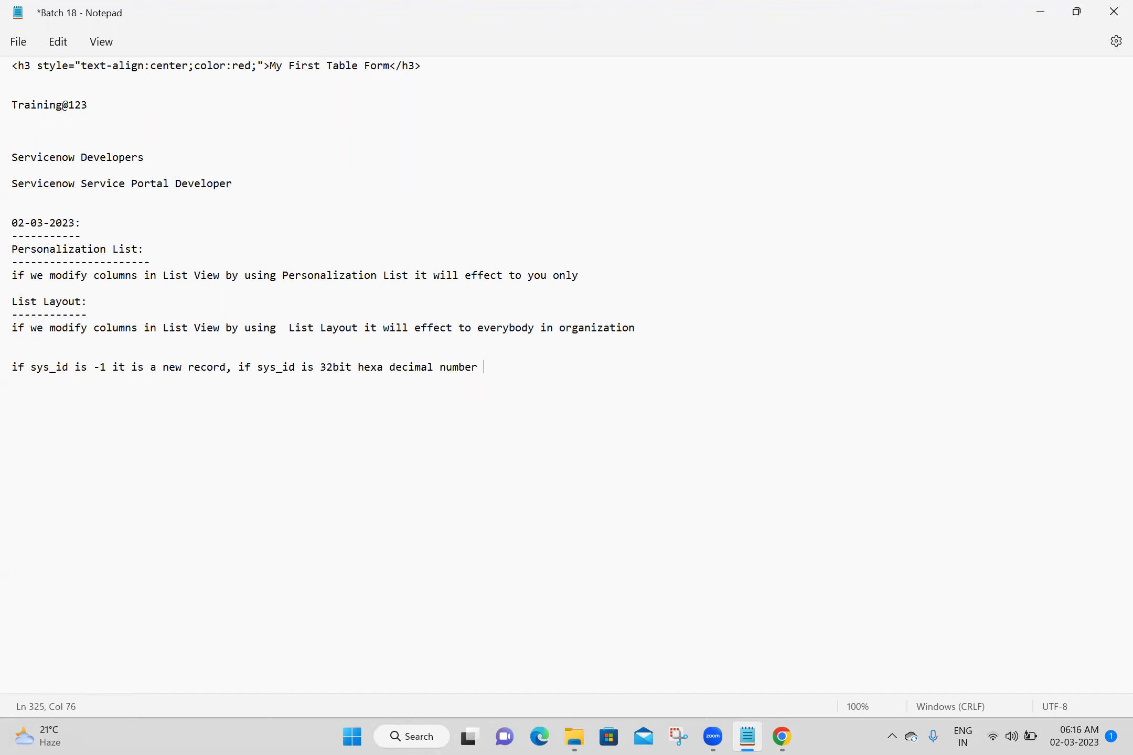
text(it is a existing record)
key(Return)
key(ctrl+s)
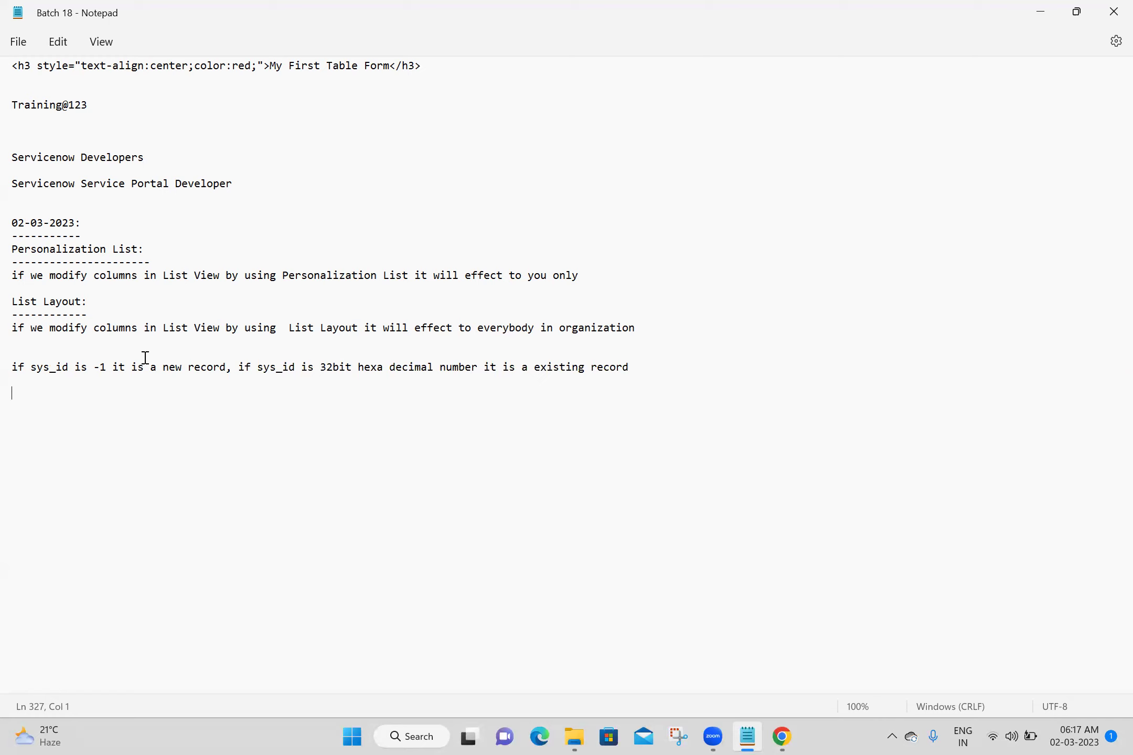
Move the second sys_id rule onto its own line and add an 'ex: 32 bit hexa decimal number' line, saved
click(241, 367)
key(Return)
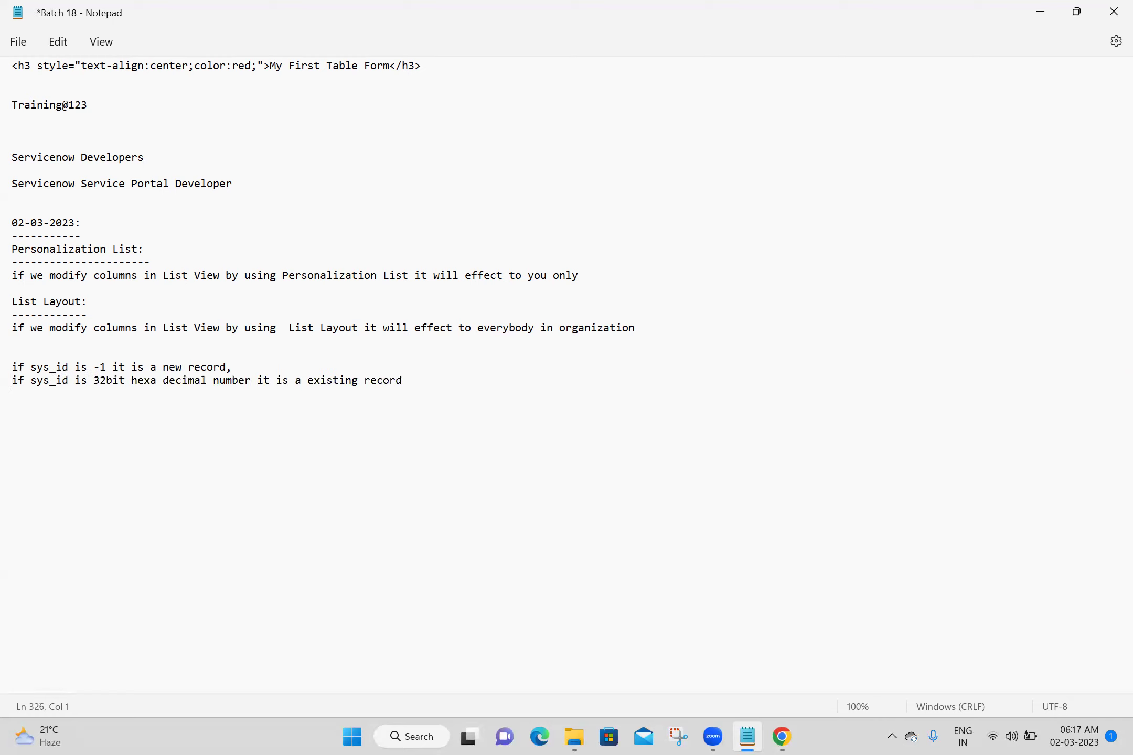
text(ex:2)
key(BackSpace)
text(32 bit hexa decimal number)
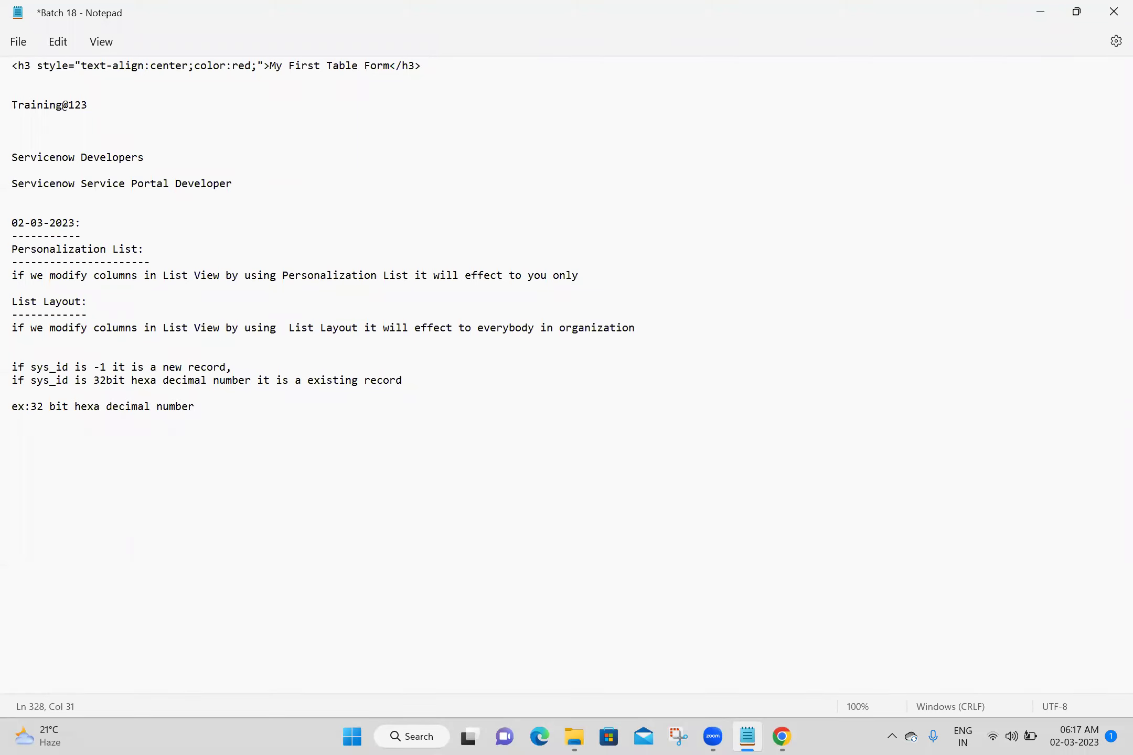
key(ctrl+s)
key(alt+Tab)
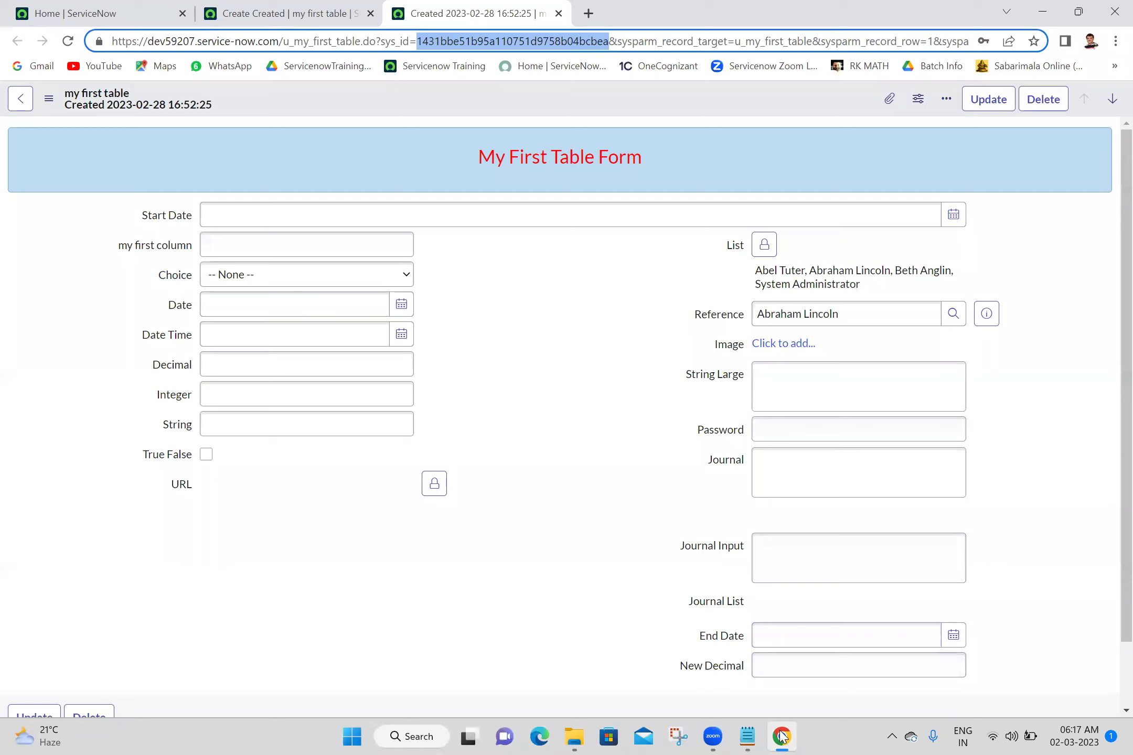
Paste the record's 32-character sys_id after 'number' on the ex: line as the example value
click(747, 737)
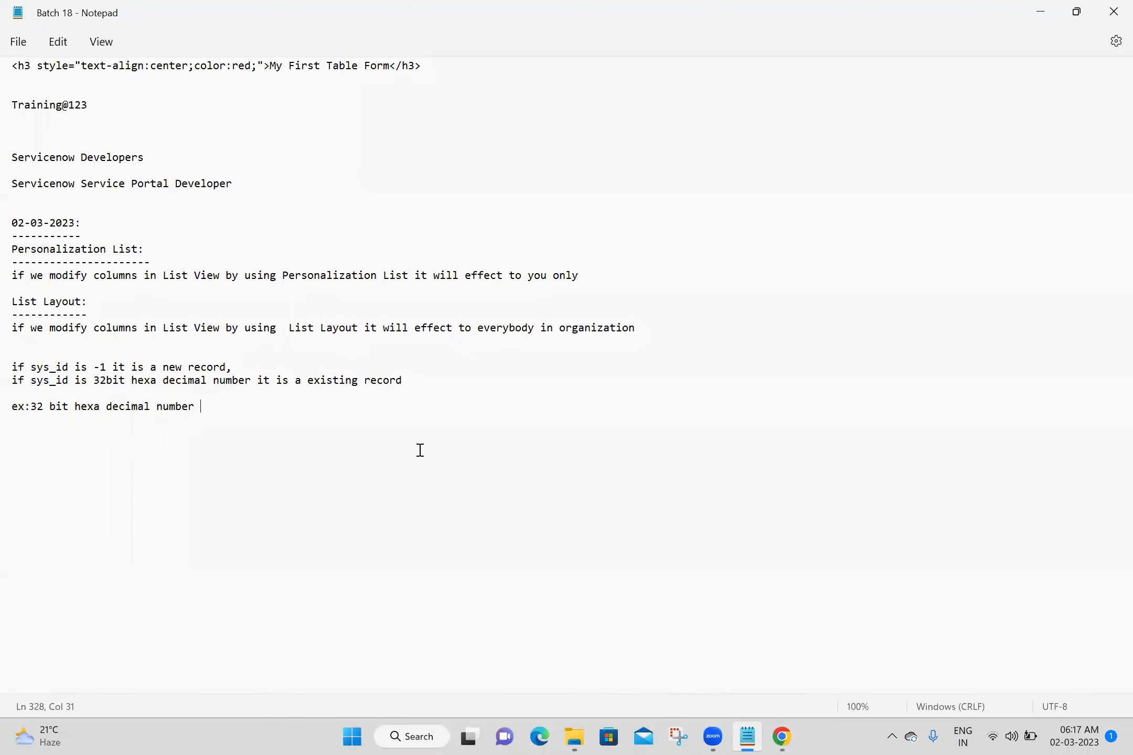
key(ctrl+v)
key(Return)
key(BackSpace)
double_click(266, 407)
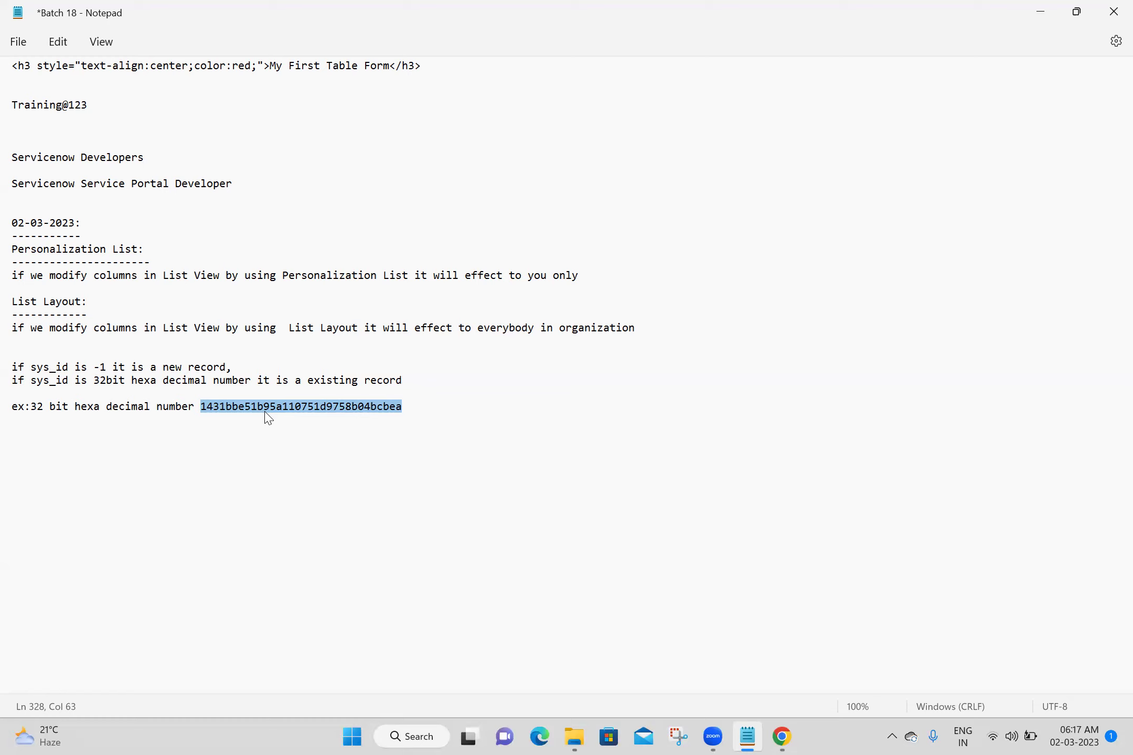
click(123, 447)
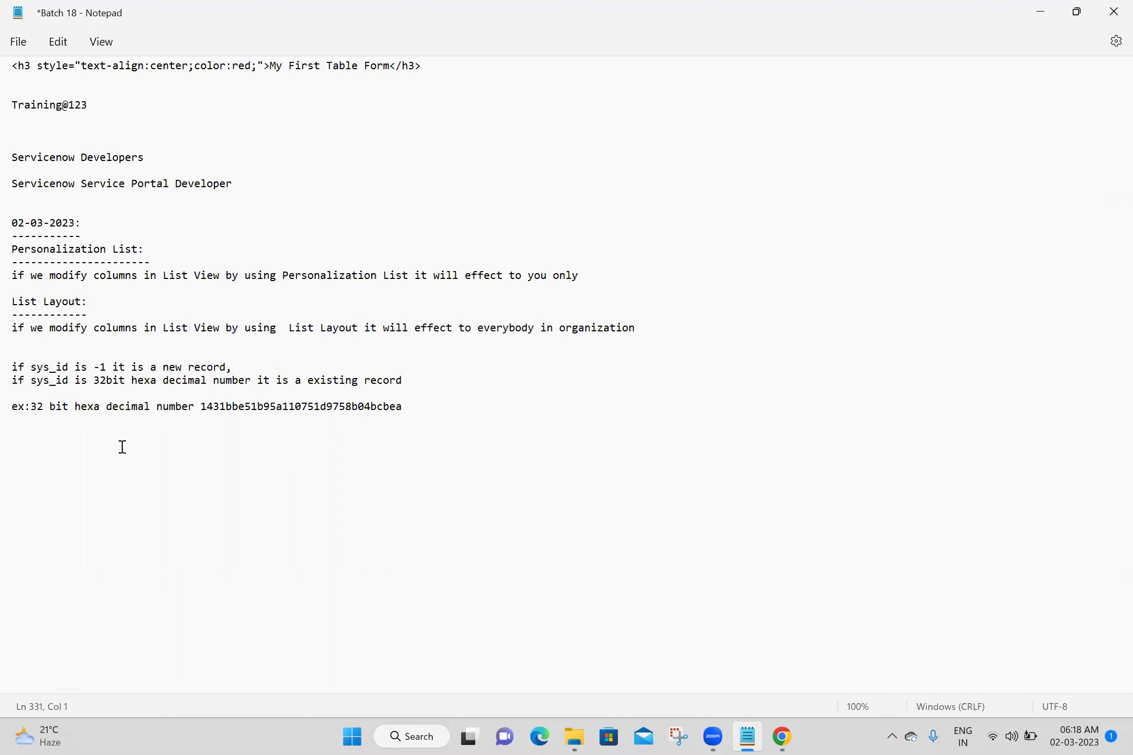
List the hexadecimal digits 0–9 and A–F one per line below the example, and save
text(0)
key(Return)
text(1)
key(Return)
text(2)
key(Return)
text(3)
key(Return)
text(4)
key(Return)
text(5)
key(Return)
text(6)
key(Return)
text(7)
key(Return)
text(8)
key(Return)
text(9)
key(Return)
text(A)
text(B)
key(BackSpace)
key(Return)
text(B)
key(Return)
text(C)
key(Return)
text(D)
key(Return)
text(E)
key(Return)
text(F)
key(Return)
key(Return)
key(Return)
key(Return)
key(Return)
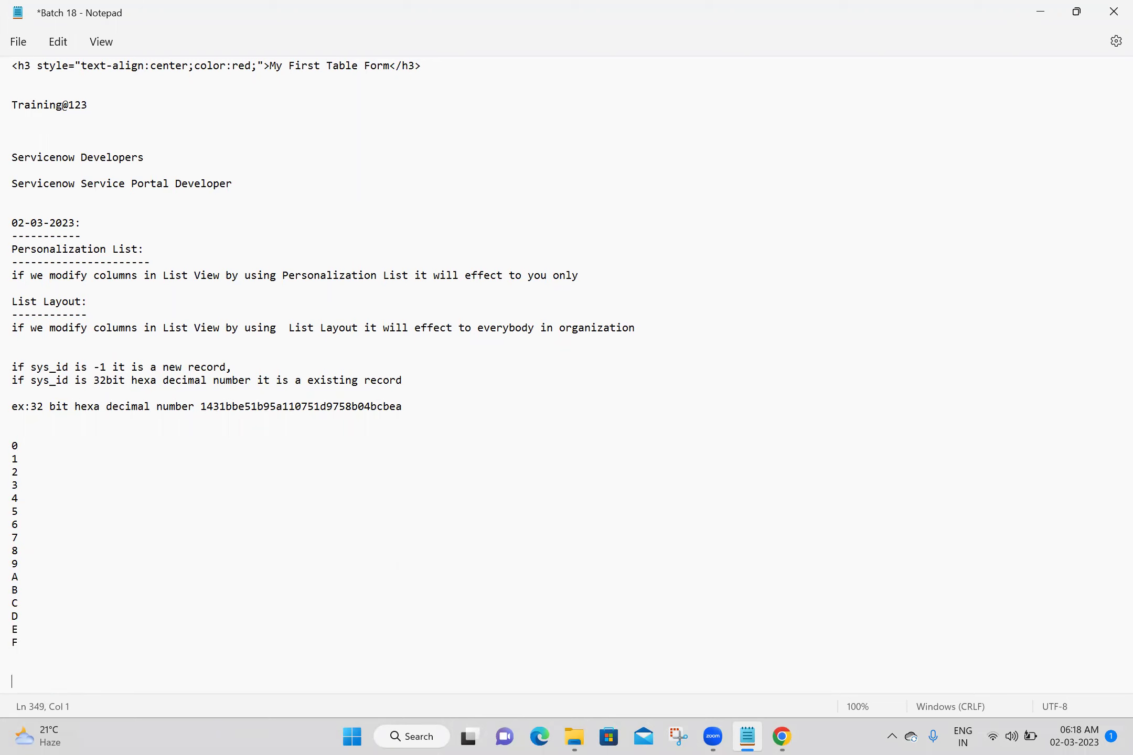
key(ctrl+s)
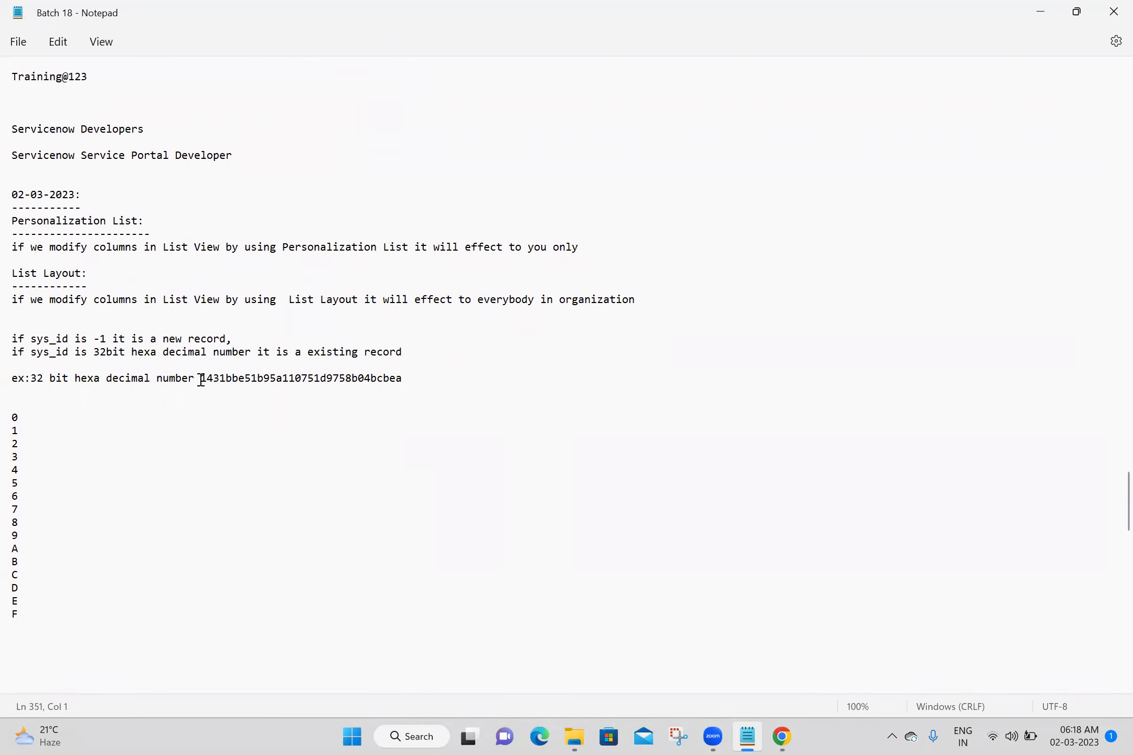
Highlight the example hex sys_id and the 0–F digit list to point them out
click(201, 379)
drag(201, 378, 427, 376)
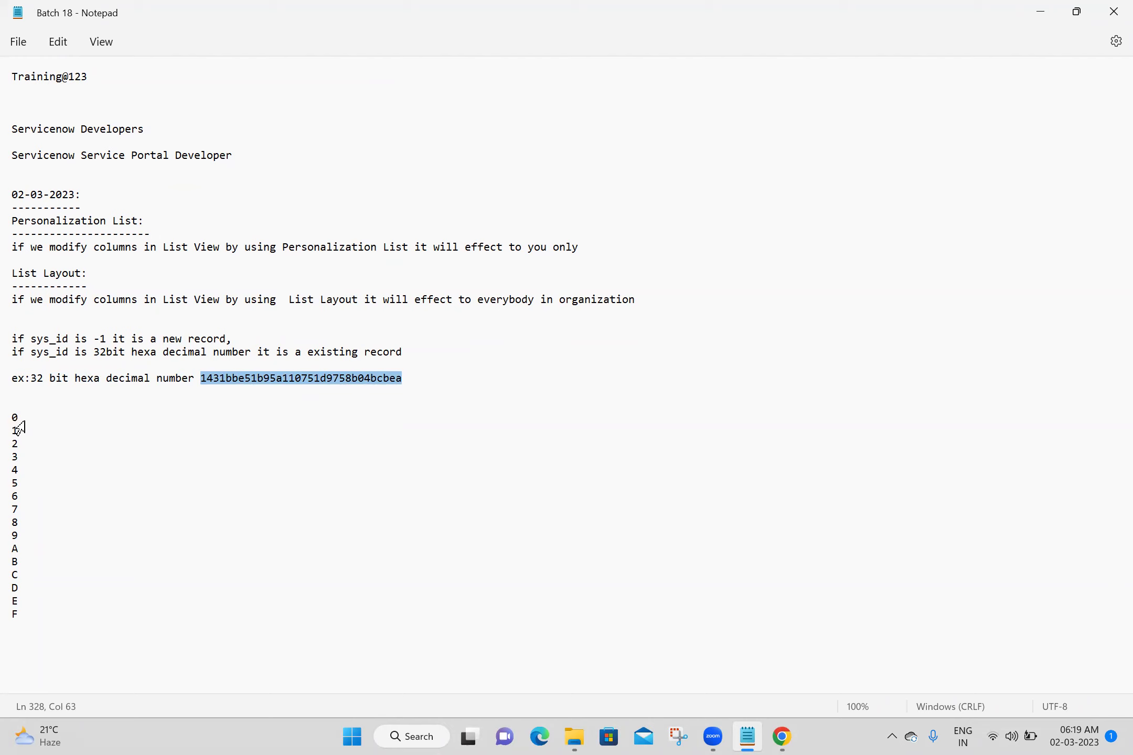
drag(31, 615, 9, 414)
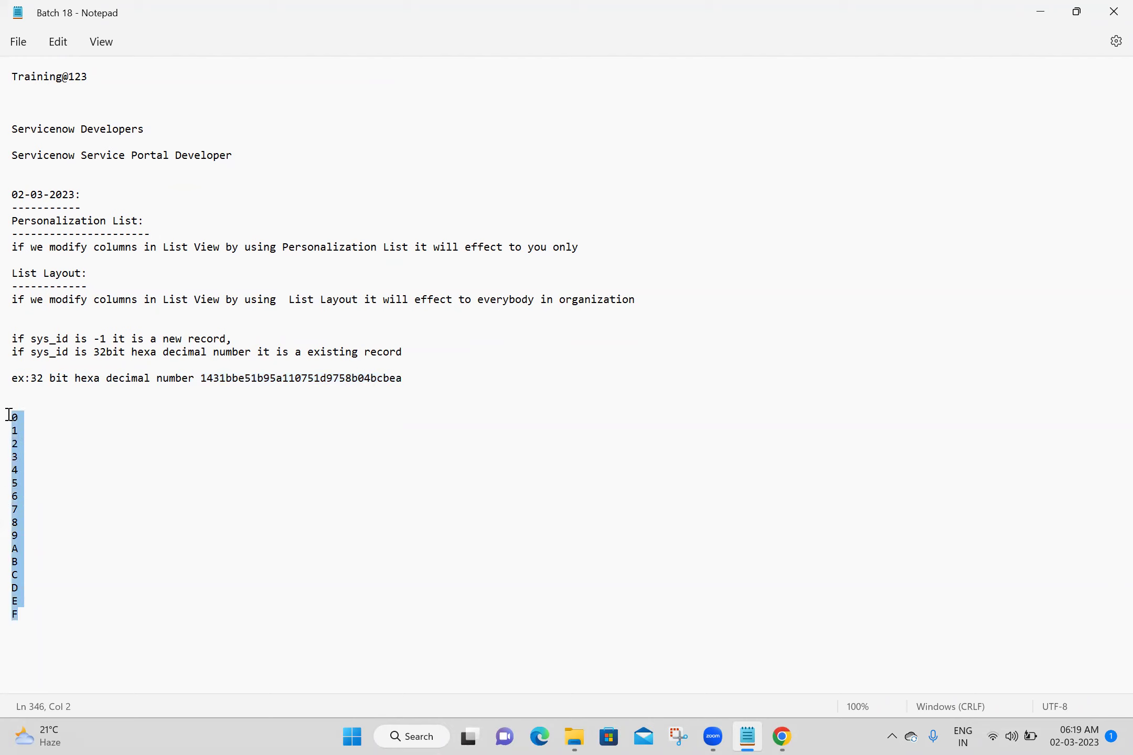
click(133, 439)
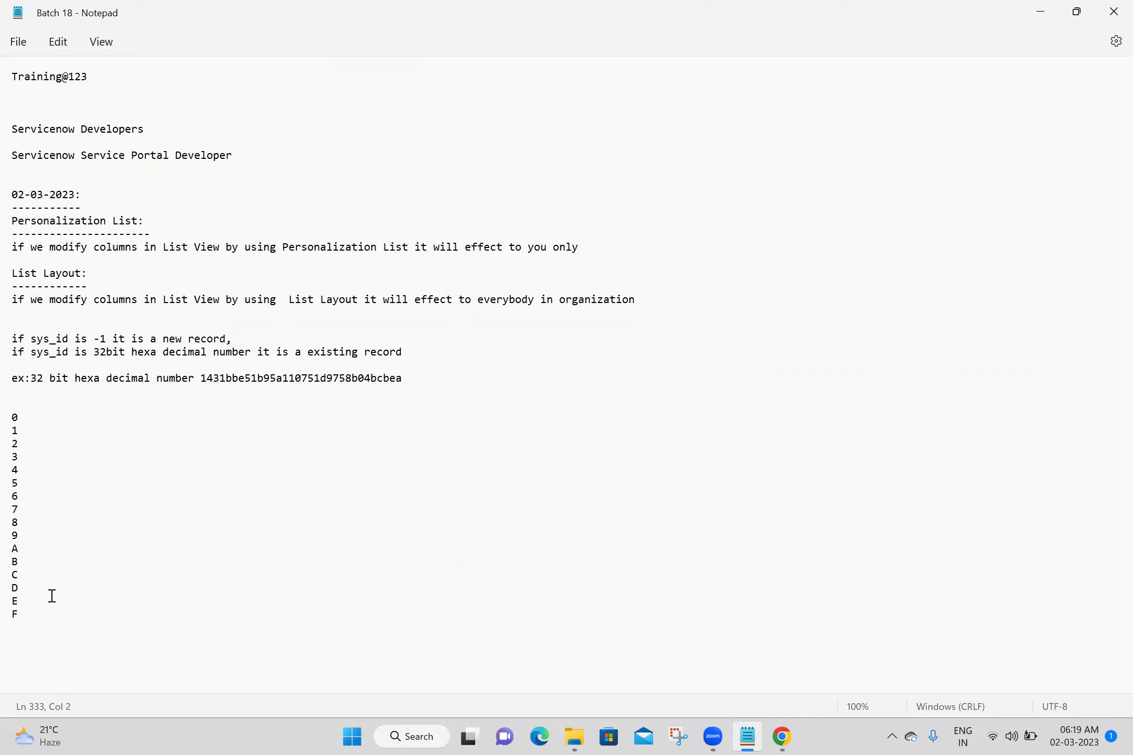
click(14, 628)
drag(15, 628, 18, 422)
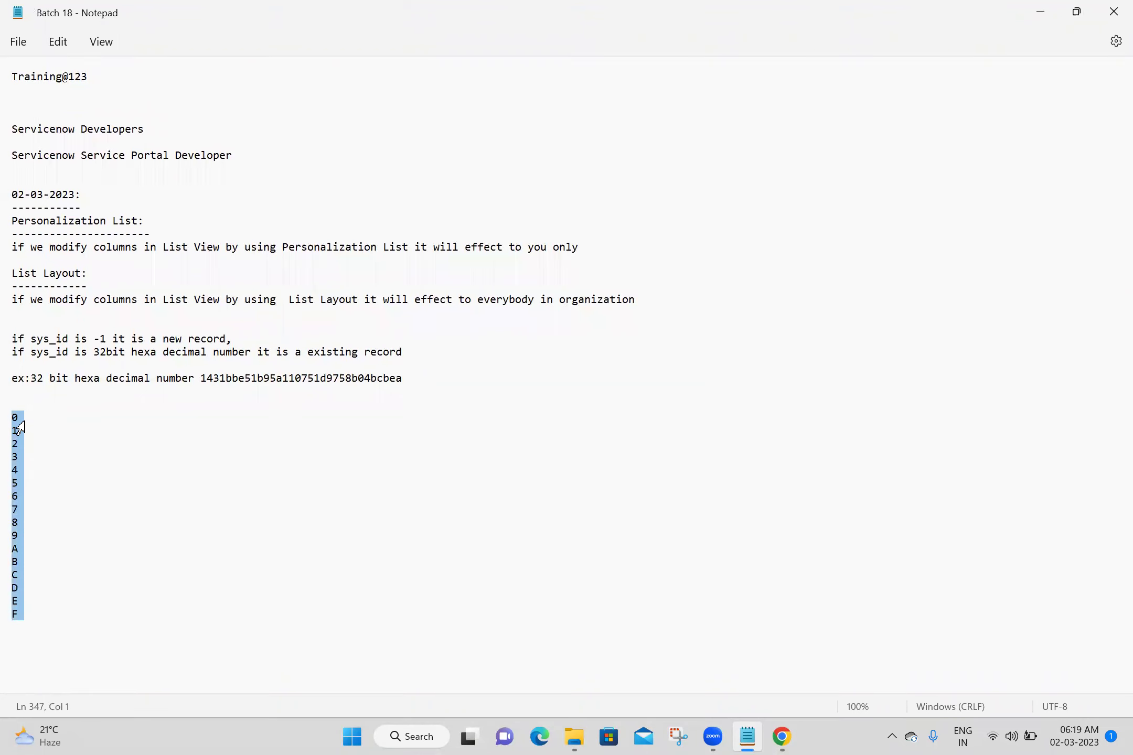
click(36, 633)
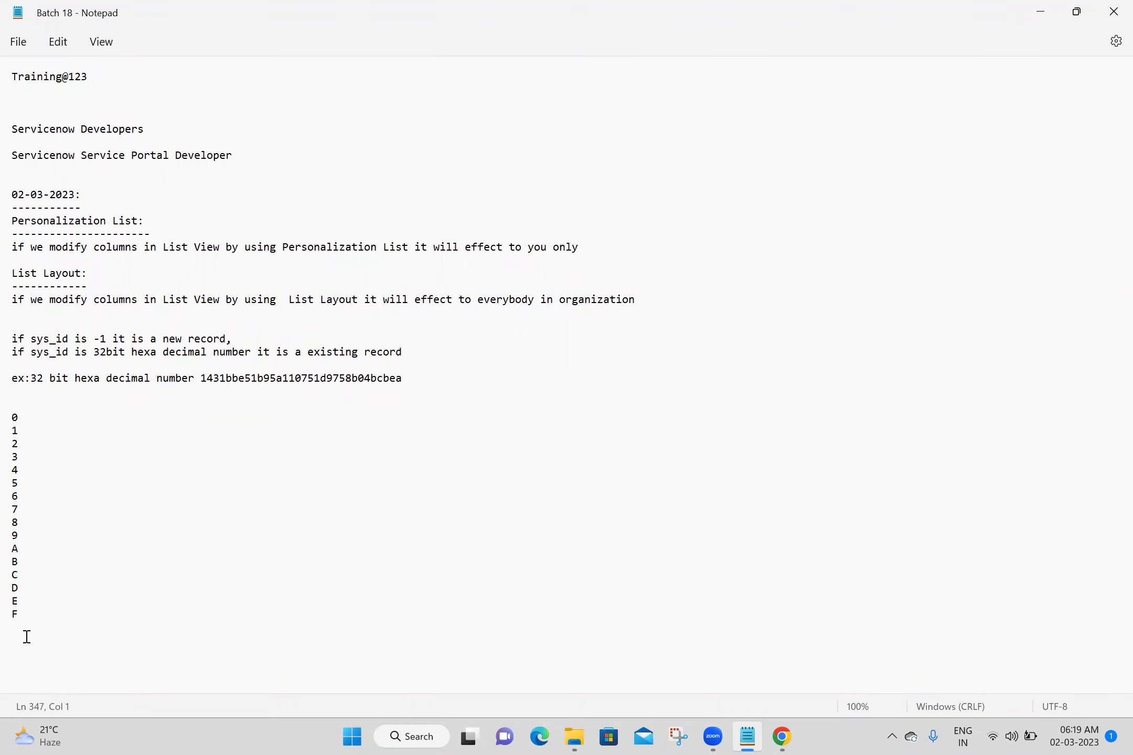
click(24, 402)
Head the digit list 'Hexa Decimal Numbers' and add 'Sys_id is a unique of each record in a servicenow instance', saved
text(Hexa Decimal)
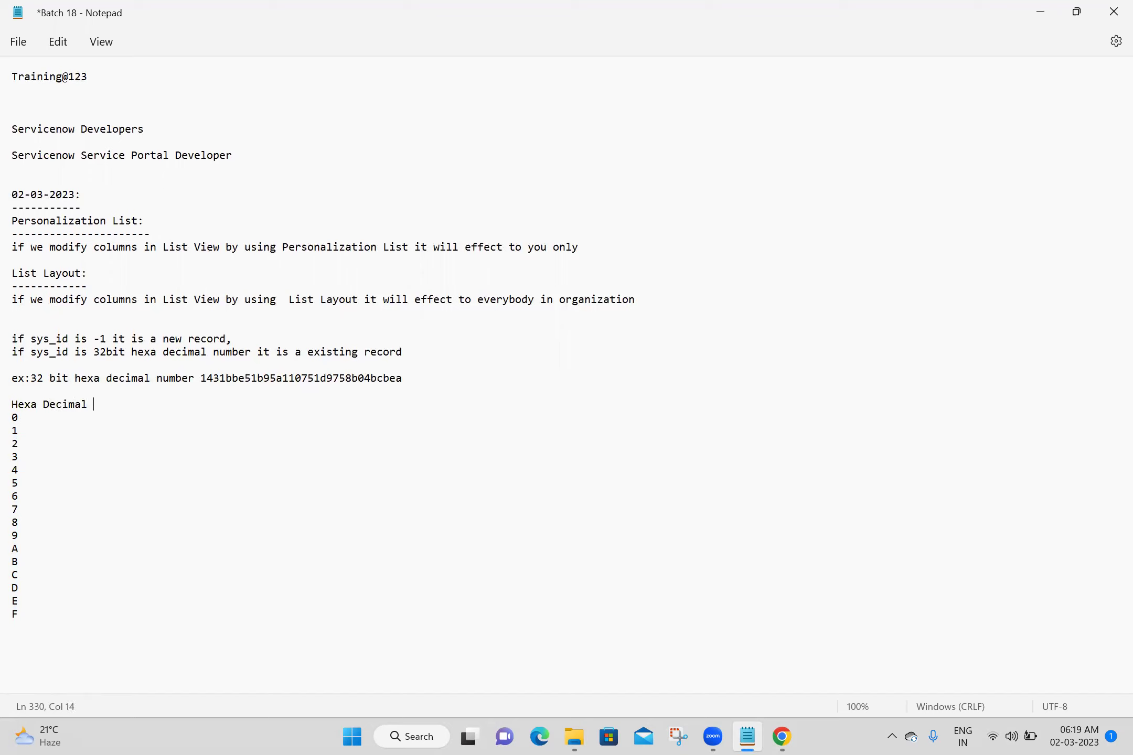
text( Numbers)
click(94, 314)
click(103, 329)
text(Sys_id is a unique of)
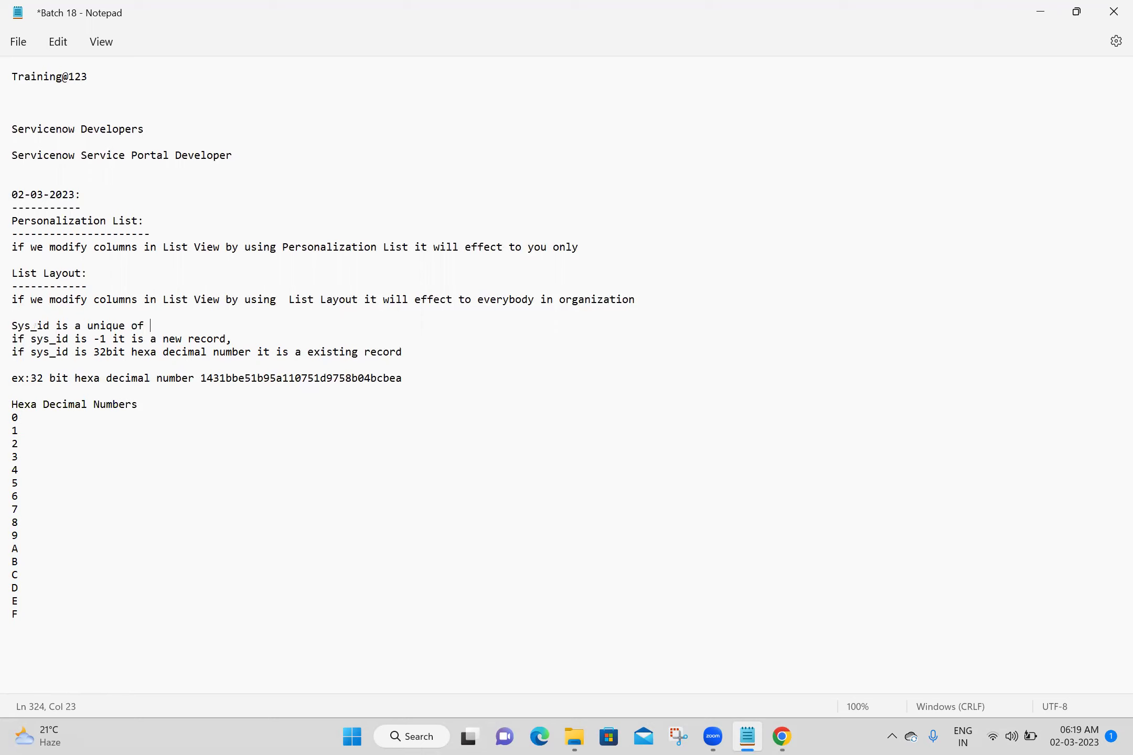
text( each record in a se)
text(rvicenow instance)
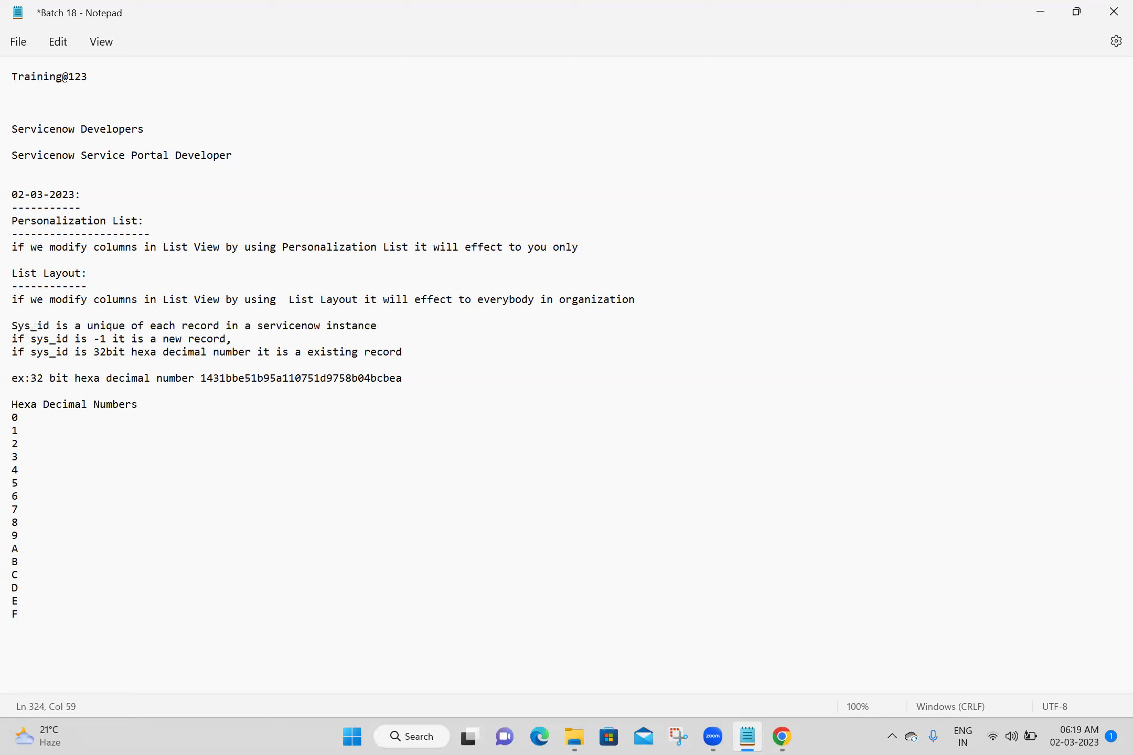
key(ctrl+s)
click(132, 326)
Insert 'id' so the line reads 'Sys_id is a unique id of each record in a servicenow instance'
text(id)
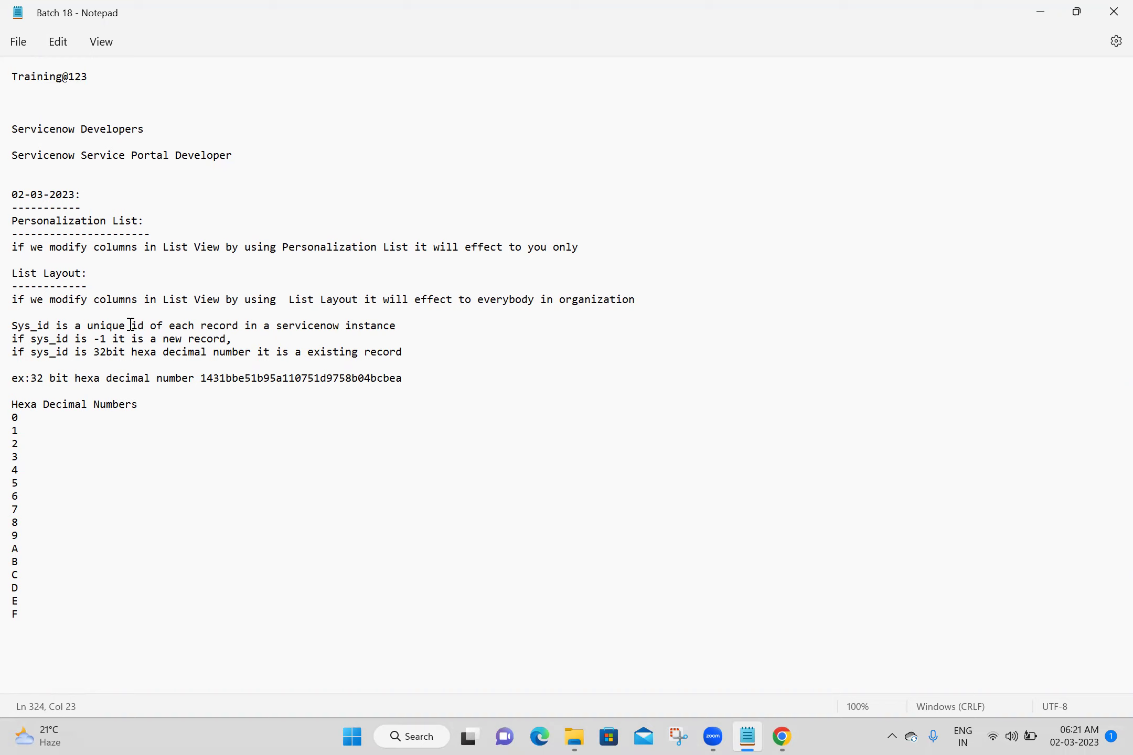
Open Configure > Form Layout for my first table and move every selected field back to Available
click(747, 737)
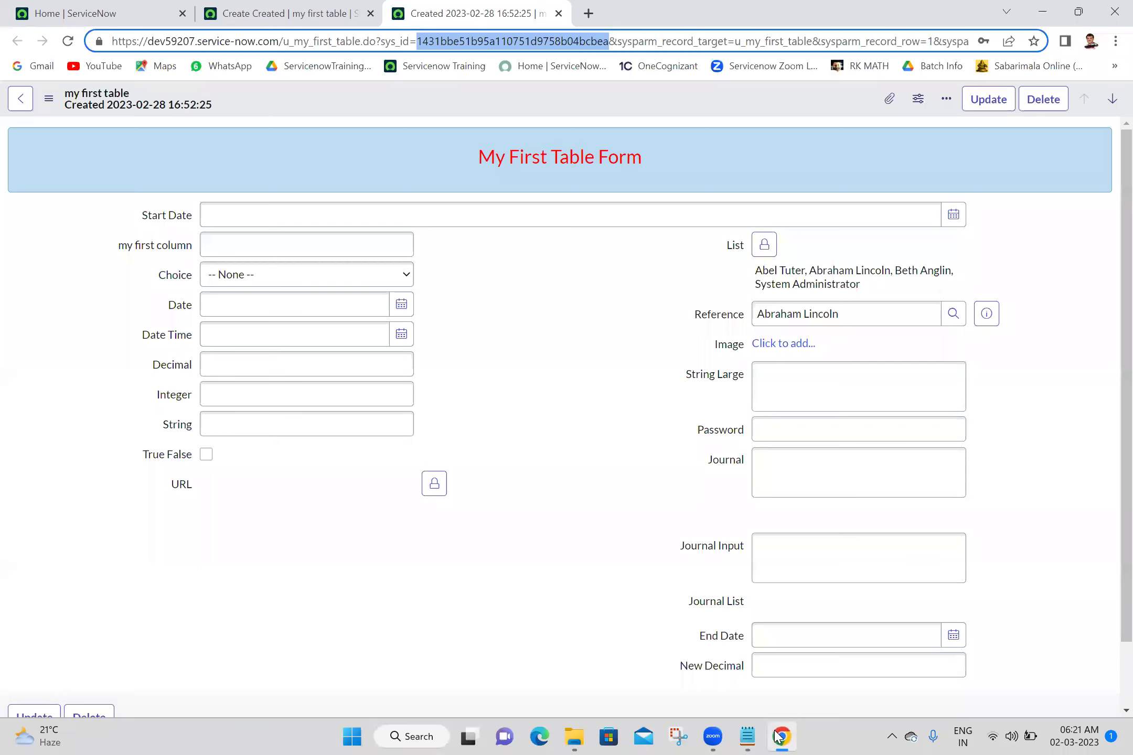
right_click(508, 97)
click(440, 112)
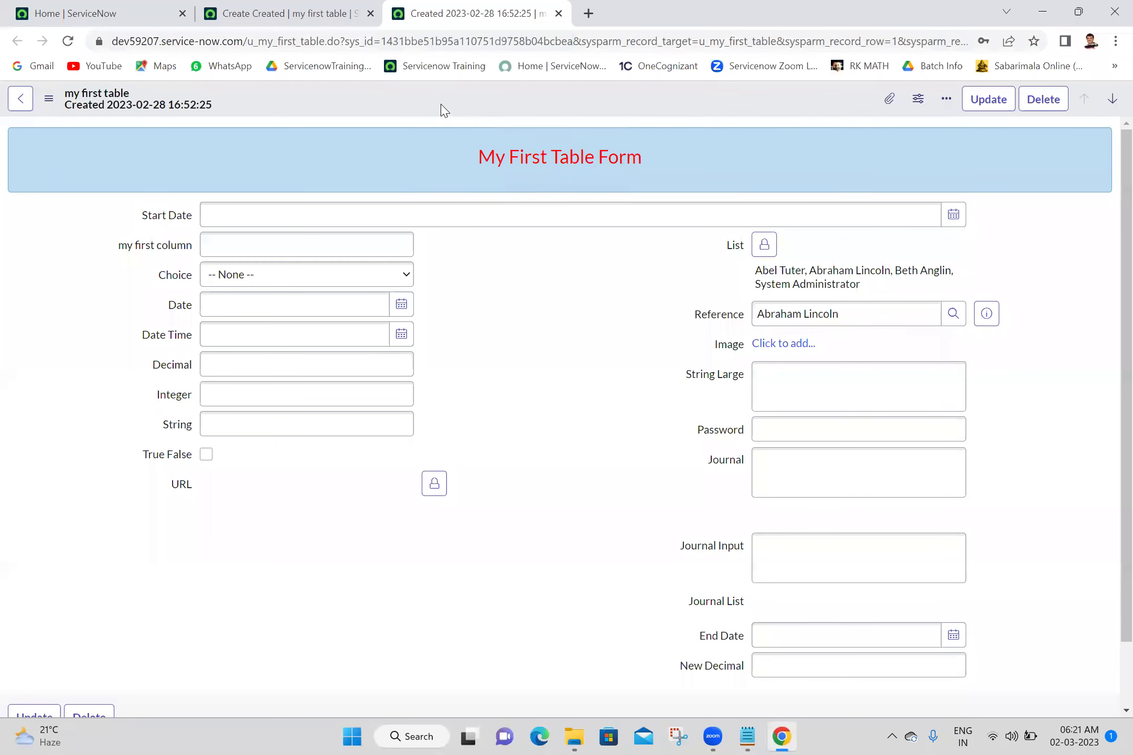
right_click(441, 110)
mouse_move(545, 189)
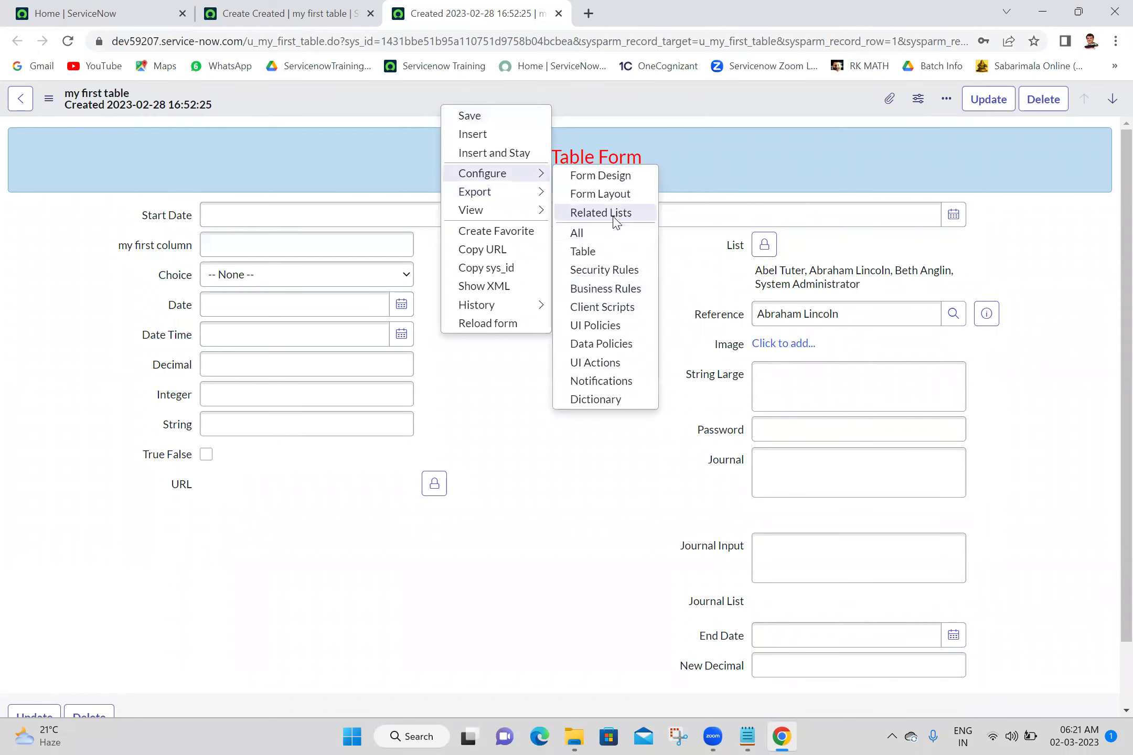
click(613, 200)
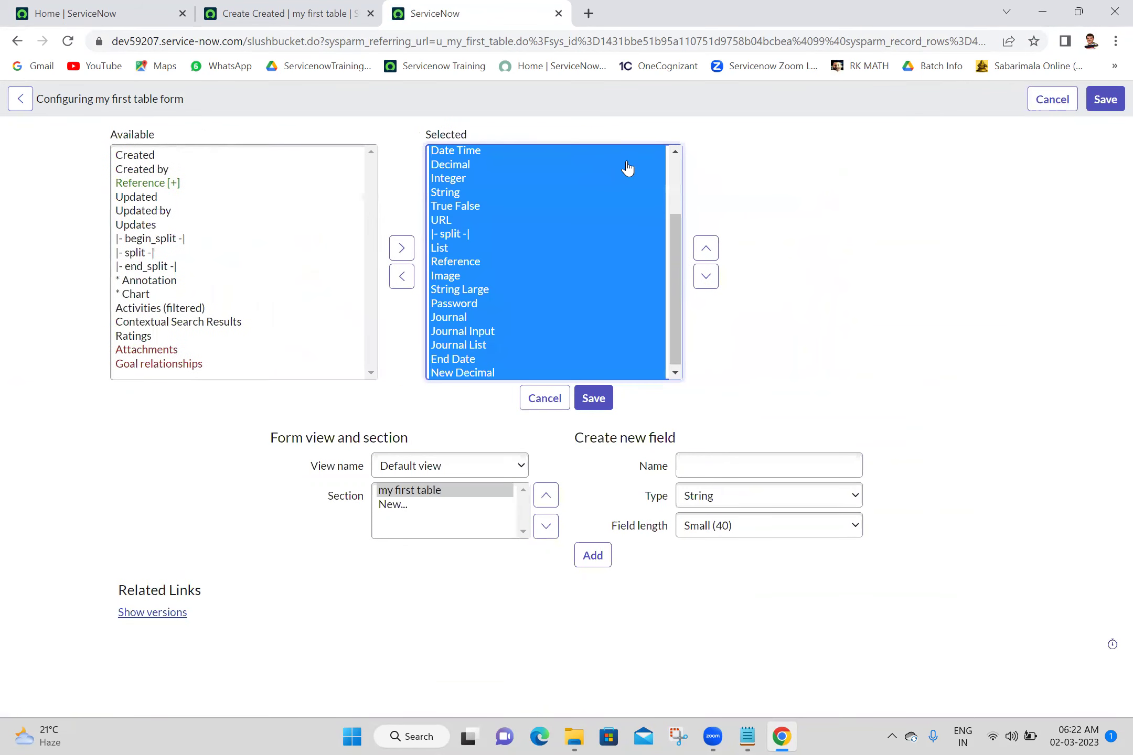
click(401, 280)
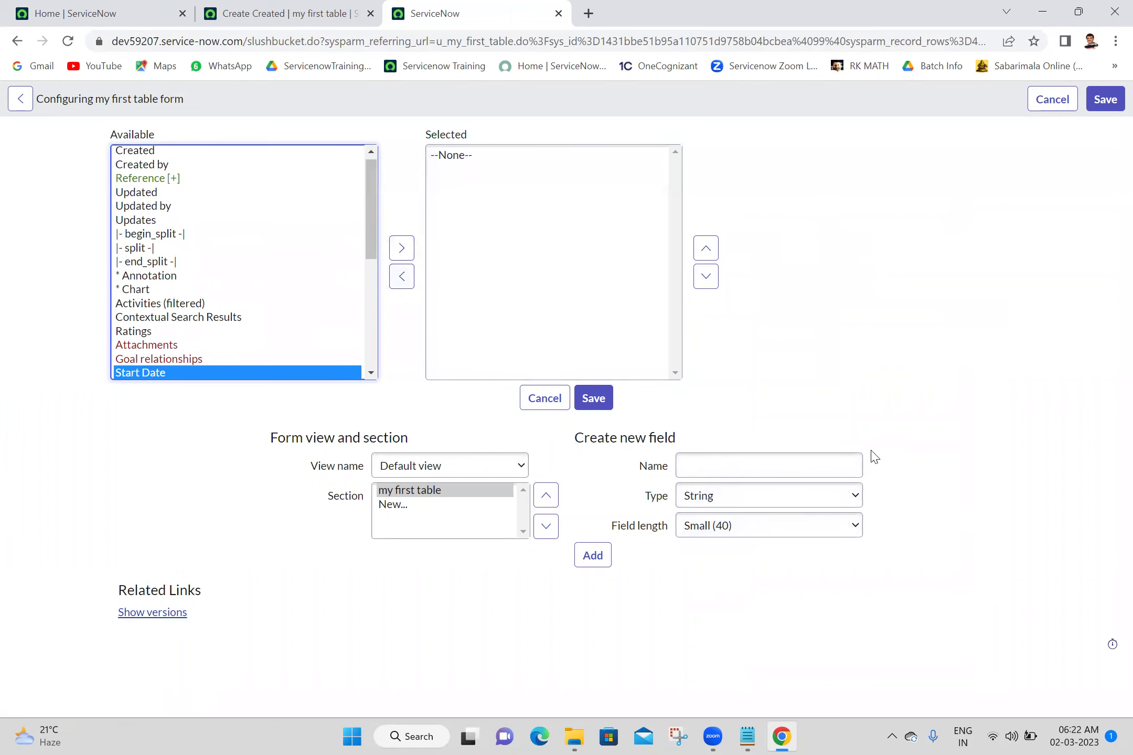
click(802, 469)
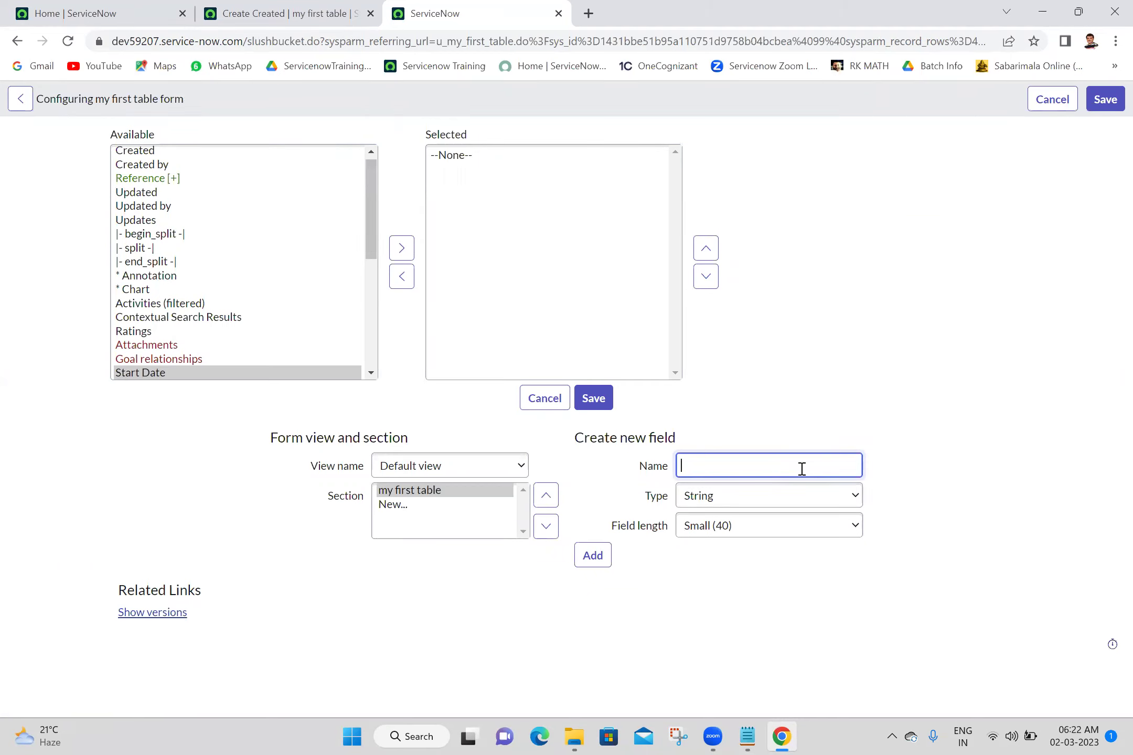
Create new Name, Email and Mobile string fields on the my first table form
text(Name)
click(607, 559)
click(721, 465)
text(Email)
click(592, 559)
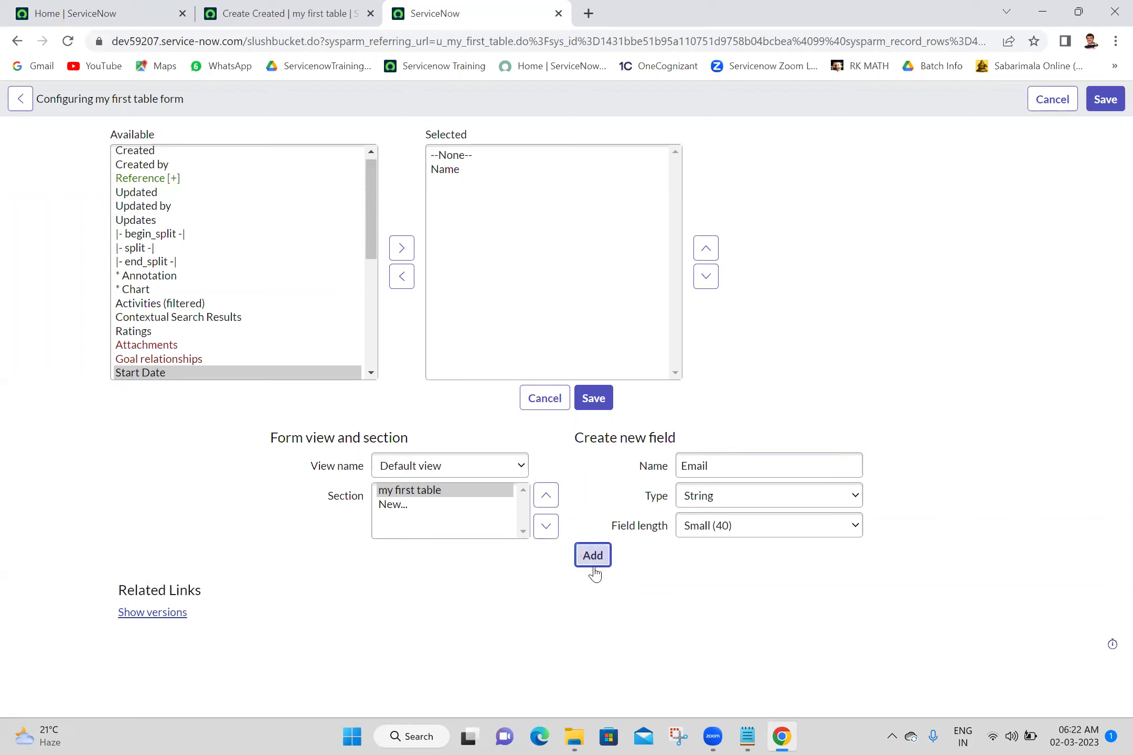
click(721, 465)
text(M)
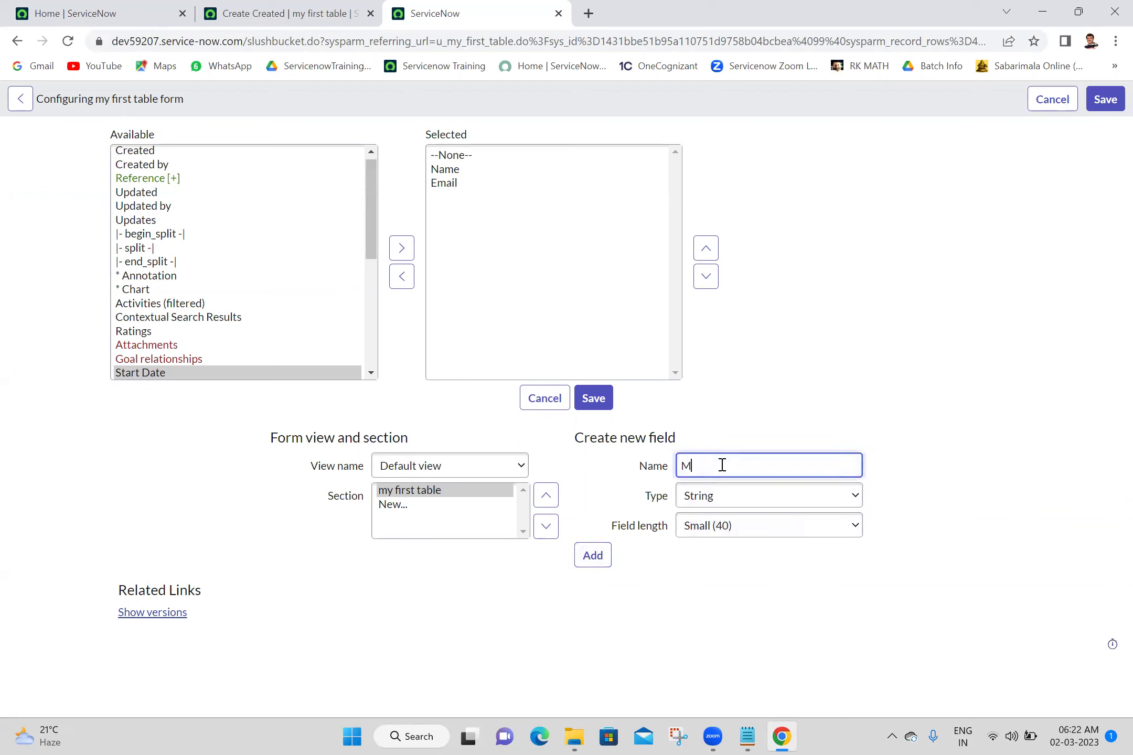
text(obile)
click(593, 566)
Add a Manager field of type Reference to User [sys_user] and save the form layout
click(731, 460)
text(M anager)
click(784, 498)
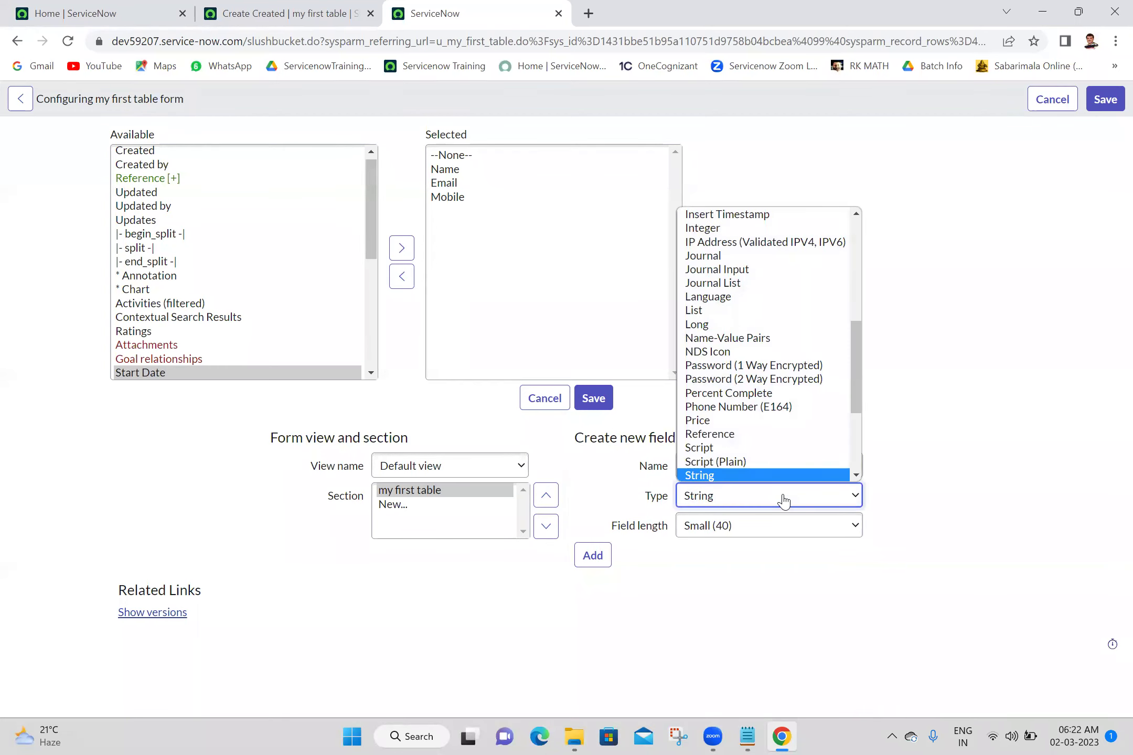
key(r)
key(Return)
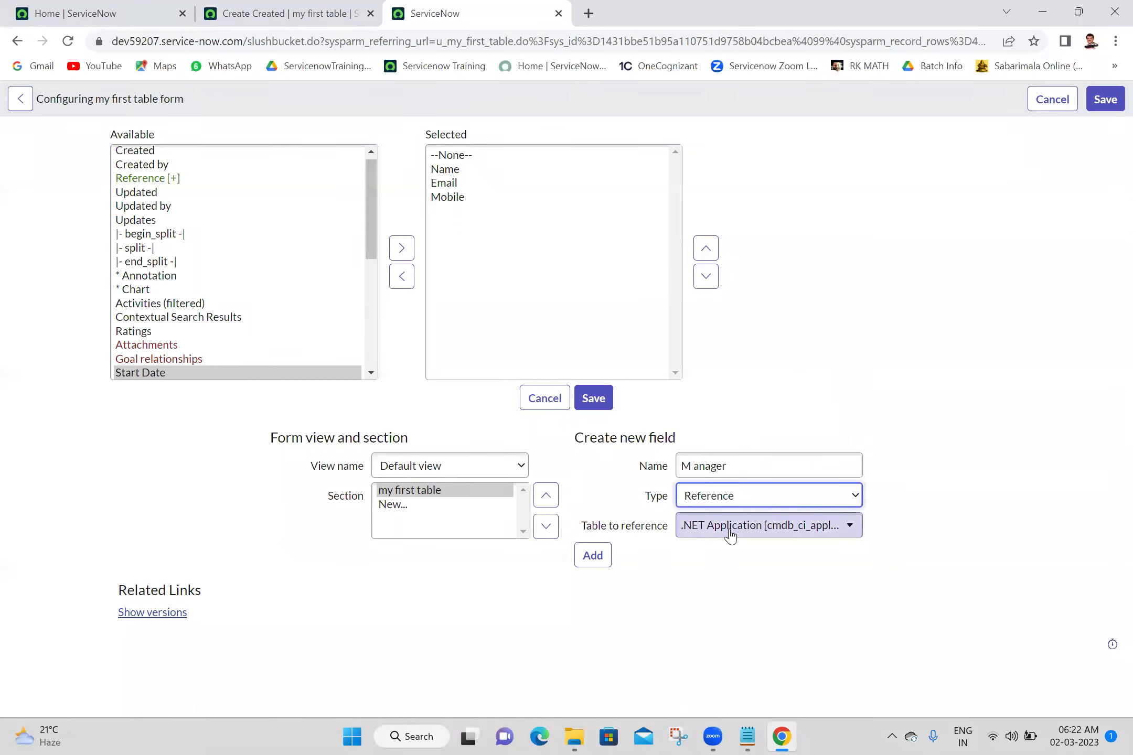
click(729, 532)
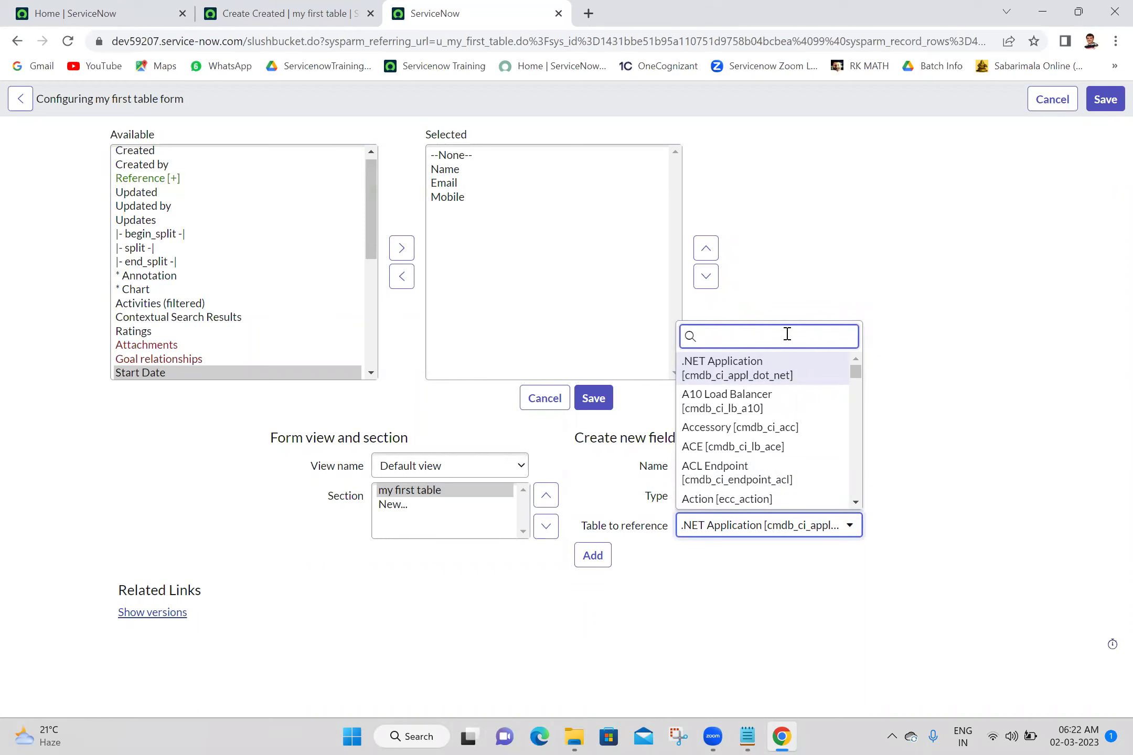
text(sys_)
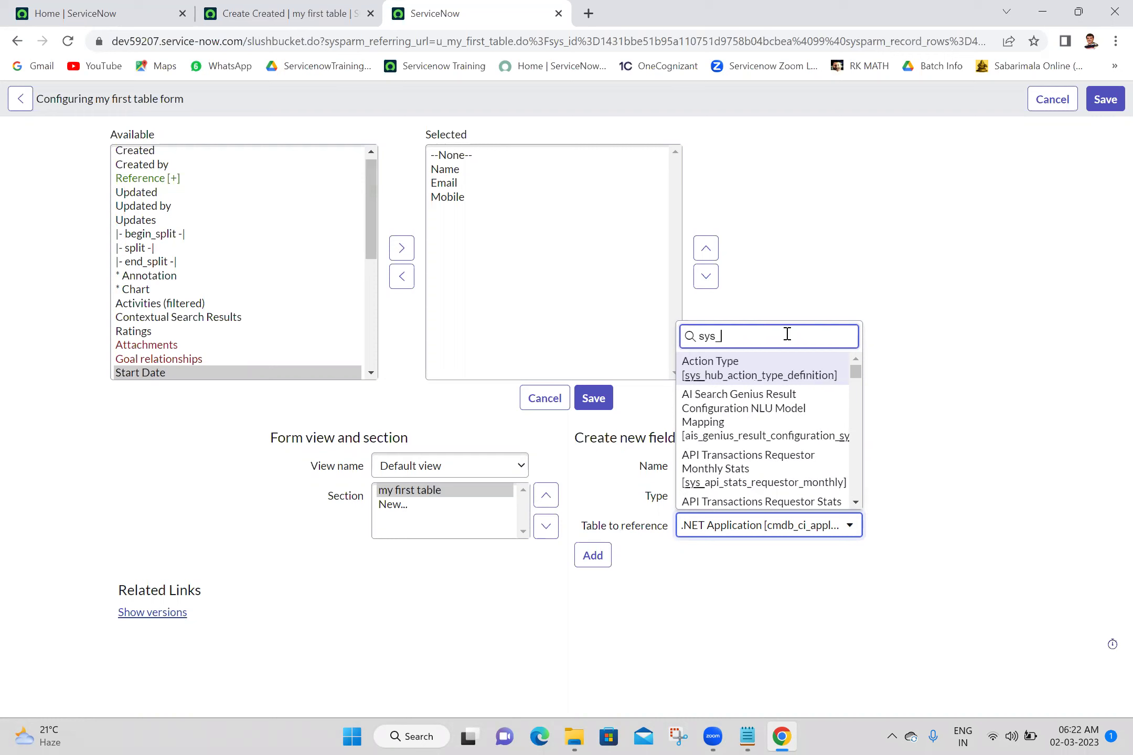
text(user)
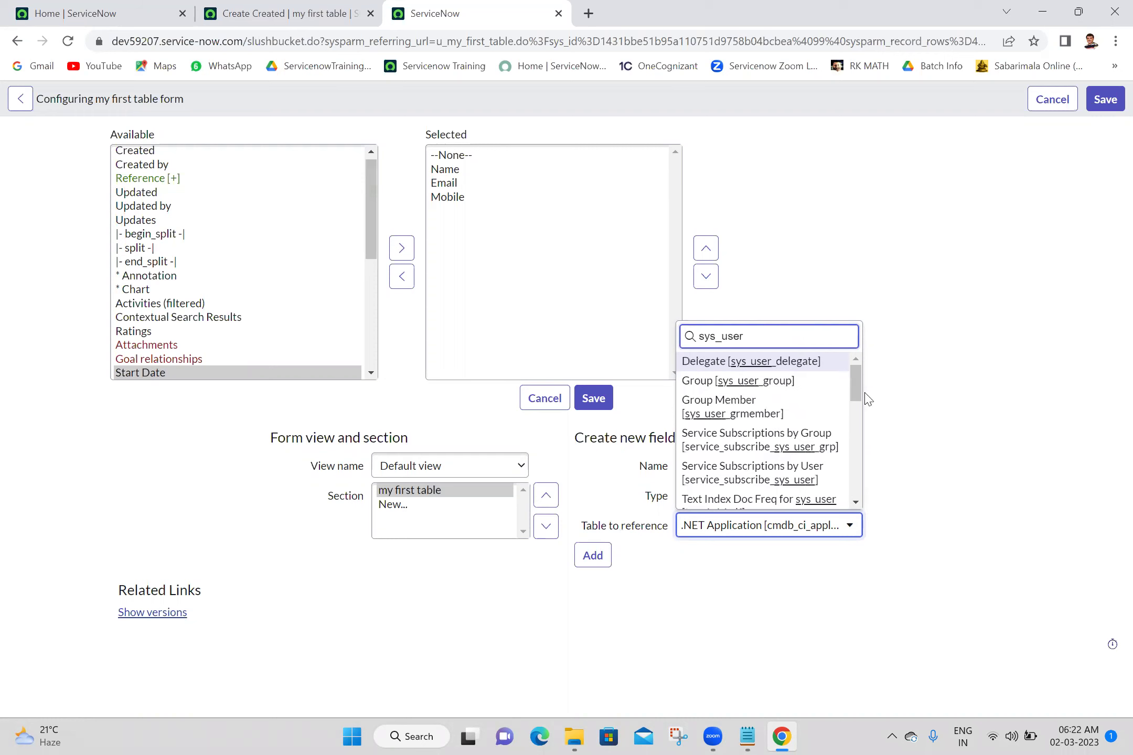
click(856, 503)
drag(856, 503, 856, 502)
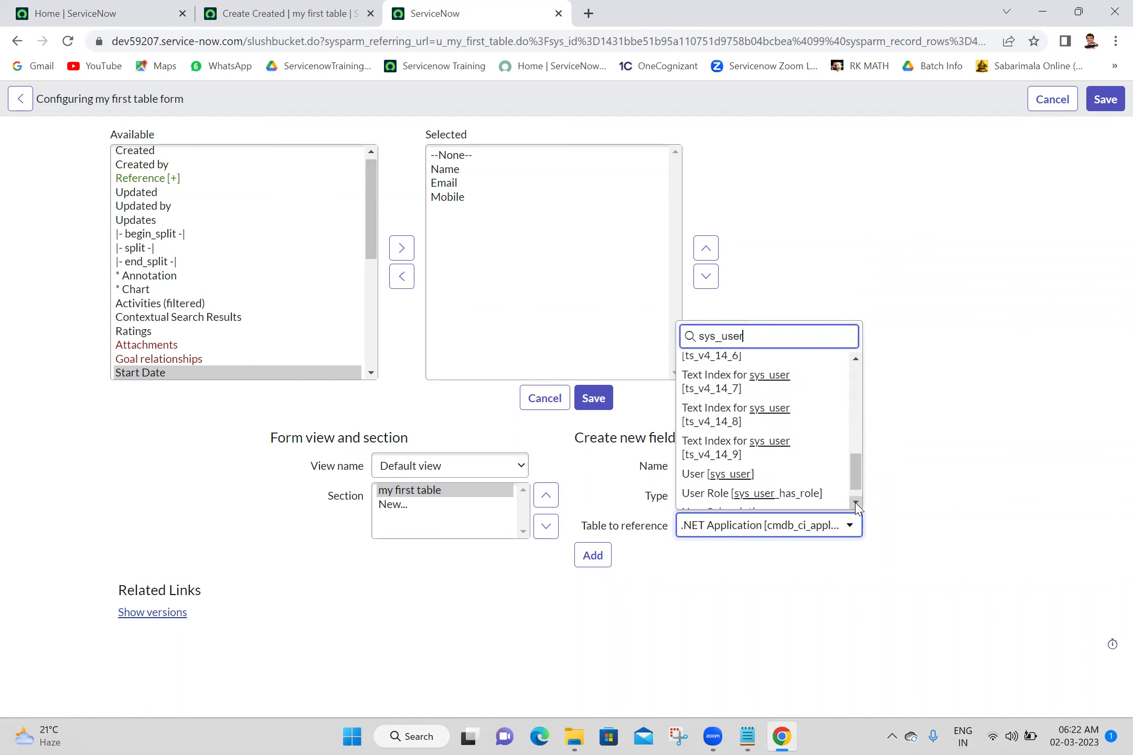
click(768, 474)
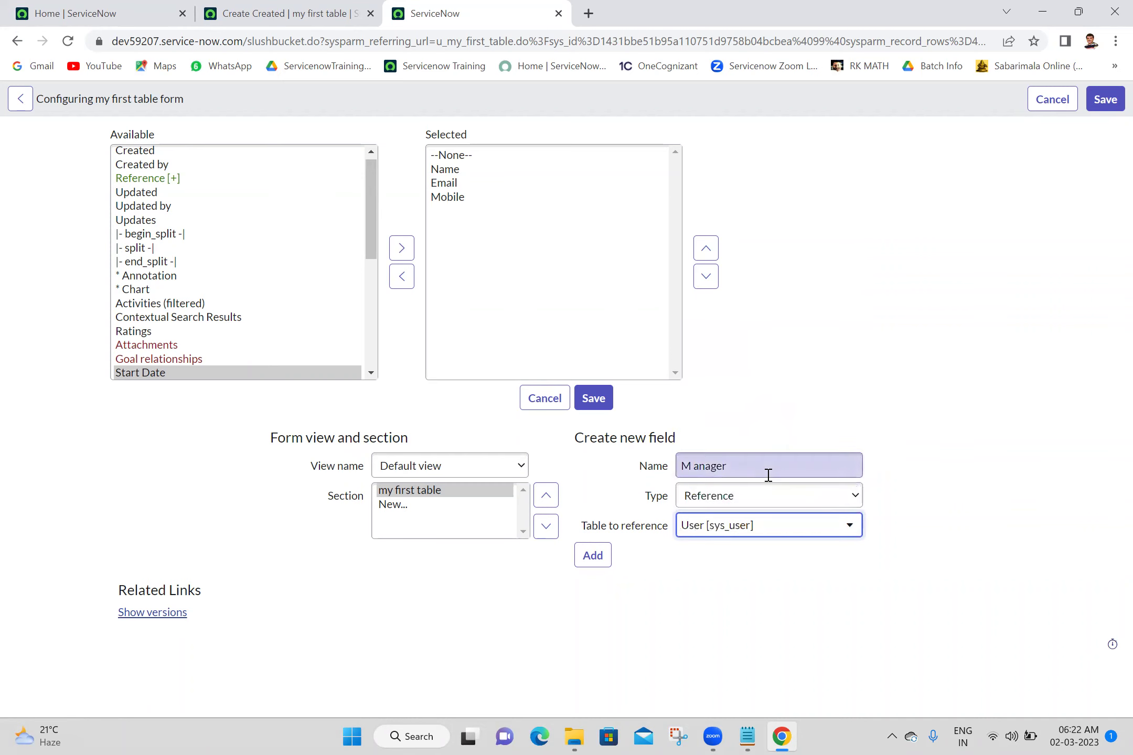
click(696, 469)
click(898, 413)
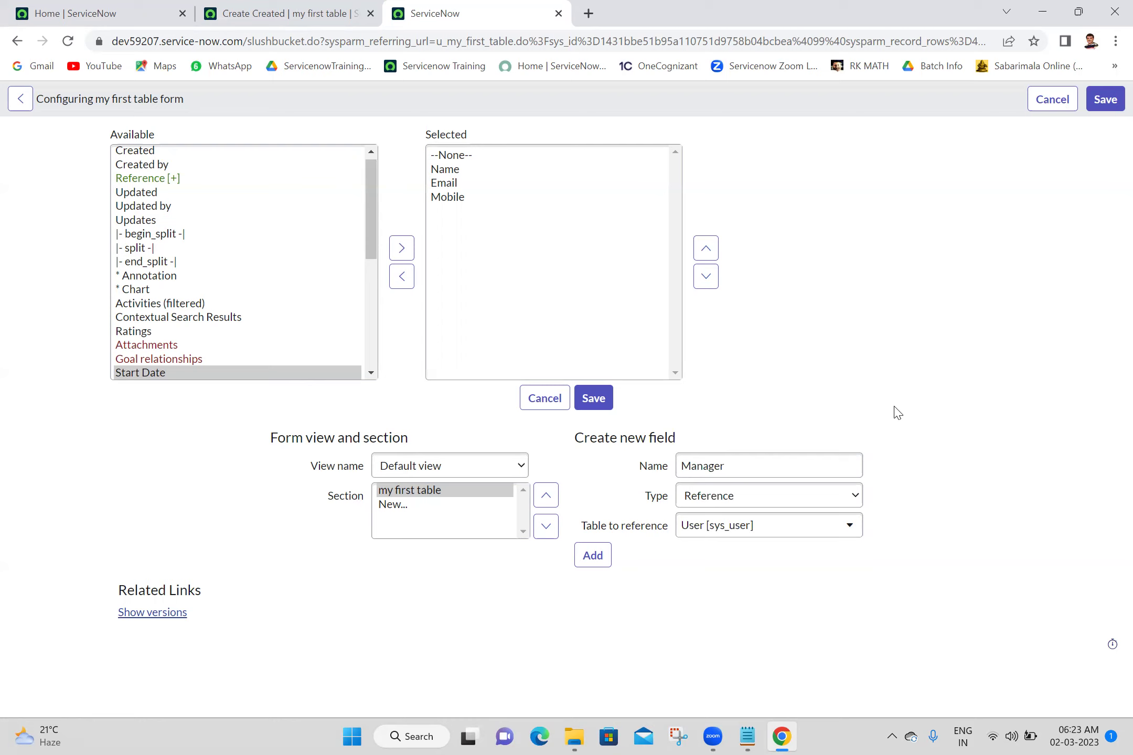
click(604, 557)
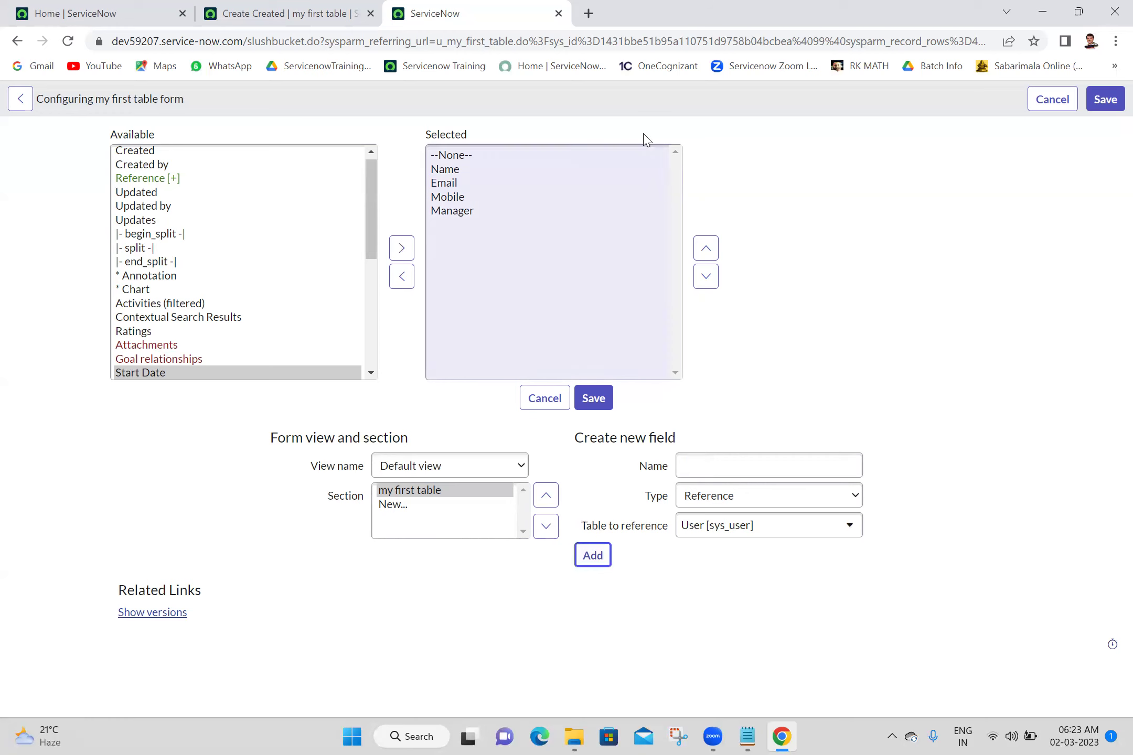
click(593, 401)
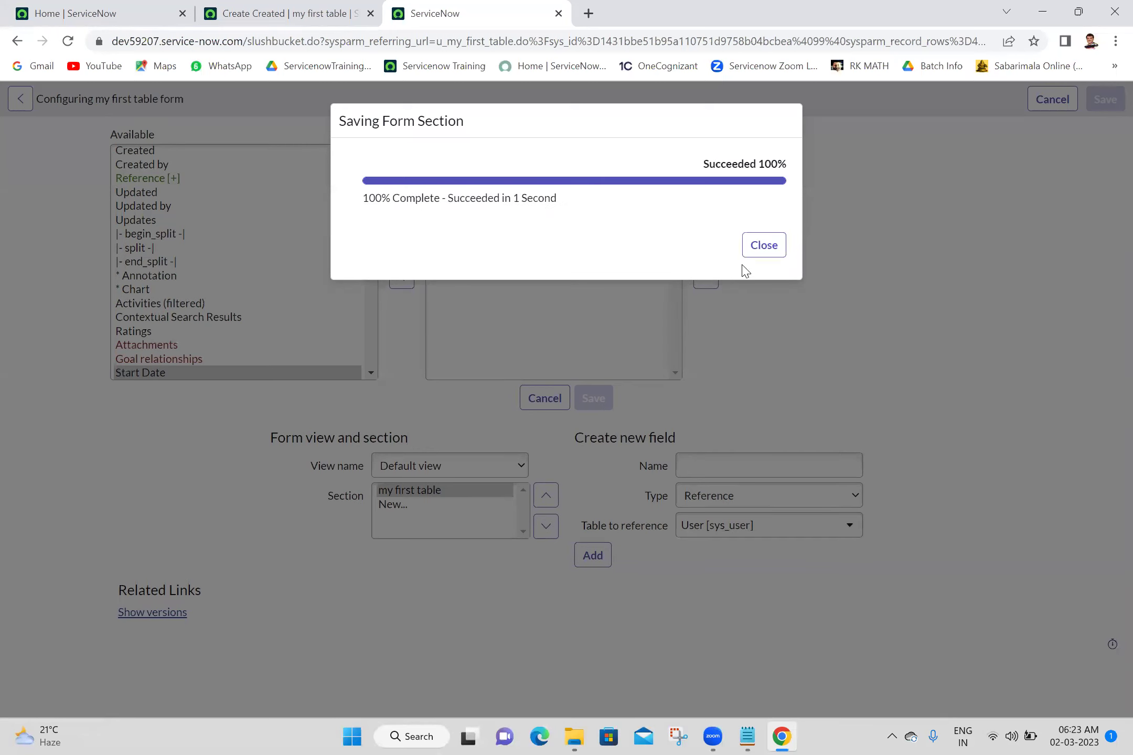
Close the Saving Form Section message and return to the Home | ServiceNow tab
click(761, 248)
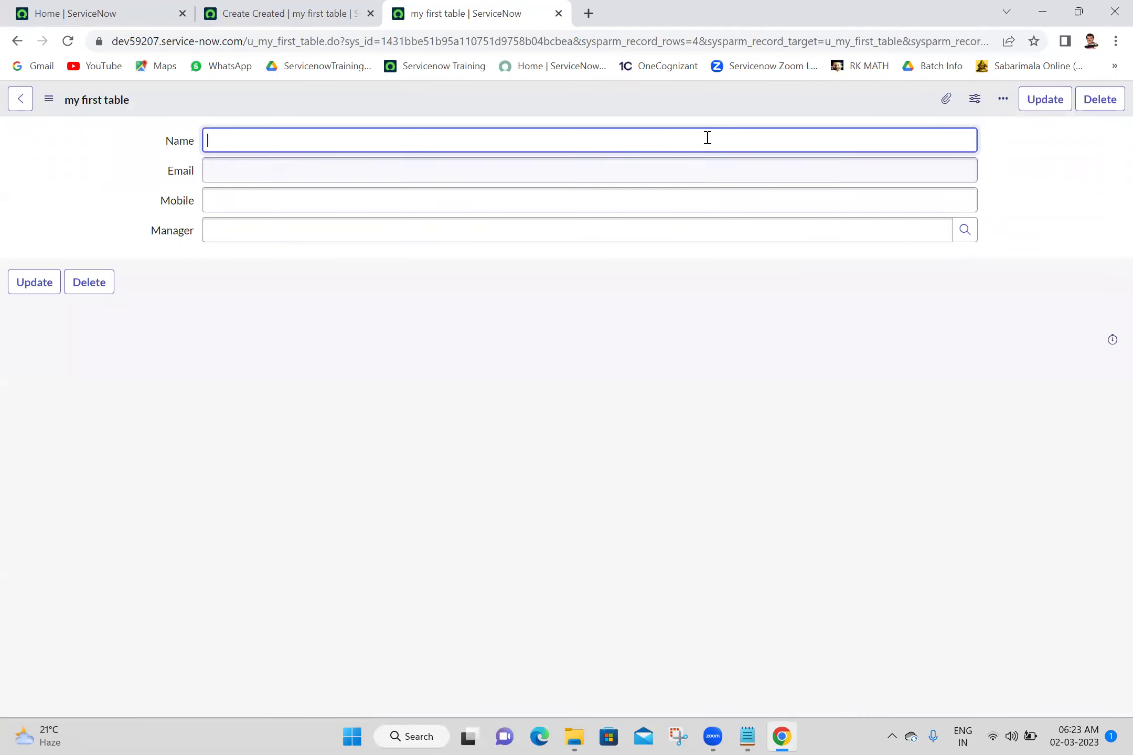
click(269, 7)
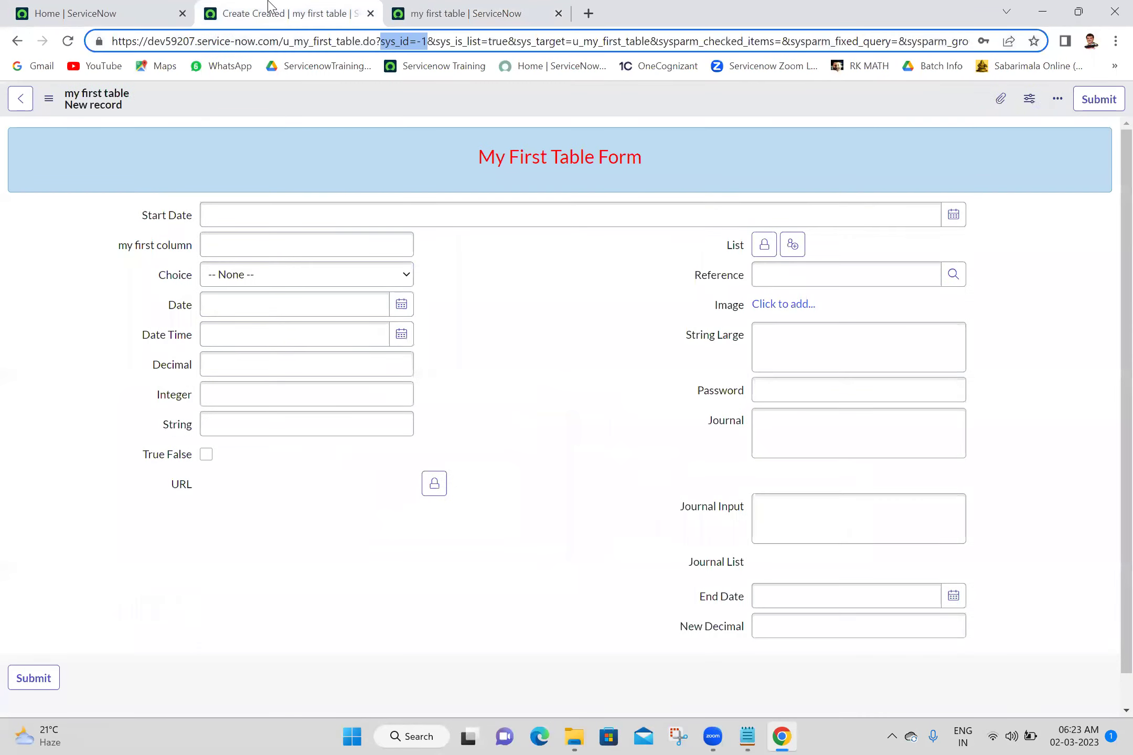
click(124, 12)
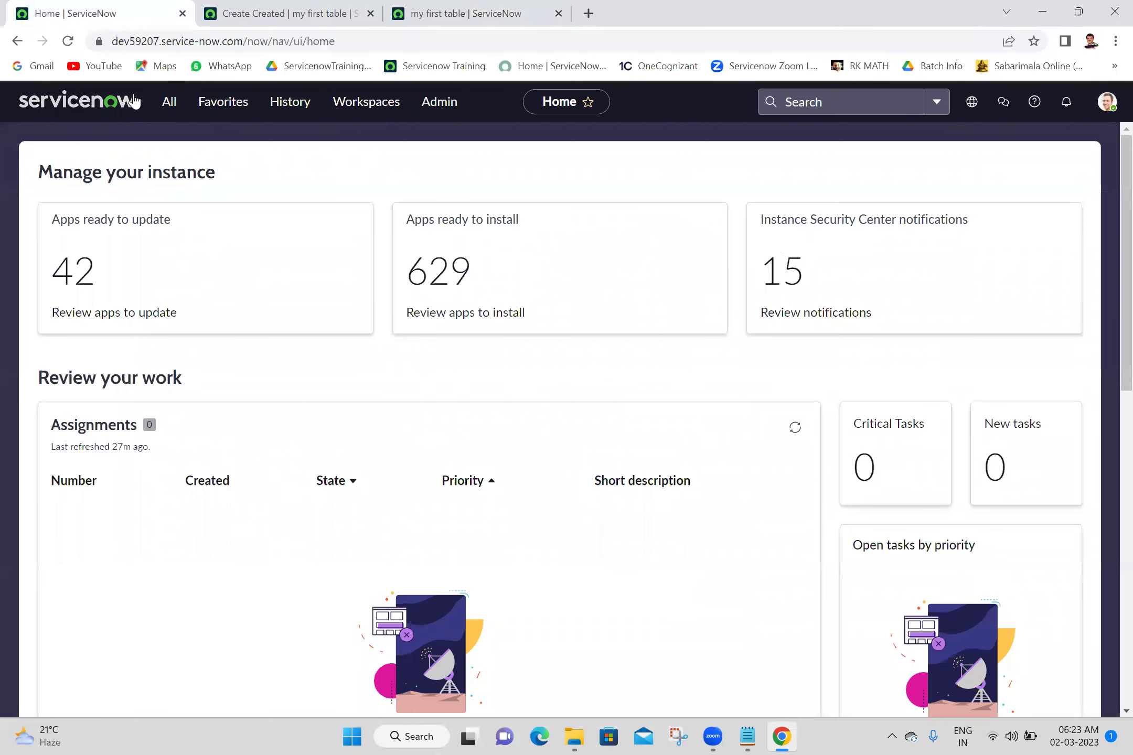
Open the my first tables list in a new tab and check all four records
click(165, 120)
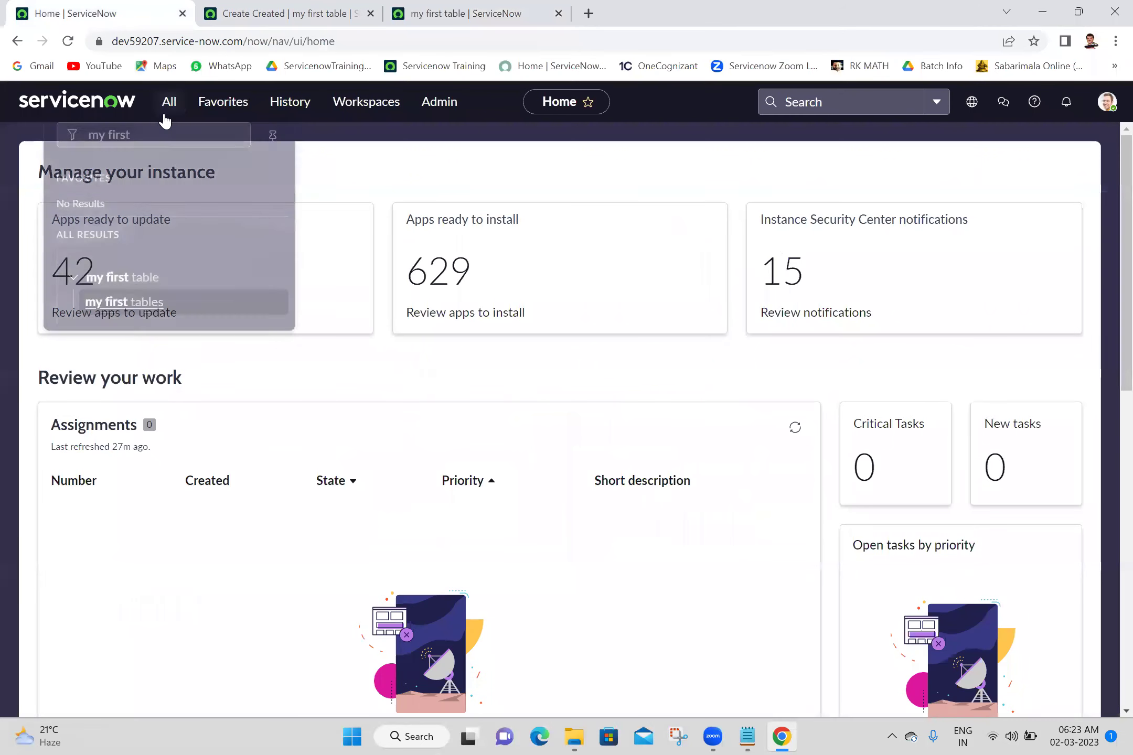
middle_click(119, 295)
key(ctrl+4)
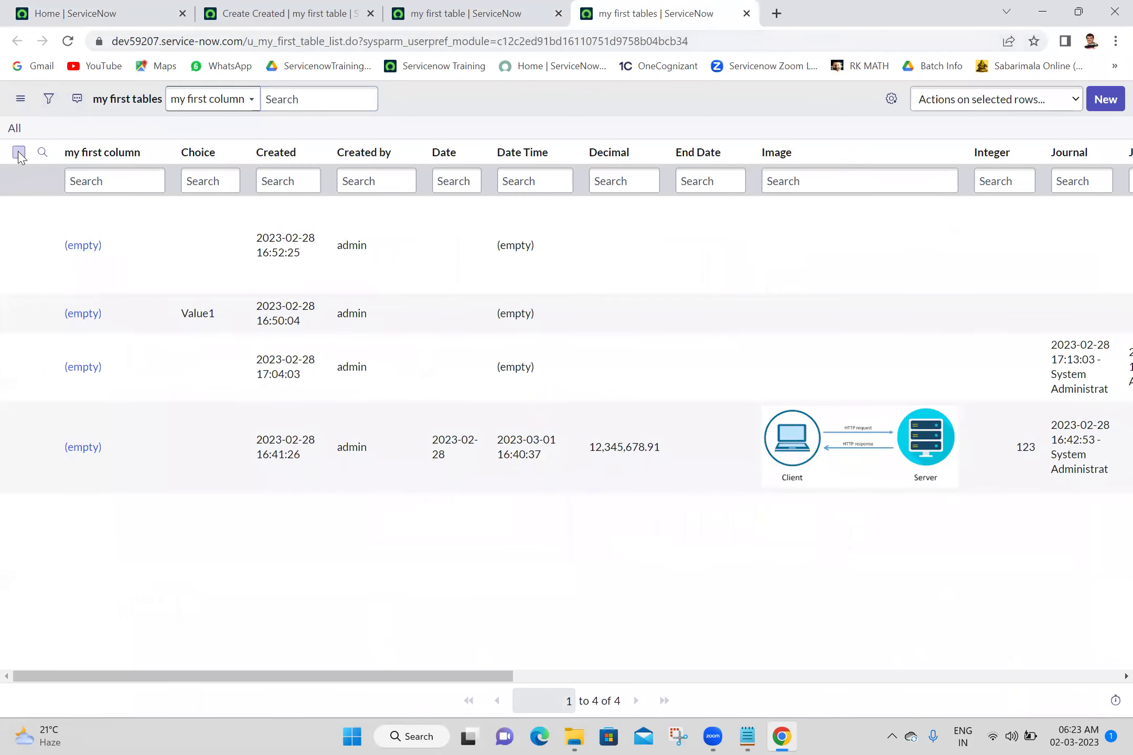
click(19, 152)
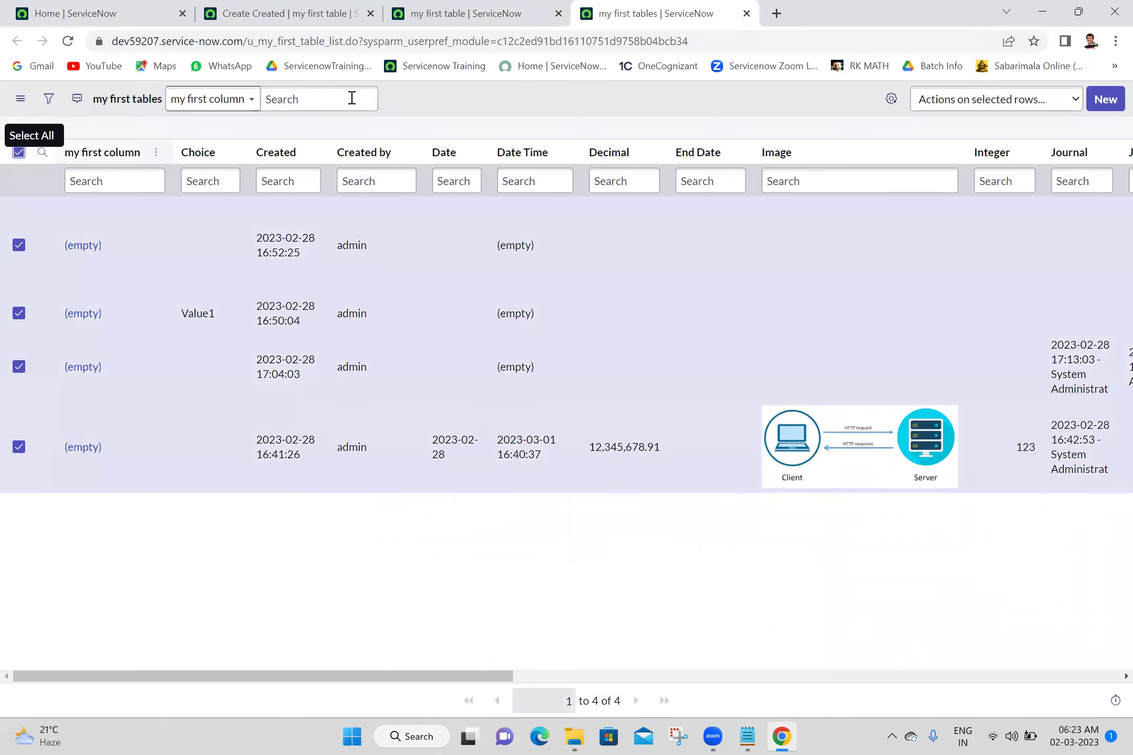
click(963, 103)
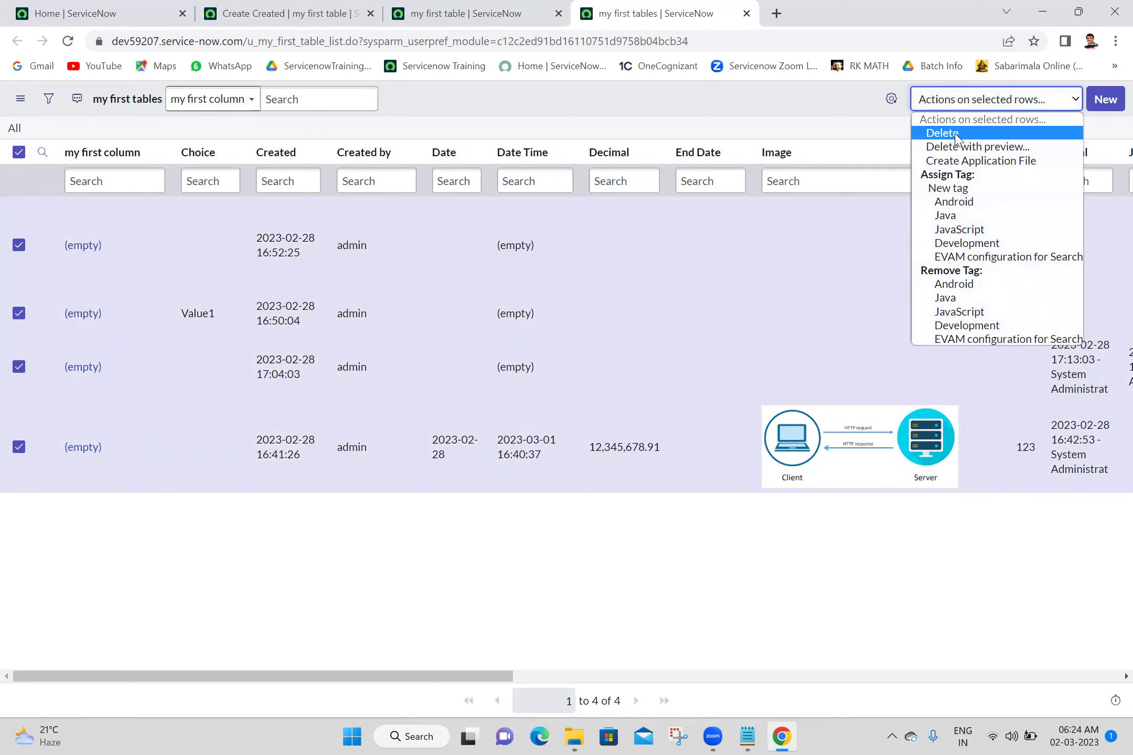
Delete the four checked records from my first tables, confirming the deletion
click(957, 139)
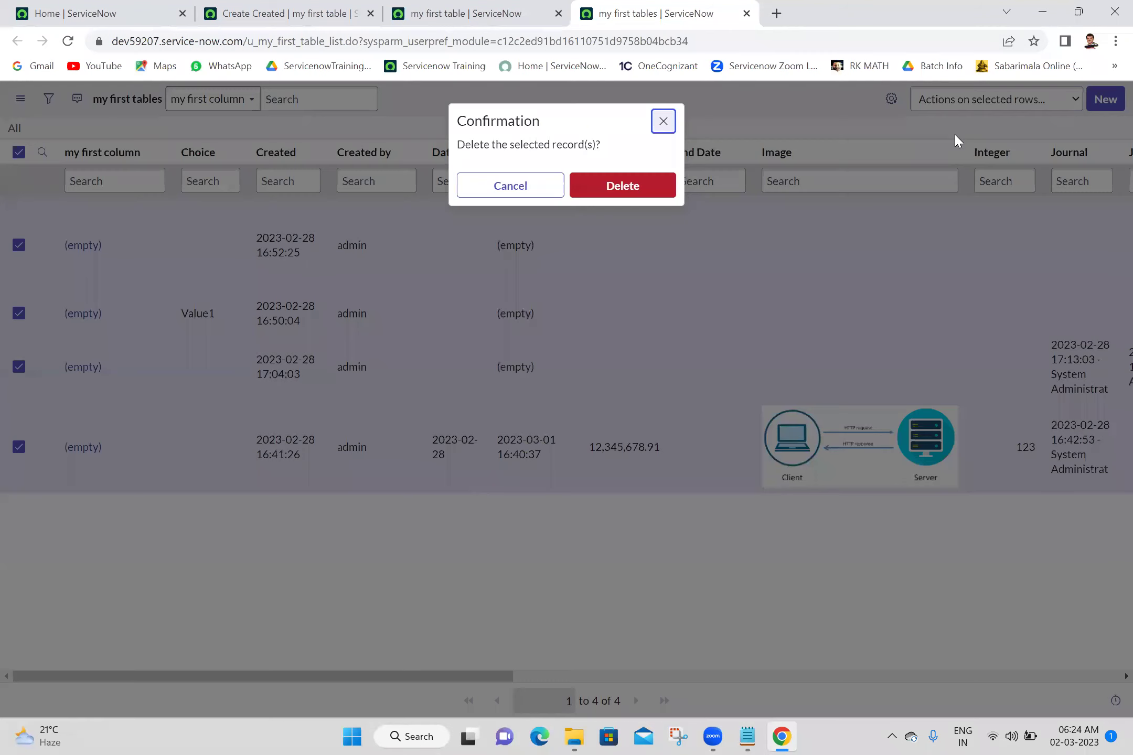
click(619, 189)
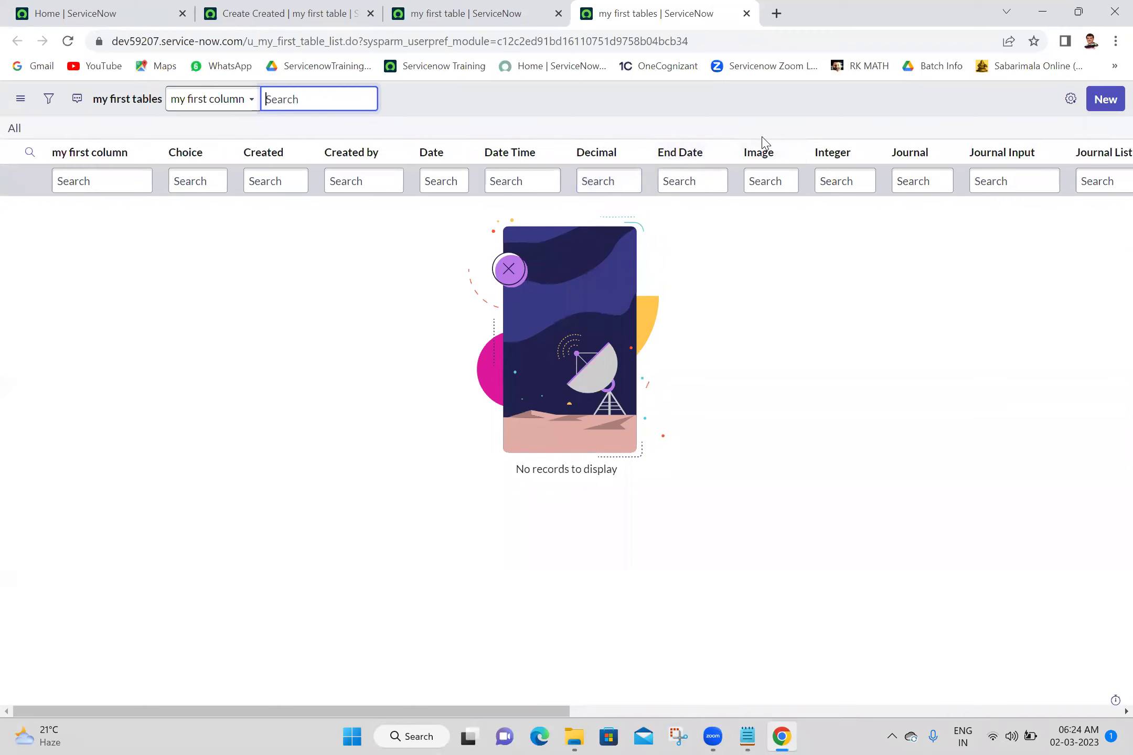
click(1070, 98)
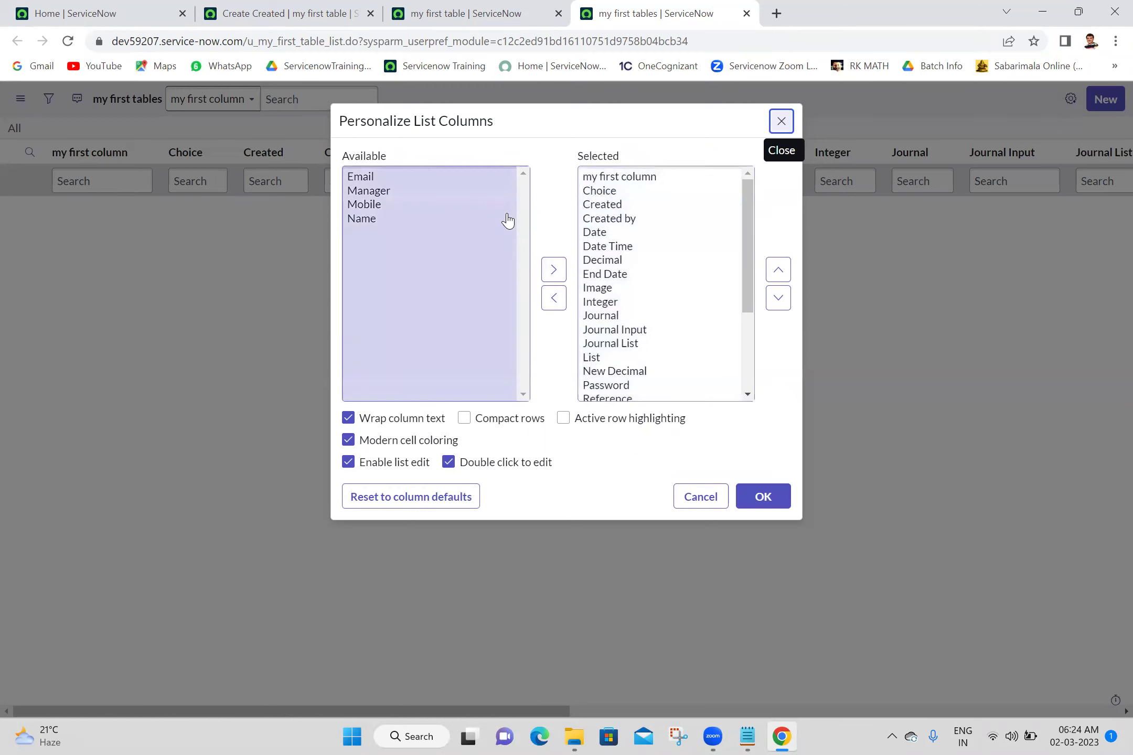
Add Name, Email, Mobile and Manager to the Selected columns and remove all the old columns
click(392, 224)
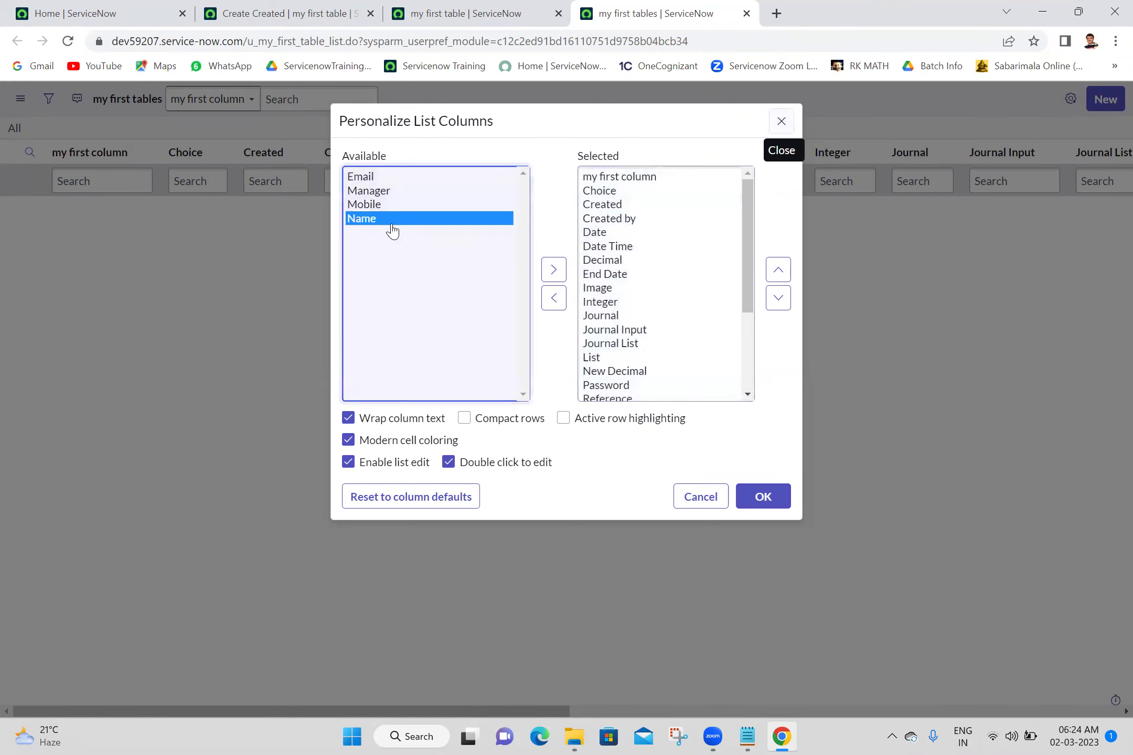
key(shift+Up)
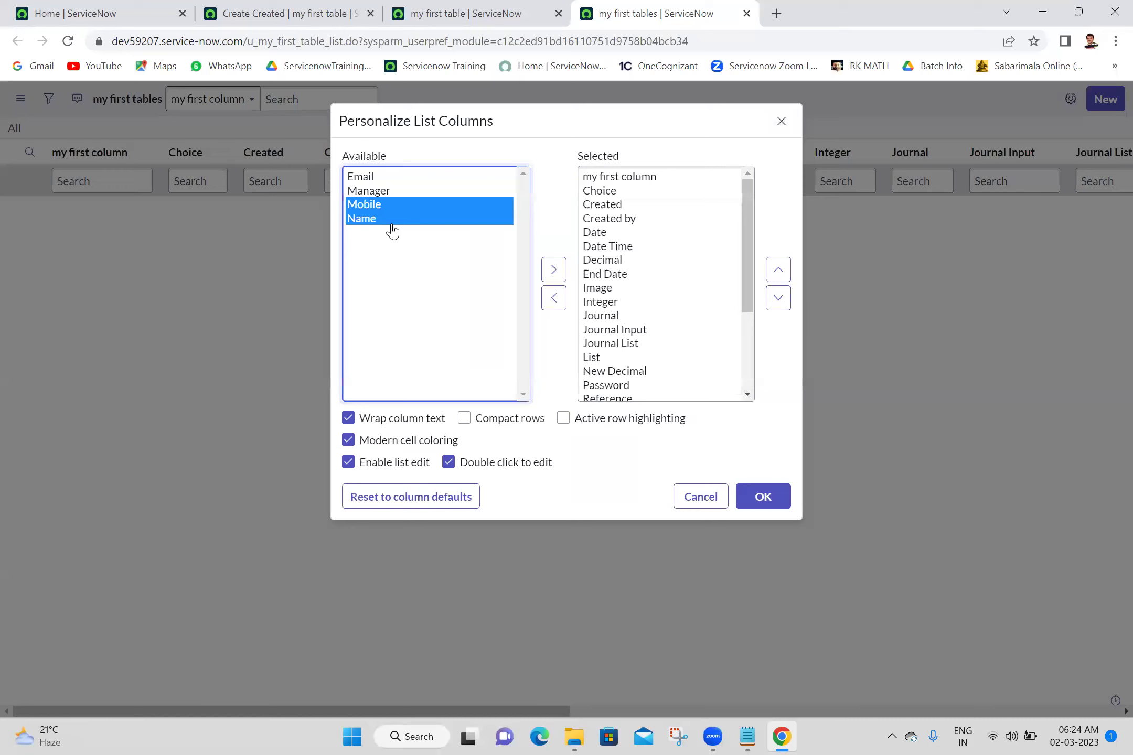
key(shift+Up)
key(shift+Up)
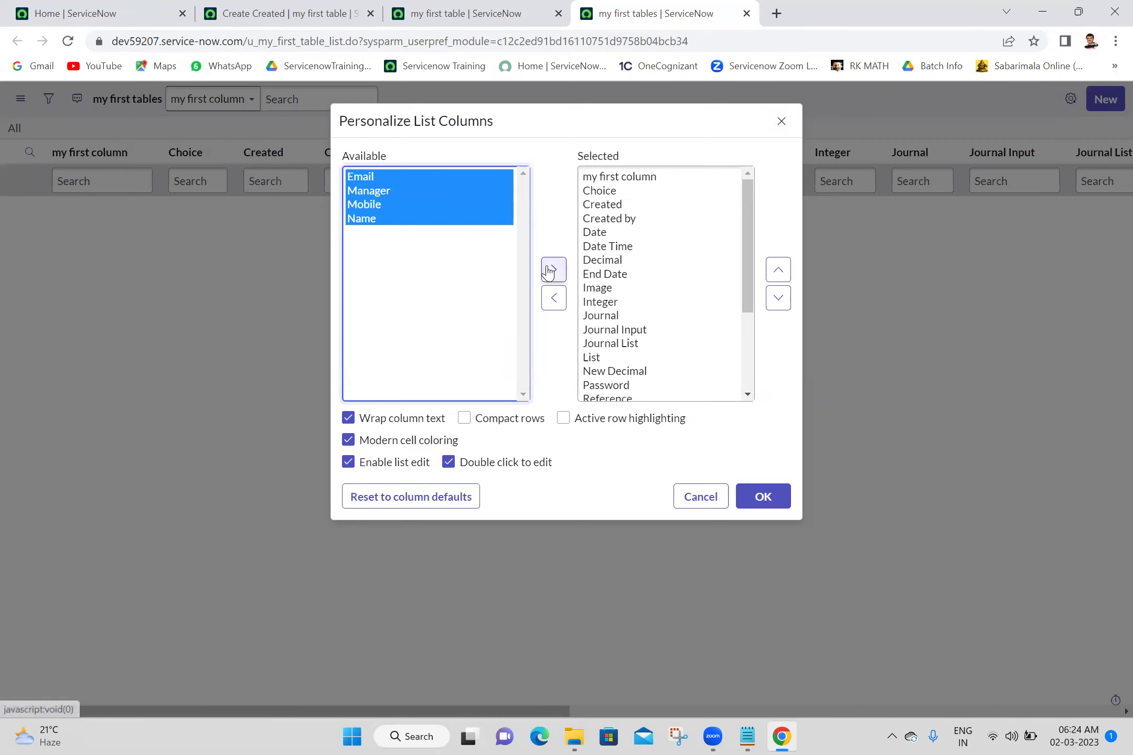
click(550, 270)
click(625, 382)
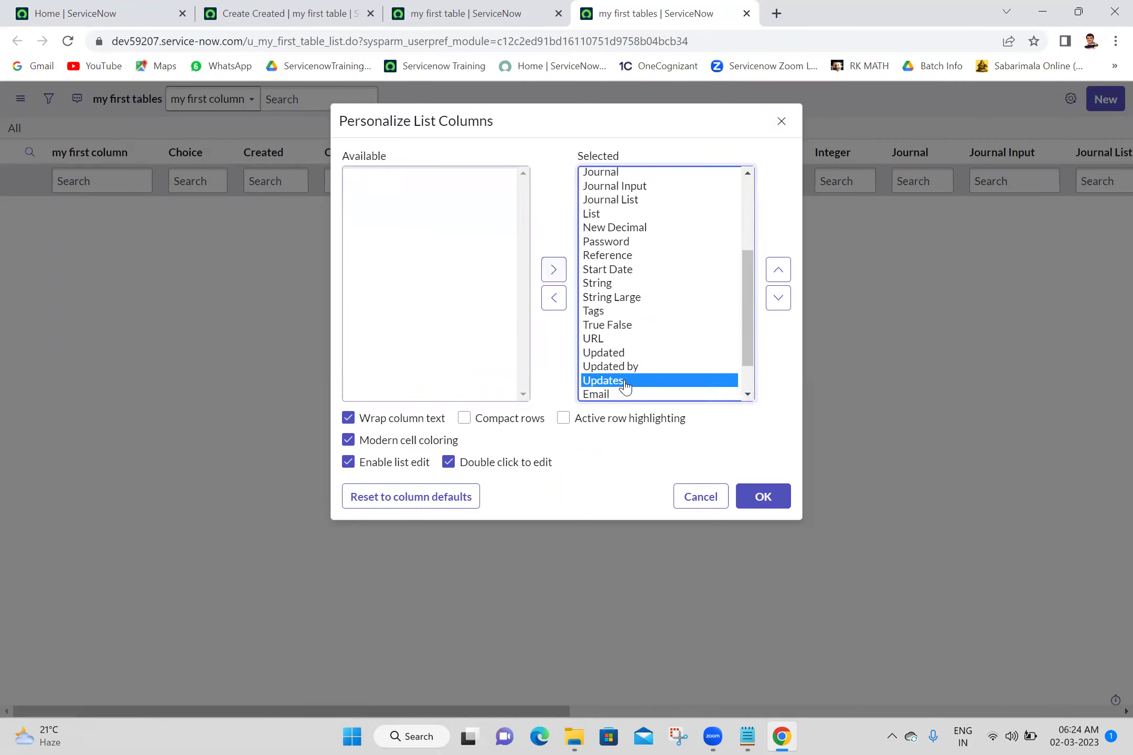
key(shift+Up)
key(shift+Up)
key(shift+Up)
key(shift+Up)
key(shift+Up)
key(shift+Up)
key(shift+Up)
key(shift+Up)
key(shift+Up)
key(shift+Up)
key(shift+Up)
key(shift+Up)
key(shift+Up)
key(shift+Up)
key(shift+Up)
key(shift+Up)
key(shift+Up)
key(shift+Up)
key(shift+Up)
key(shift+Up)
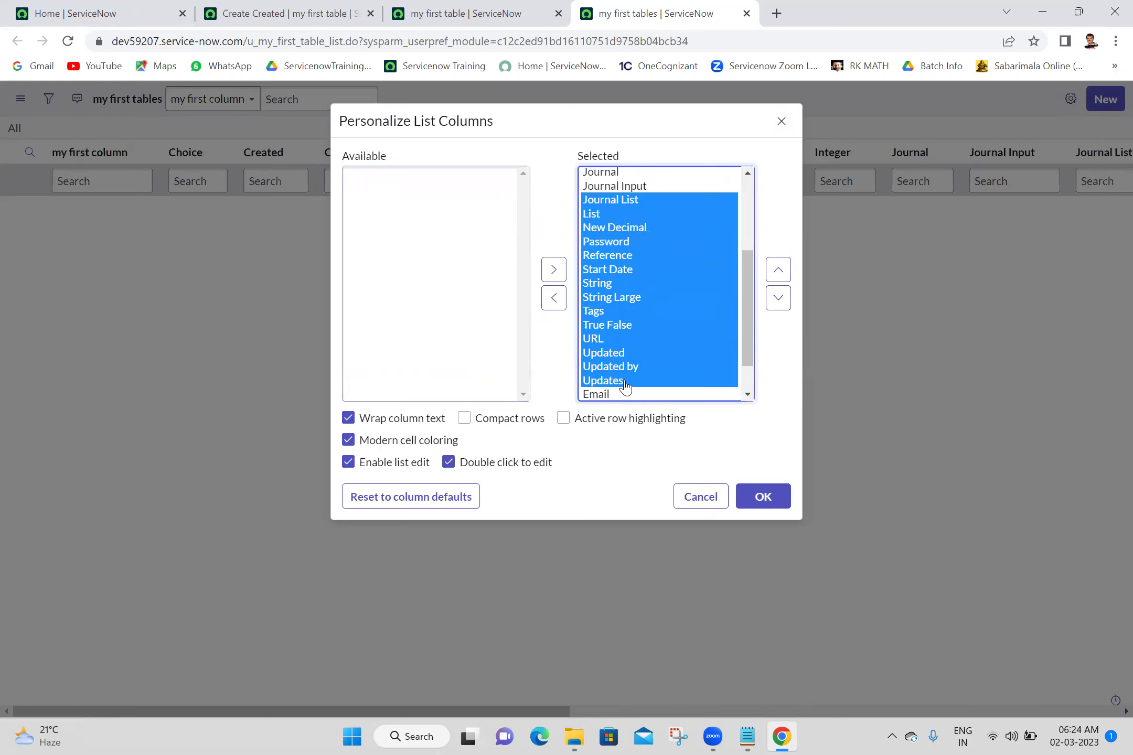
key(shift+Up)
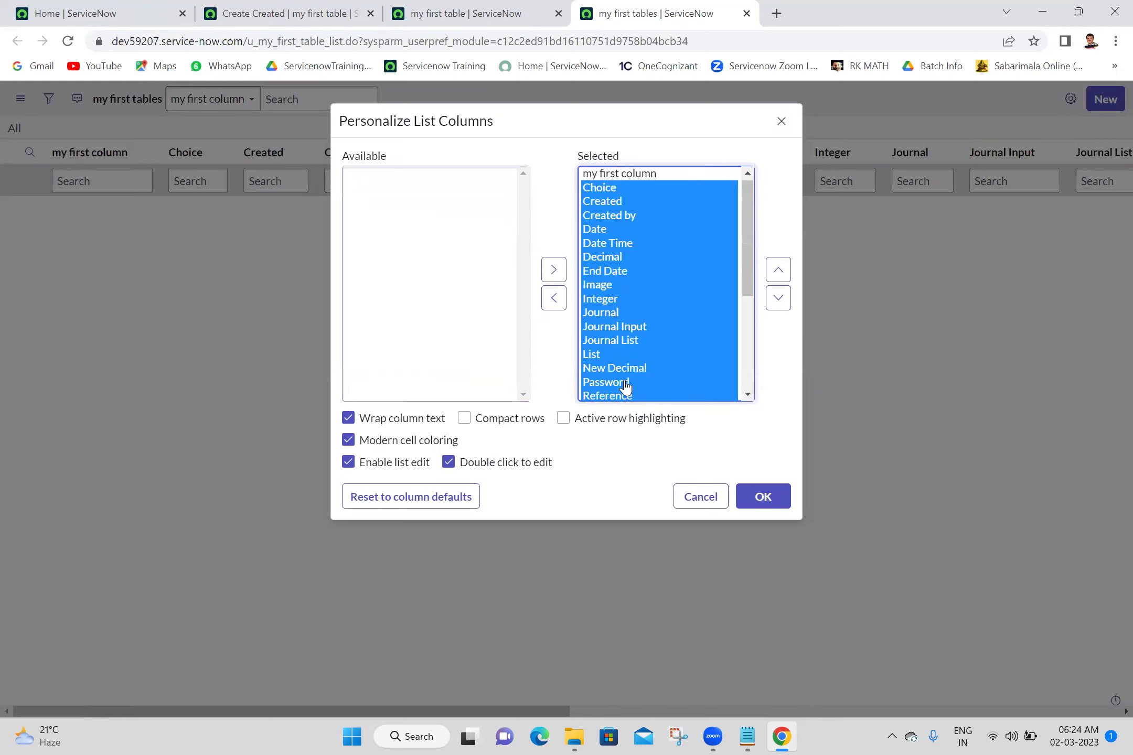
key(shift+Up)
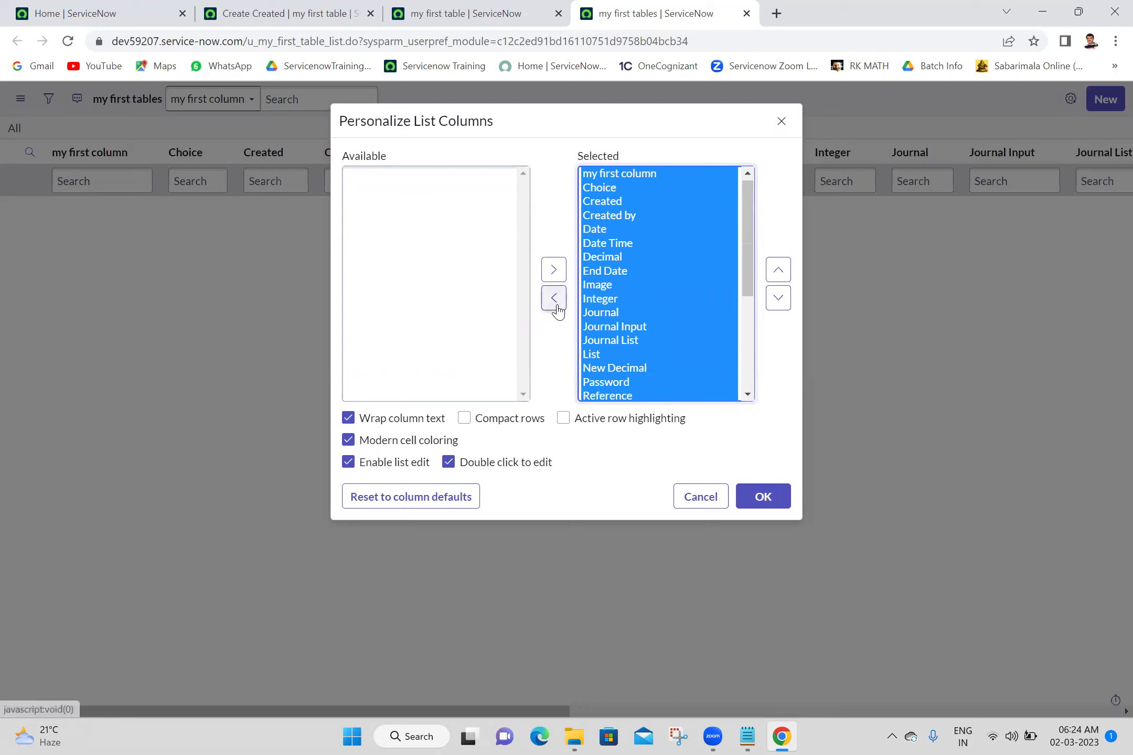
click(554, 299)
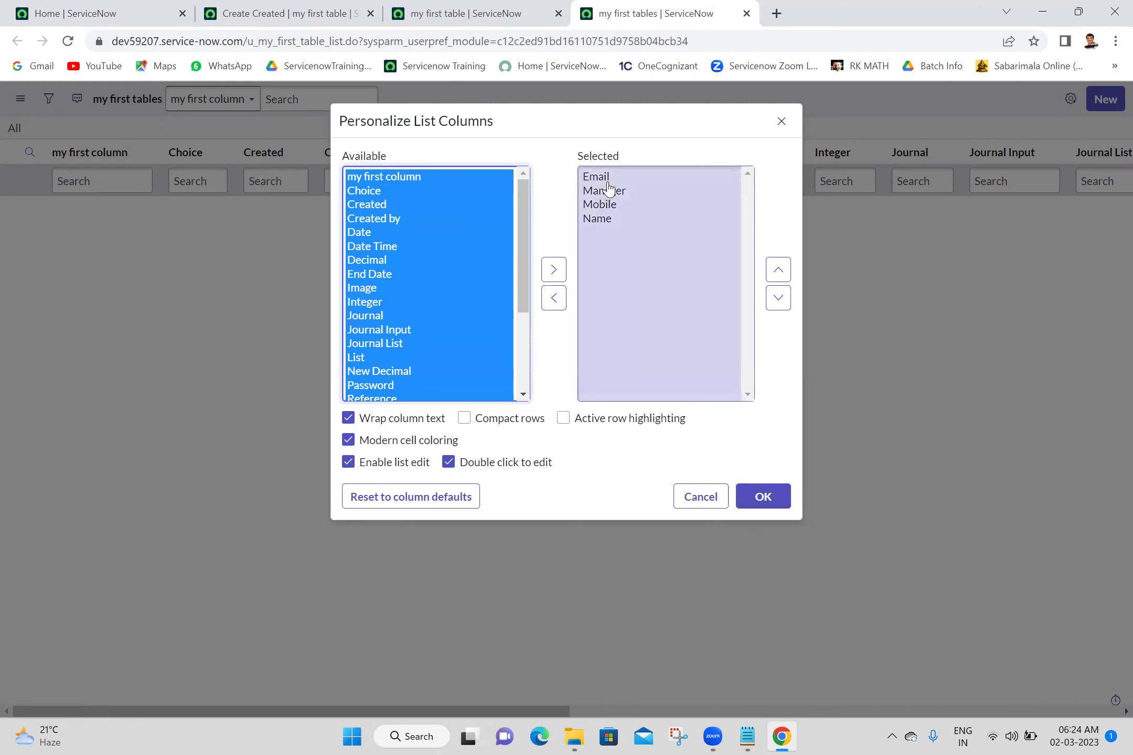
Move Name to the top and Manager to the bottom of Selected, then apply the order
click(603, 221)
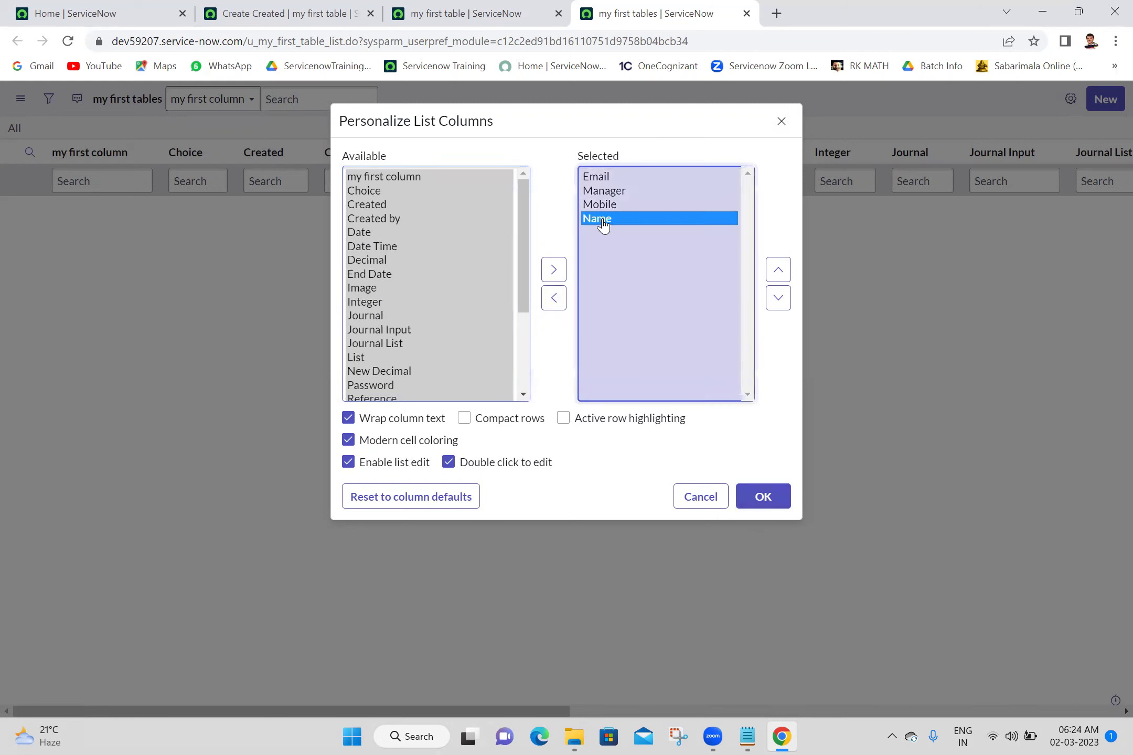
click(778, 271)
click(778, 271)
click(778, 270)
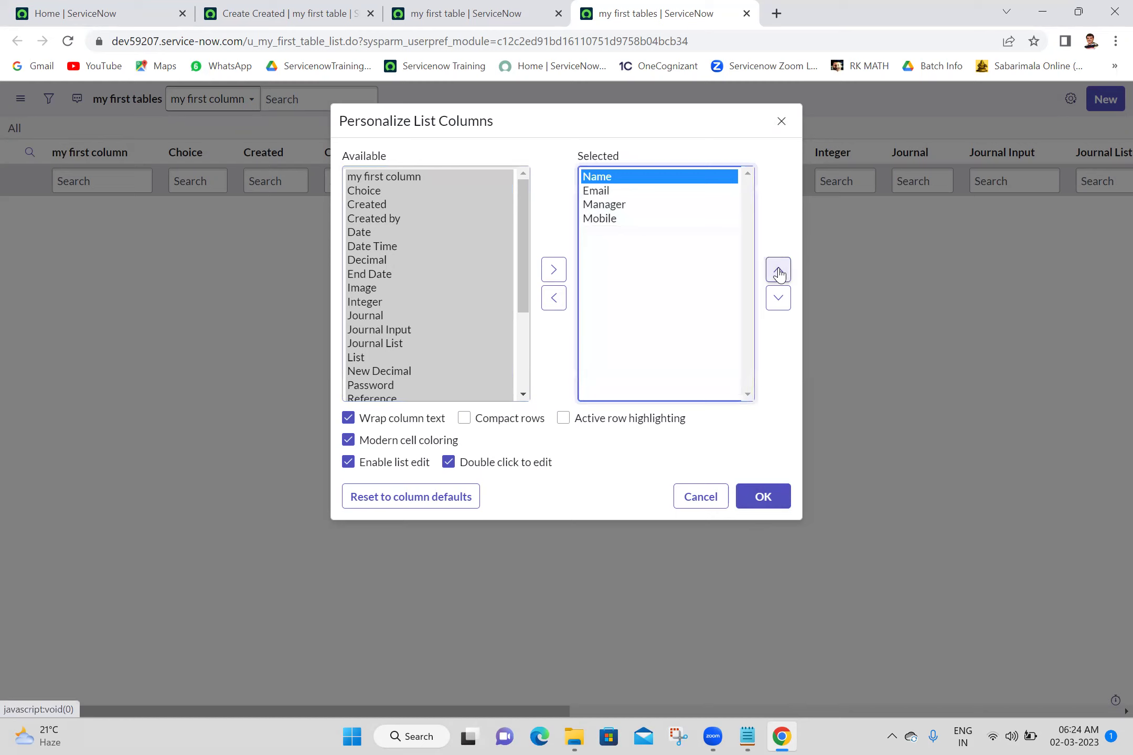
click(603, 206)
click(771, 302)
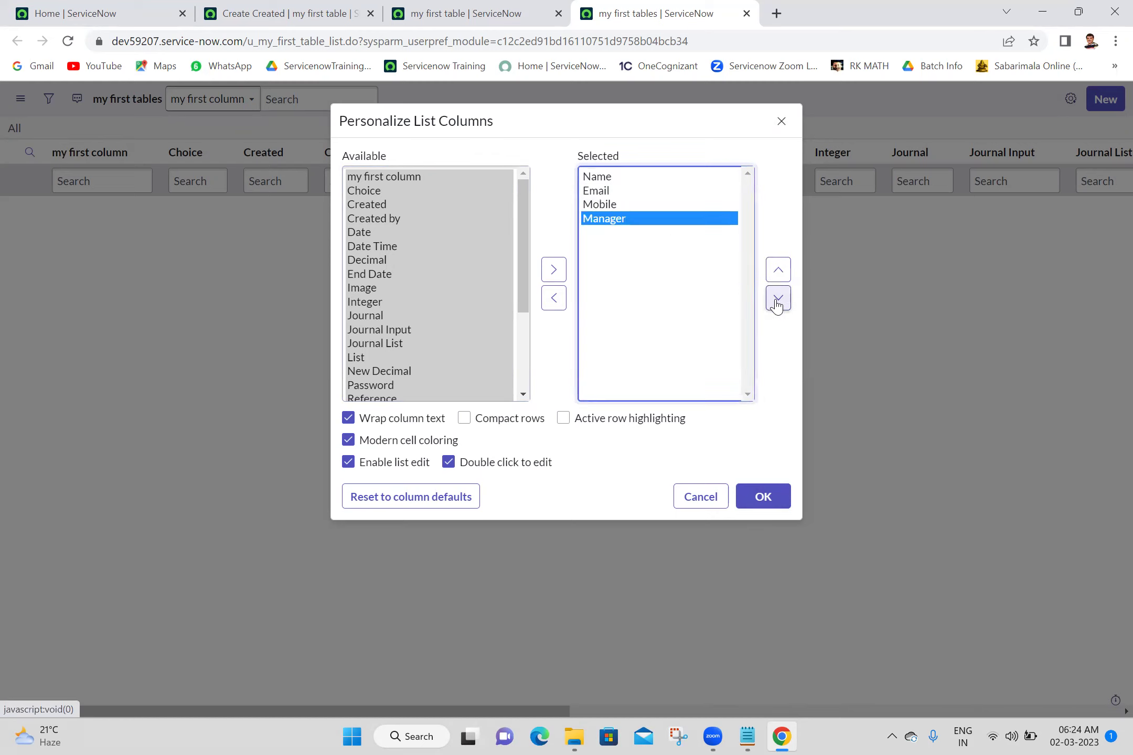
click(762, 502)
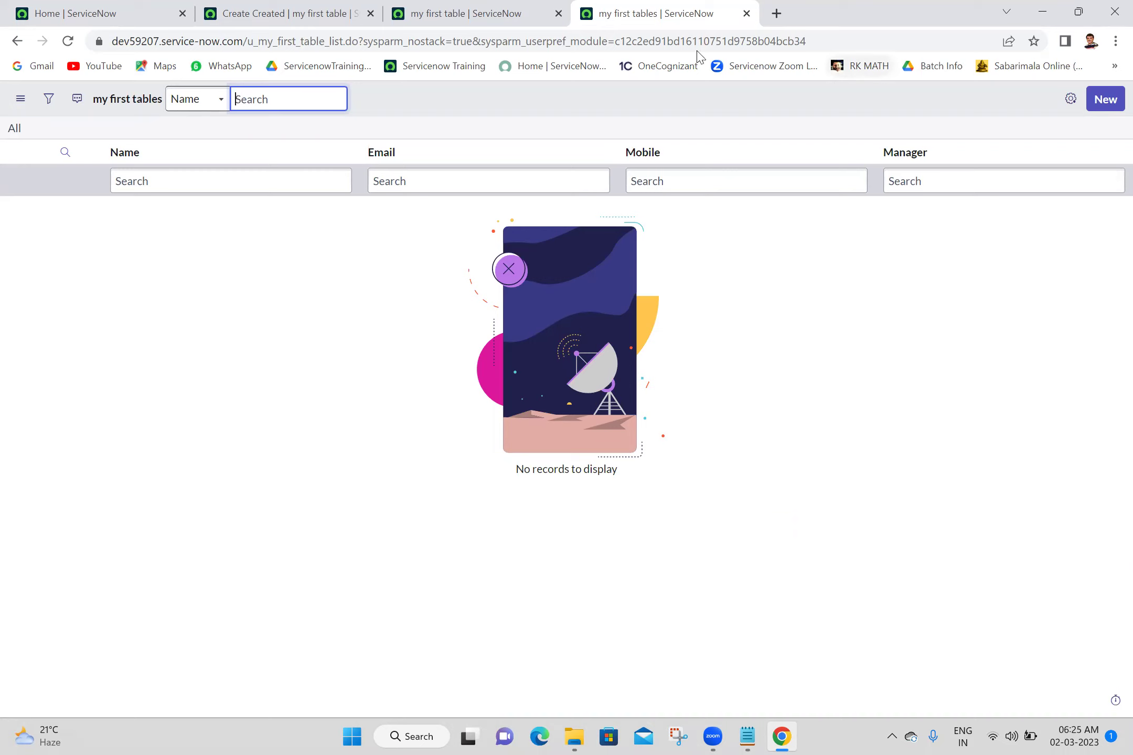
Fill the open record form's Name, Email and Mobile fields with the person's details
click(511, 9)
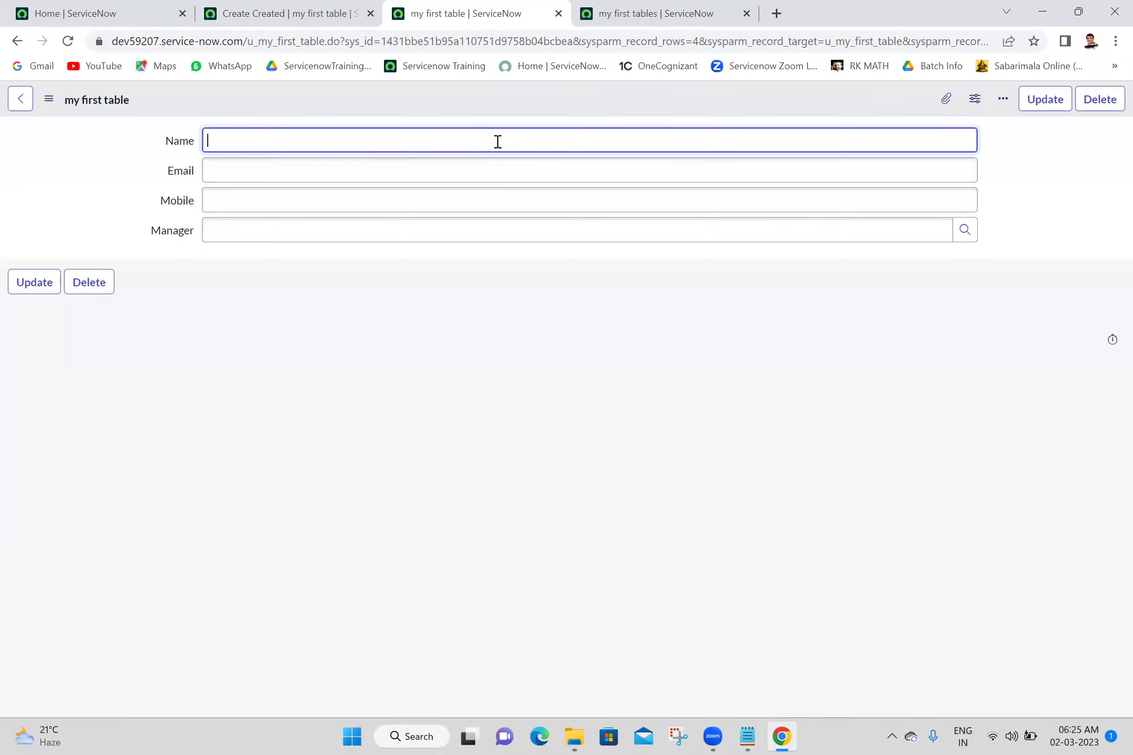
text(An)
click(411, 171)
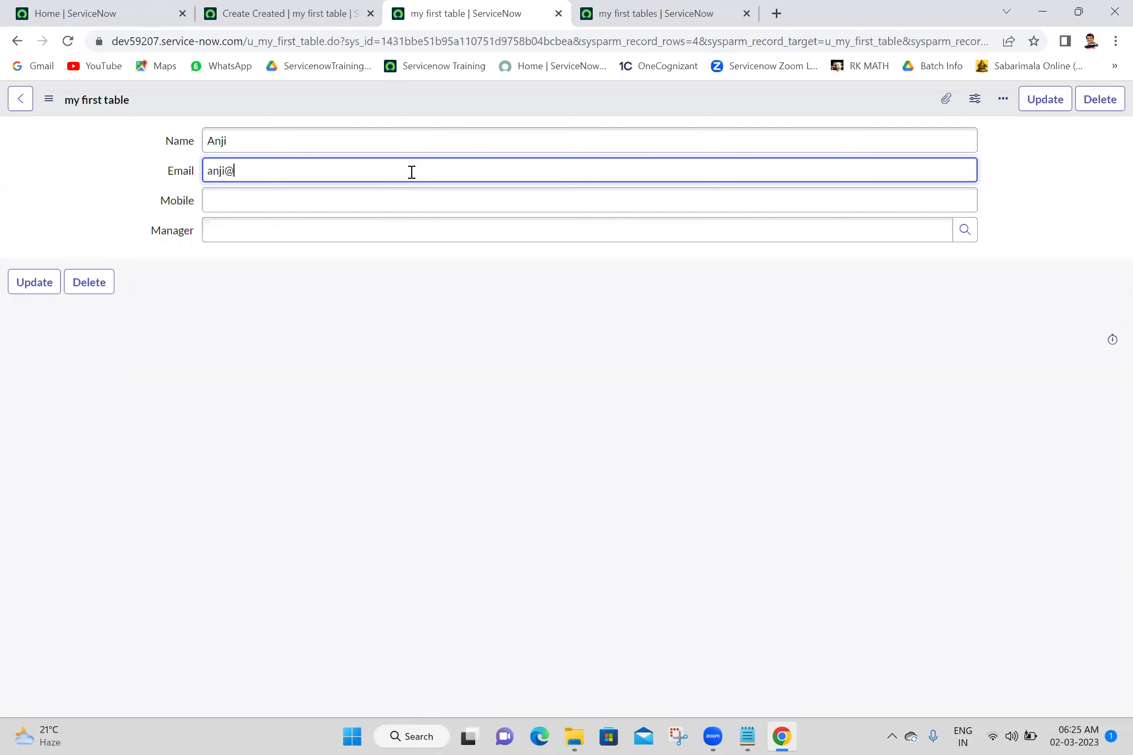
click(350, 209)
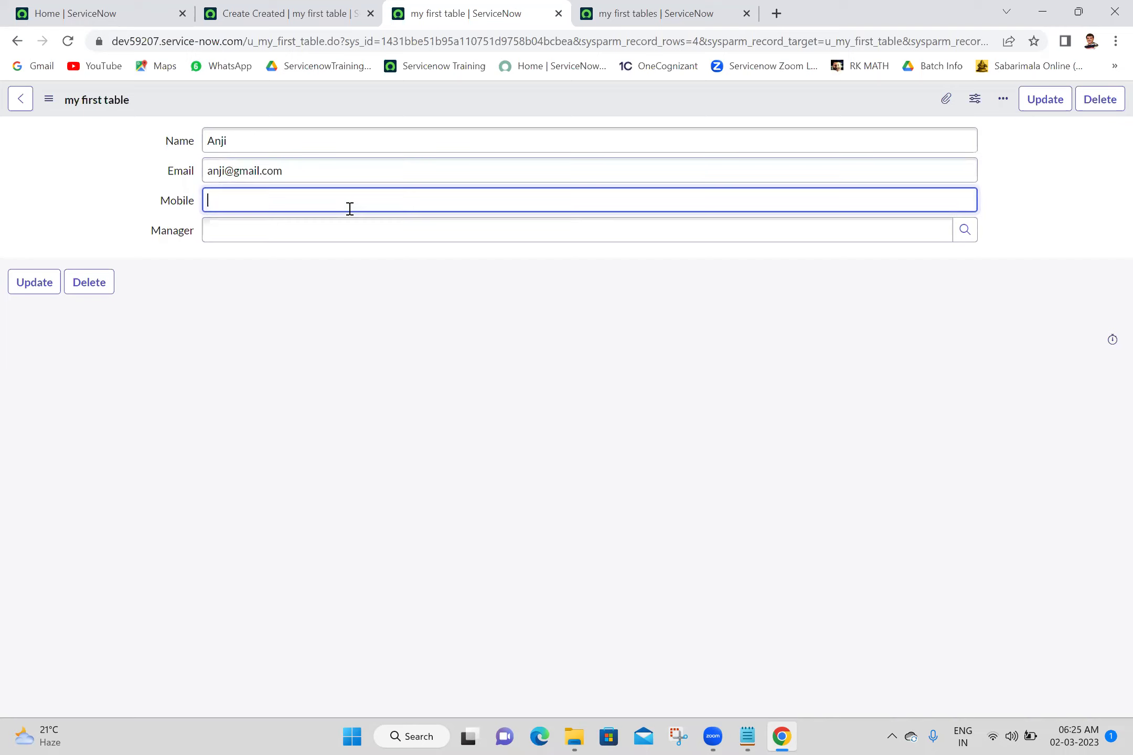
Choose the suggested user as Manager and save the record from the header menu
click(317, 240)
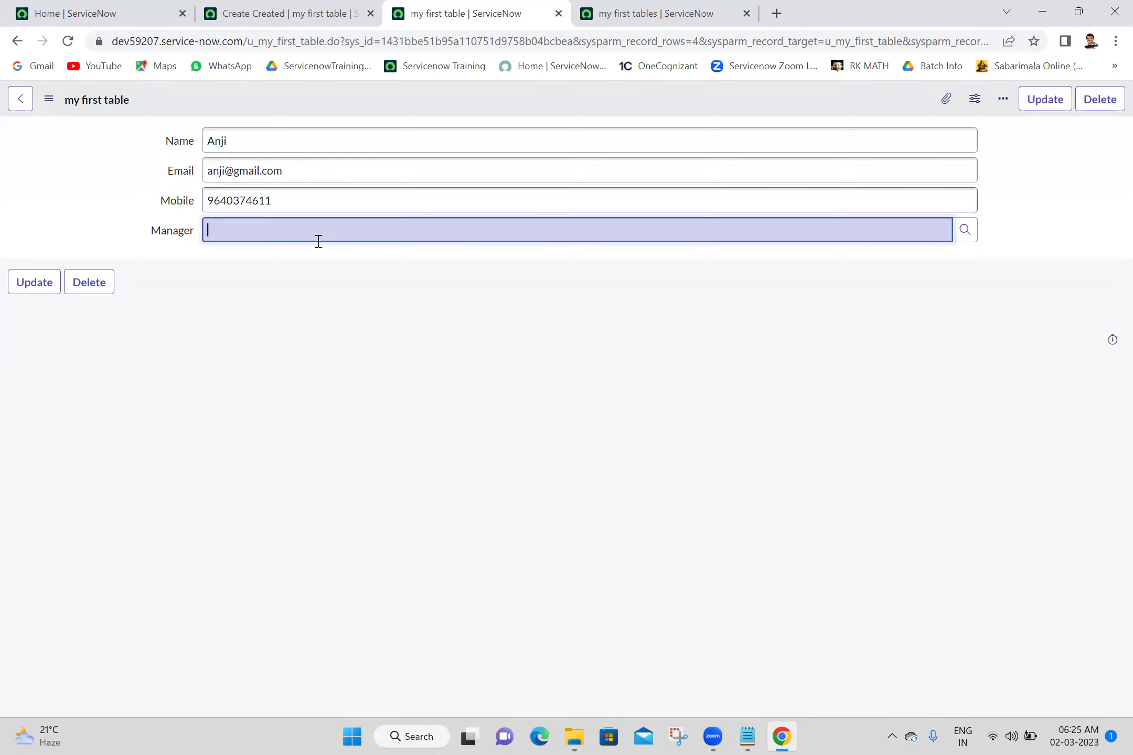
text(abe)
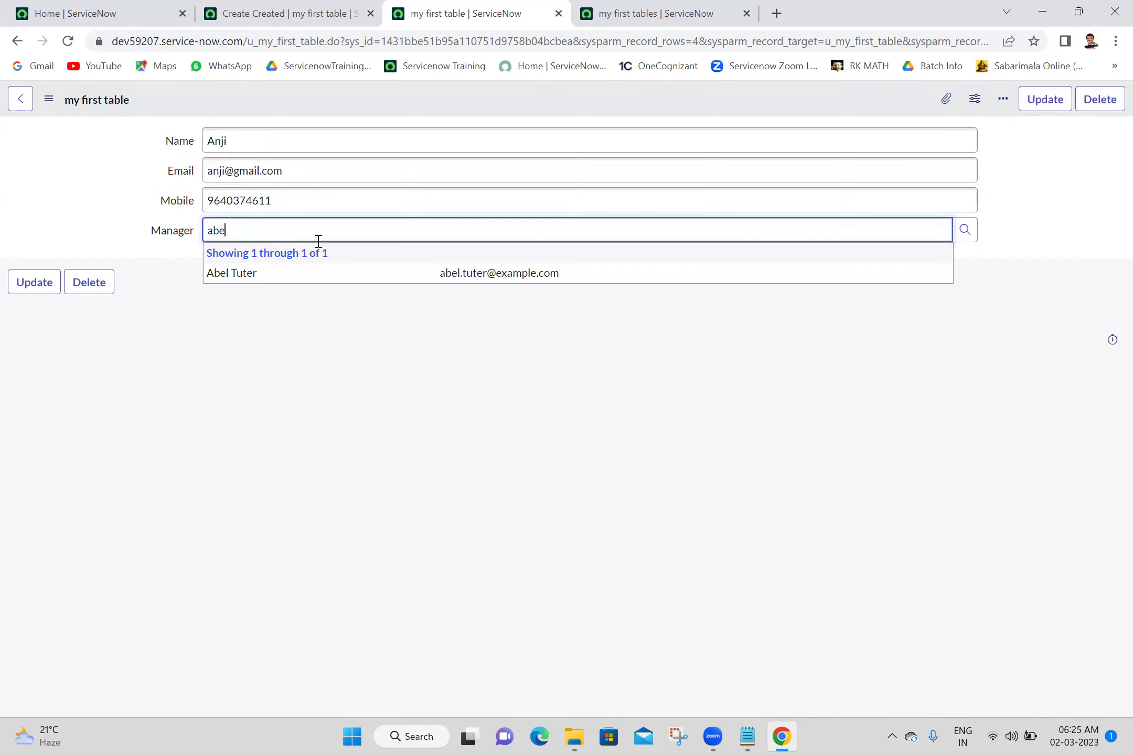
click(292, 274)
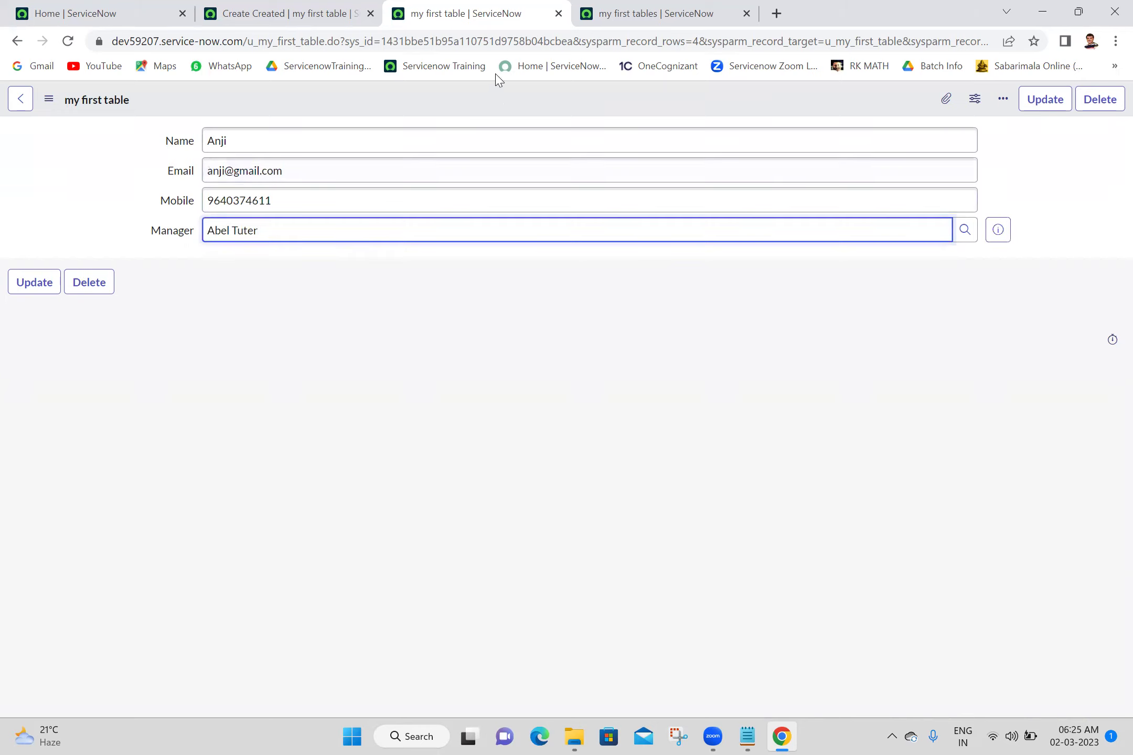
right_click(503, 100)
click(521, 109)
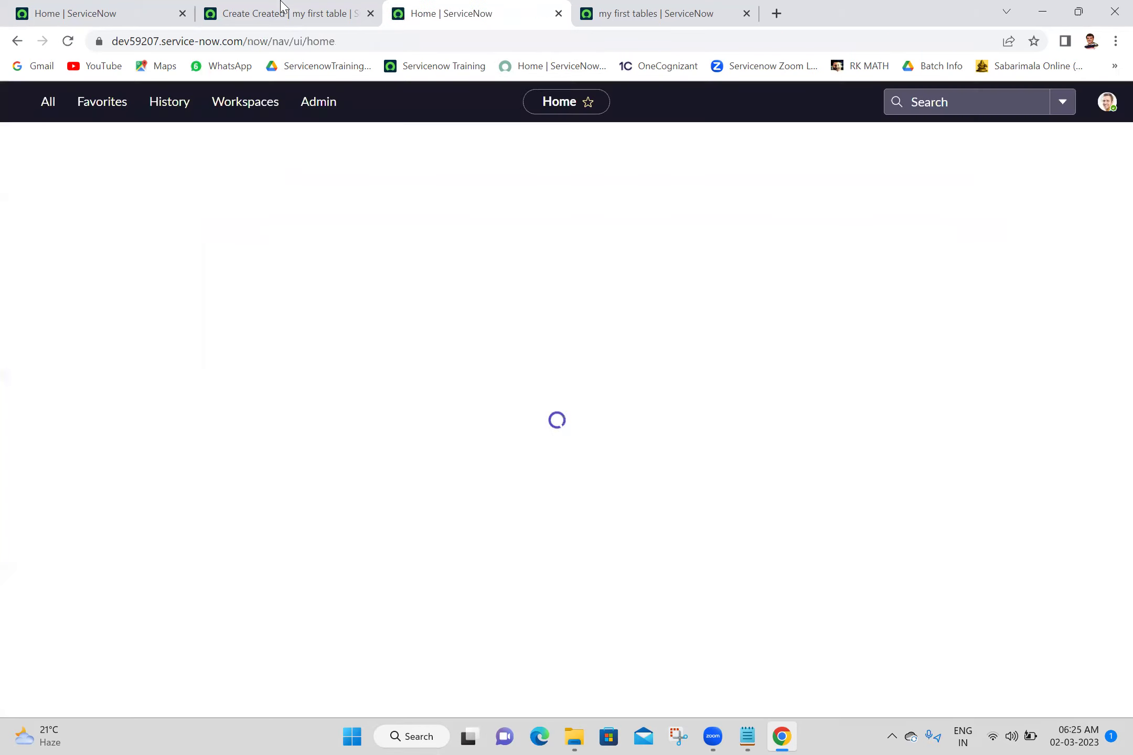
Close the stale Home tab, reload the my first tables list, and start a new record
click(559, 13)
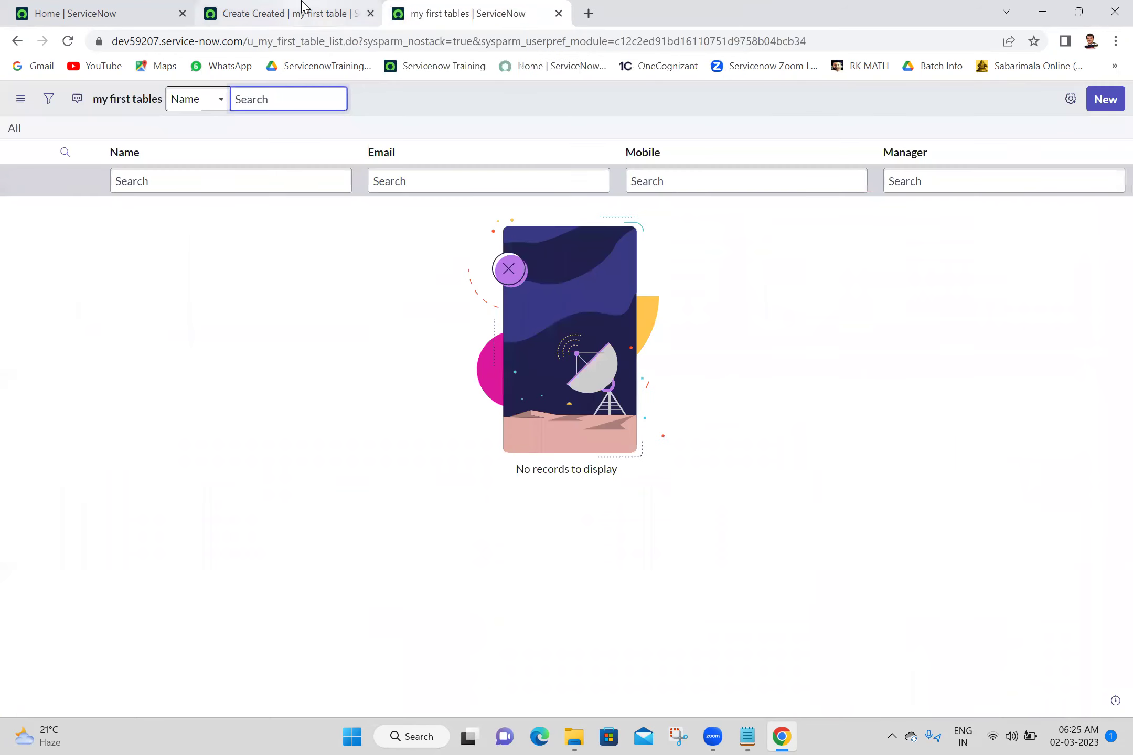
click(68, 45)
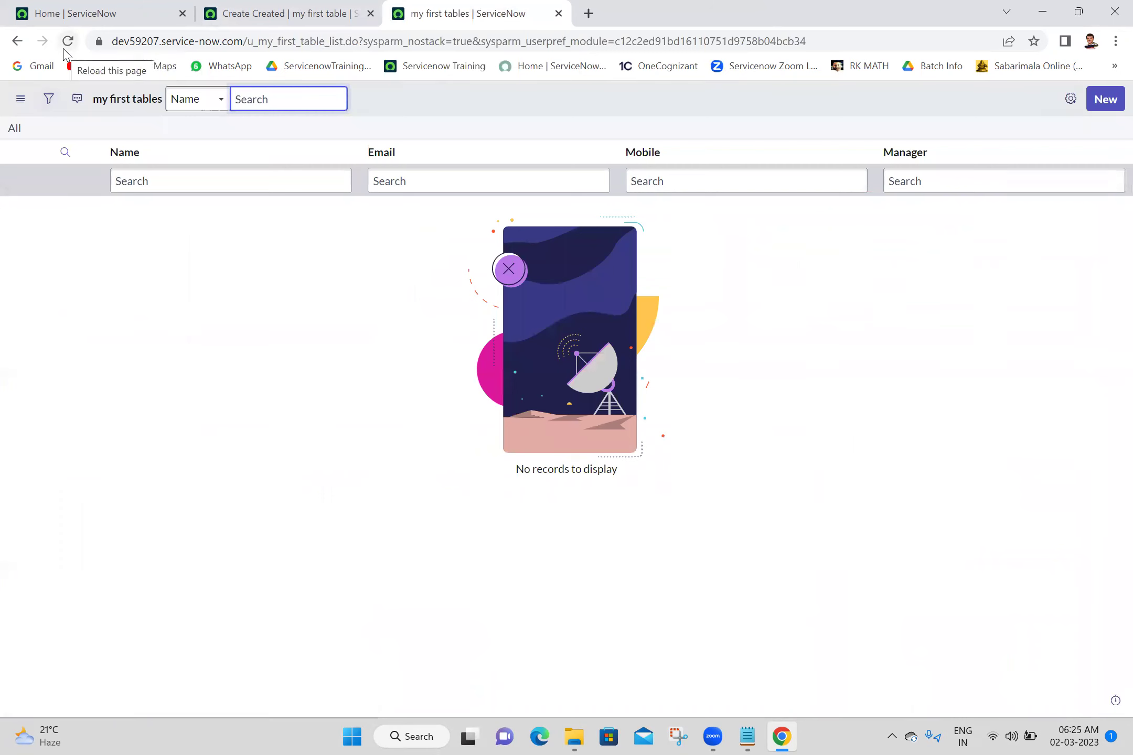
click(65, 48)
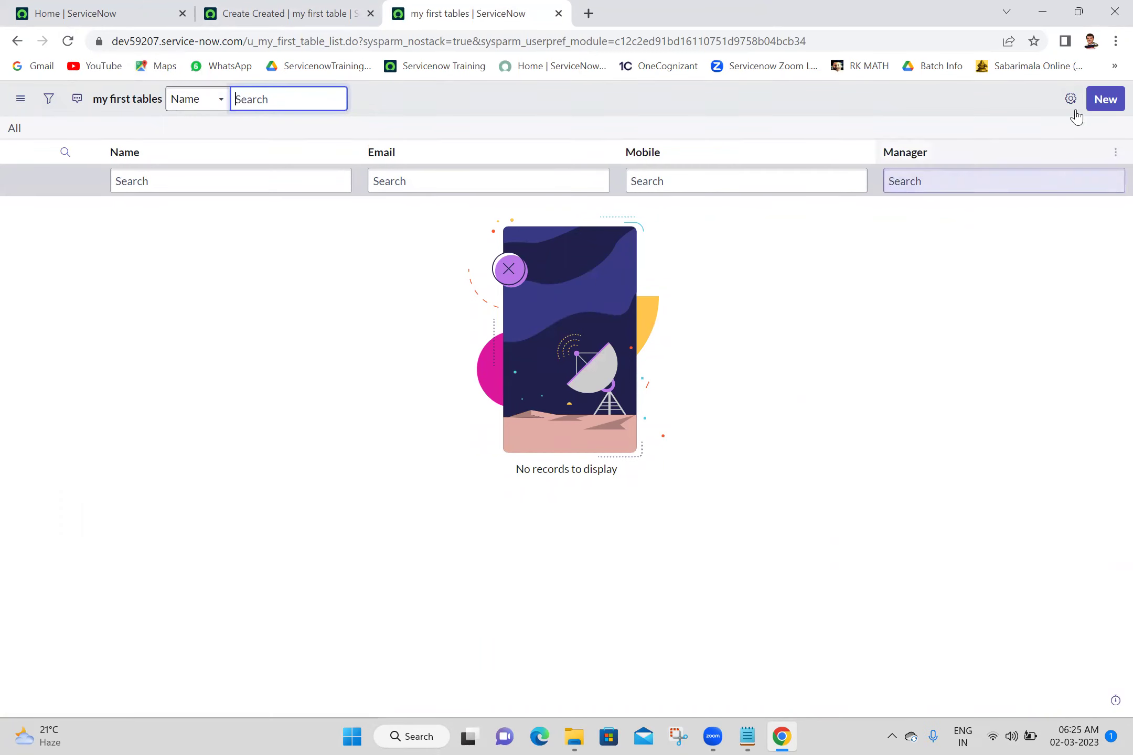
click(1106, 102)
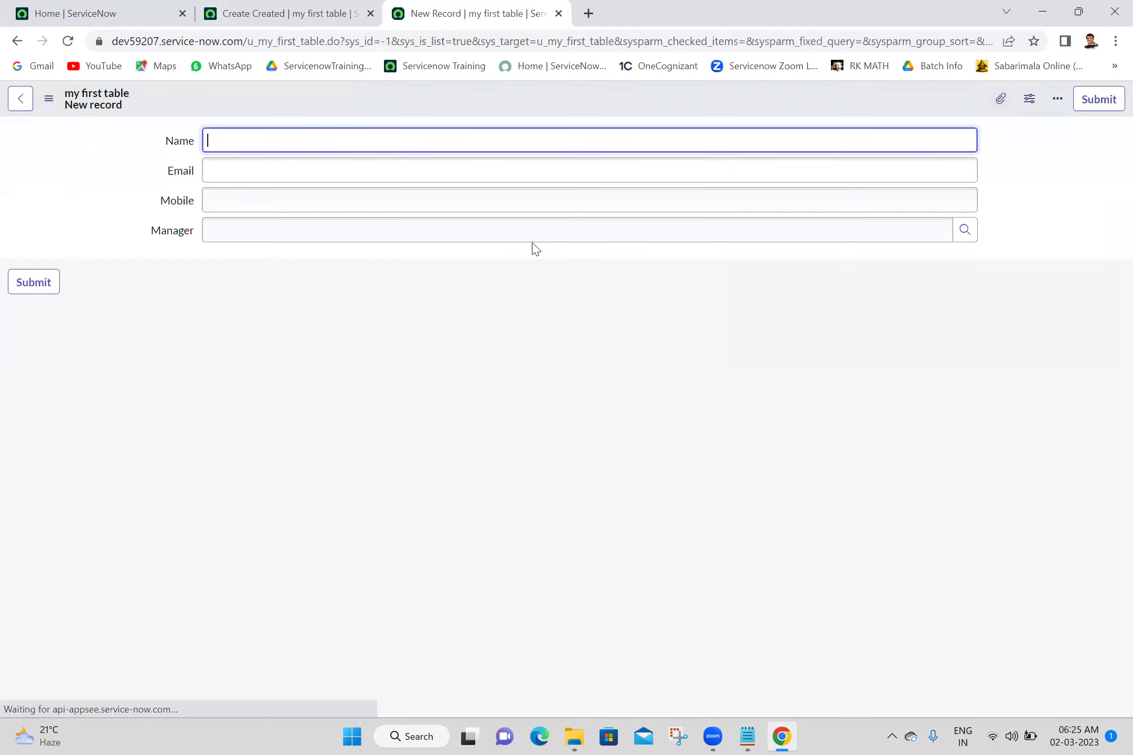
Close the extra tab and enter the person's name, e-mail and mobile number in the new record
click(370, 14)
click(296, 145)
text(Anji)
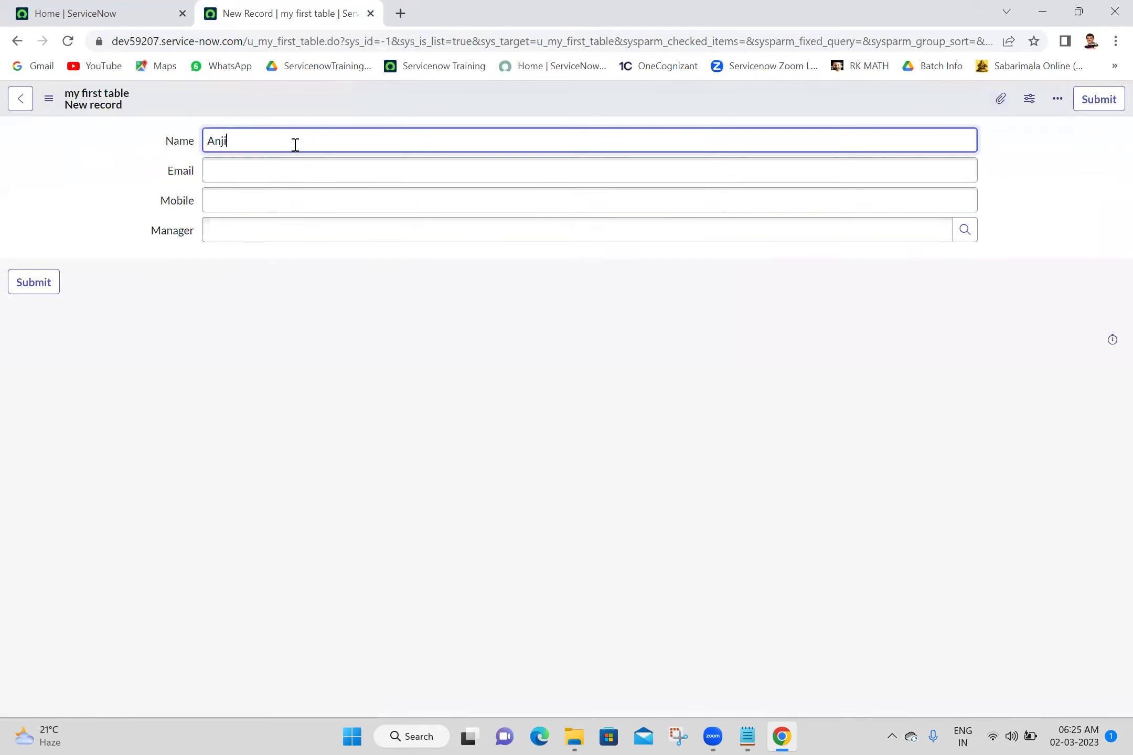
click(297, 159)
click(293, 194)
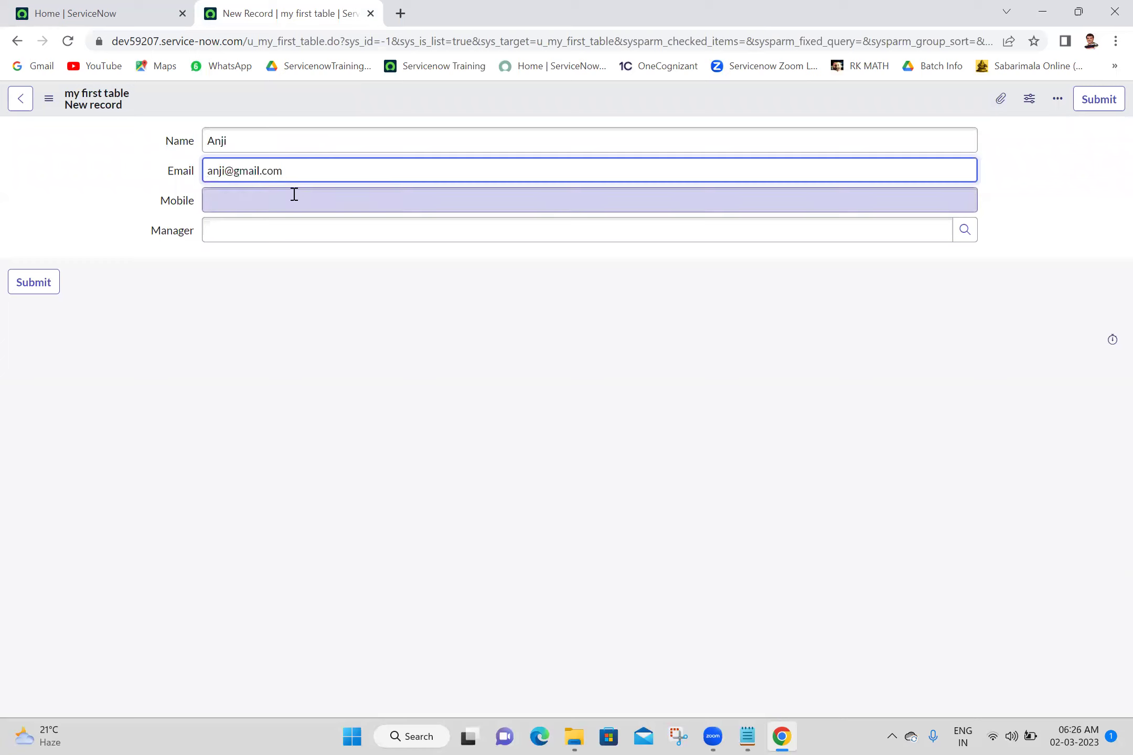
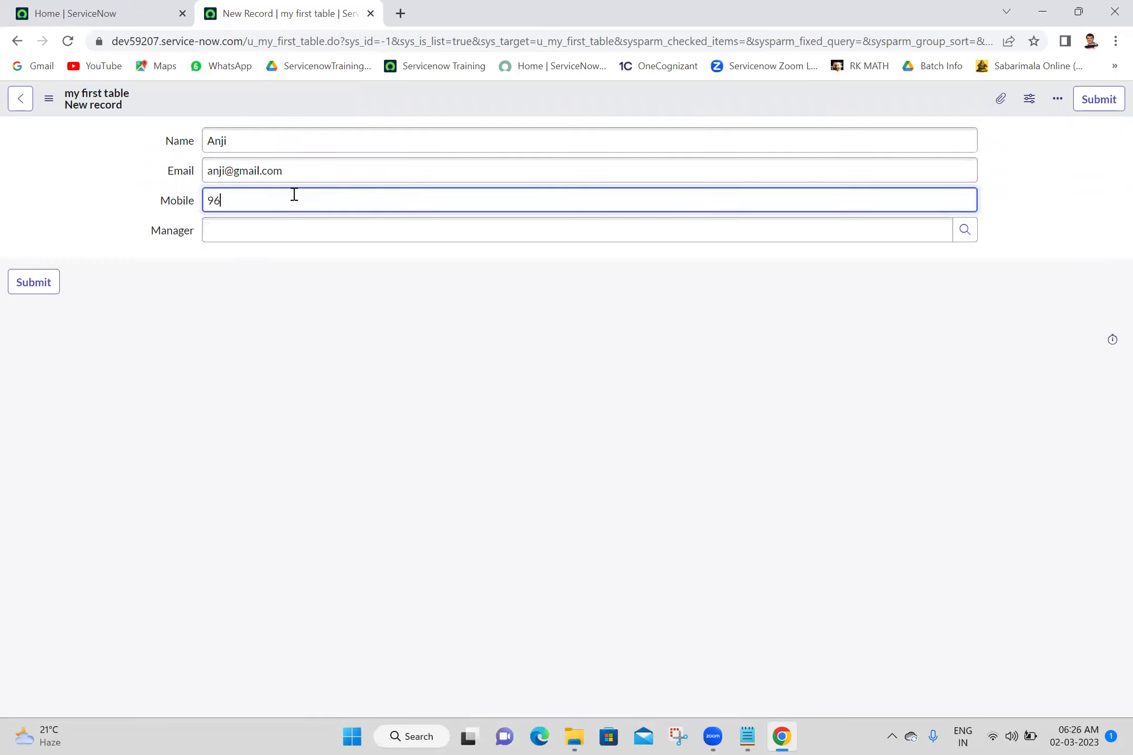
Set Manager to the suggested user and save the new record
click(301, 235)
text(abel)
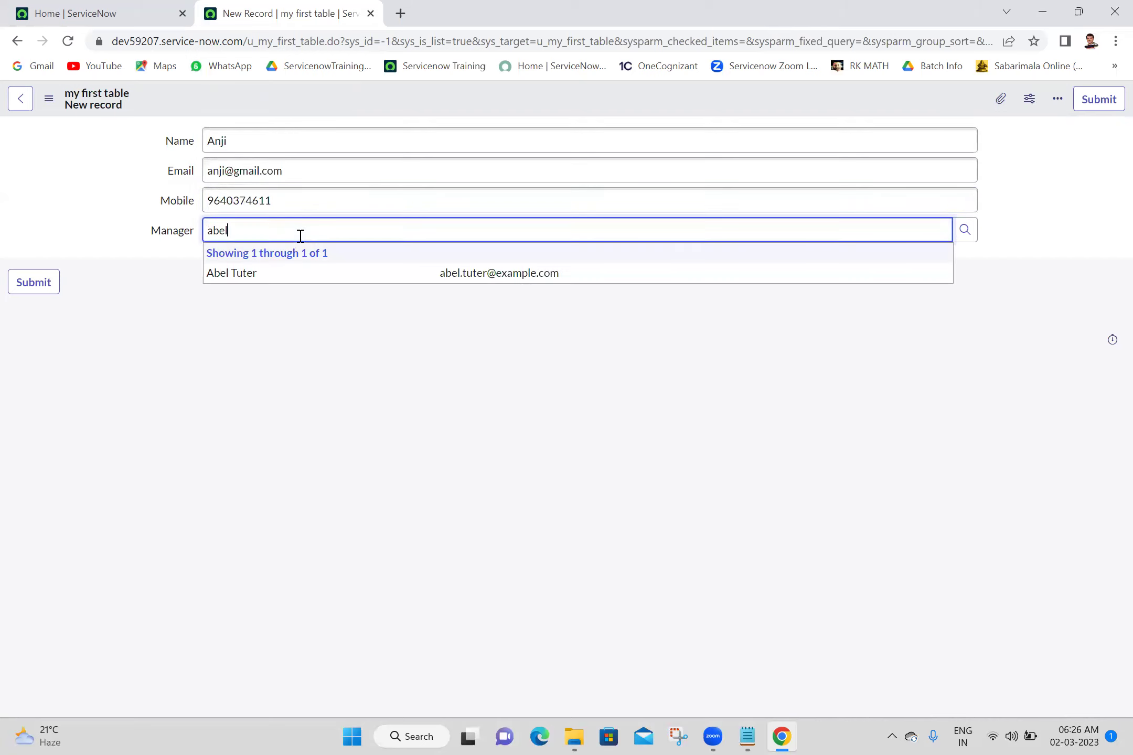
click(279, 273)
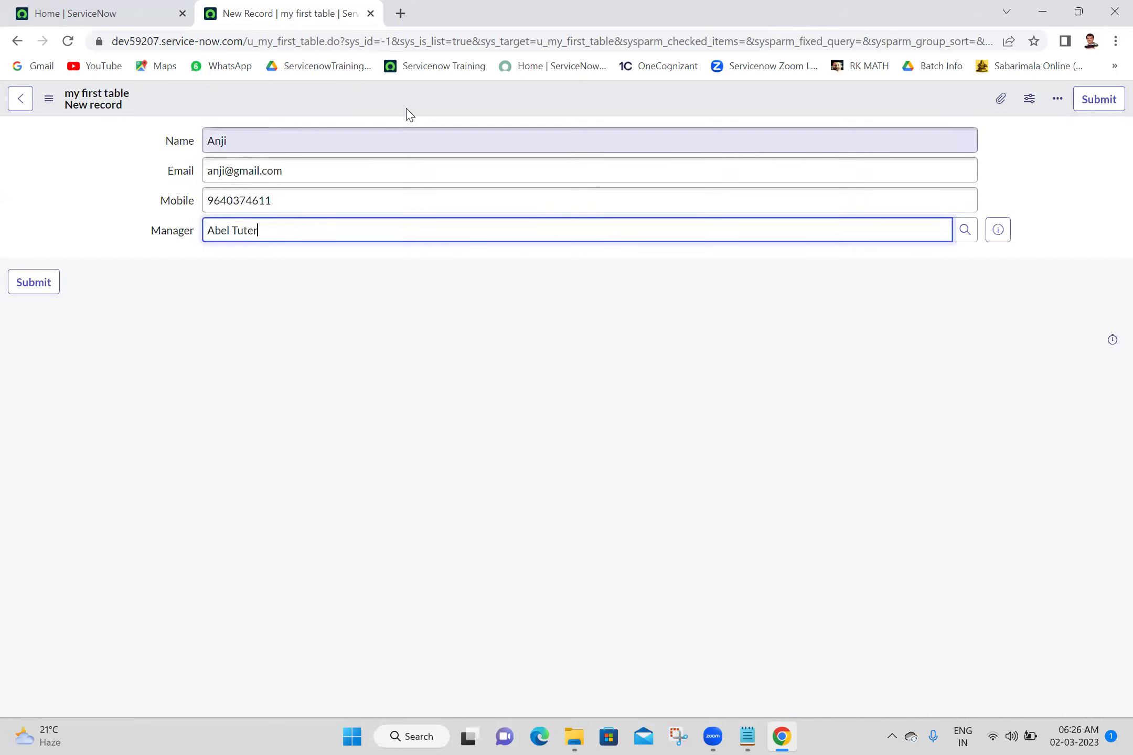
right_click(442, 88)
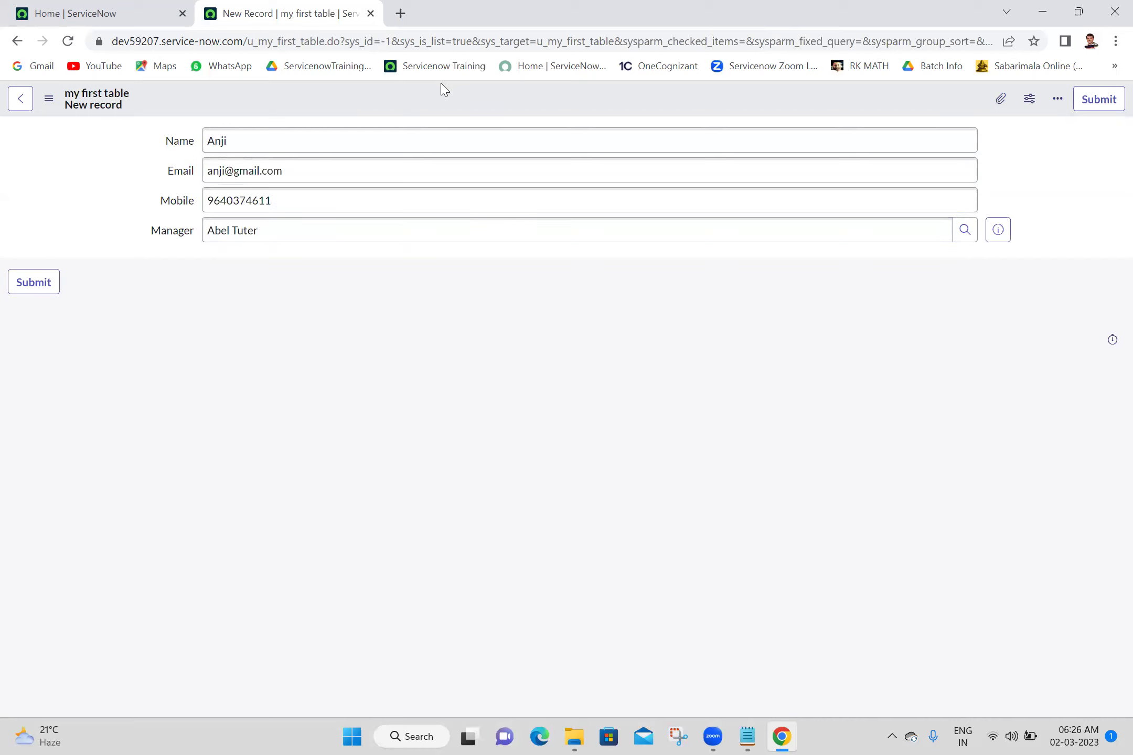
click(459, 99)
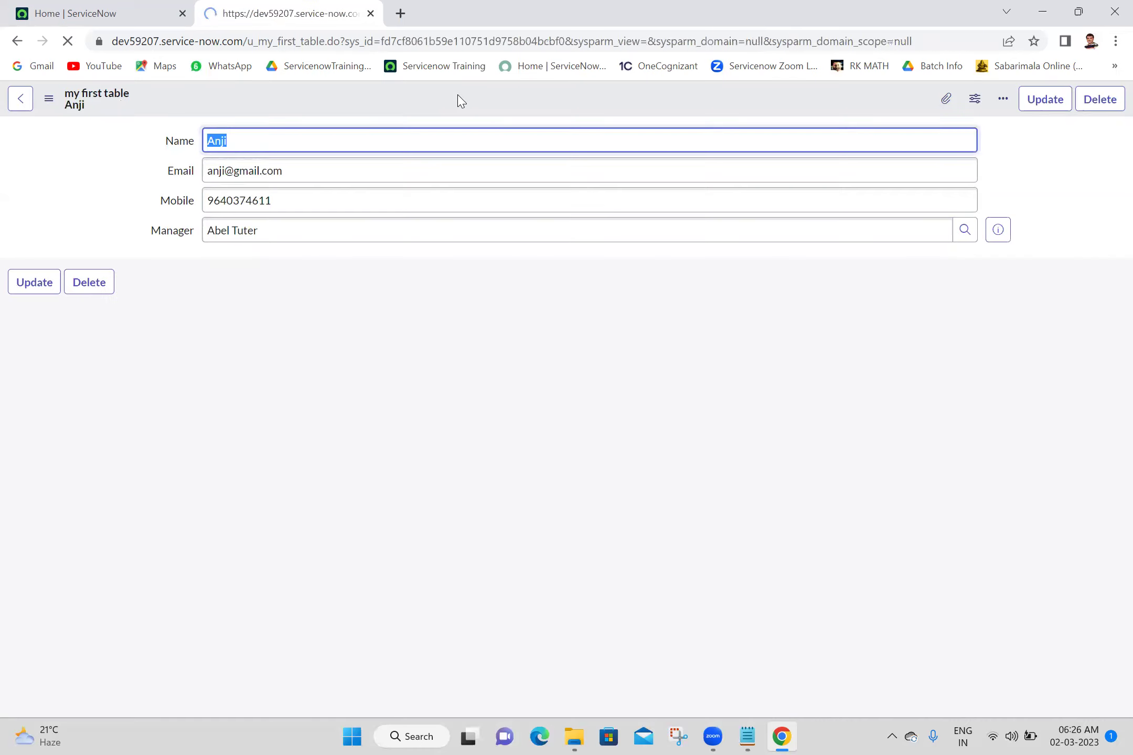
From the Home page, open the my first tables list via the All navigator
click(99, 11)
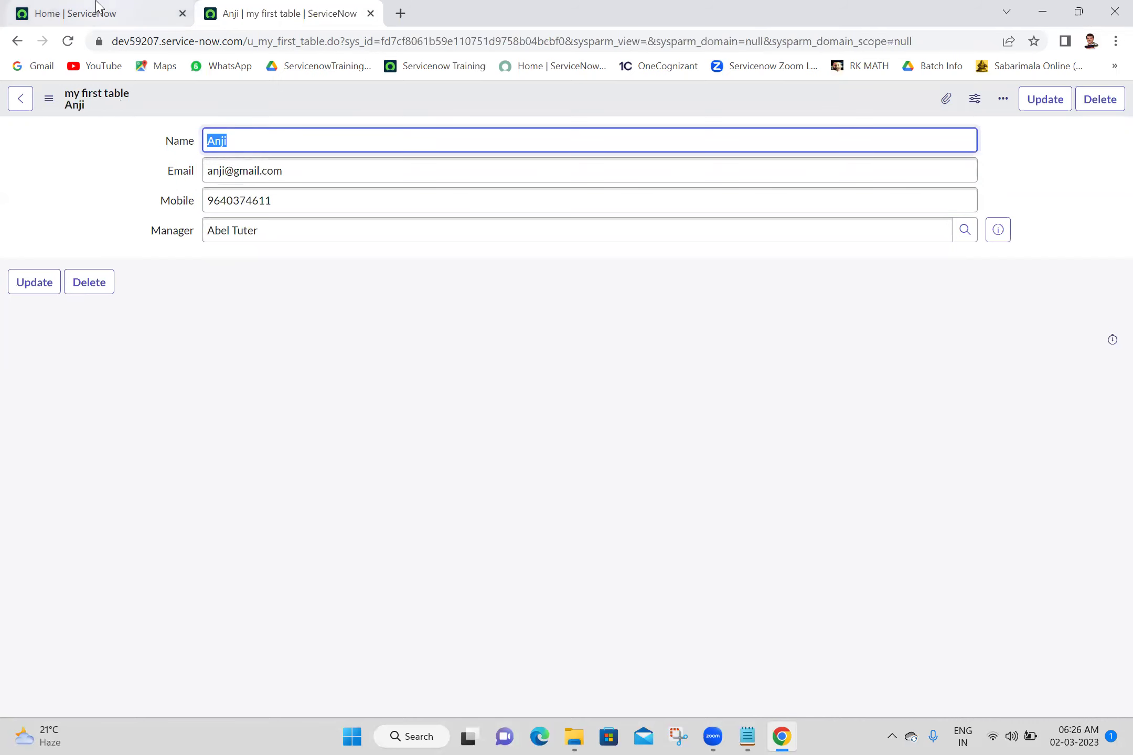
click(169, 101)
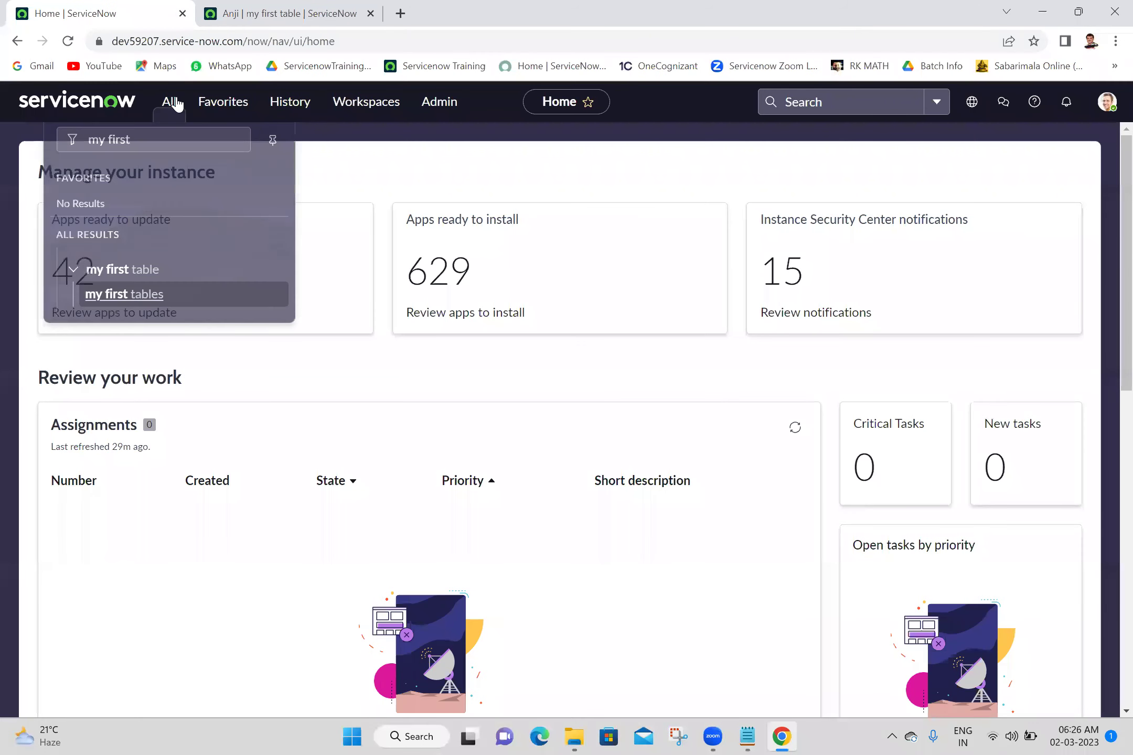
click(116, 302)
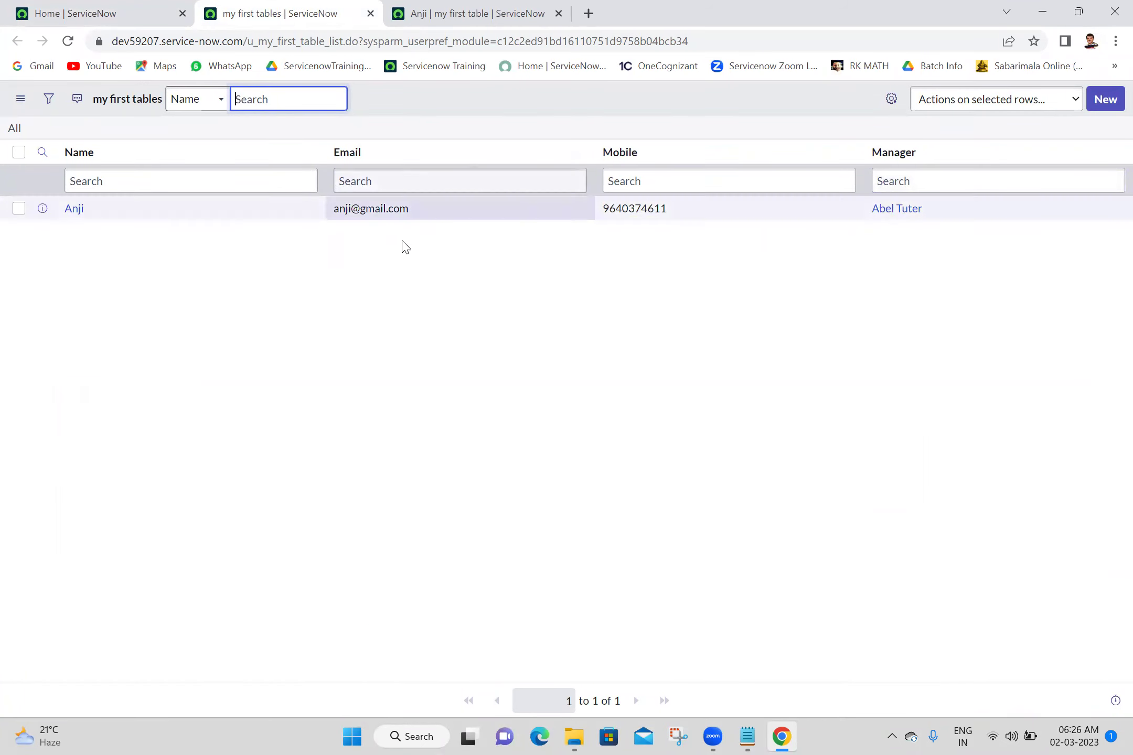
Change the saved record's name and e-mail to a second person and Insert it as a new record
click(517, 7)
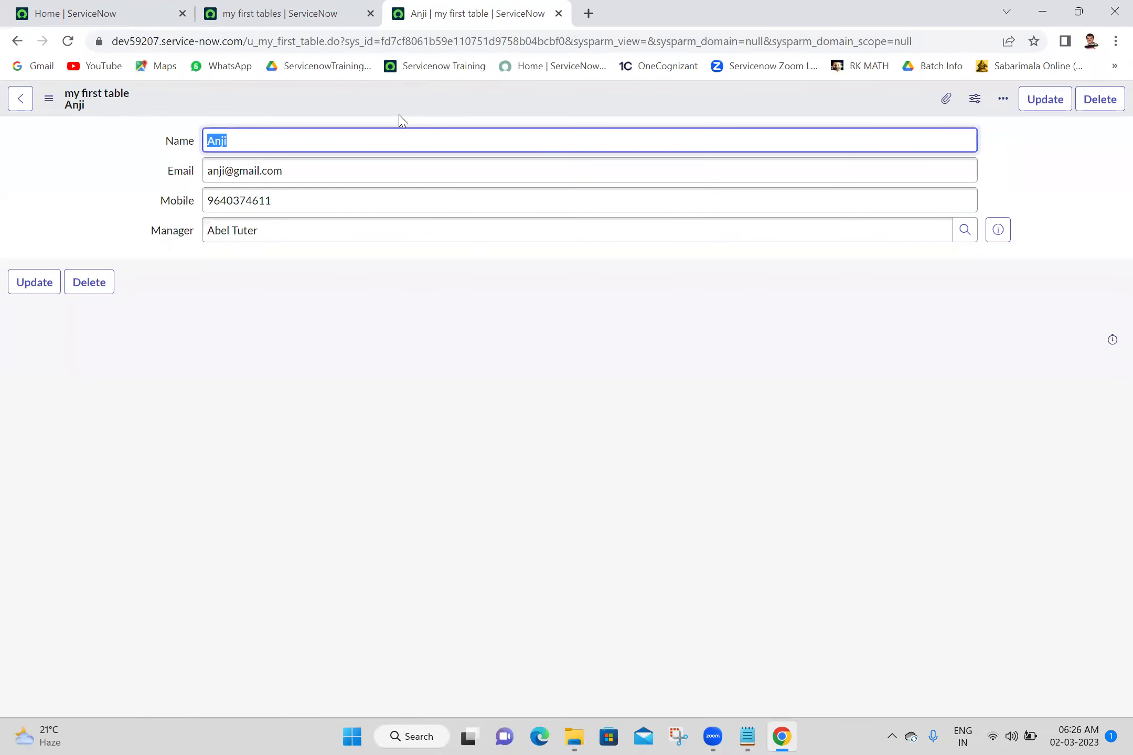
double_click(278, 135)
text(Rama)
double_click(278, 135)
key(ctrl+c)
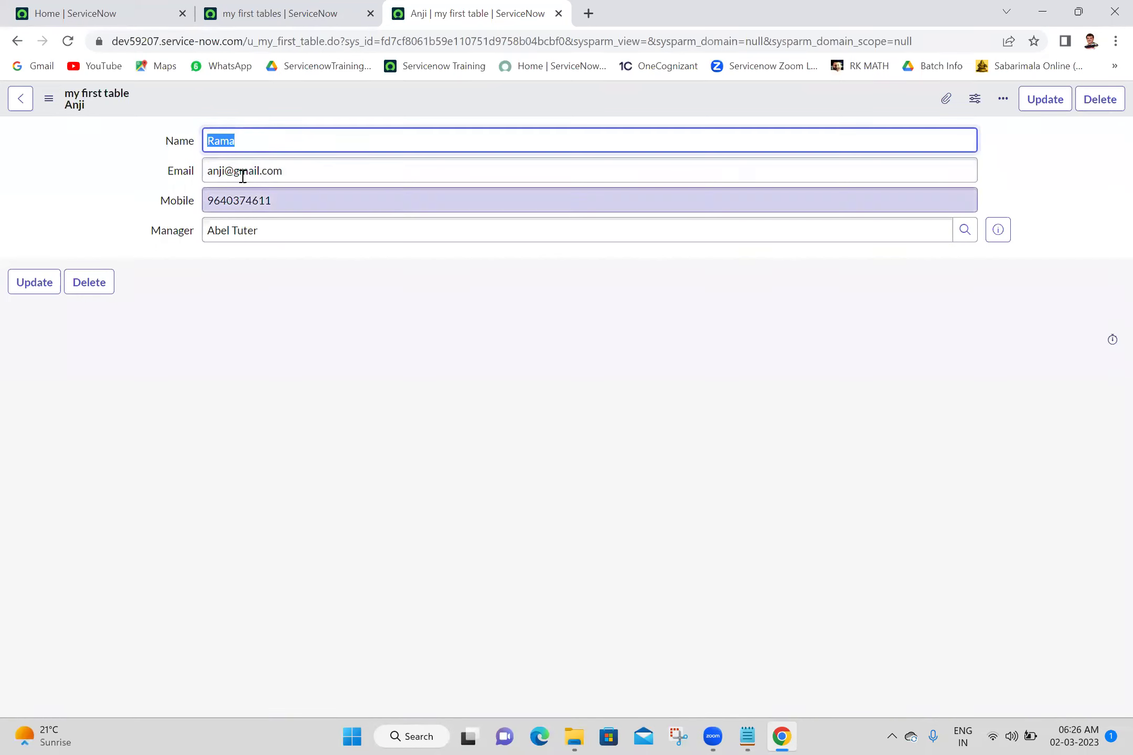
double_click(210, 170)
key(ctrl+v)
click(531, 463)
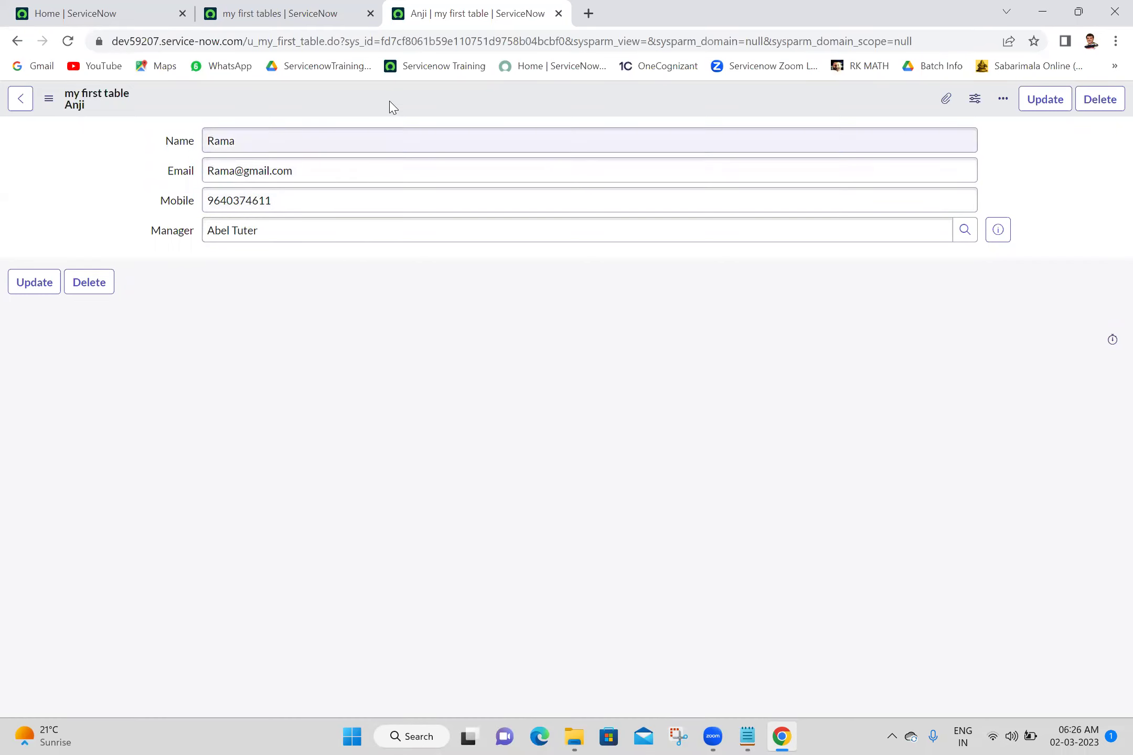
right_click(423, 97)
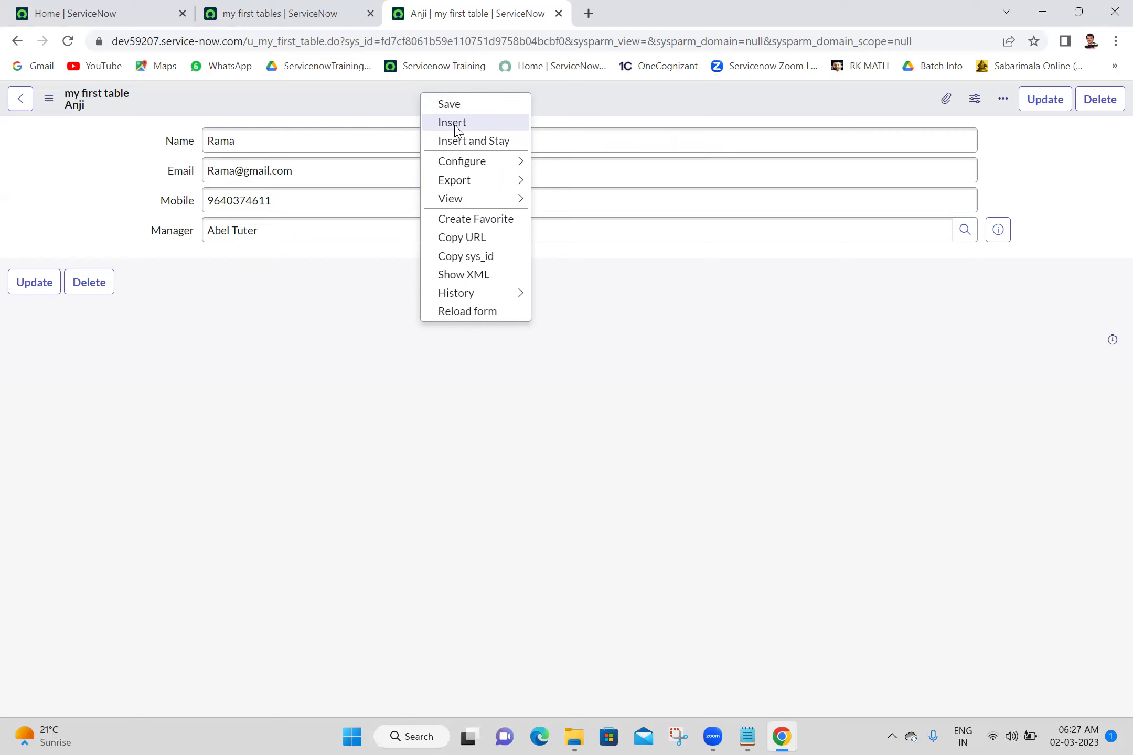
click(454, 125)
Reload the my first tables list to show both records, then bring up the Batch 18 notes in Notepad
click(210, 7)
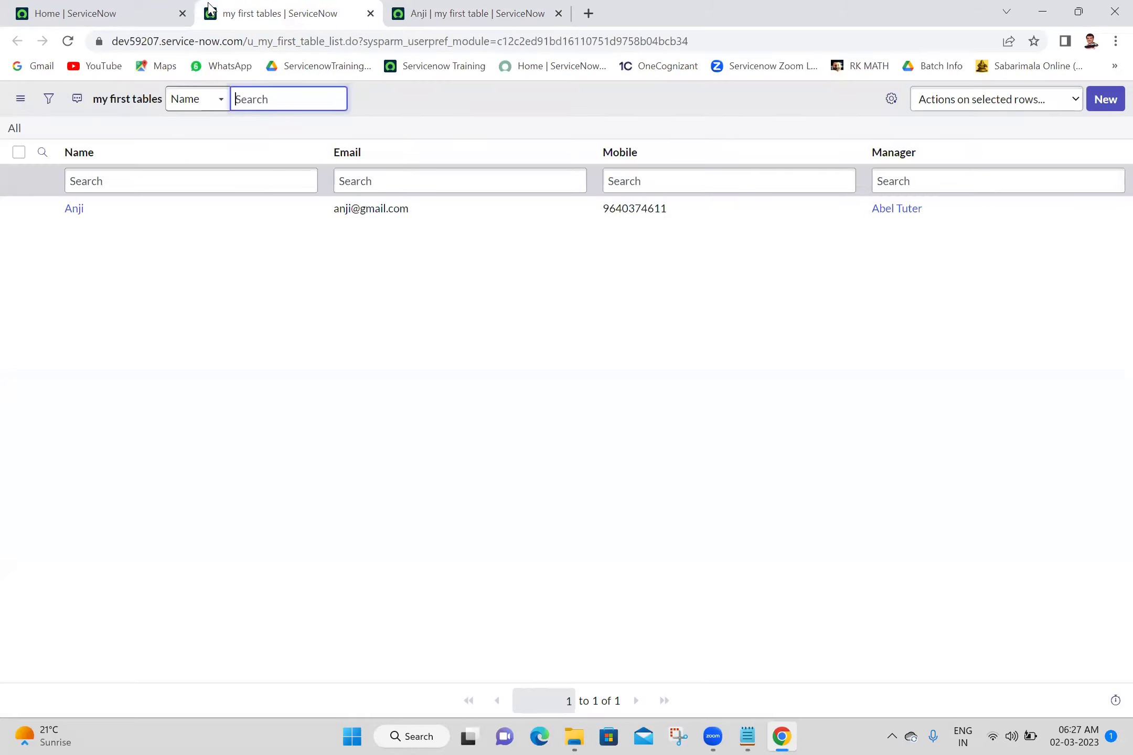
click(14, 130)
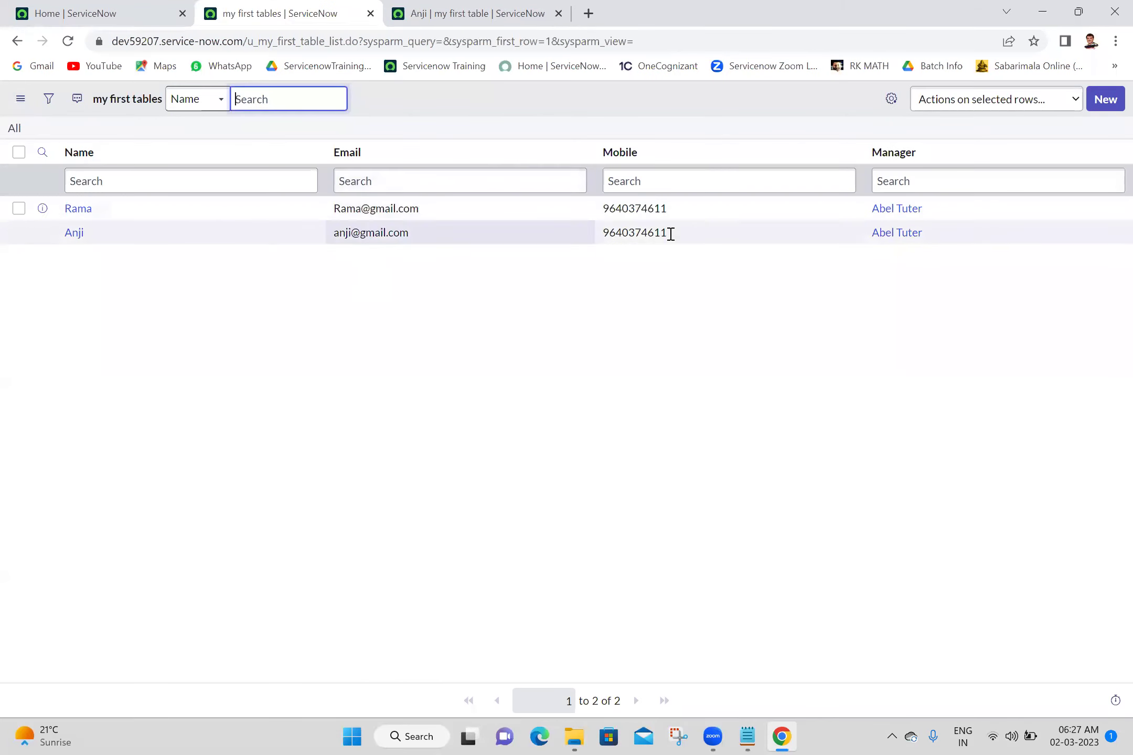
click(443, 347)
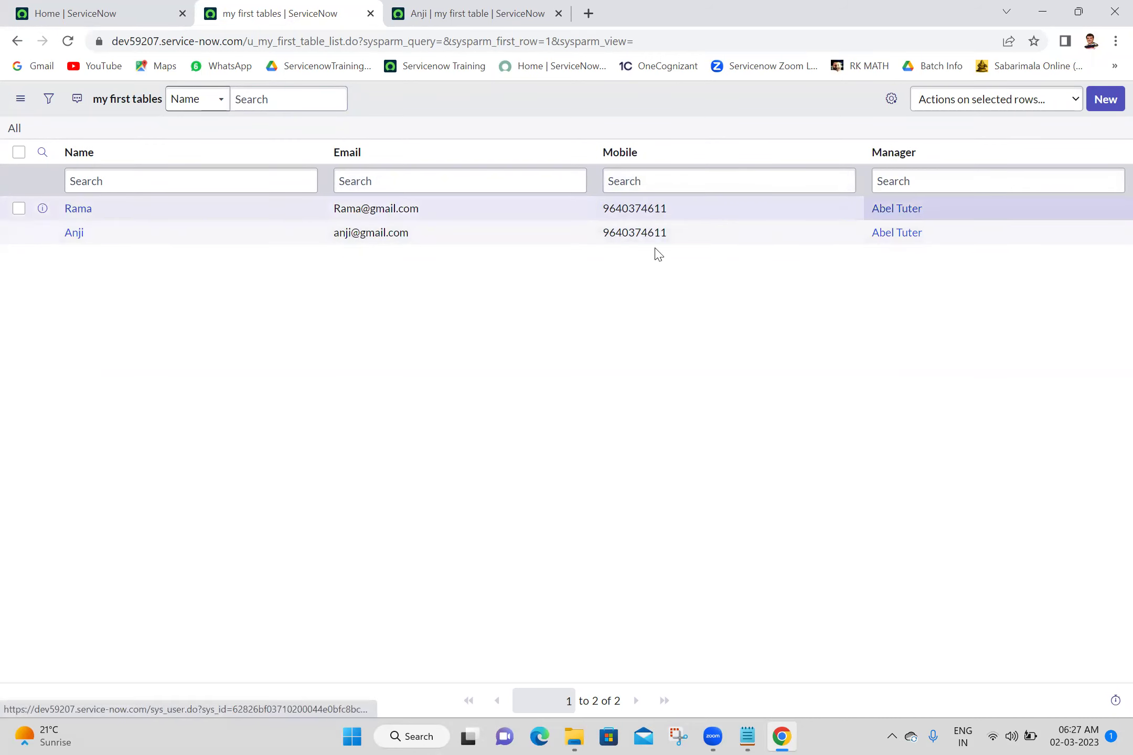
click(457, 10)
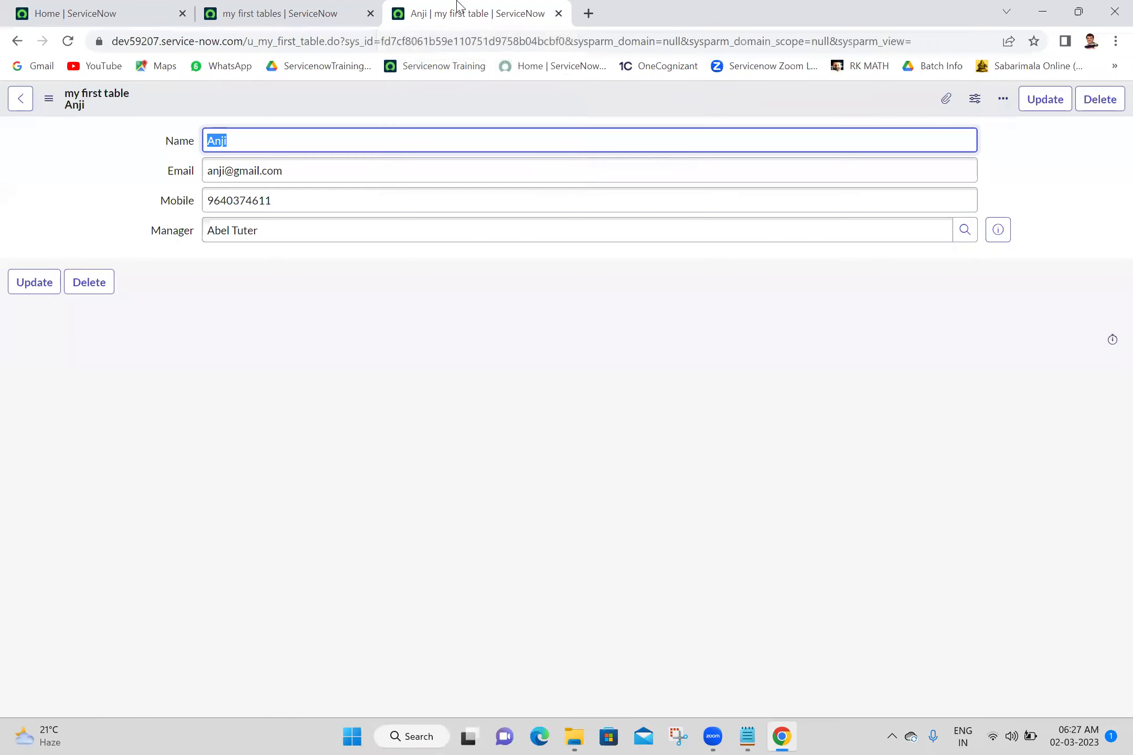
right_click(419, 97)
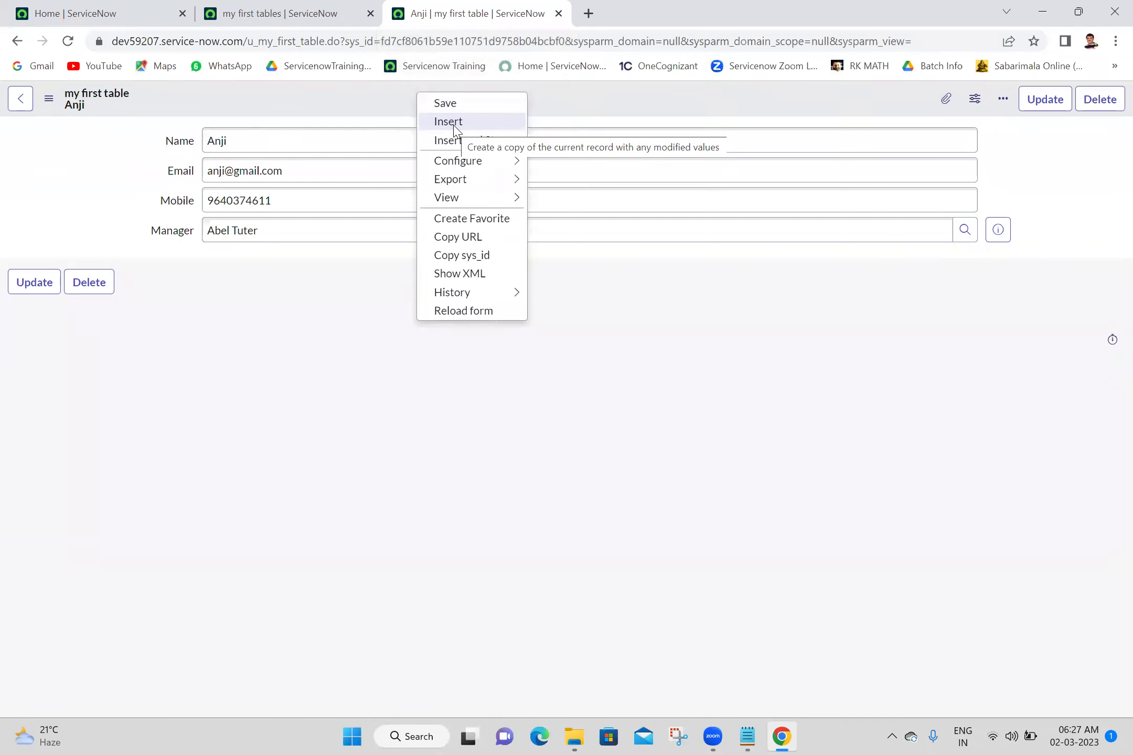
click(749, 736)
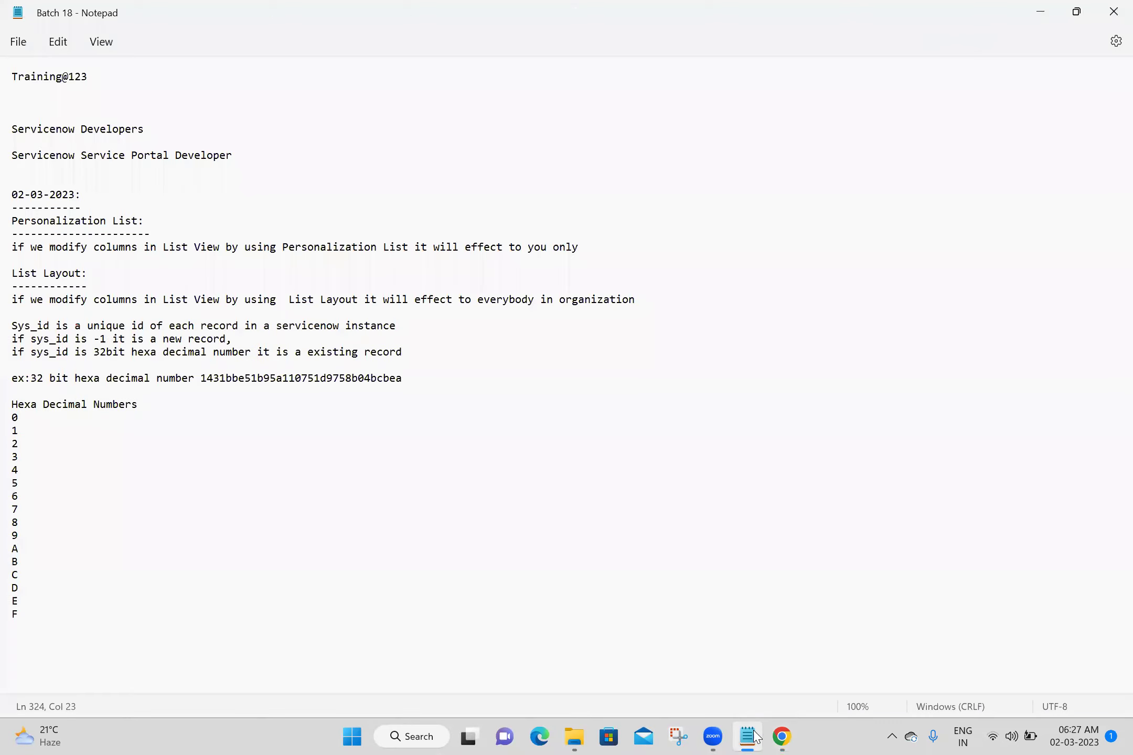
Add an 'Insert:' heading with dashes and 'Create a copy of current record with modified values', then save
click(30, 643)
text(Insert:)
key(Return)
text(-------)
key(Return)
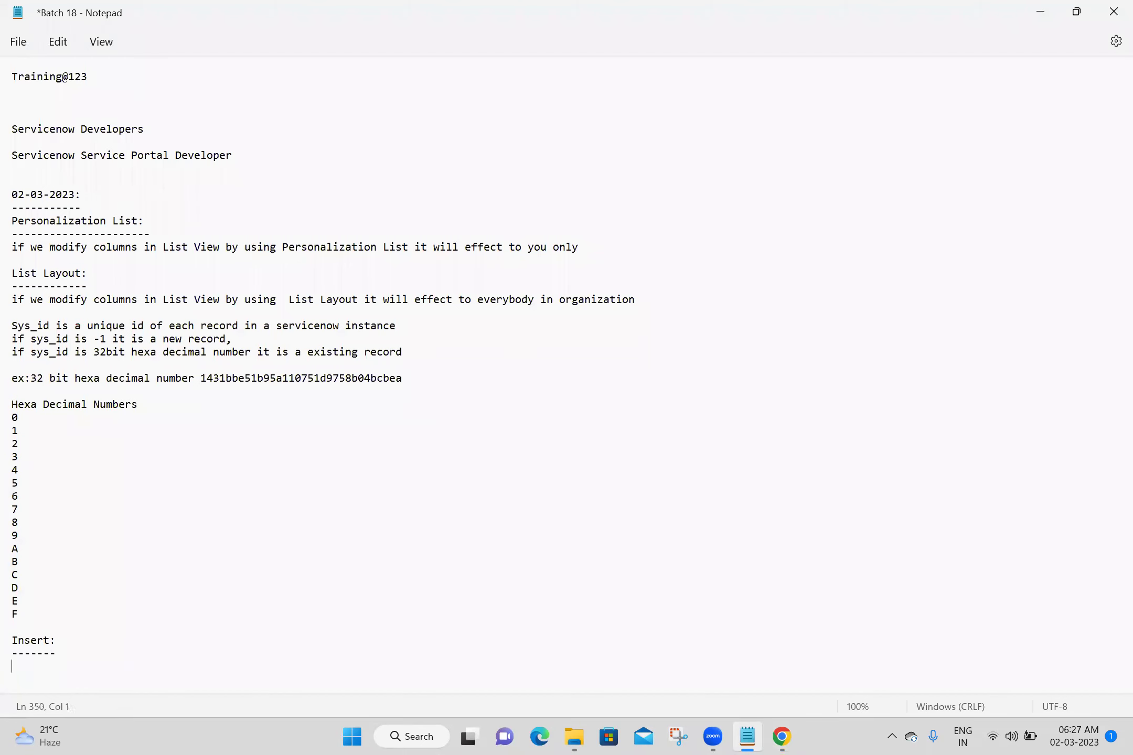
text(Create a copy of current record with mod)
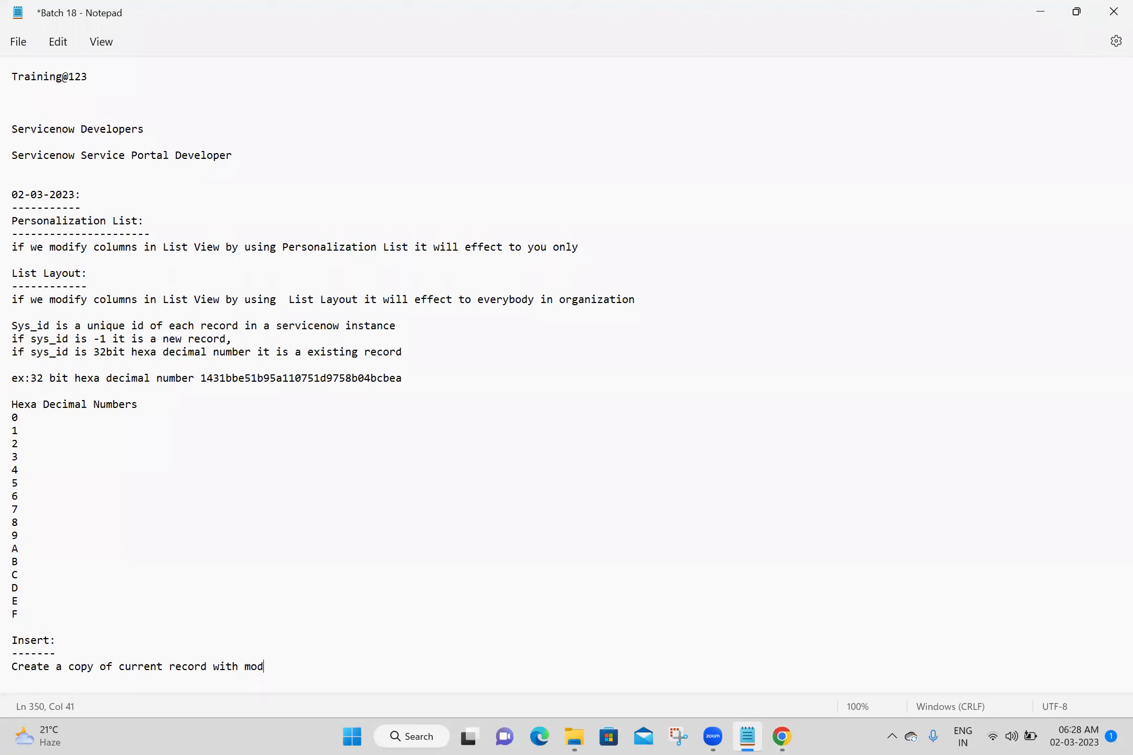
text(ified values)
key(Return)
key(Return)
key(Return)
key(Return)
key(Return)
key(Return)
key(Return)
key(Return)
key(Return)
key(Return)
key(ctrl+s)
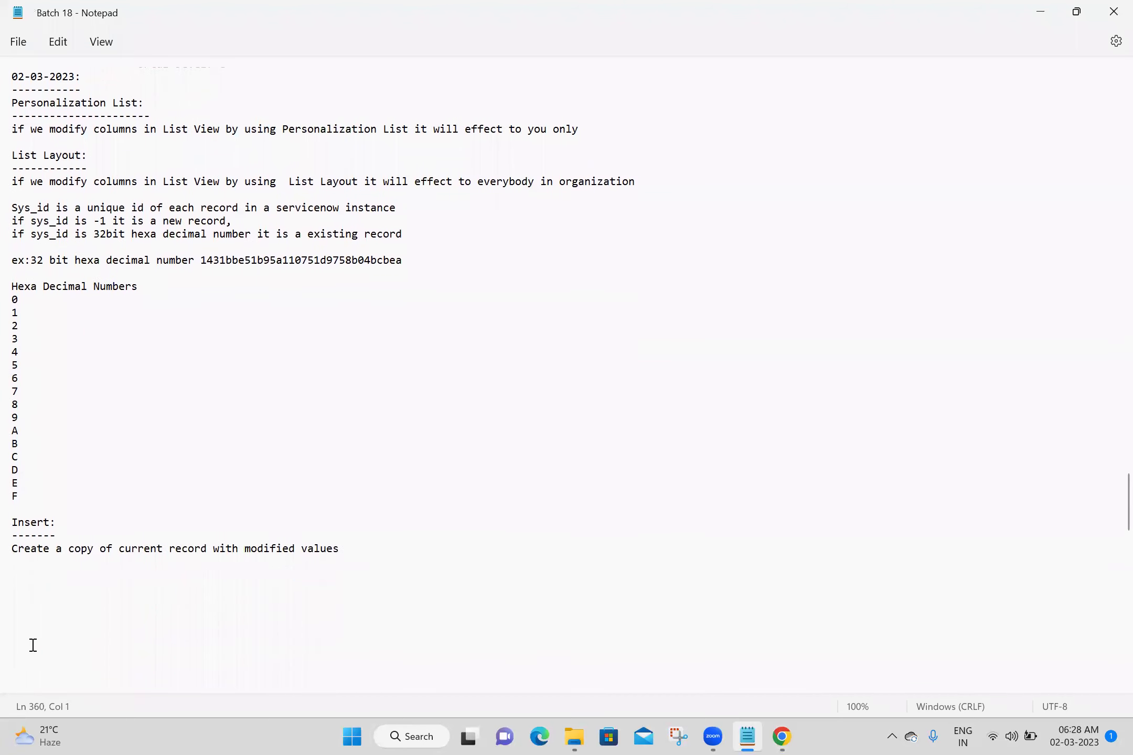
Add 'Insert and Stay:' described as a copy with modified values that redirects to the newly created record
click(50, 578)
text(Inser)
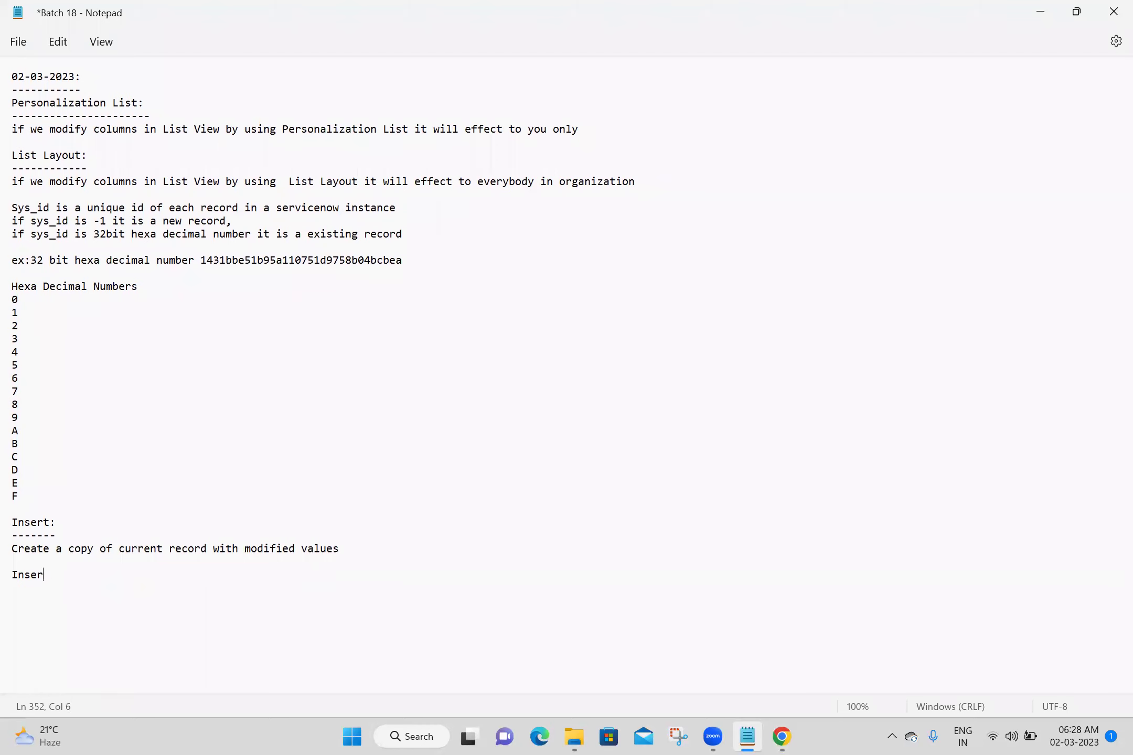
text(t and Stay)
text(: )
text(----------------)
key(Return)
text(Create a copy of curren)
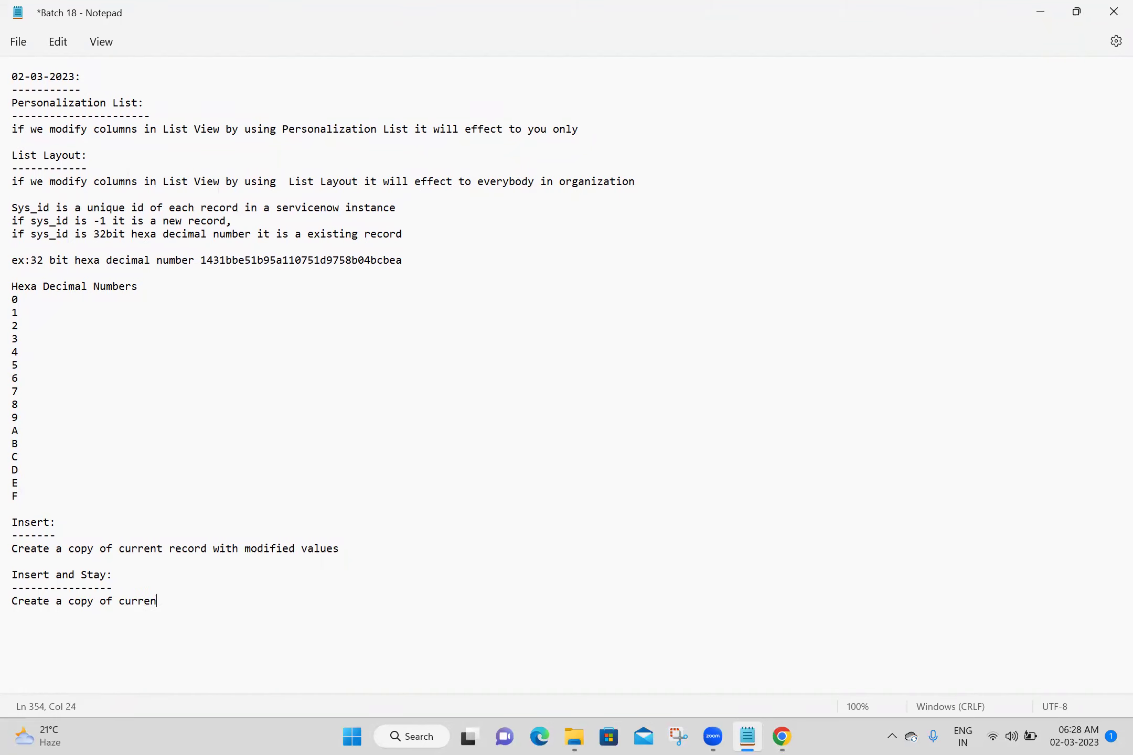
text(t records)
key(BackSpace)
key(BackSpace)
key(BackSpace)
key(BackSpace)
text(ord with modified )
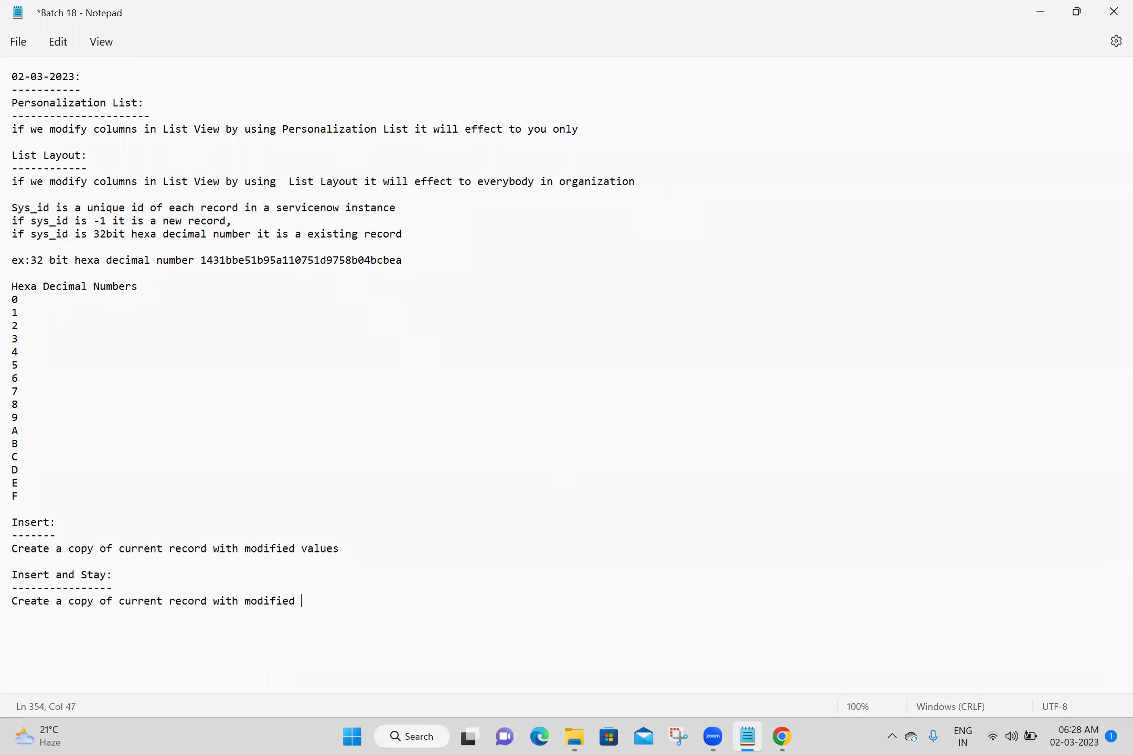
text(values and redirect to newl)
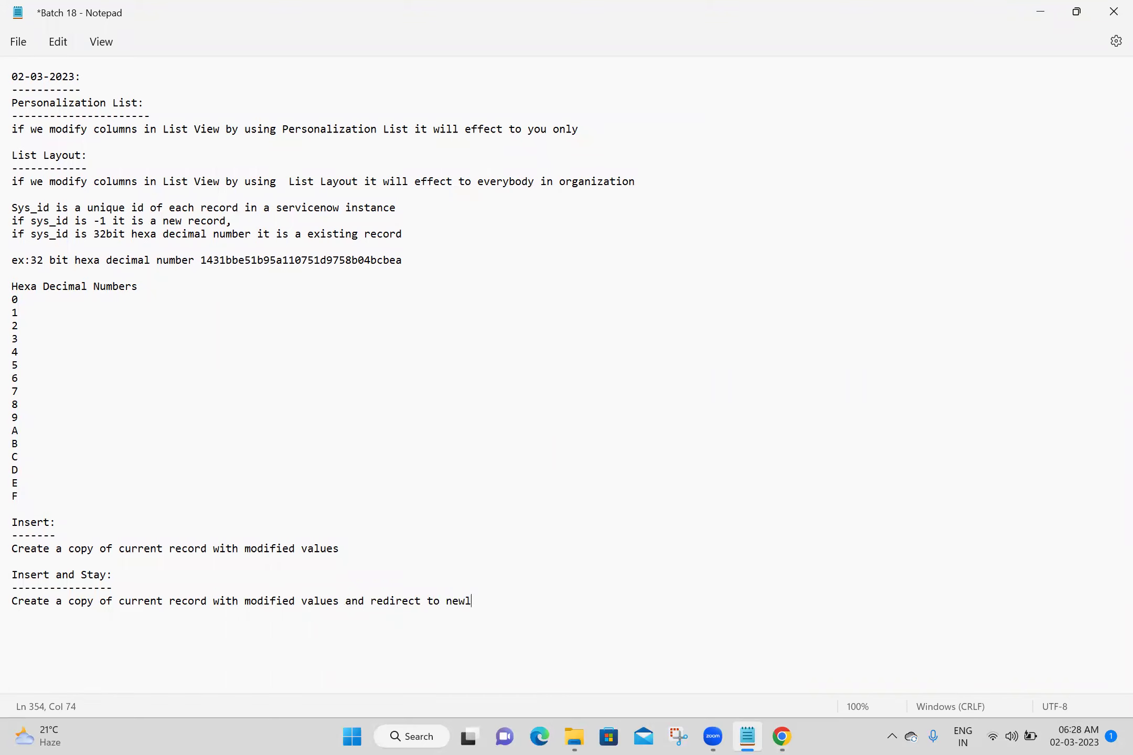
text(y created record)
Append 'and it will redirect to previous page' to the Insert description and save the notes
click(364, 549)
text(and it will redirect to prev)
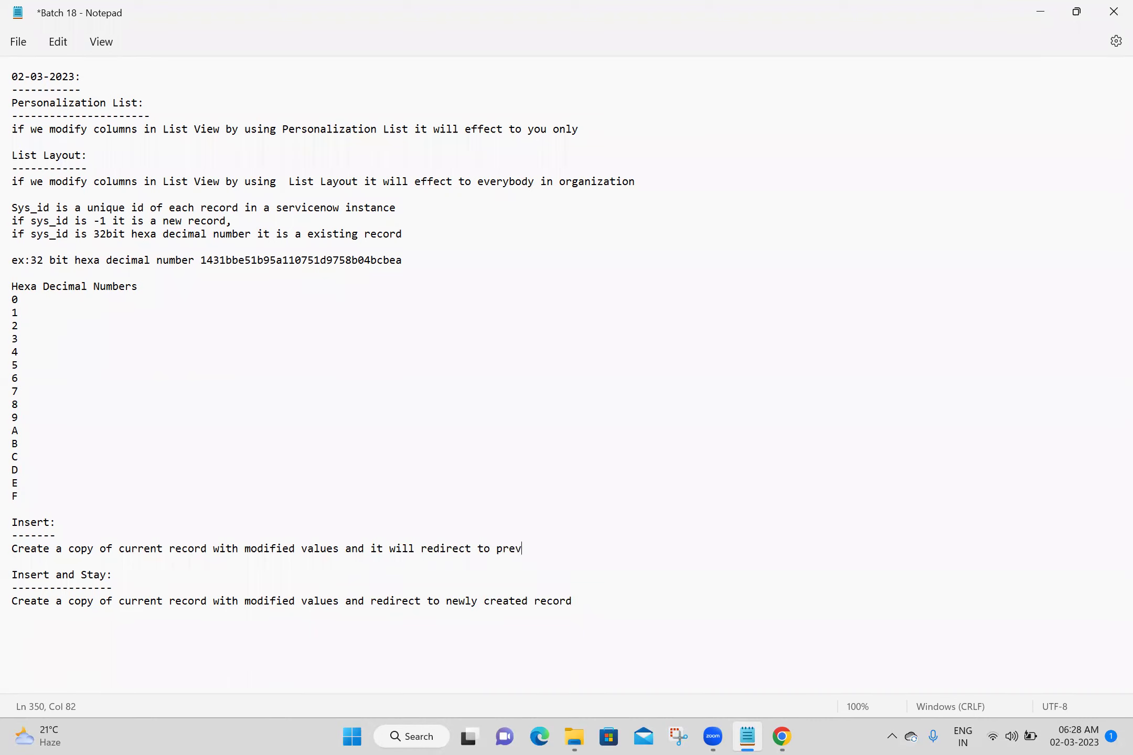
text(ious page)
click(303, 653)
key(Return)
key(Return)
key(Return)
key(Return)
key(Return)
key(Return)
key(Return)
key(Return)
key(Return)
key(Return)
key(Return)
key(Return)
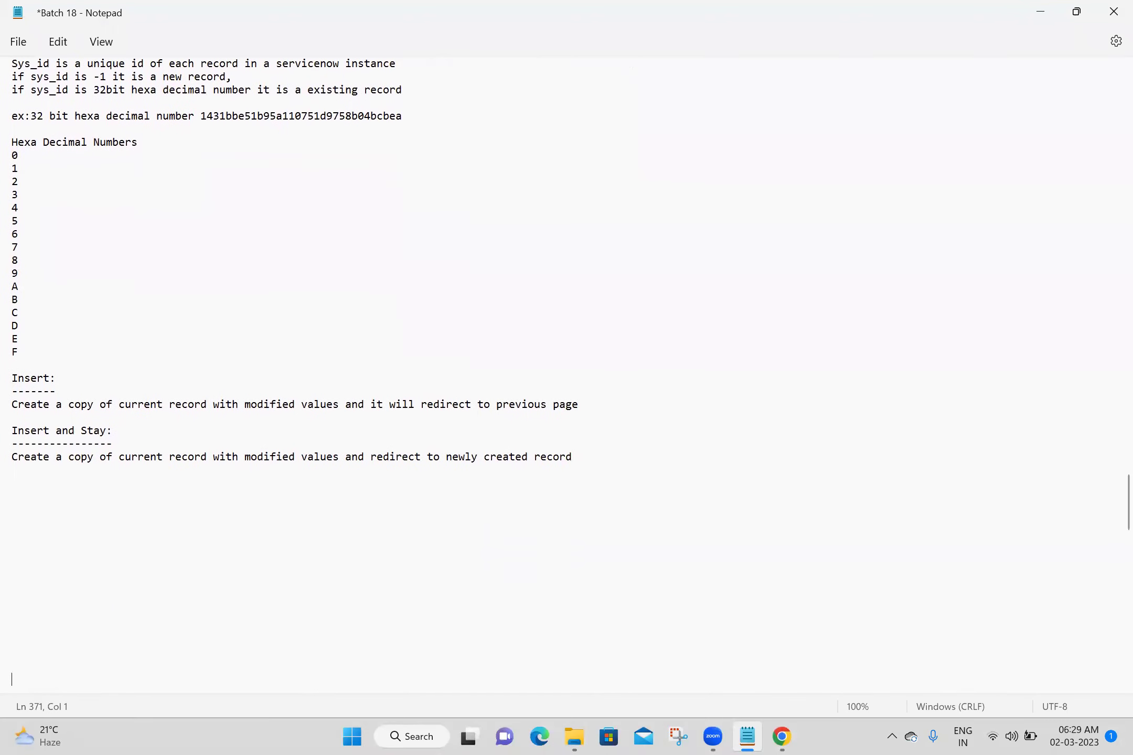
click(166, 500)
key(ctrl+s)
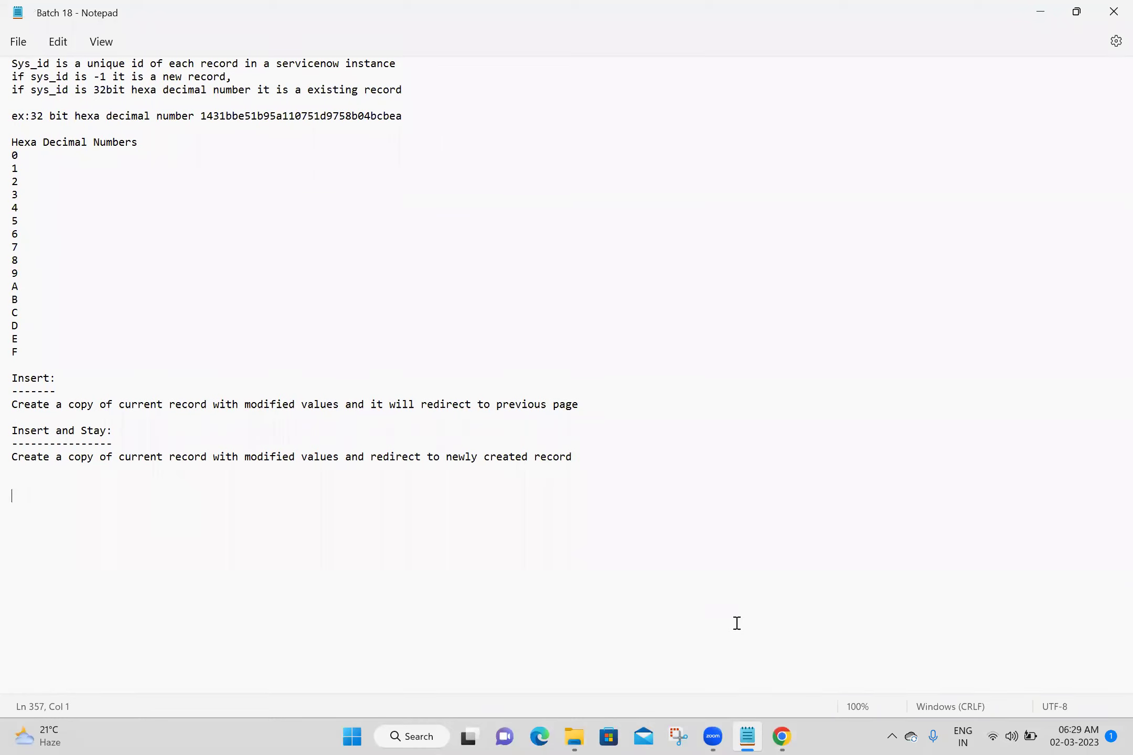
click(782, 737)
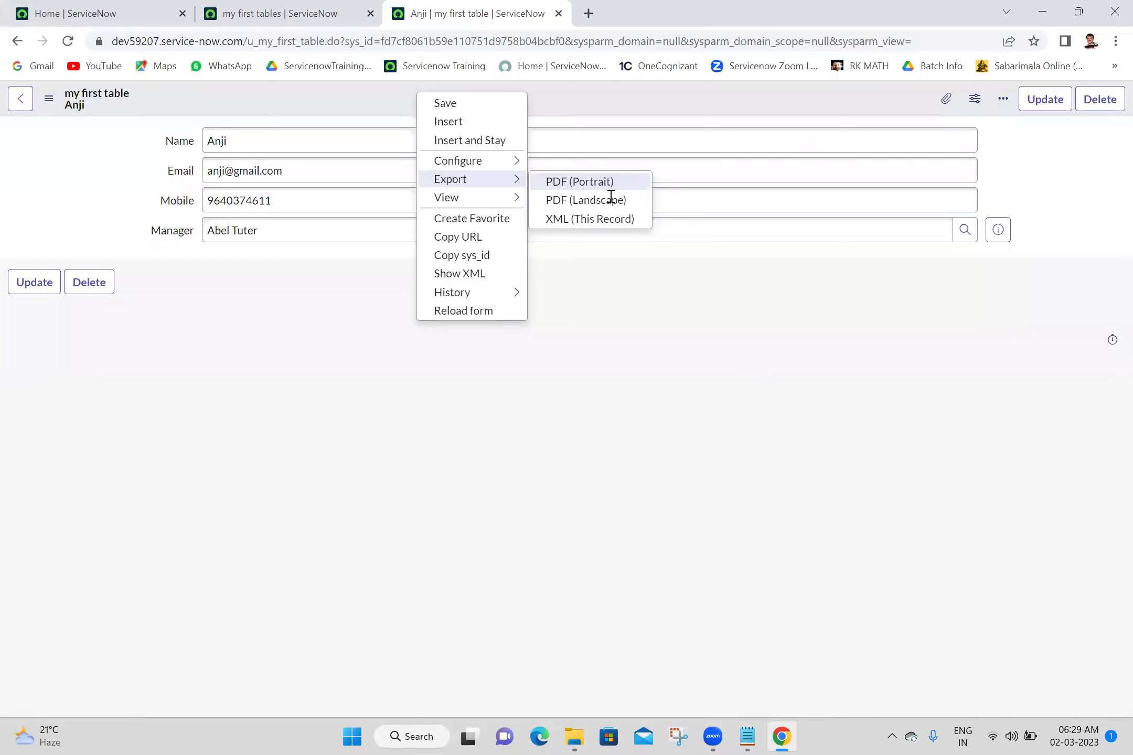
Reload the record form and change its Name and e-mail user part to a third person
click(321, 137)
double_click(321, 136)
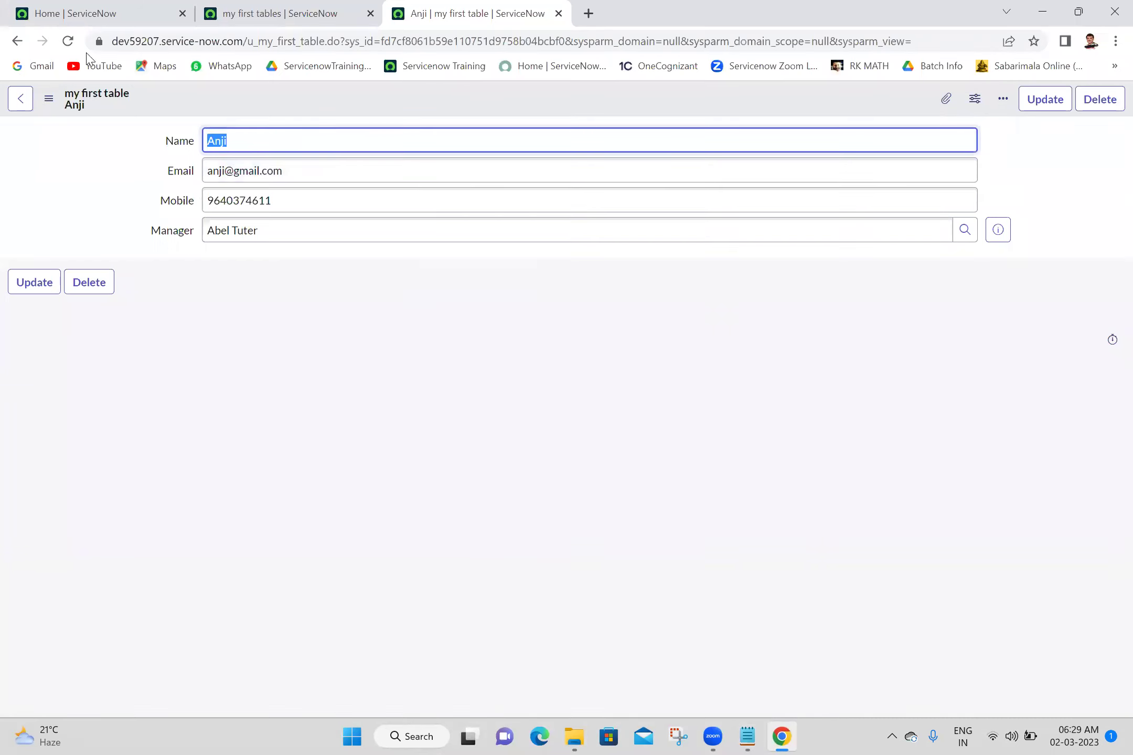
click(69, 42)
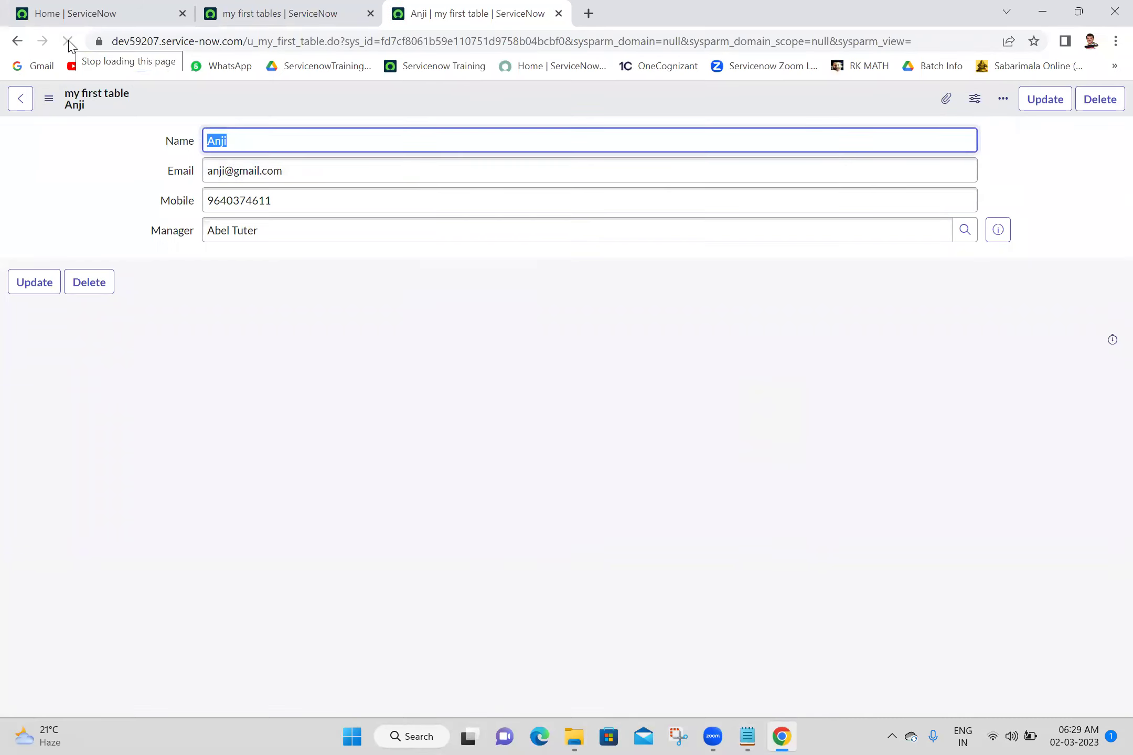
text(Vamsi)
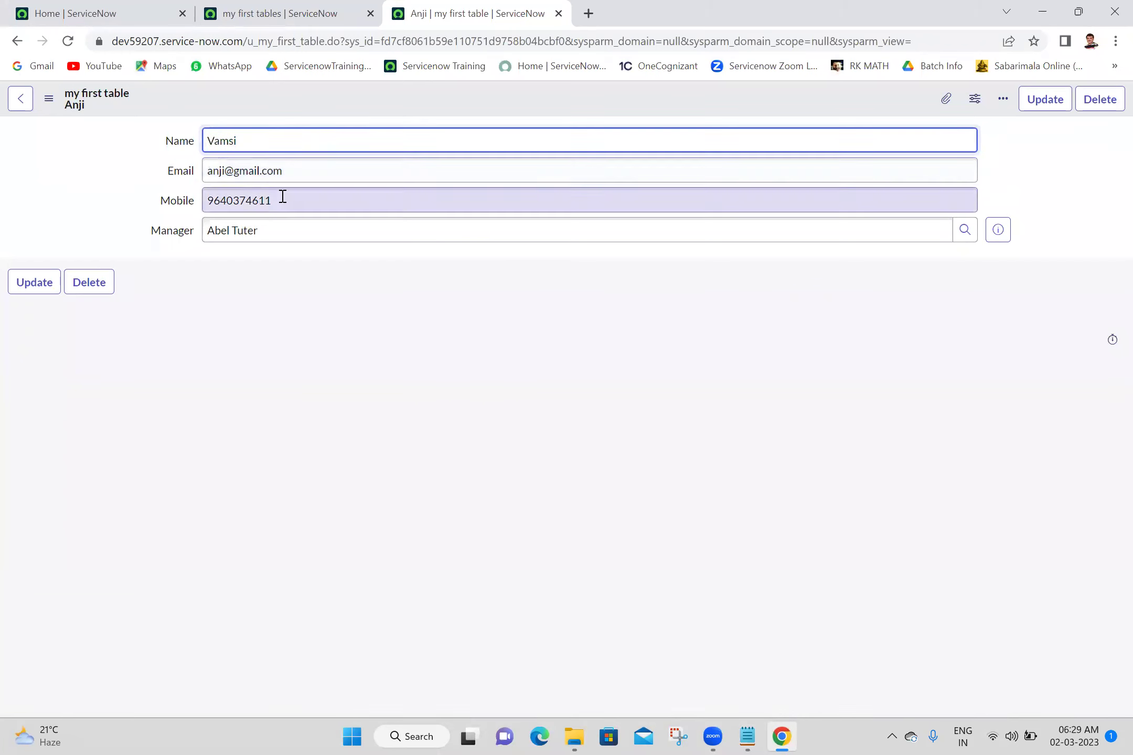
double_click(216, 171)
text(vamsi)
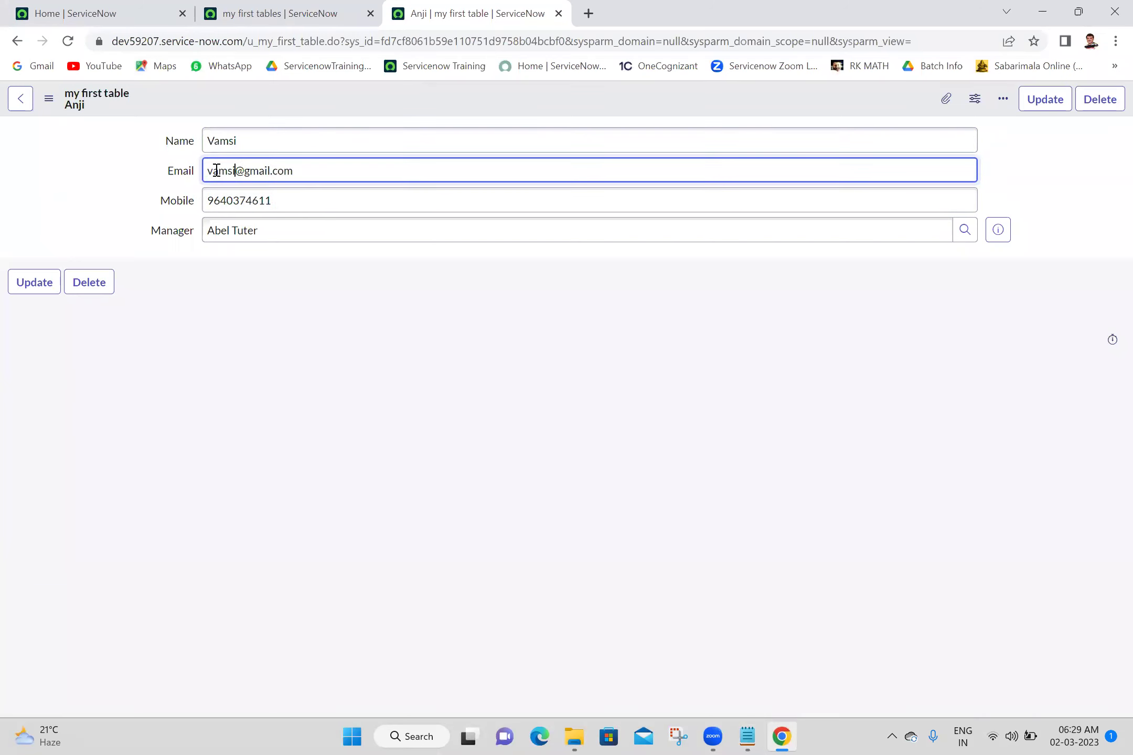
Save the edited form via Insert and Stay, then refresh the list to show three records
right_click(403, 97)
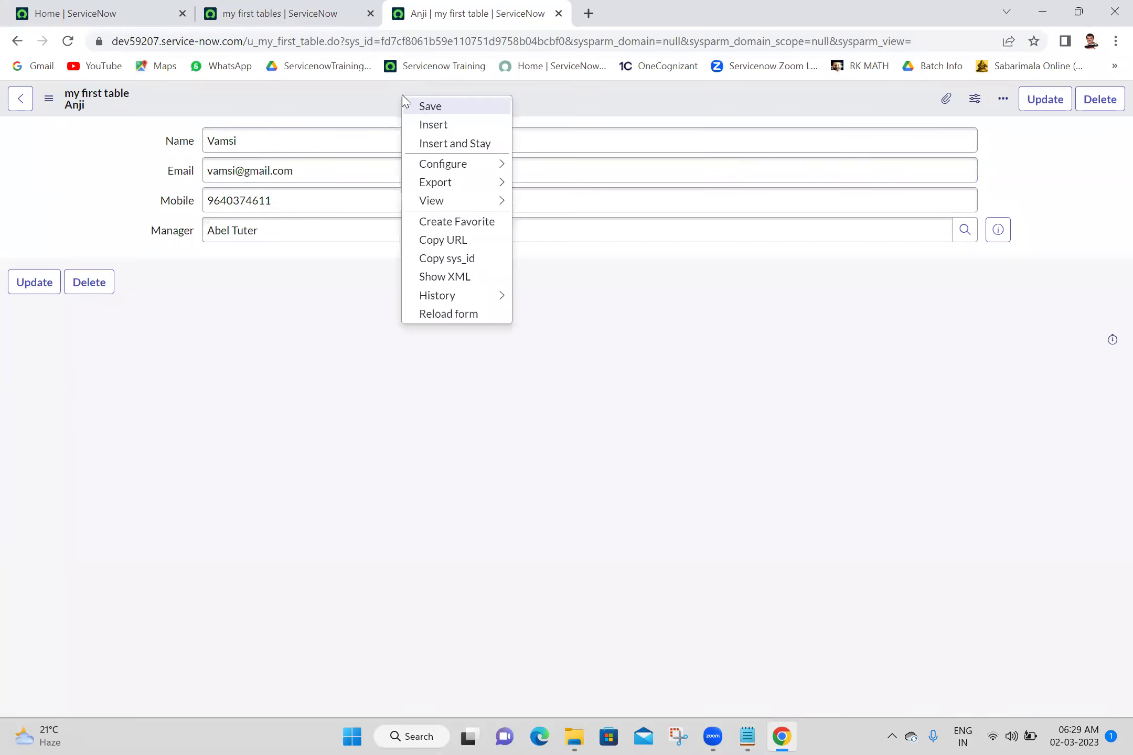
click(445, 146)
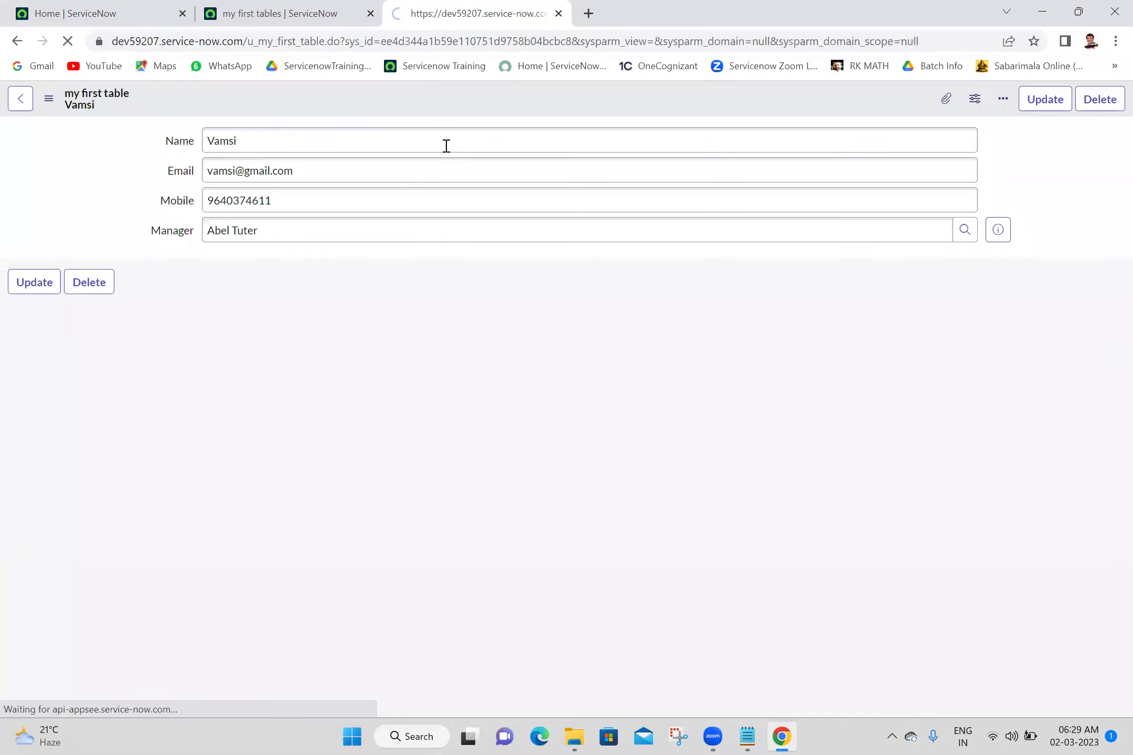
click(349, 330)
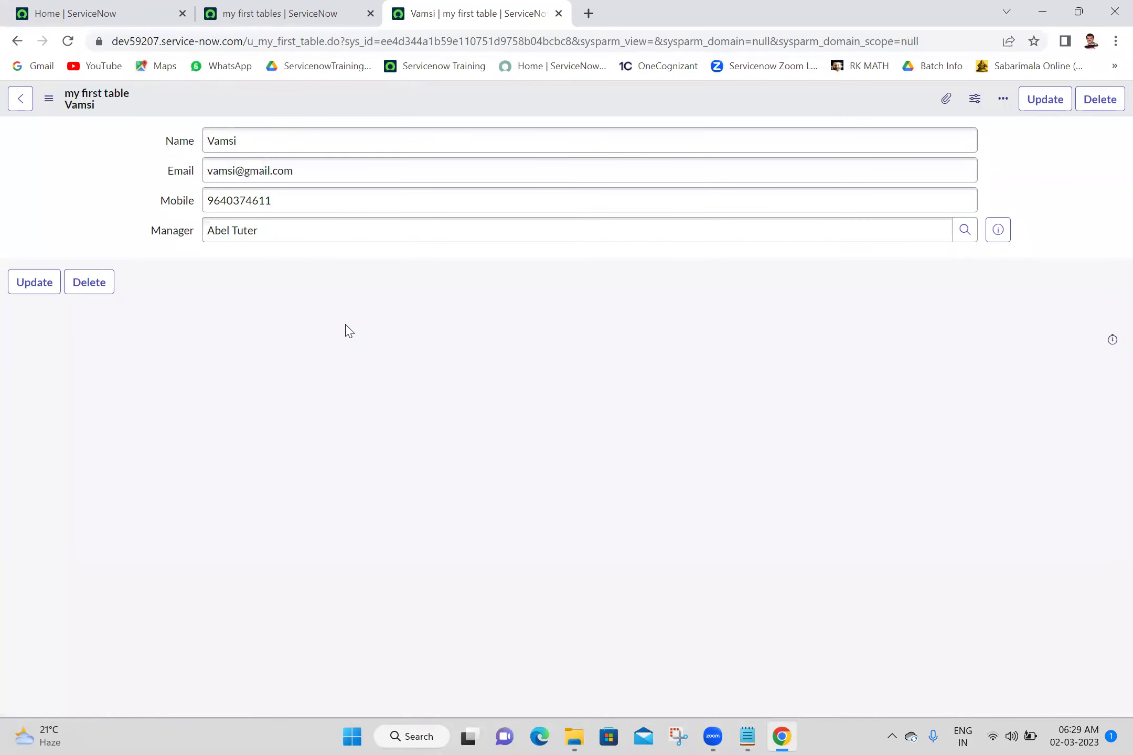
click(309, 7)
click(77, 39)
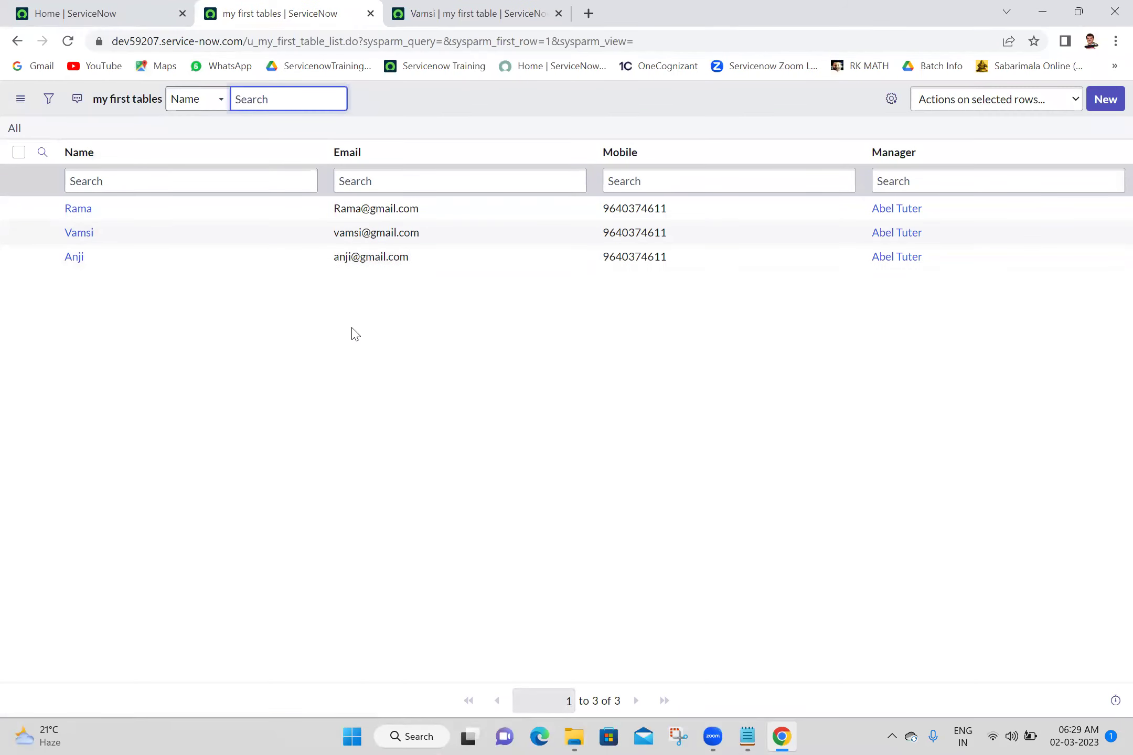
click(521, 7)
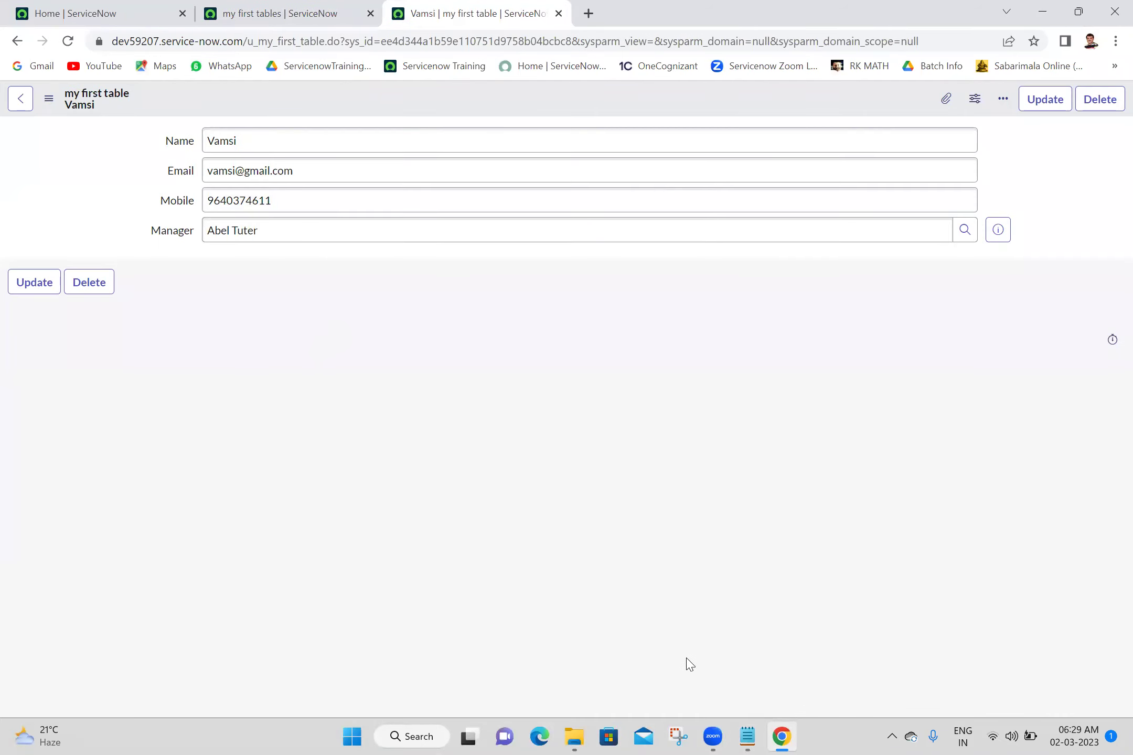
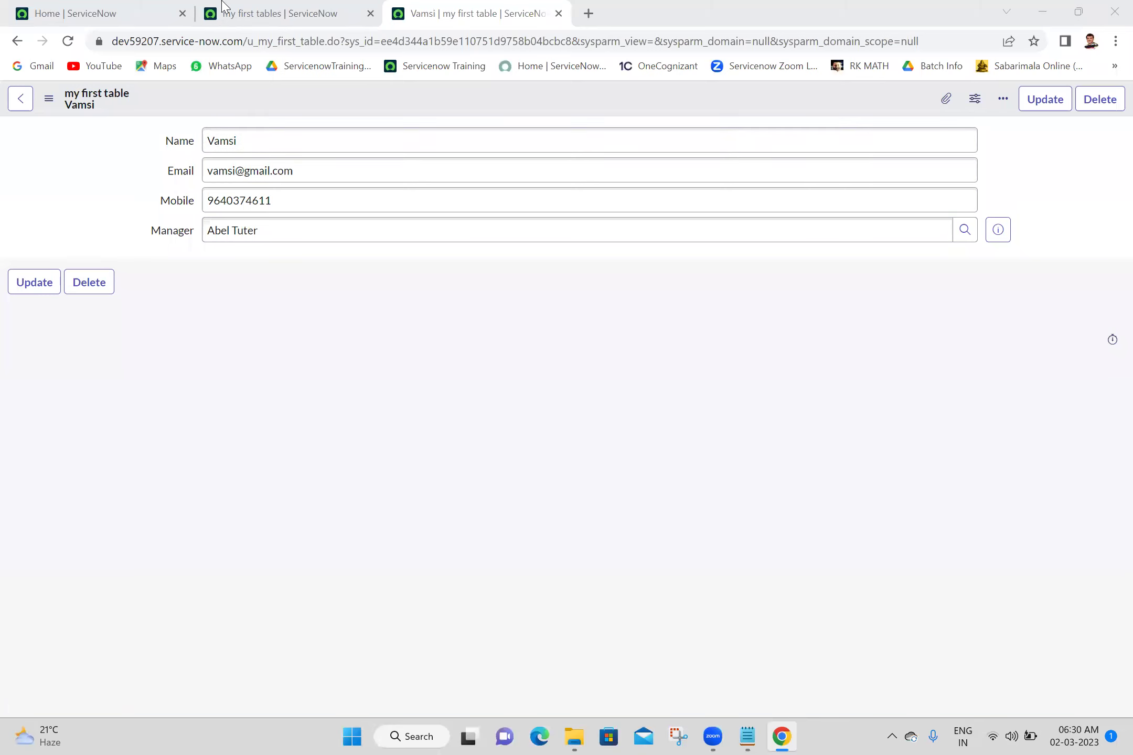
Close the open record and open the three my first table records in separate tabs
click(559, 14)
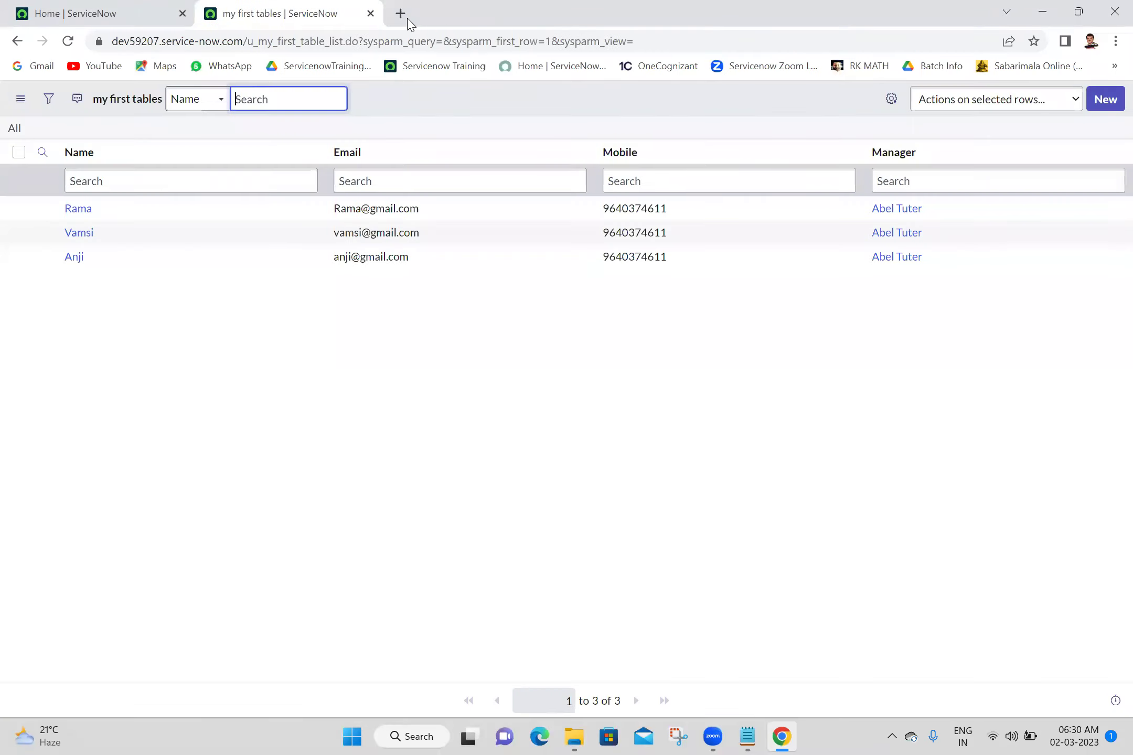
ctrl+click(79, 209)
ctrl+click(80, 233)
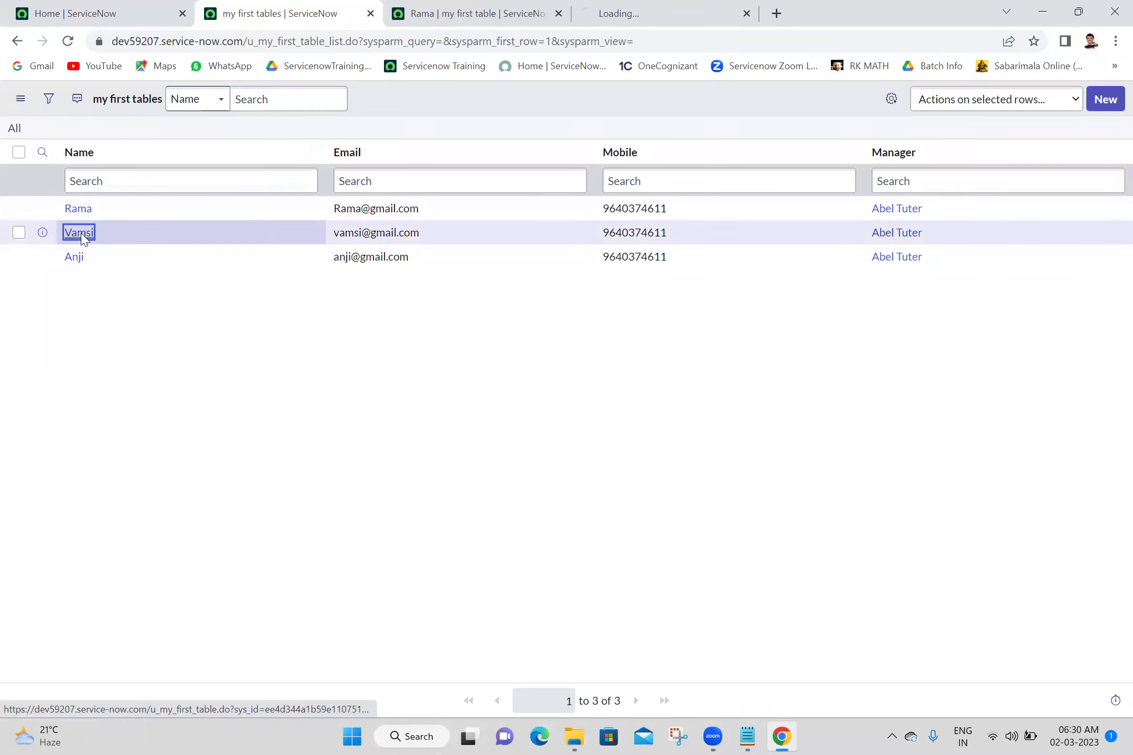
ctrl+click(79, 257)
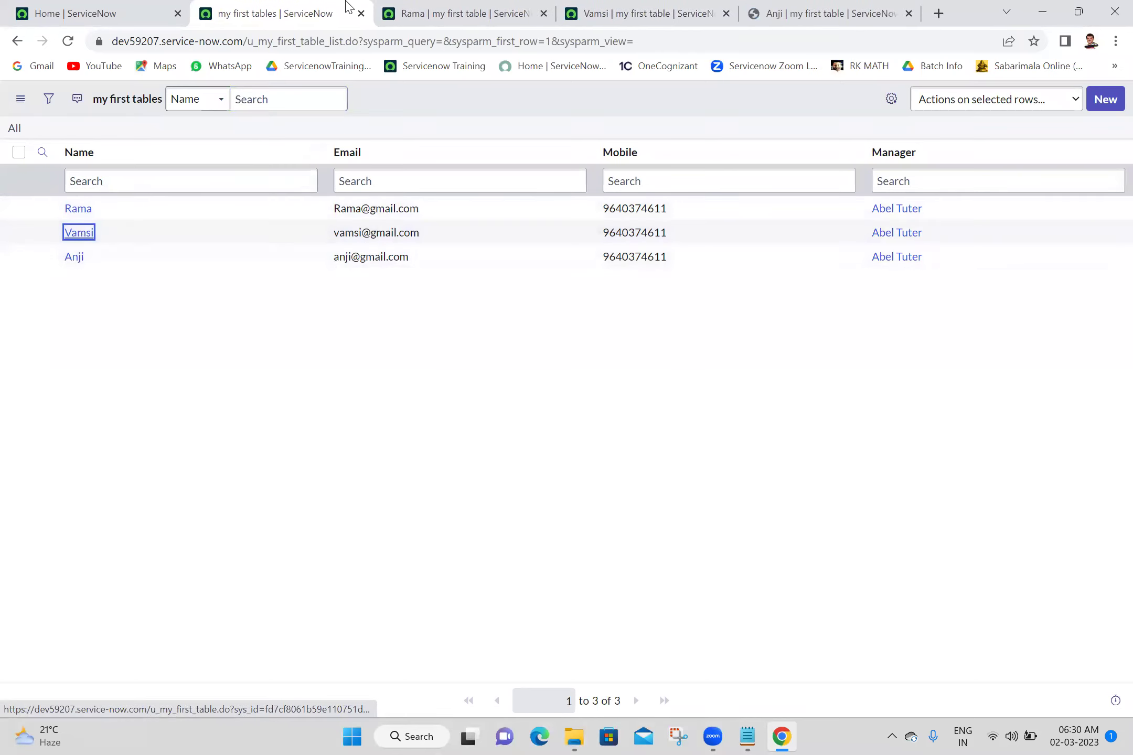
Inspect each record's sys_id in the address bar across the three tabs, ending on the third
click(433, 13)
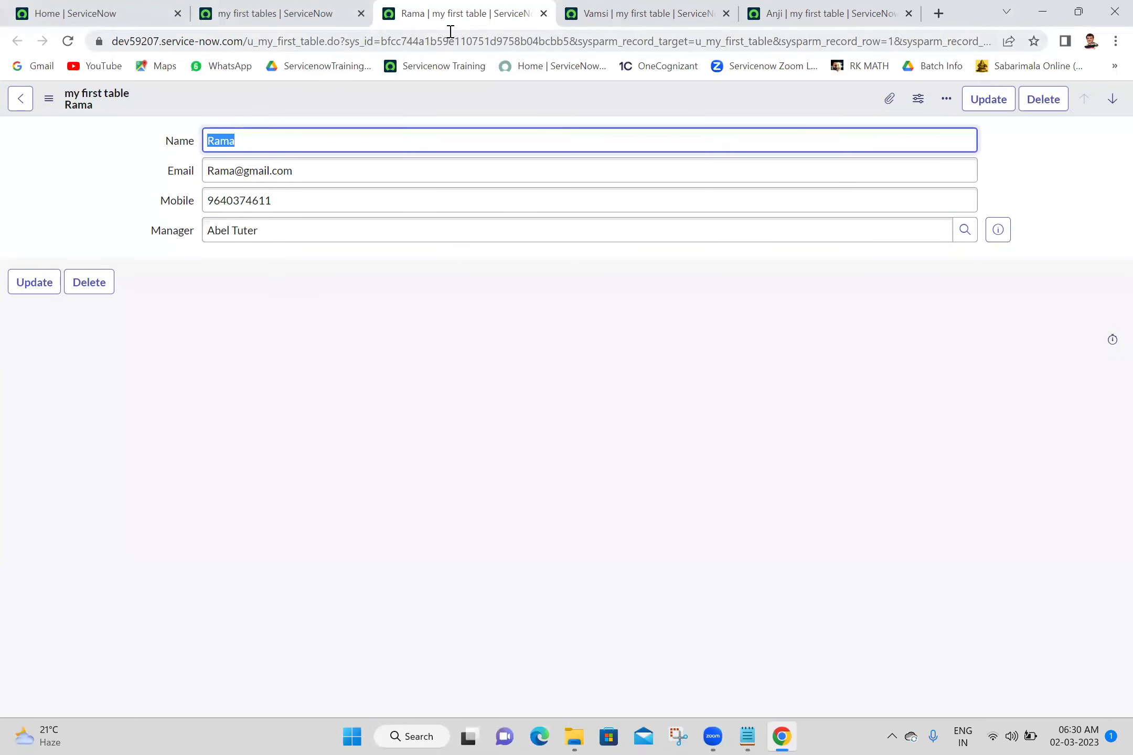
double_click(450, 38)
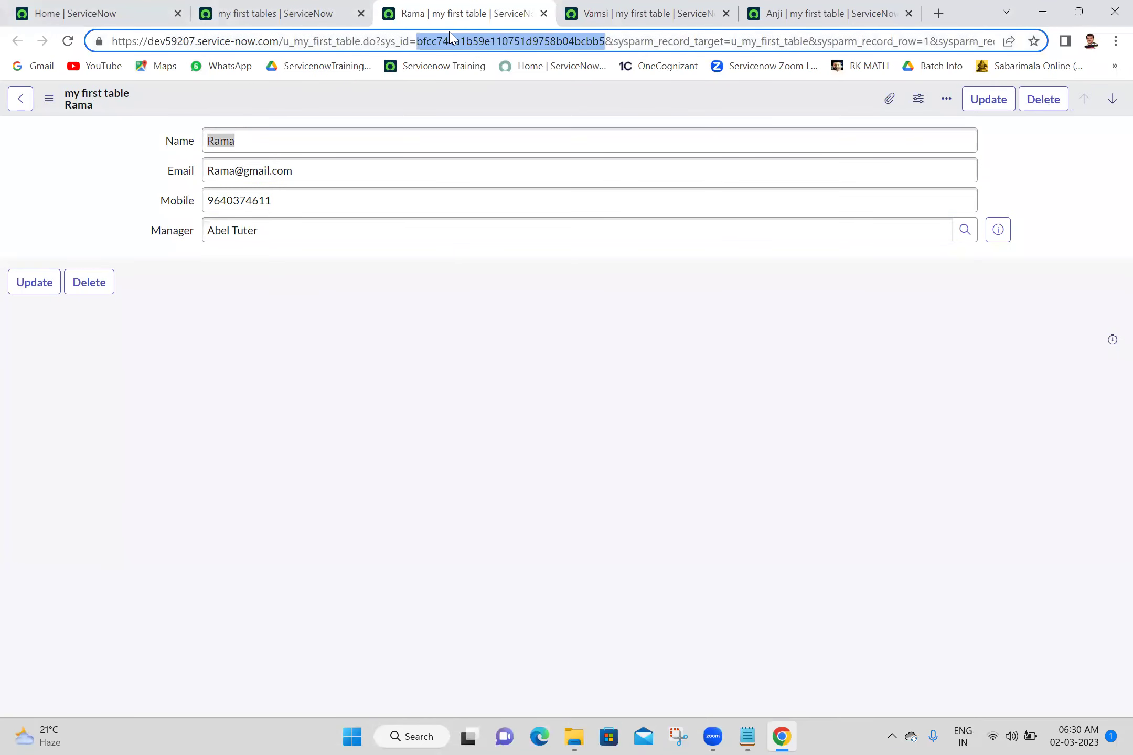
click(485, 298)
click(663, 12)
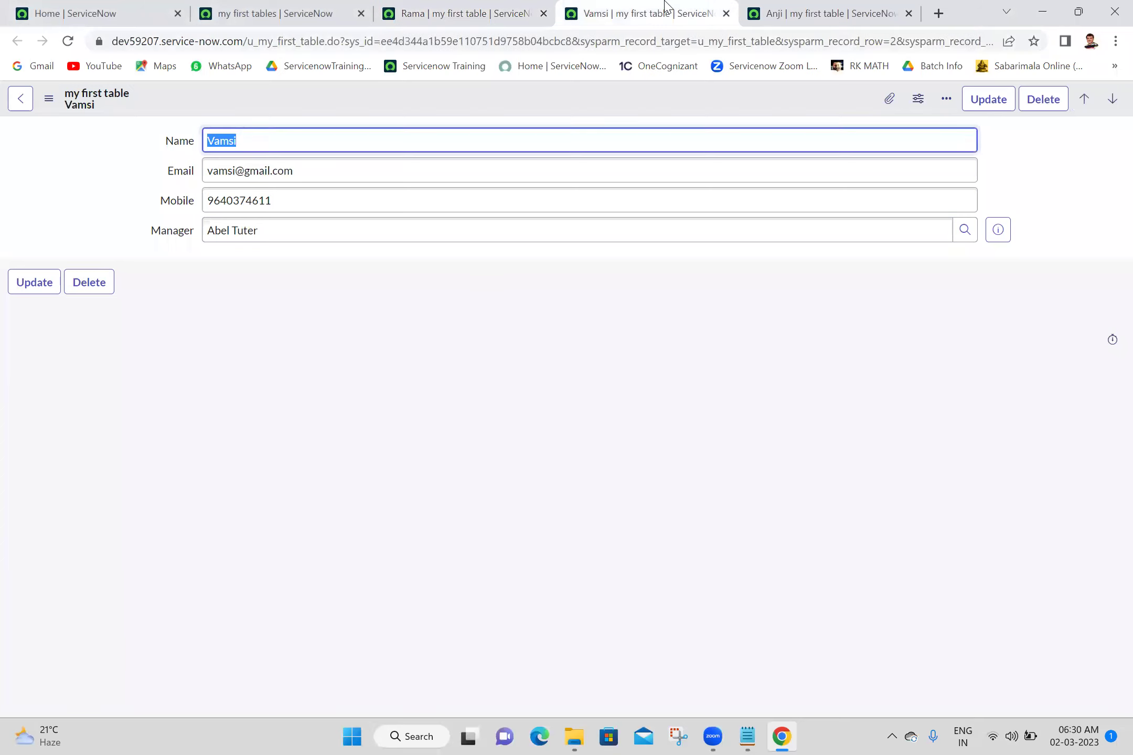
double_click(542, 41)
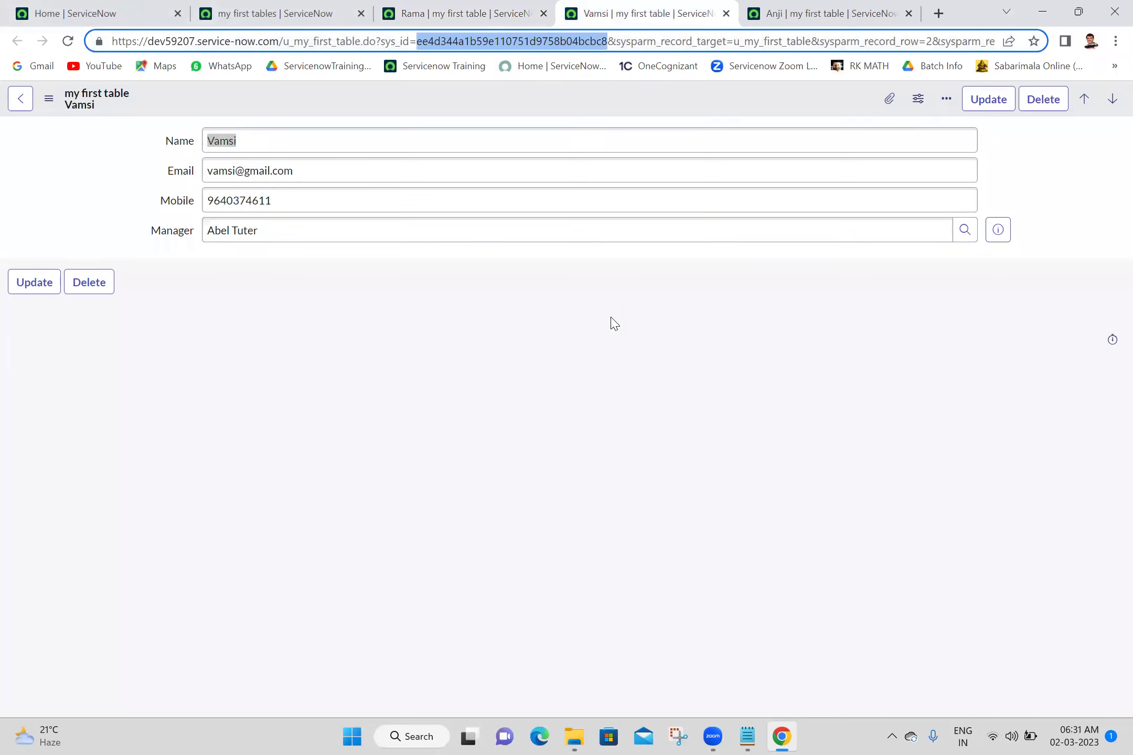
click(854, 8)
double_click(513, 42)
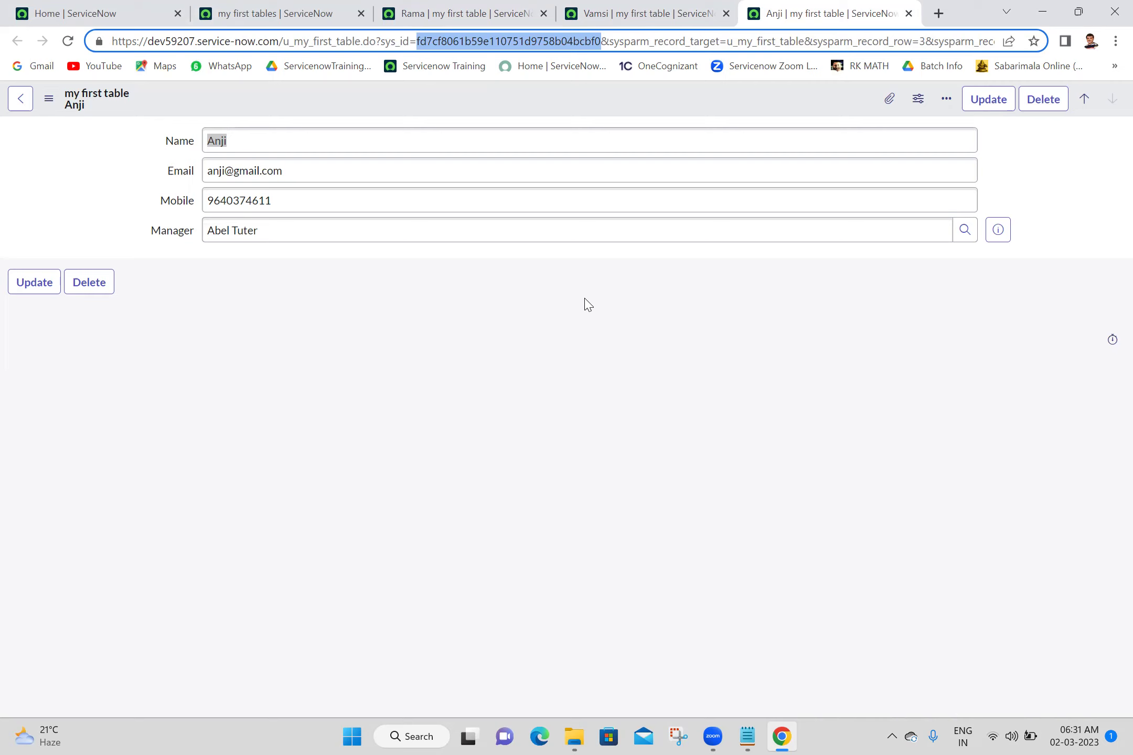
click(676, 8)
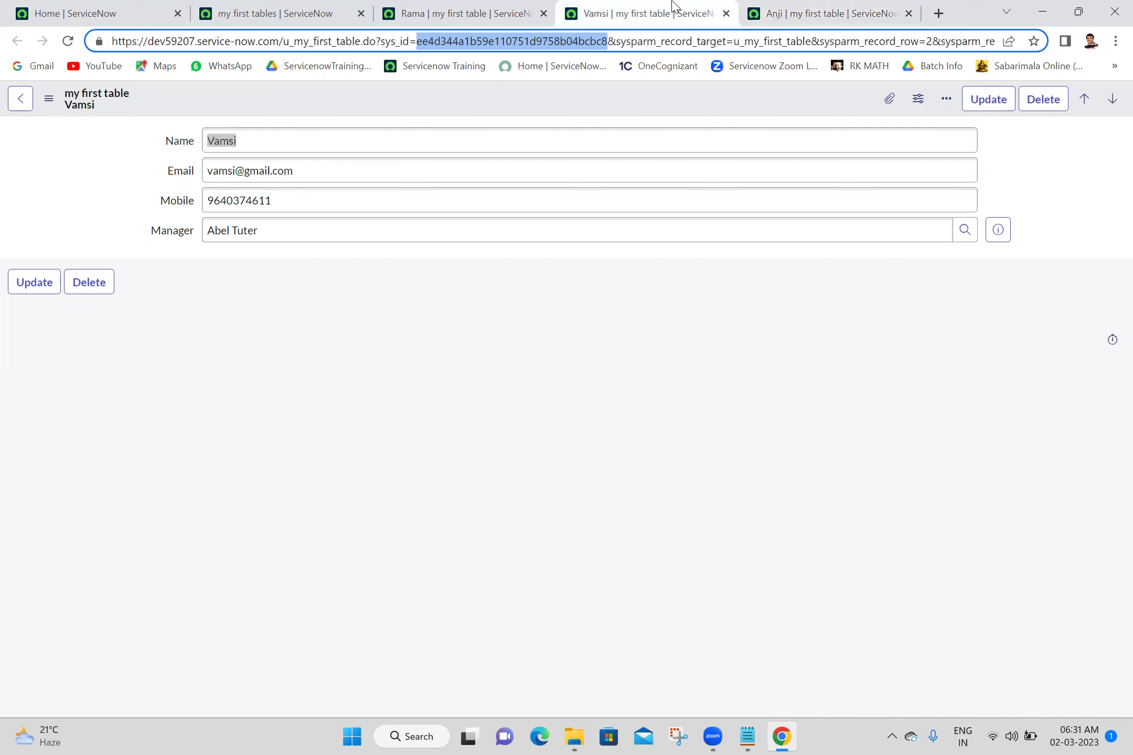
click(847, 8)
click(685, 259)
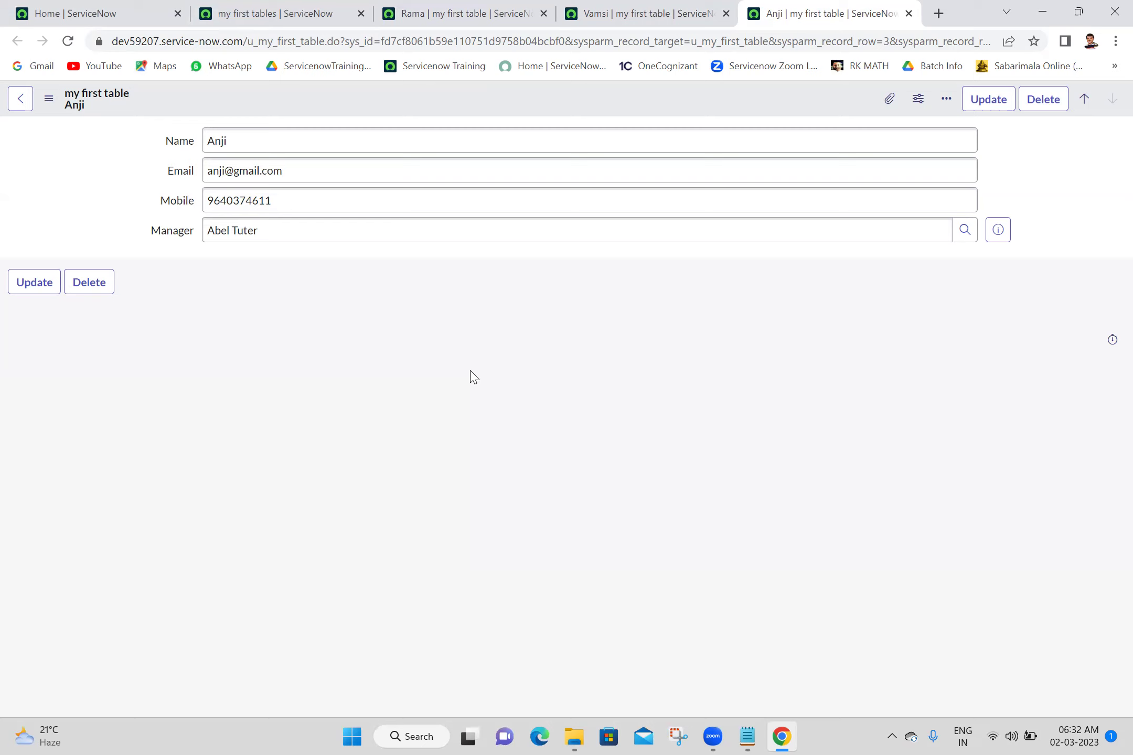
Open my first table's table configuration from the form header menu
right_click(524, 100)
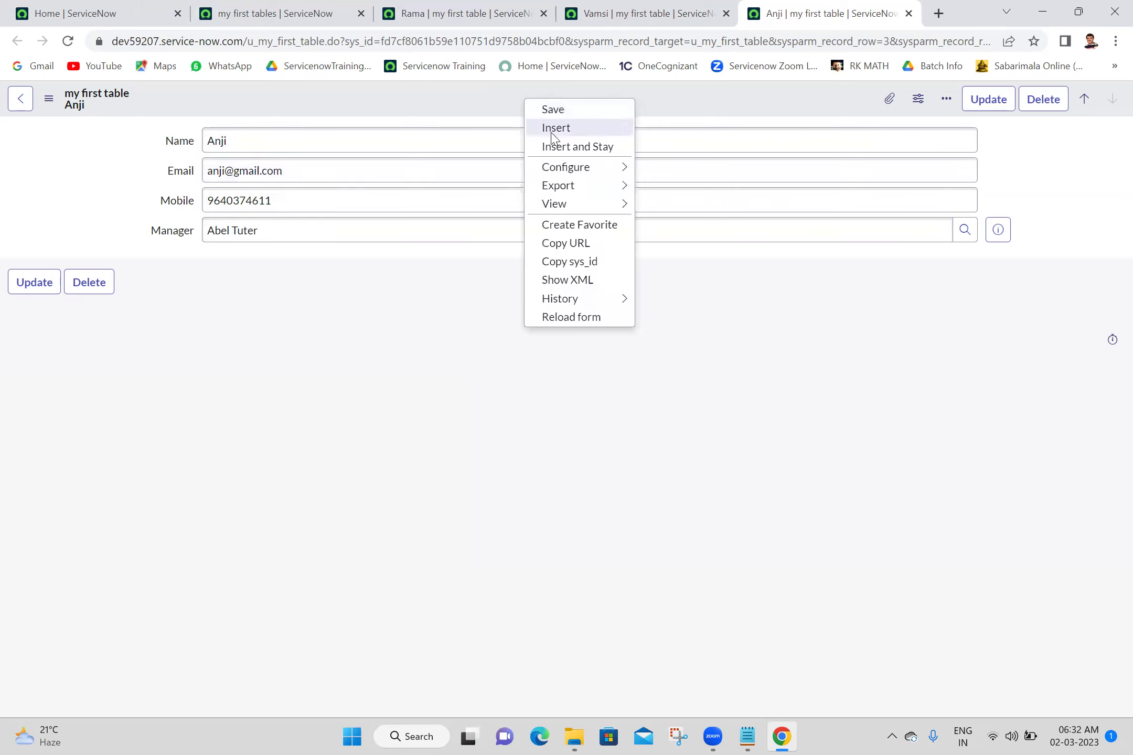
mouse_move(567, 169)
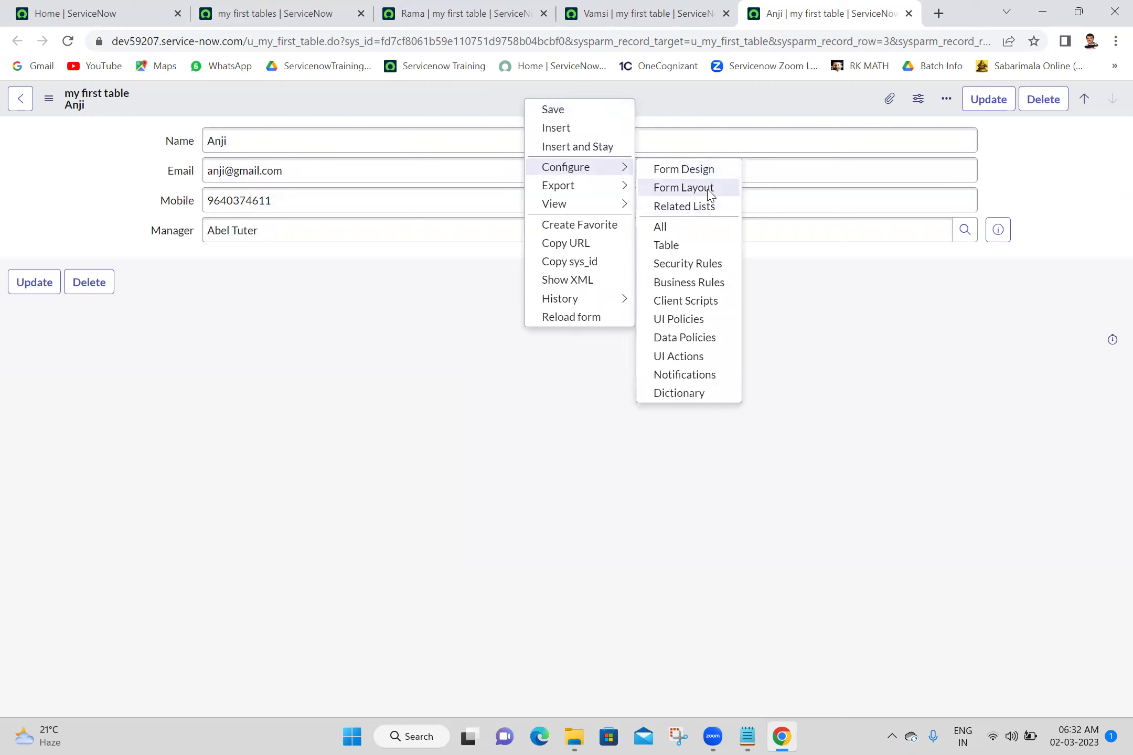
click(667, 245)
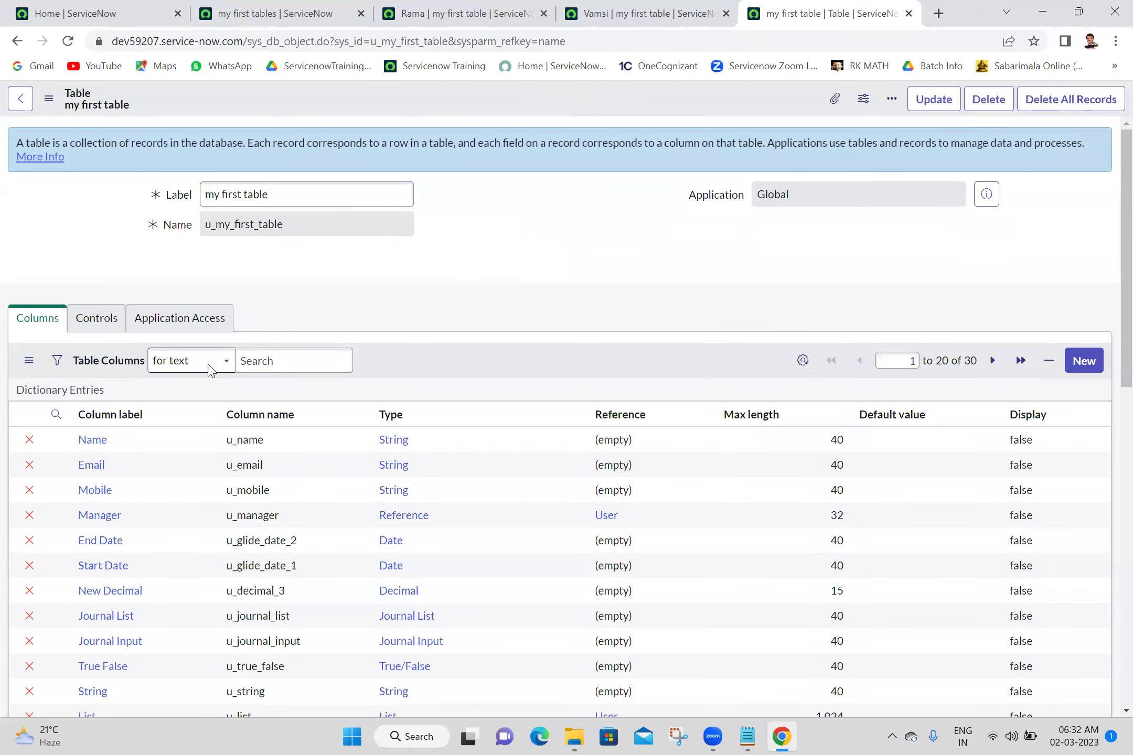
Enable auto-numbering under Controls with prefix MFT replacing MY, and save
click(99, 322)
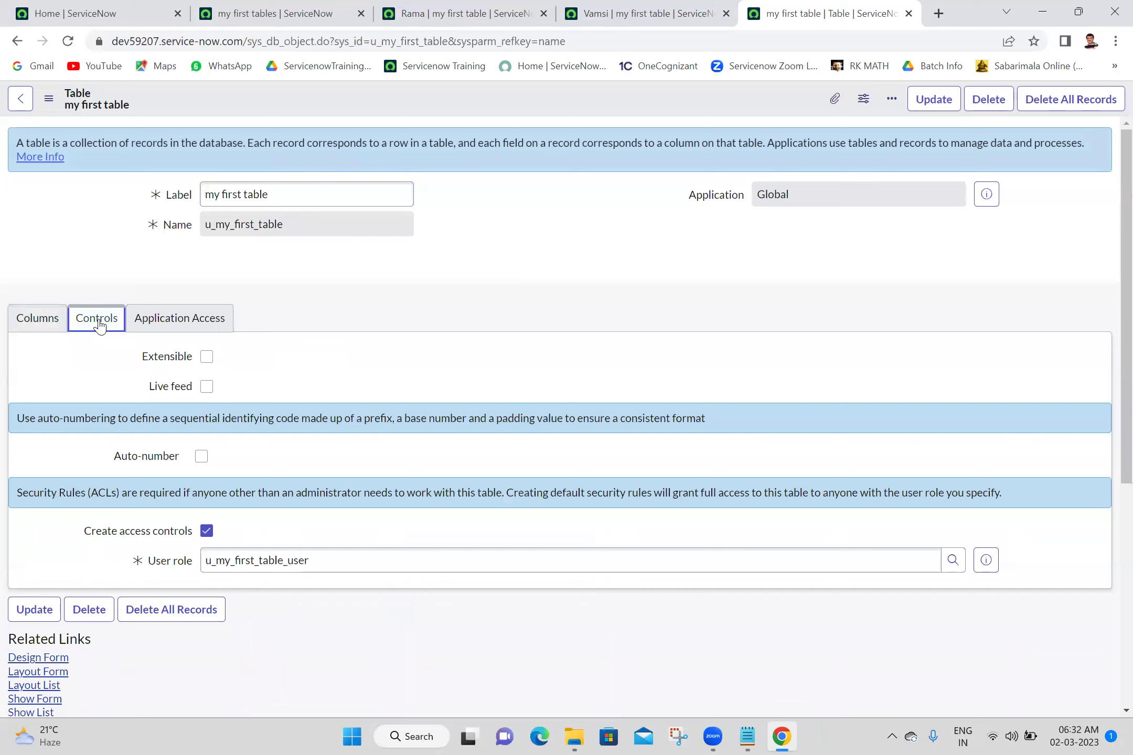
click(202, 456)
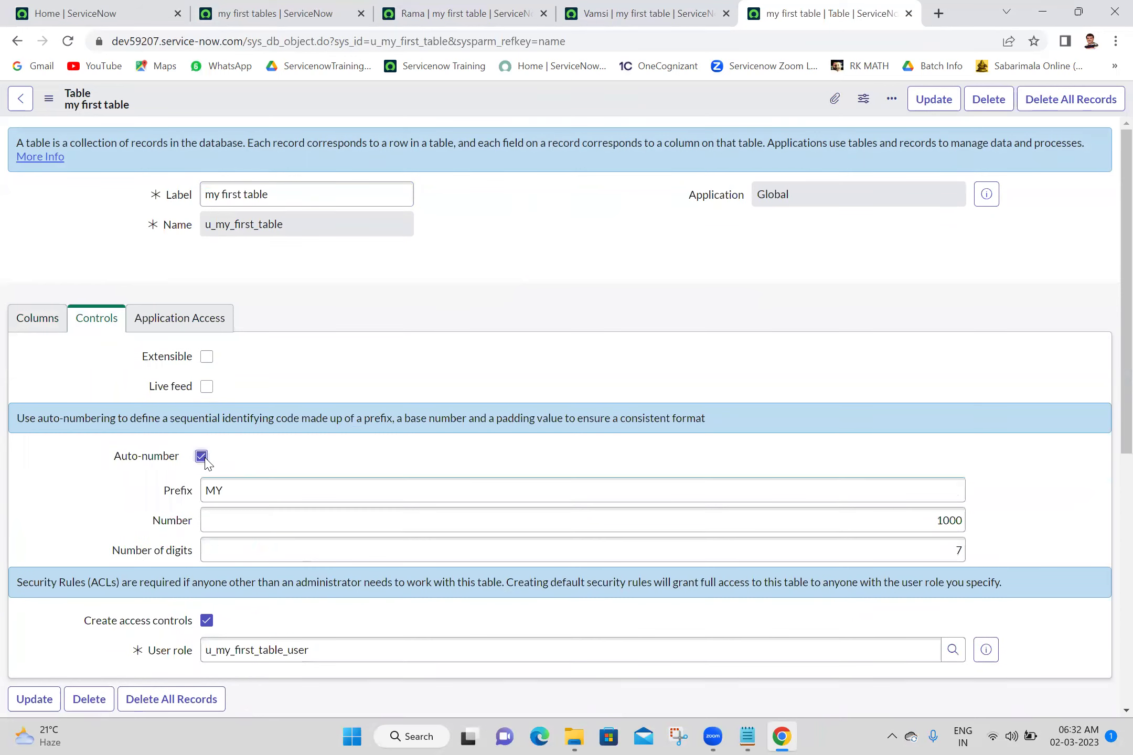
double_click(286, 490)
text(MFT)
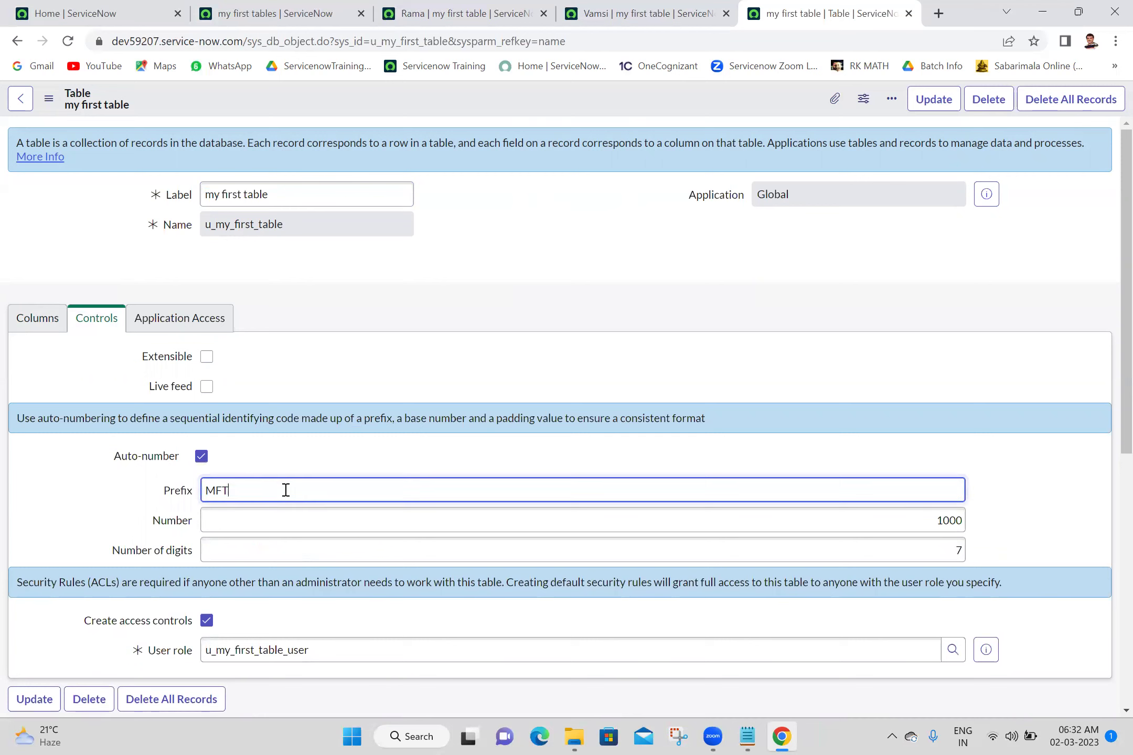
click(640, 385)
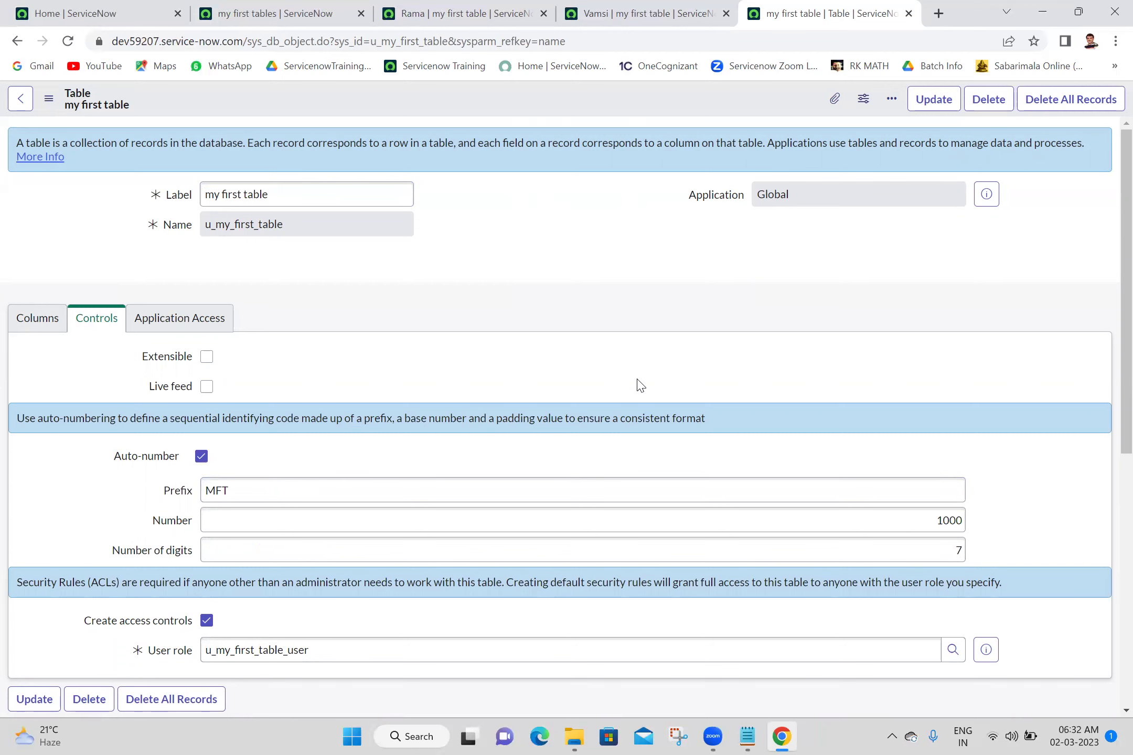
click(932, 112)
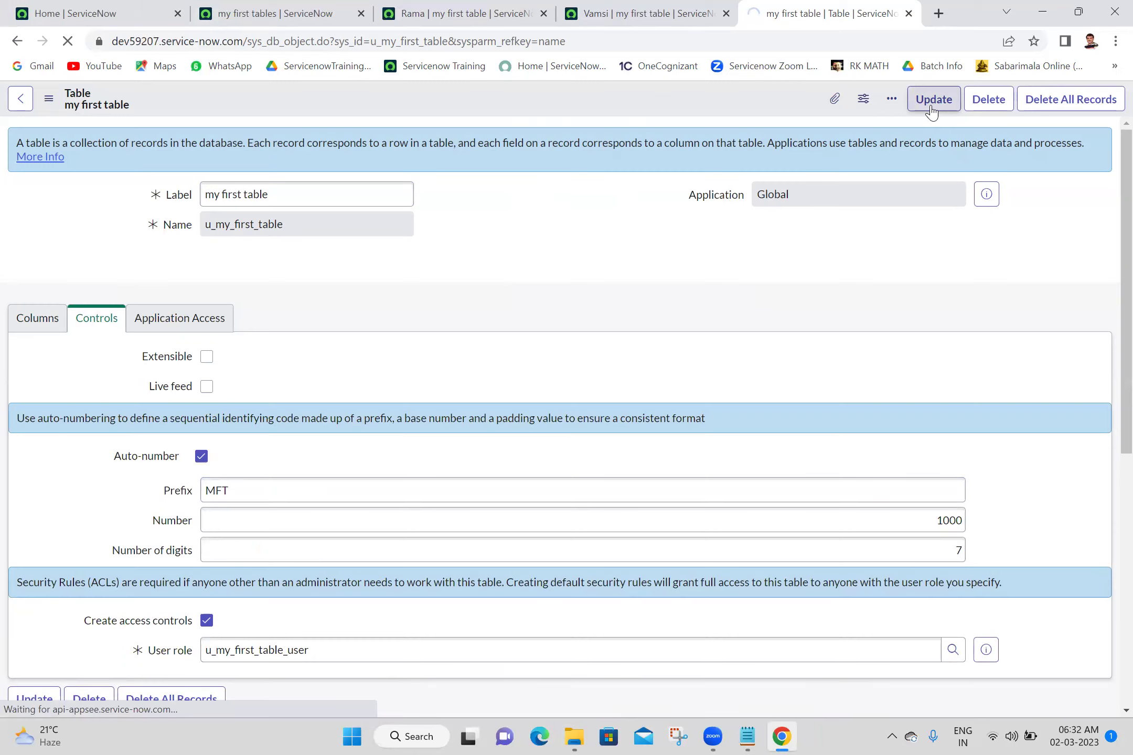
click(618, 392)
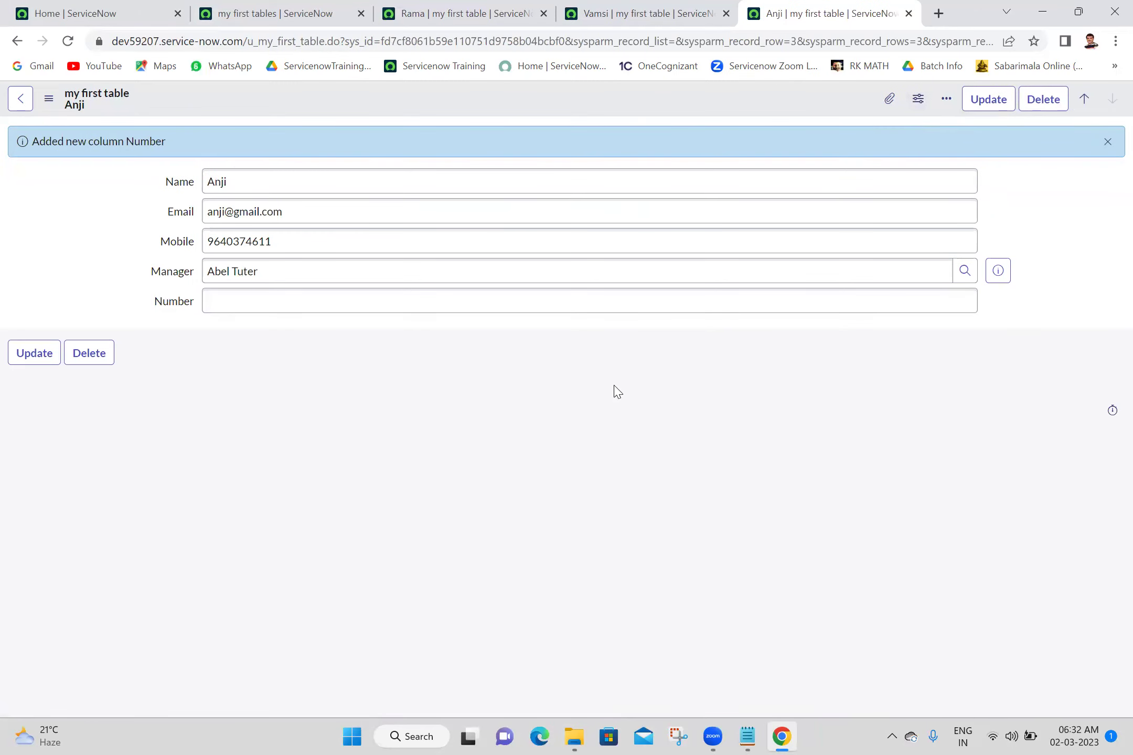
Reload the table list and check each record tab for the new Number column
double_click(506, 39)
click(584, 374)
click(257, 10)
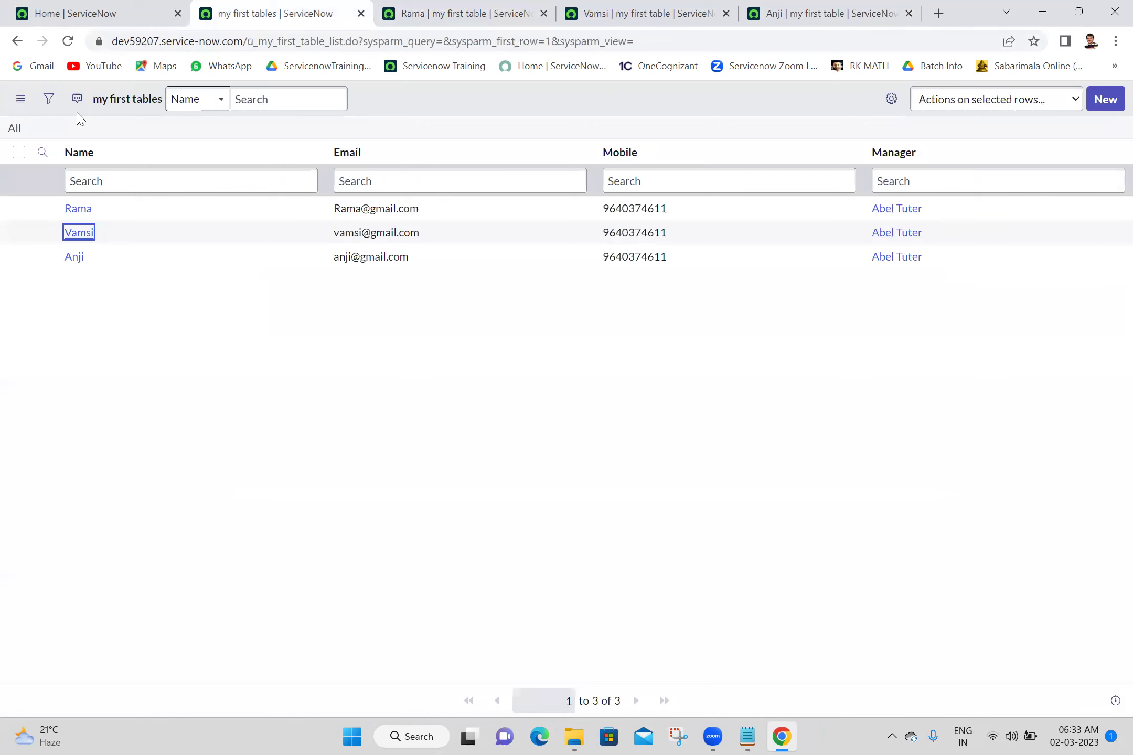
click(66, 49)
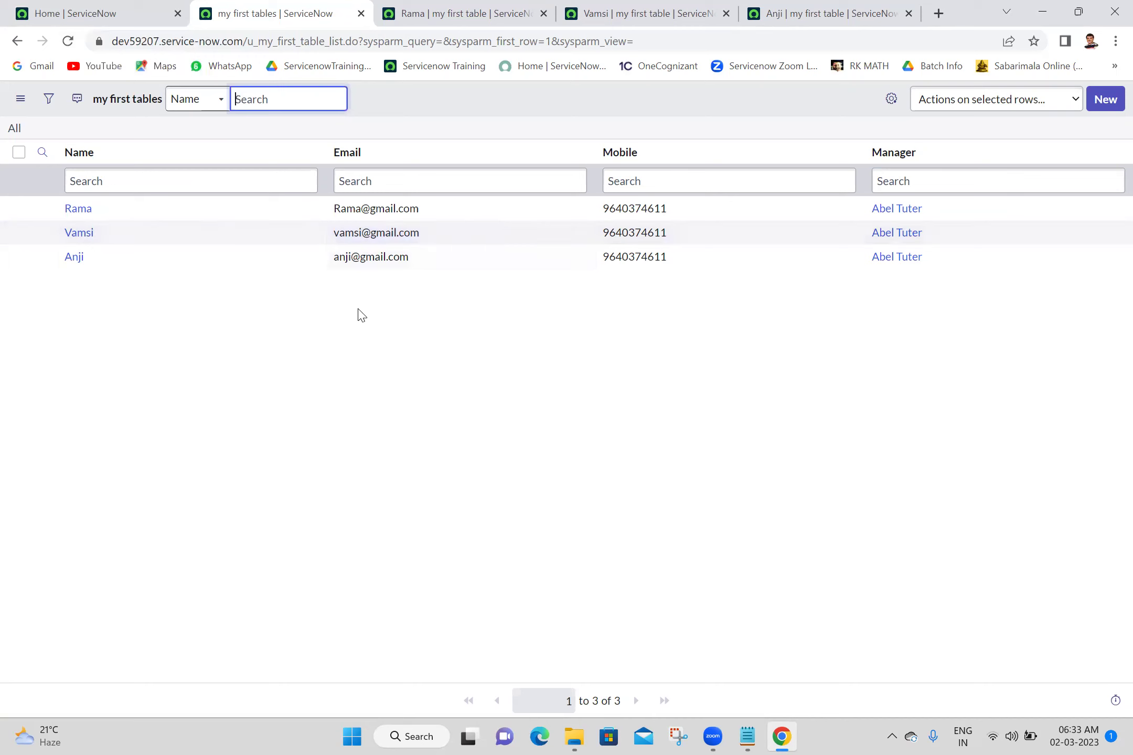
click(495, 4)
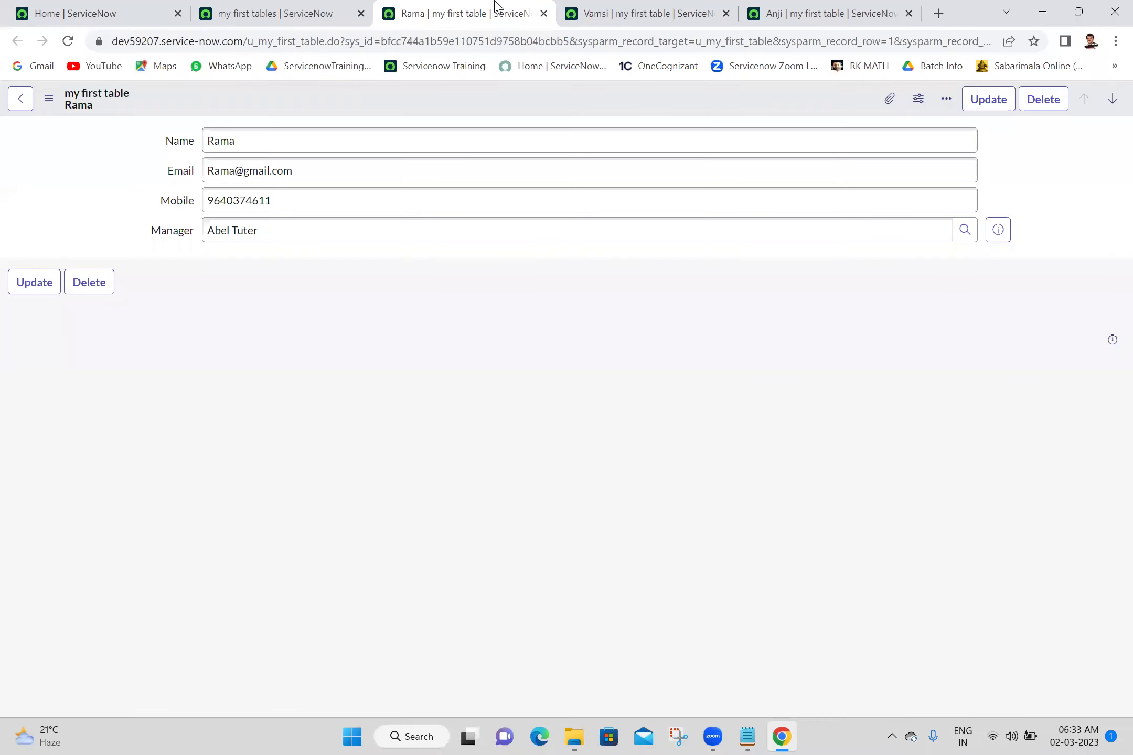
click(663, 10)
click(795, 6)
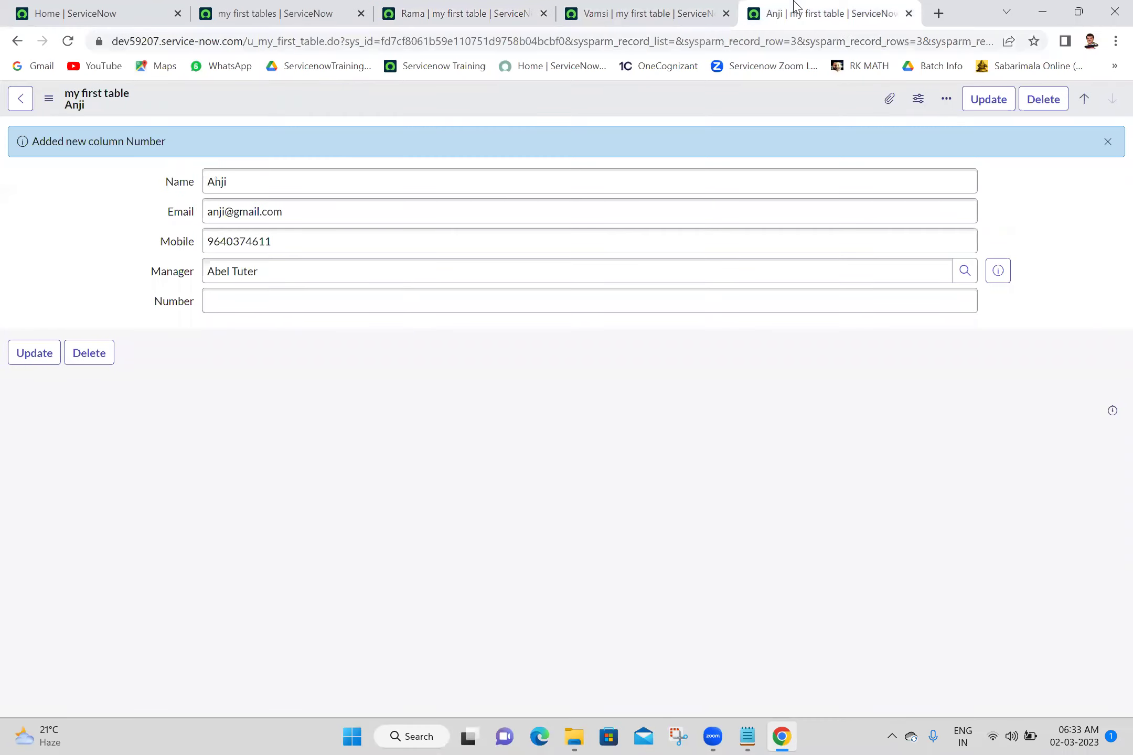
click(340, 7)
Close all tabs except the list and start a new record showing Number MFT0001001
right_click(340, 6)
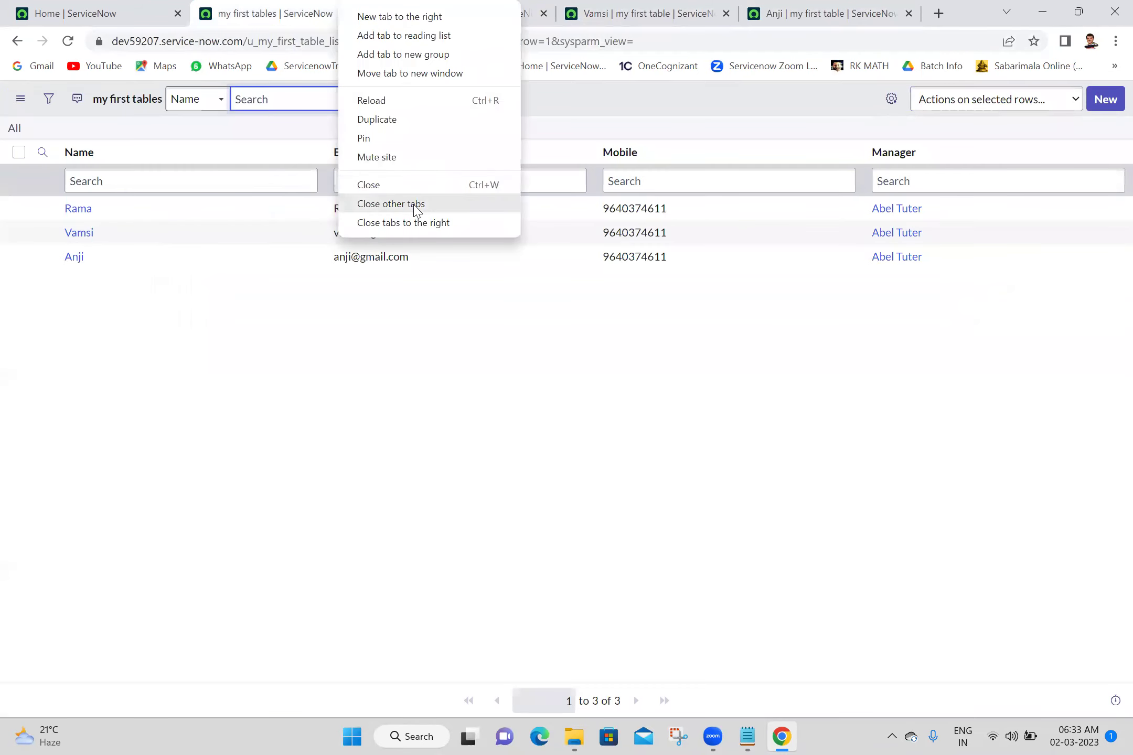
click(431, 224)
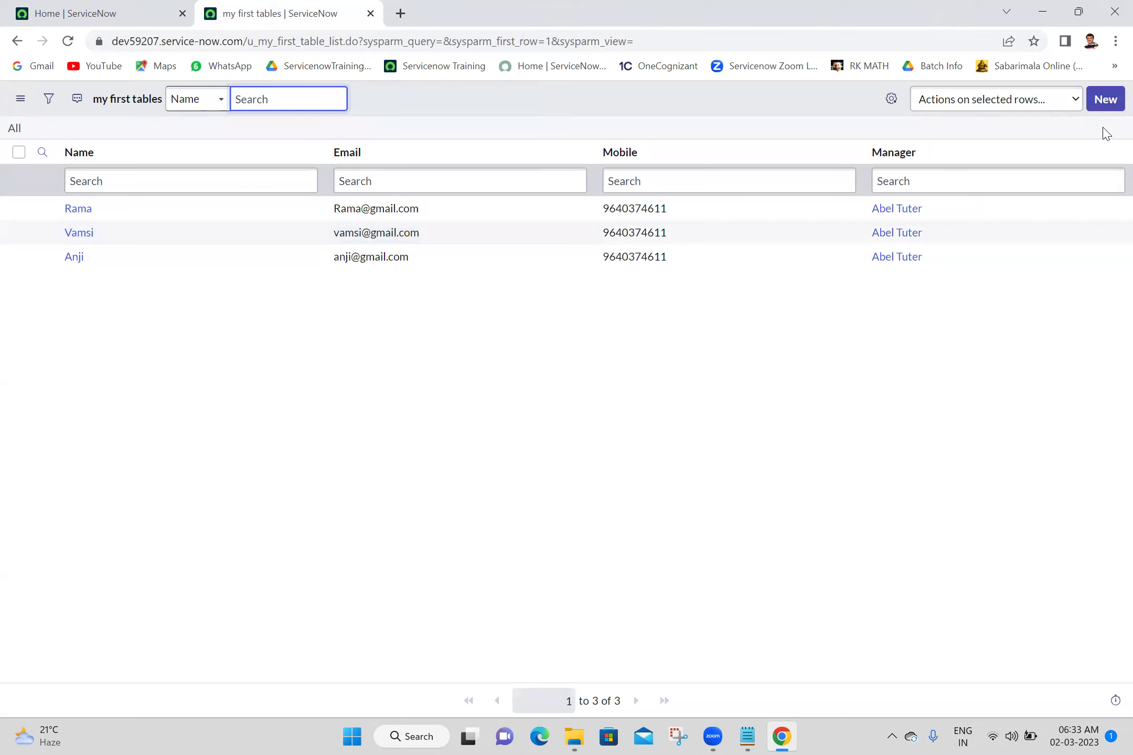
click(1105, 99)
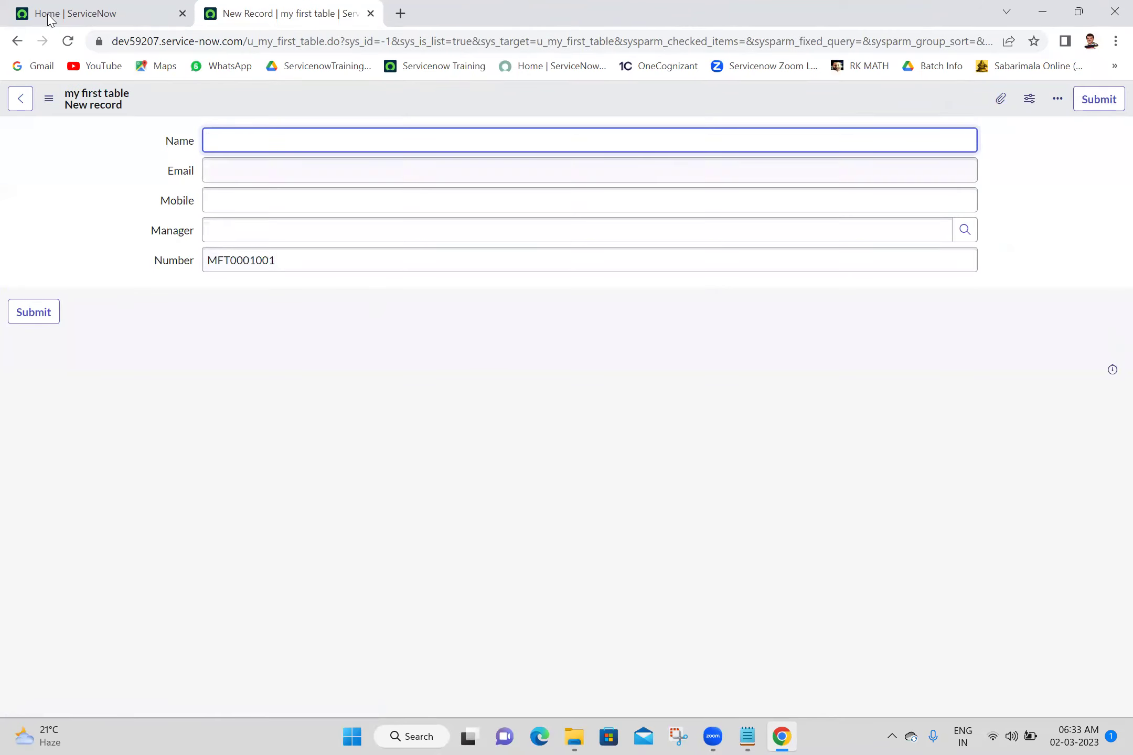
click(67, 41)
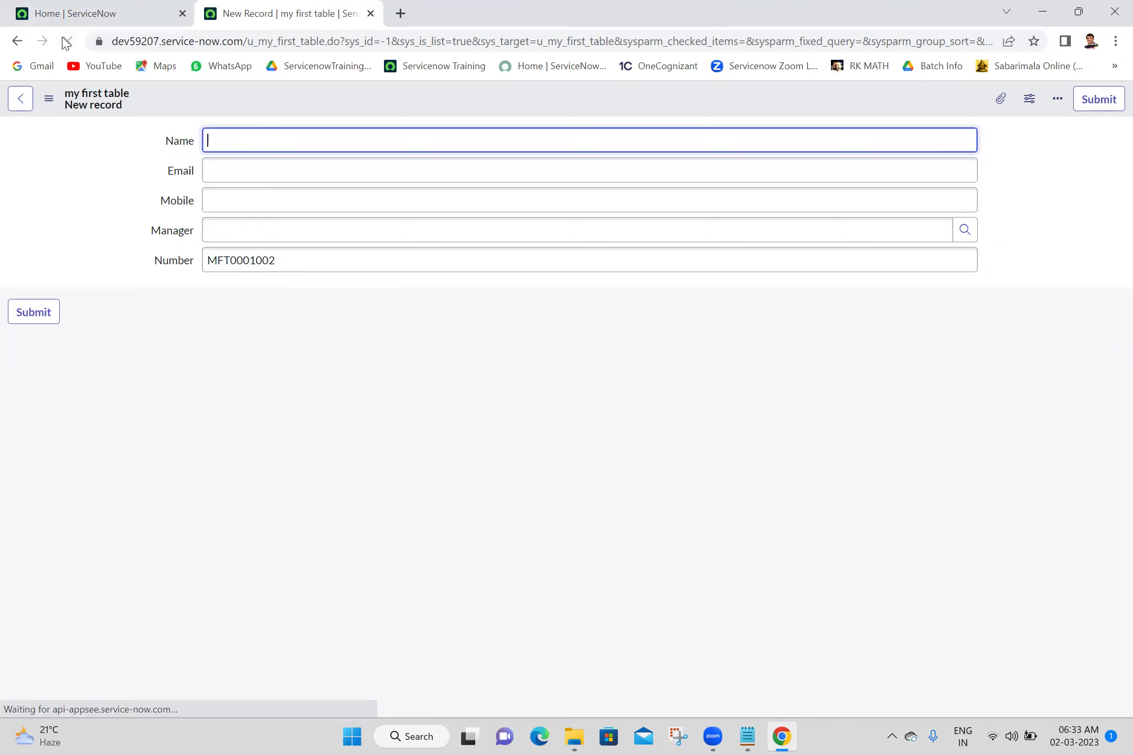
click(67, 42)
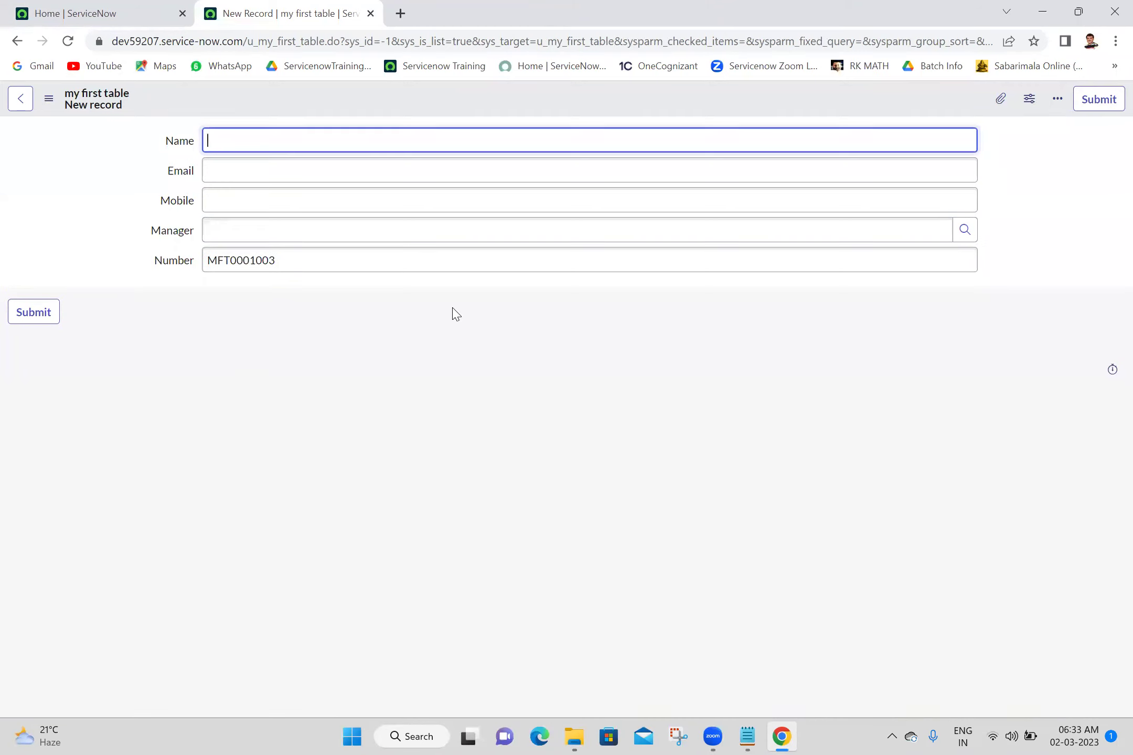
click(689, 501)
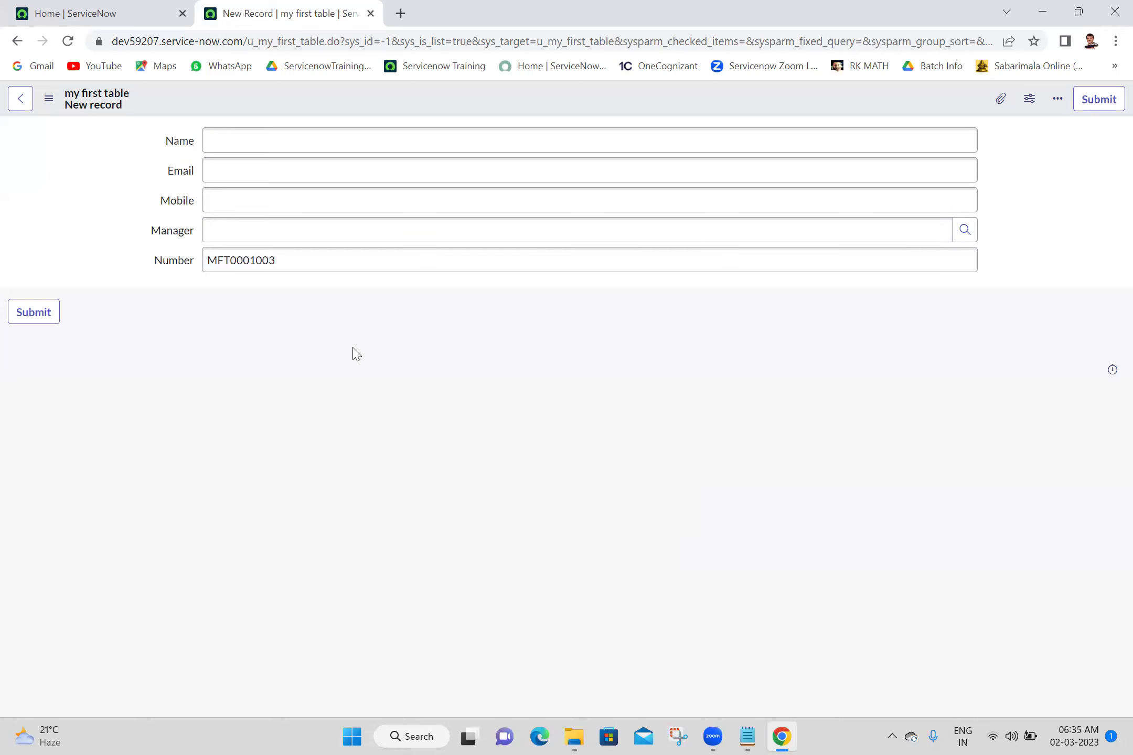
double_click(170, 261)
click(170, 263)
double_click(164, 261)
click(165, 261)
double_click(165, 262)
click(165, 268)
click(217, 286)
click(172, 257)
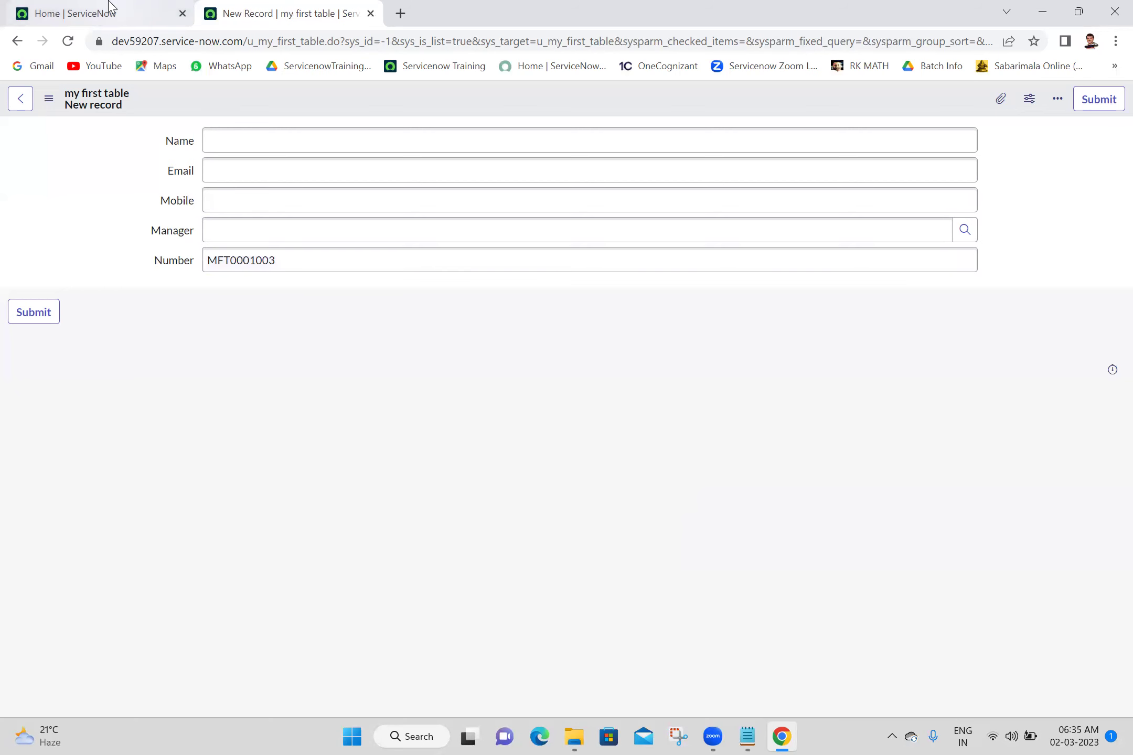
click(106, 8)
click(279, 8)
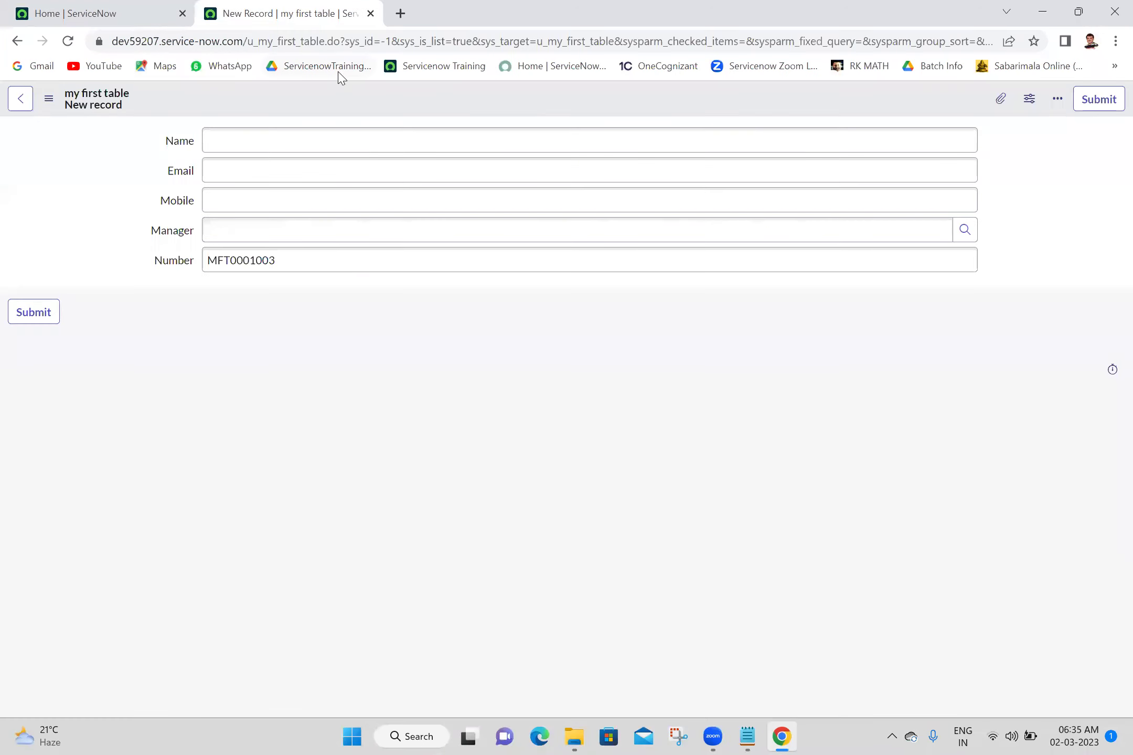
On the Home tab, filter the All navigator on 'number' to reveal Number Maintenance
right_click(355, 95)
mouse_move(377, 127)
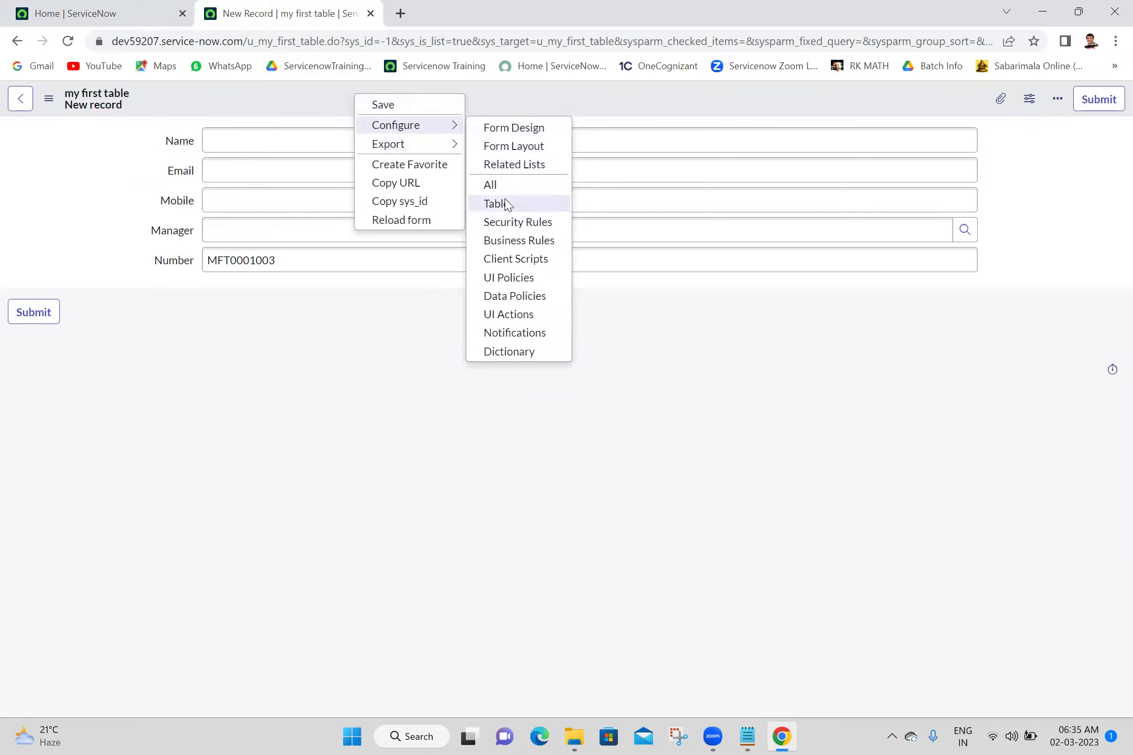
click(312, 451)
click(130, 8)
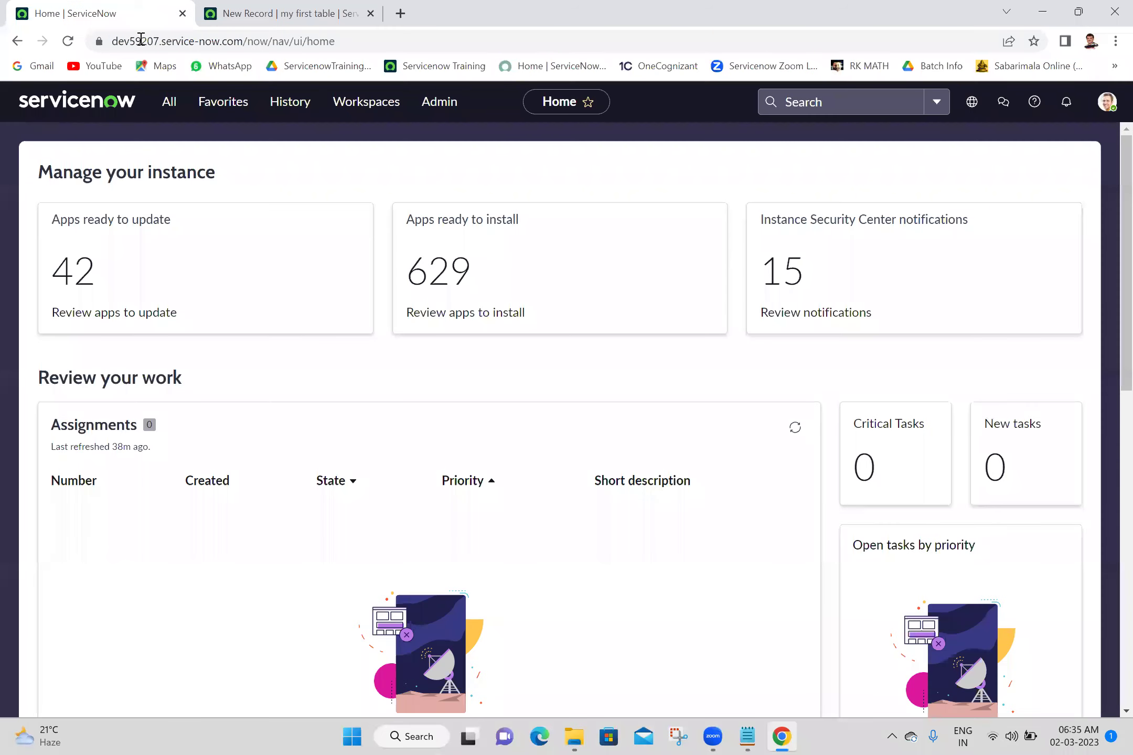
click(179, 111)
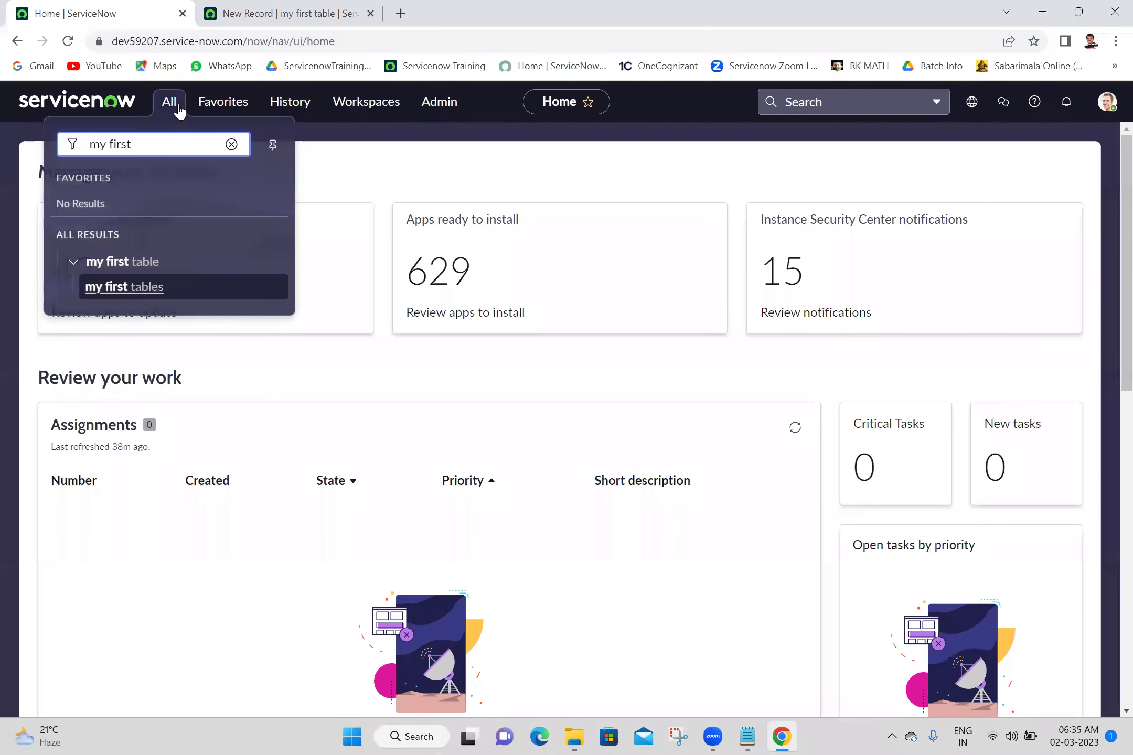
triple_click(176, 140)
text(number)
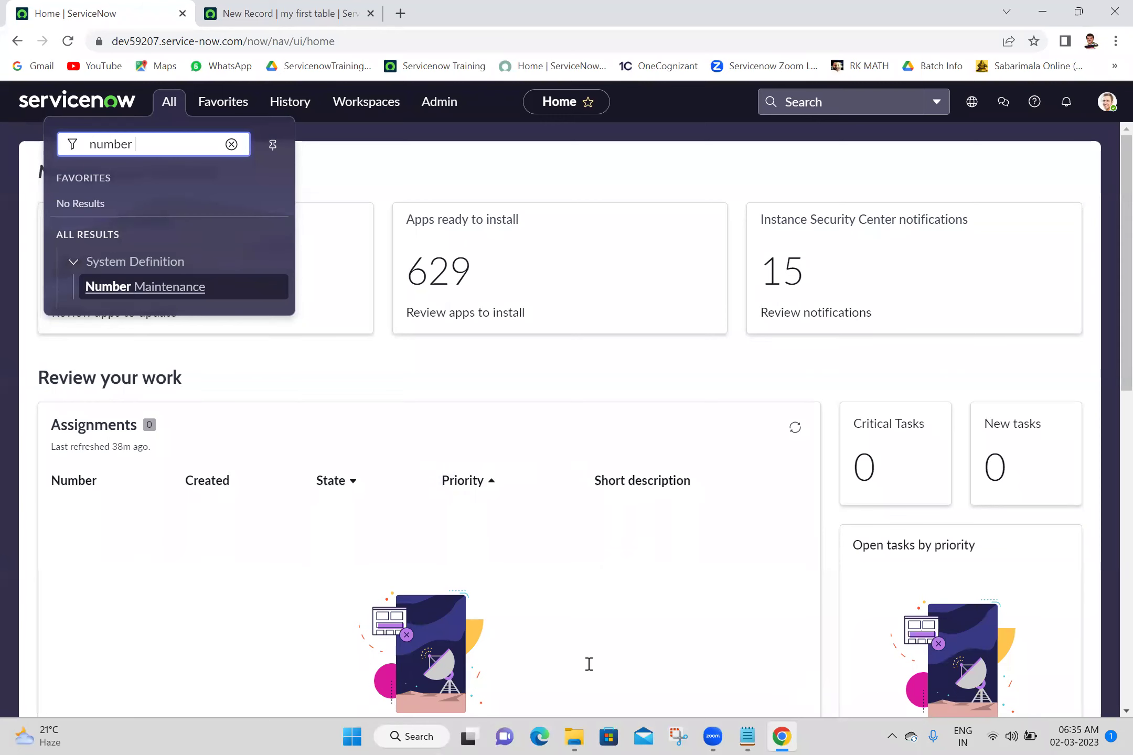
Add 'System Definition -->Number Maintainance' and 'Number Maintainance=' lines to the Batch 18 notes and save
key(alt+Tab)
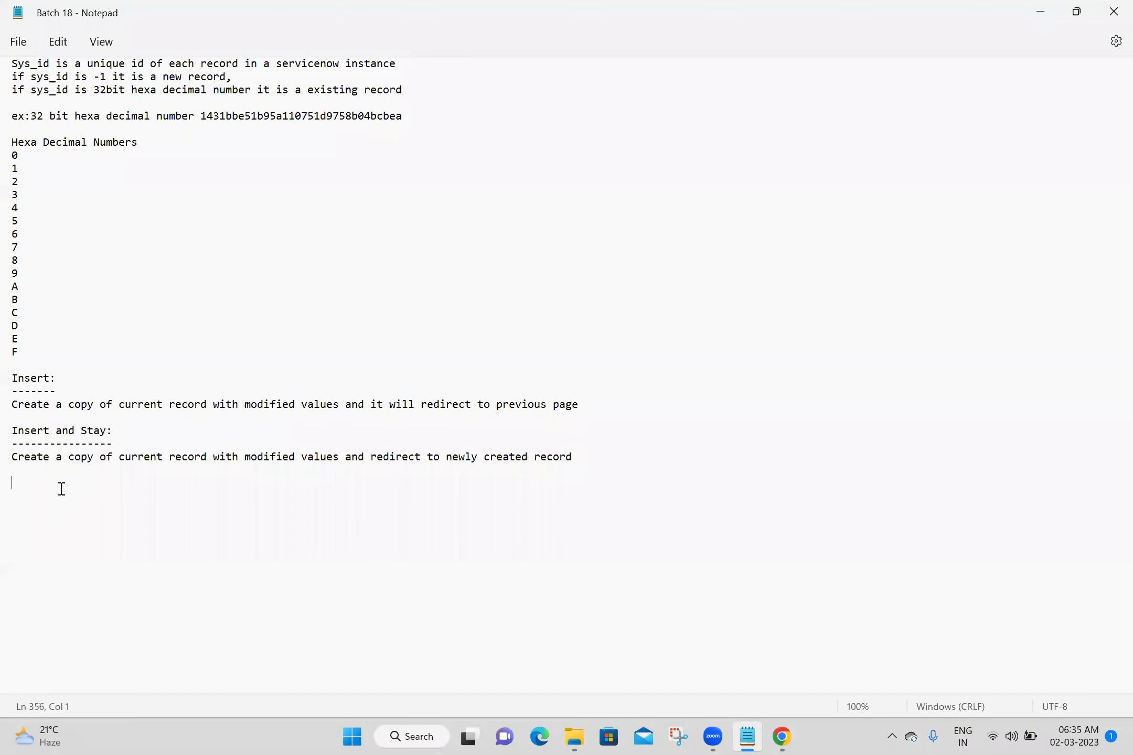
text(Syst)
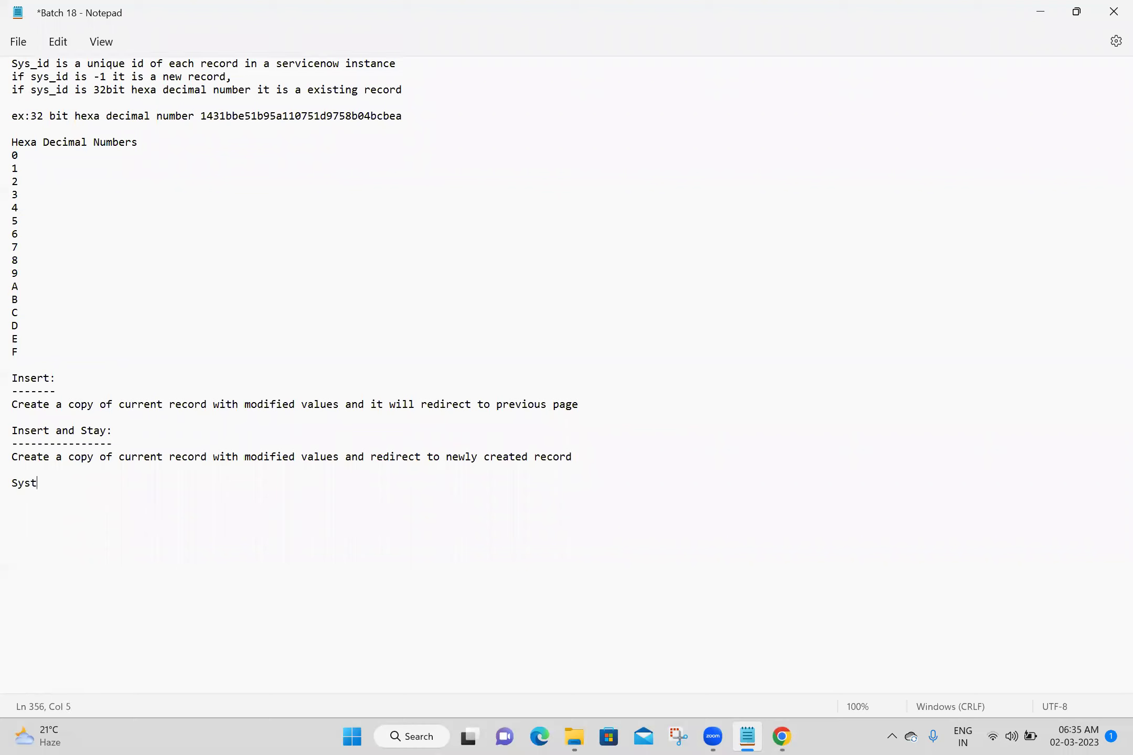
text(em Definition -->Number M)
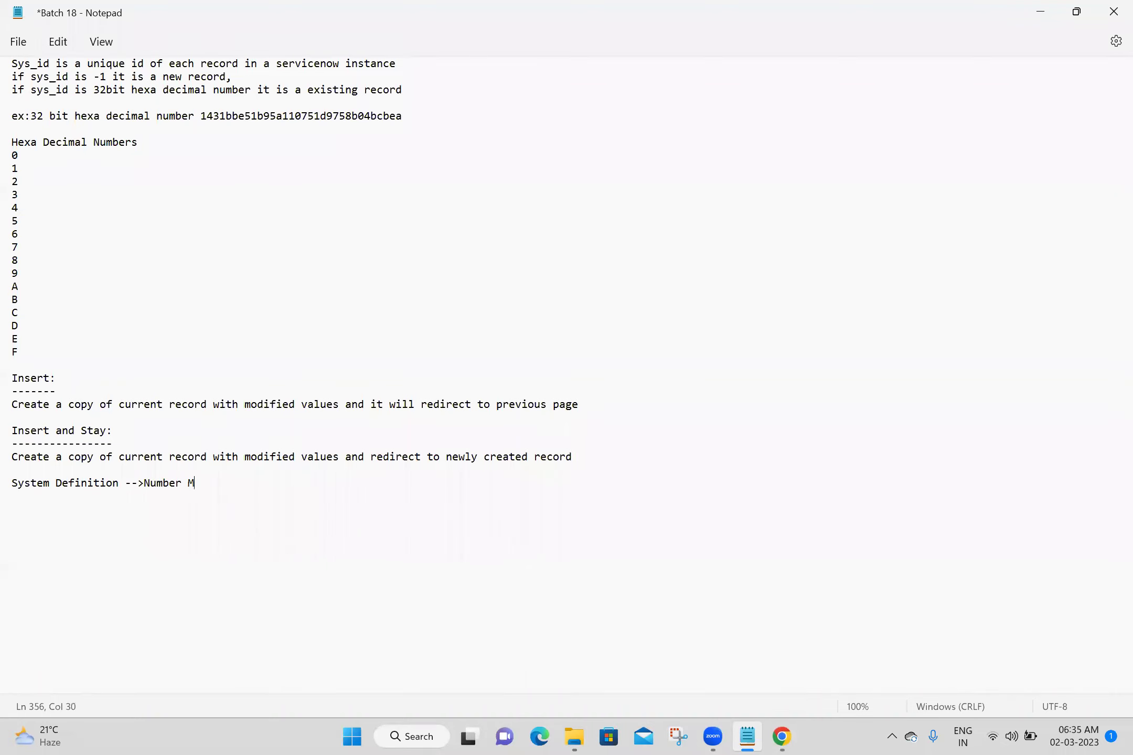
text(aintainance)
key(Return)
key(Return)
text(Number Mainta)
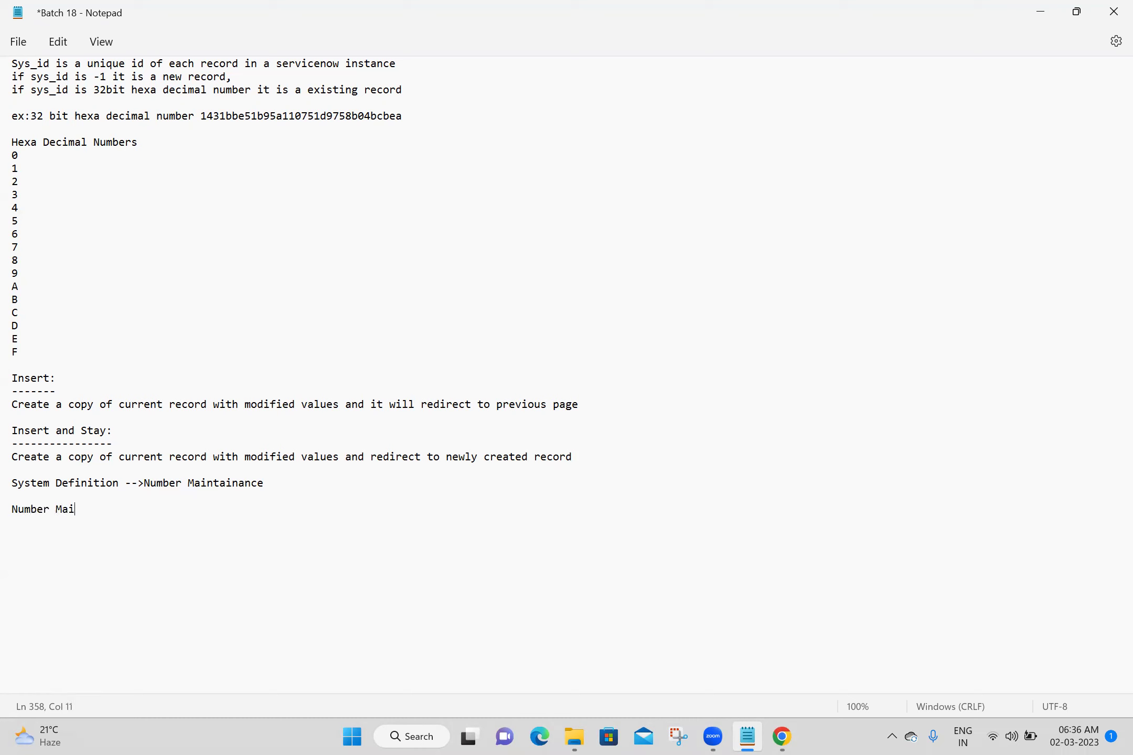
text(inance=)
key(ctrl+s)
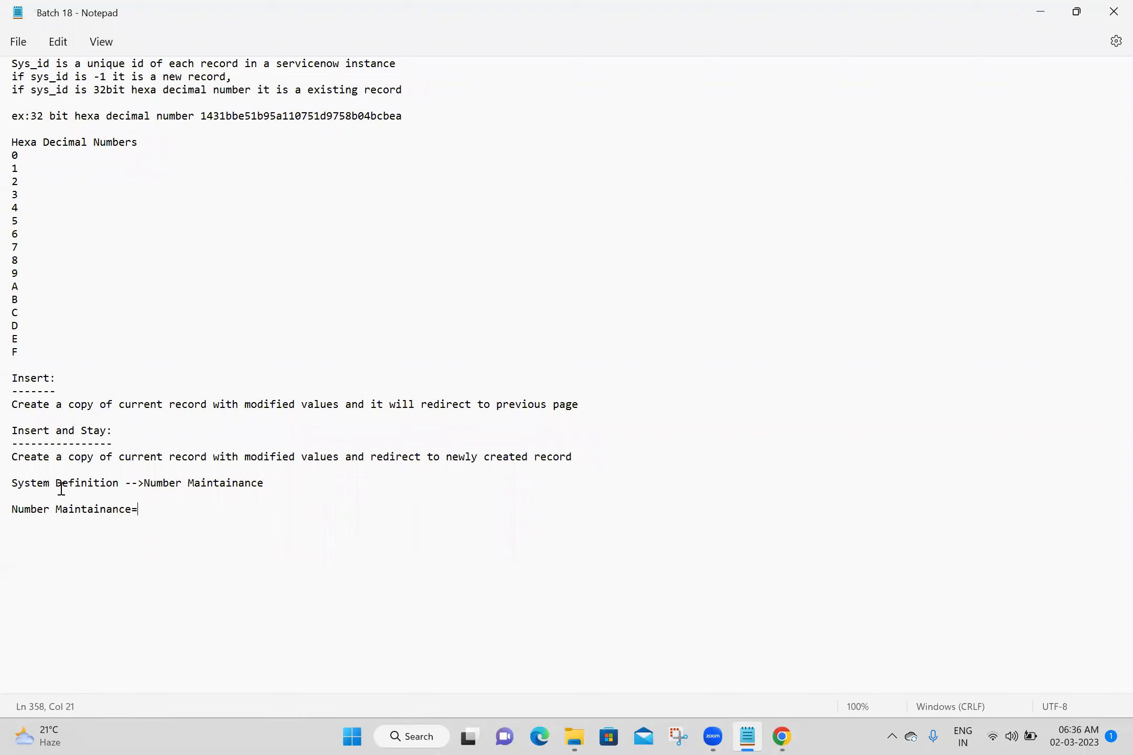
click(782, 737)
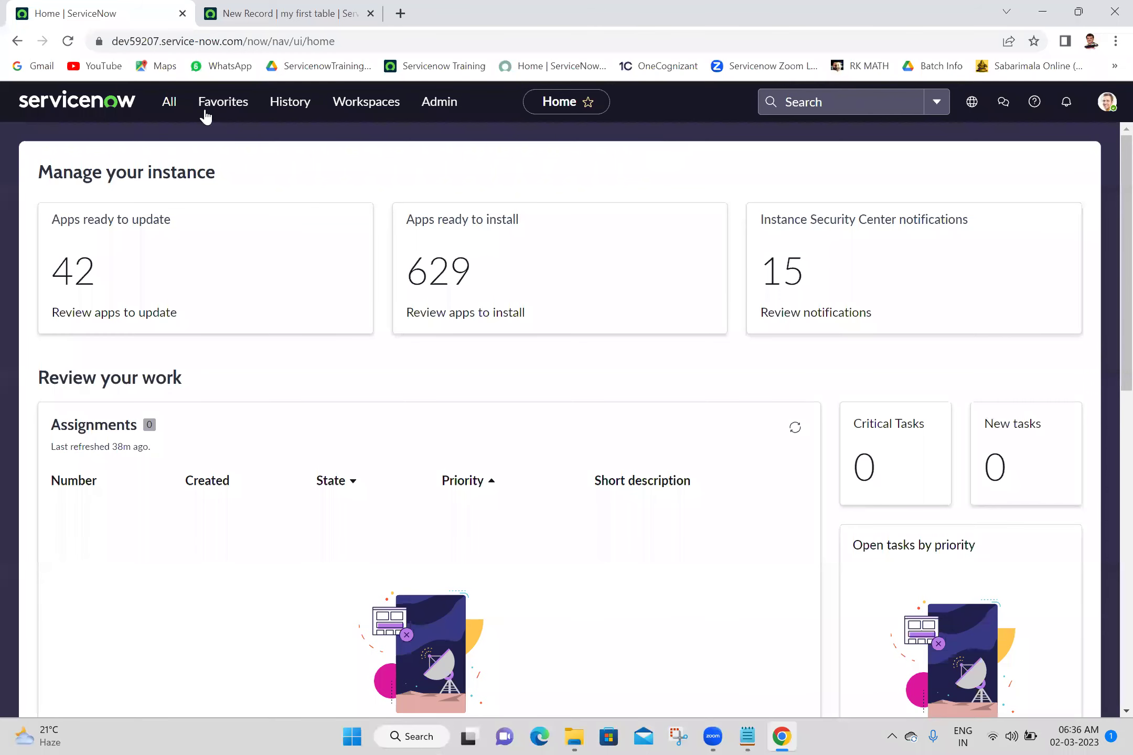
Open System Definition > Number Maintenance and select sys_number in the page address
click(169, 102)
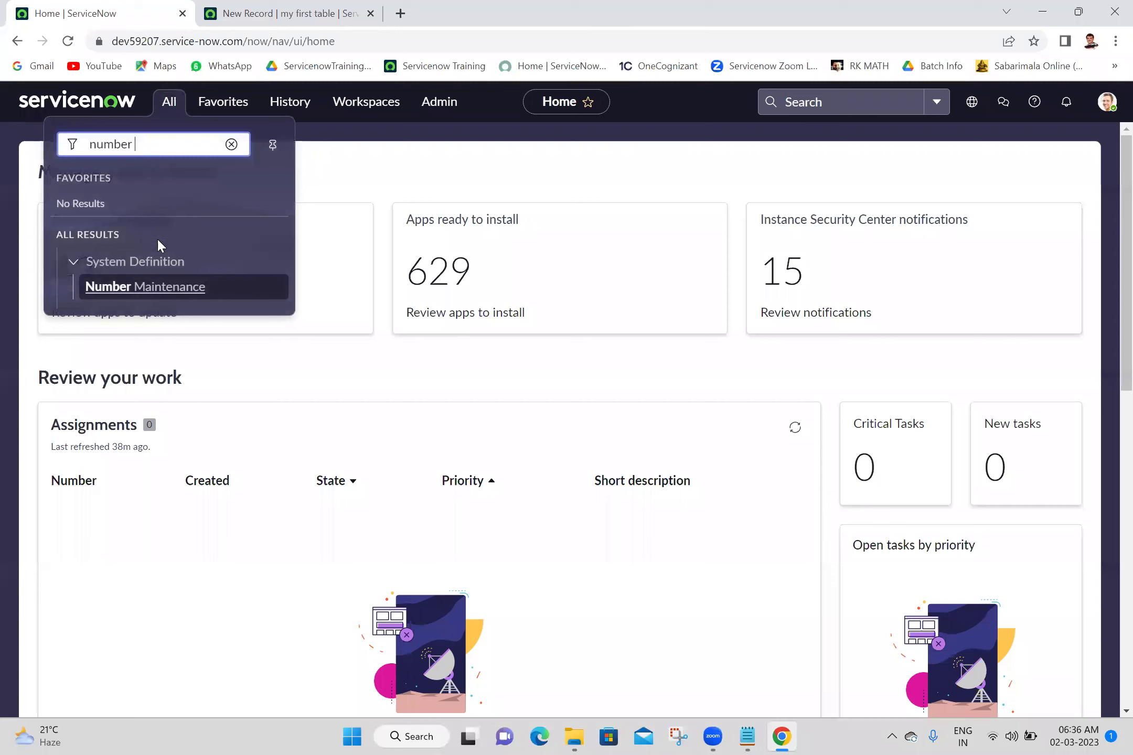
click(164, 290)
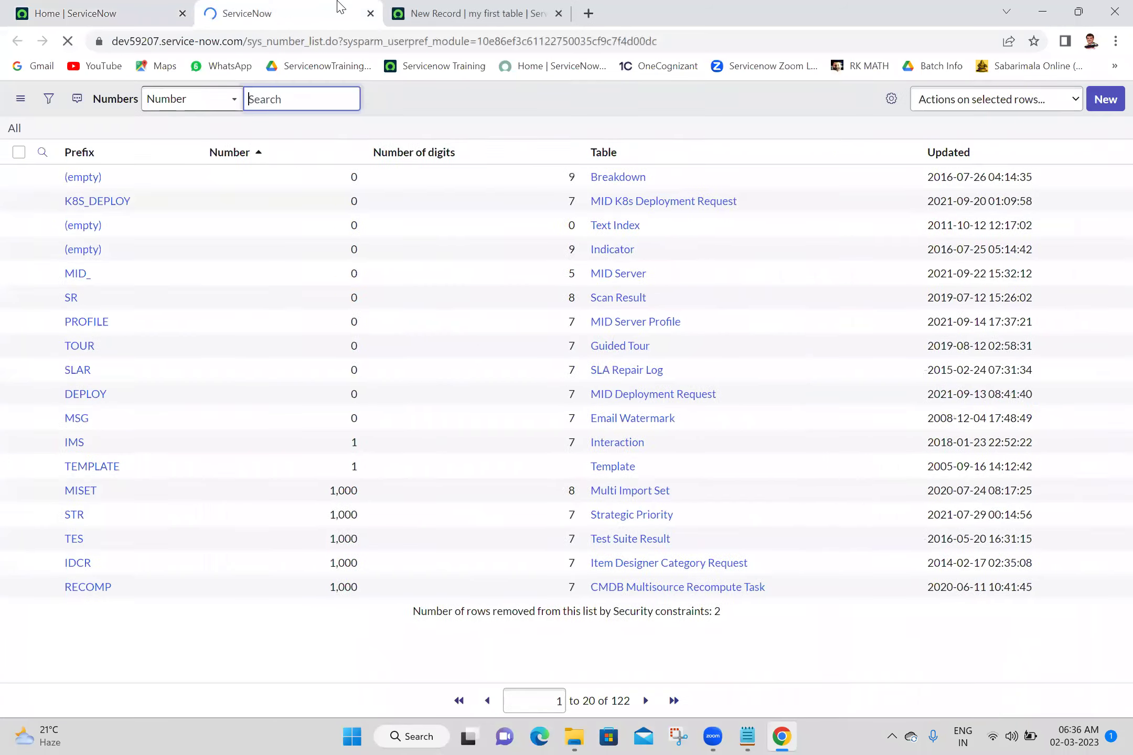
click(251, 41)
drag(252, 41, 308, 47)
key(ctrl+c)
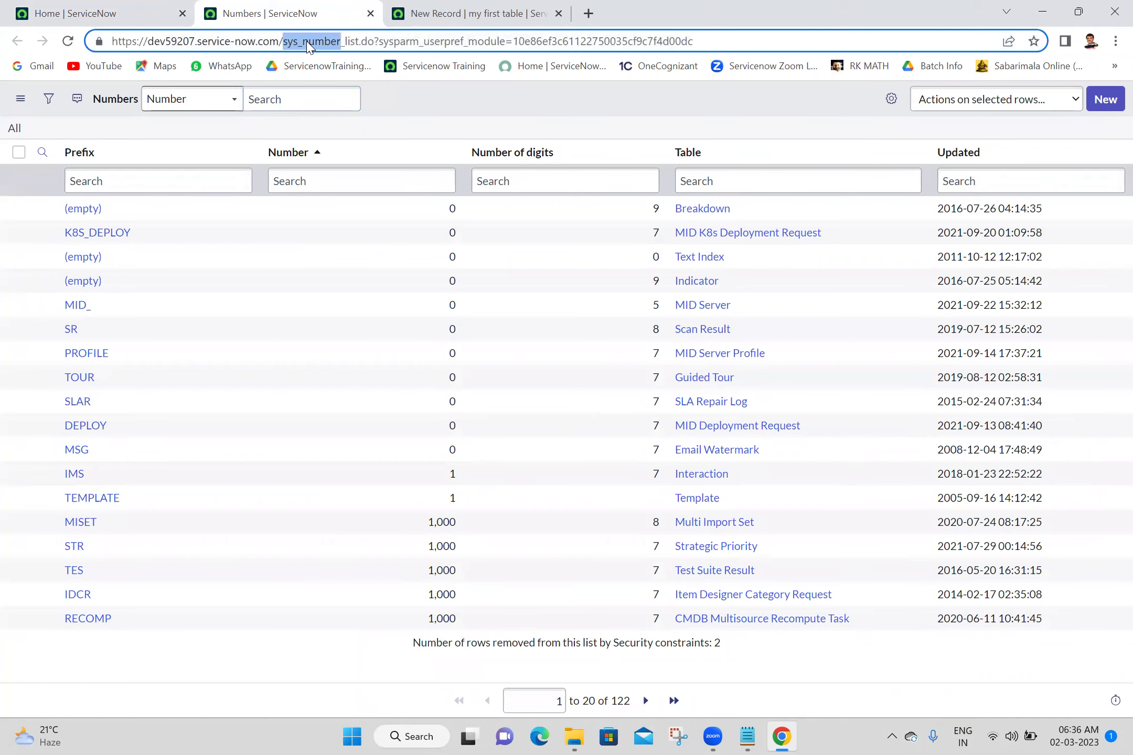
Paste sys_number after 'Number Maintainance=' in the Batch 18 notes and save them
click(744, 736)
key(ctrl+v)
key(Return)
key(Return)
key(ctrl+s)
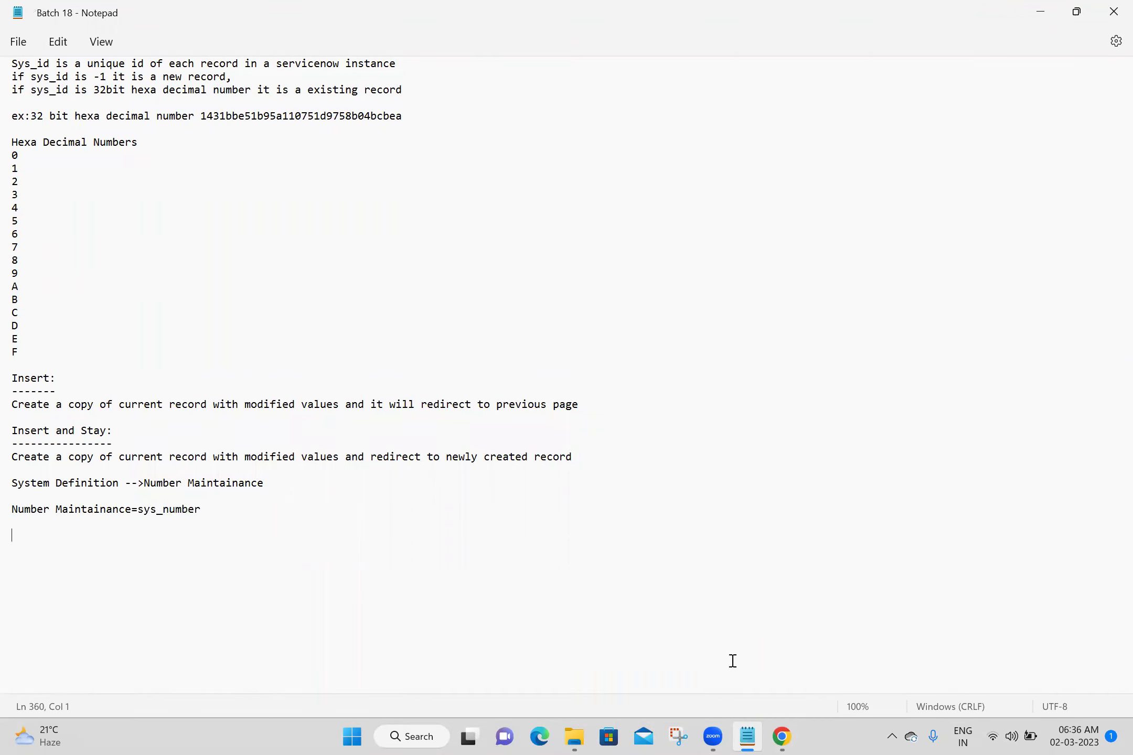
click(782, 737)
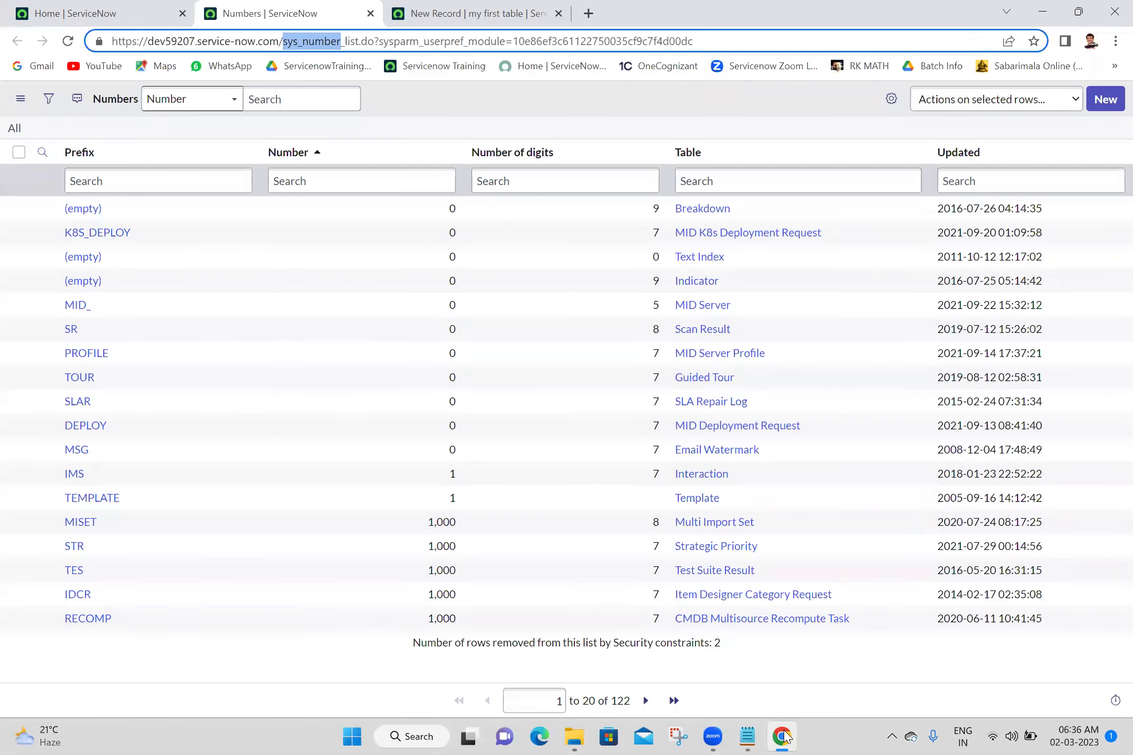
click(784, 737)
Reload the new record form twice and confirm its Number advanced to MFT0001005
click(476, 8)
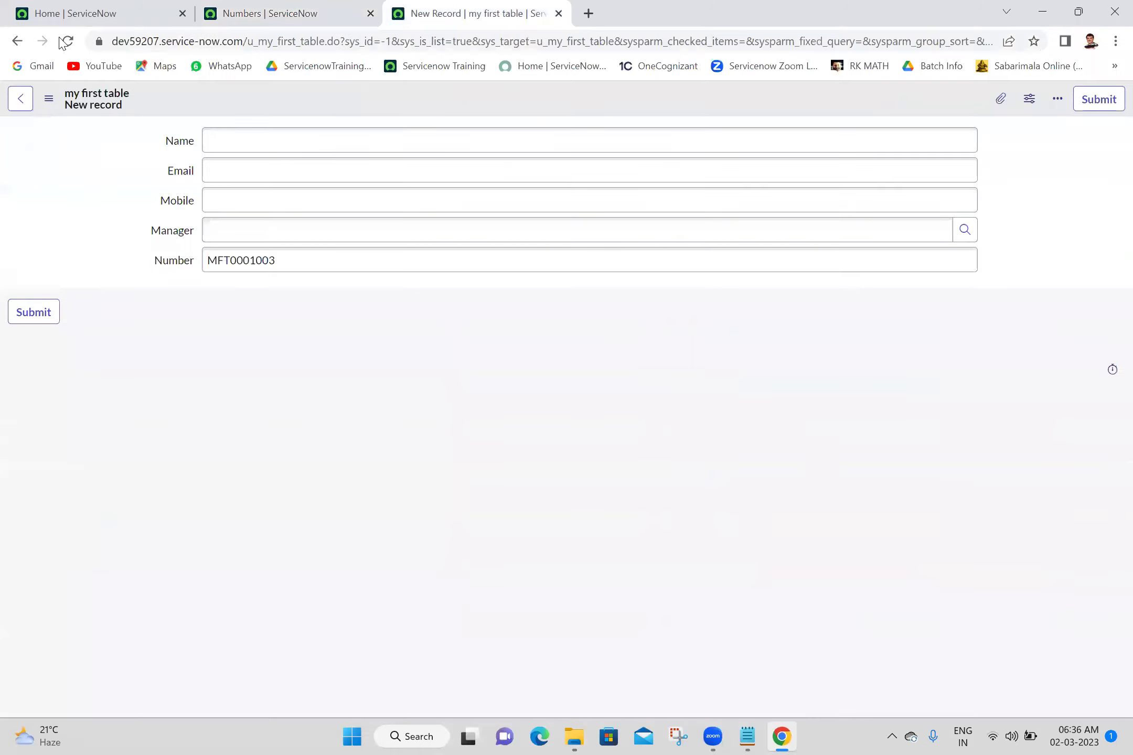
click(67, 43)
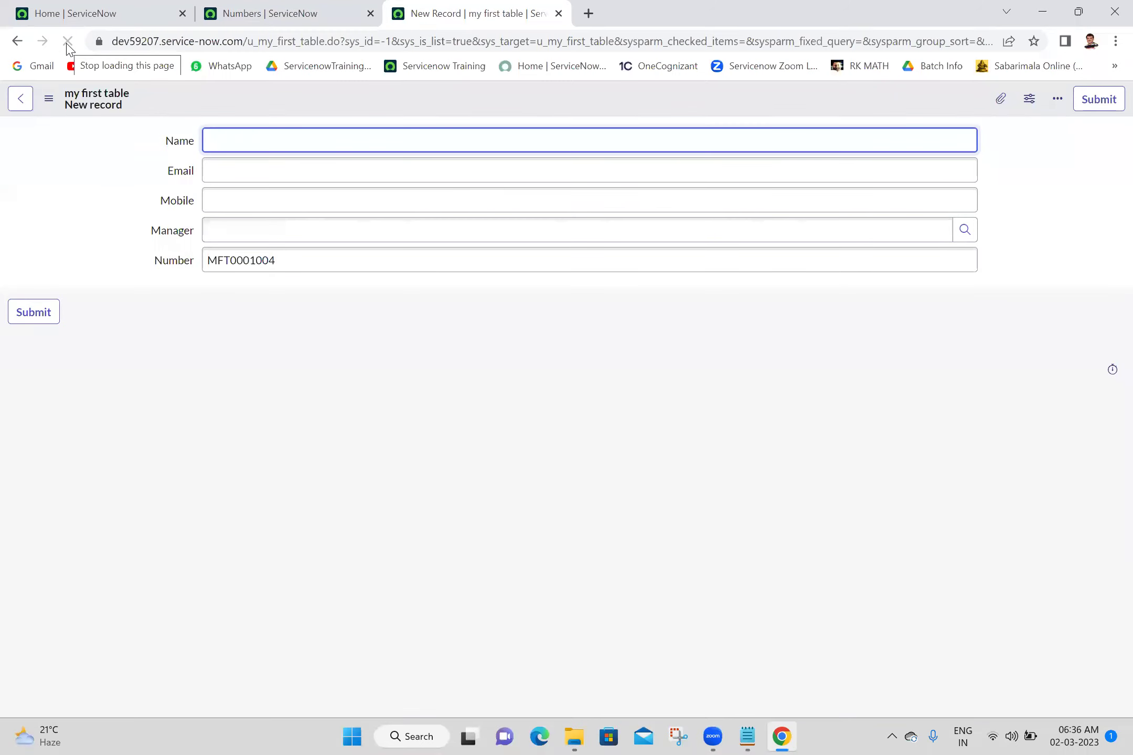
click(68, 45)
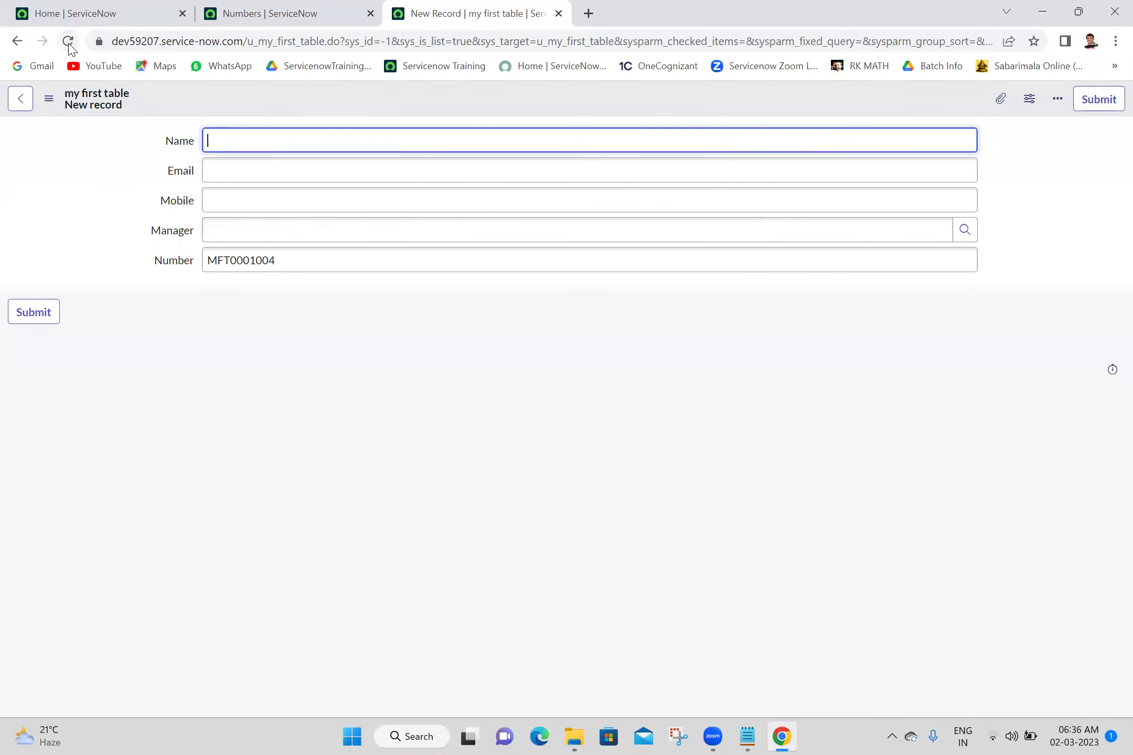
click(69, 46)
double_click(271, 260)
click(379, 373)
double_click(264, 260)
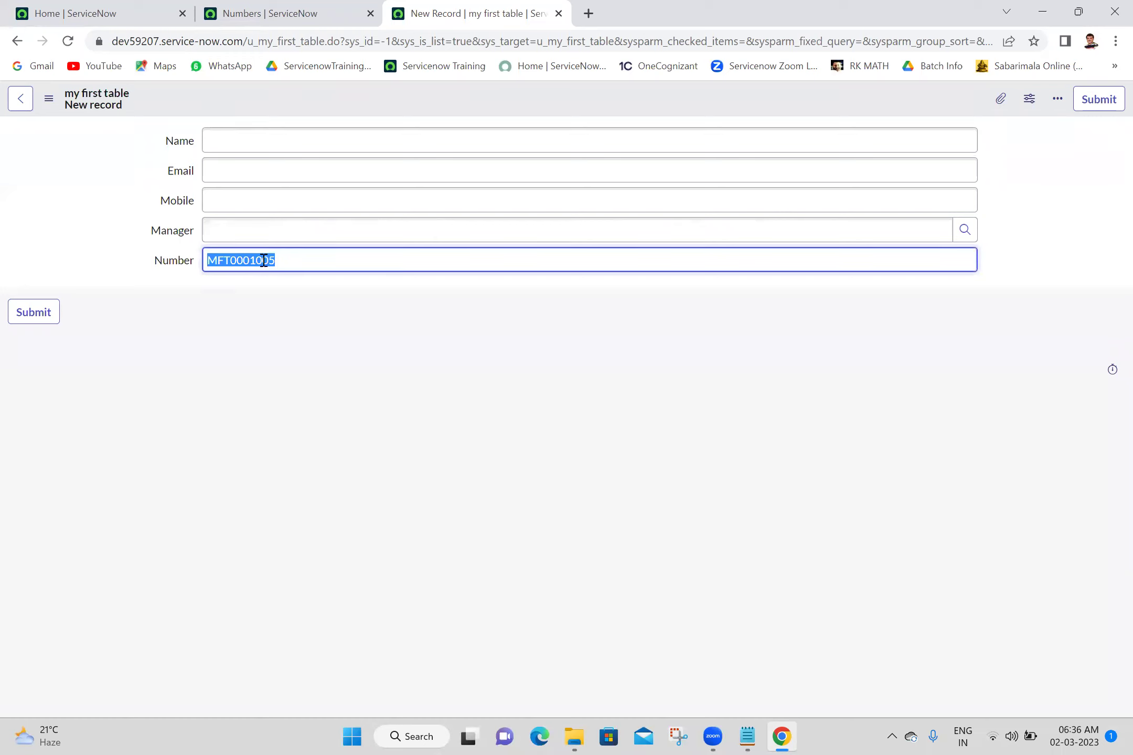
click(324, 380)
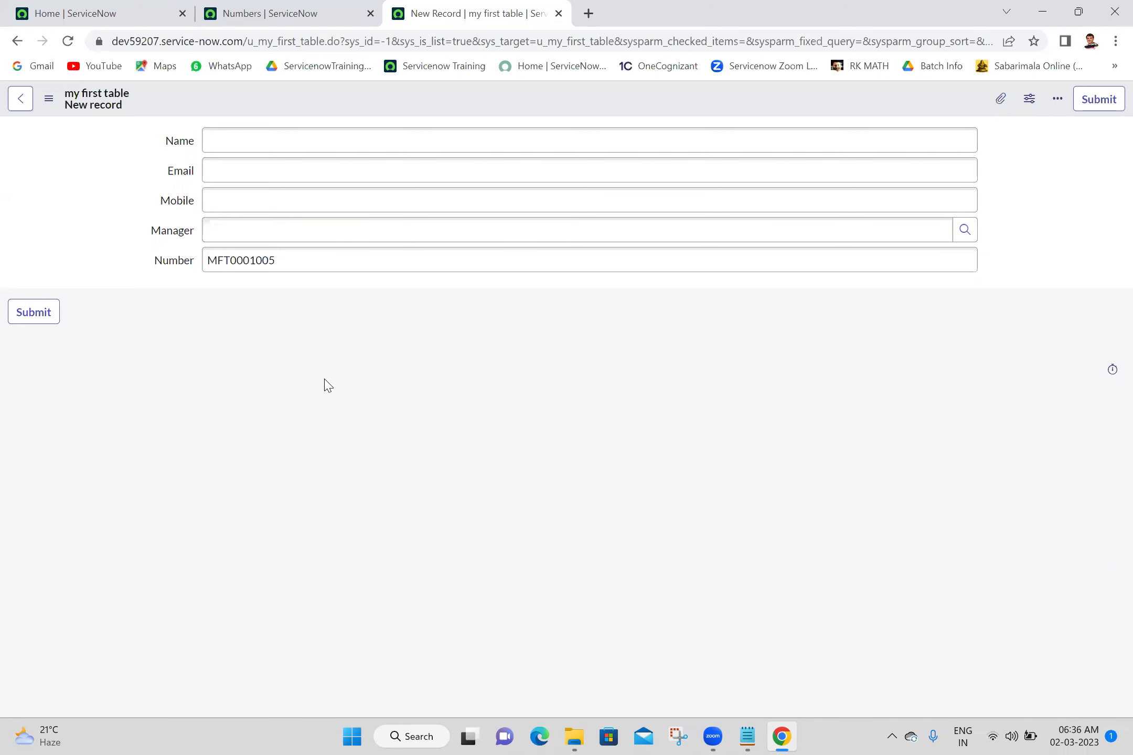
click(315, 12)
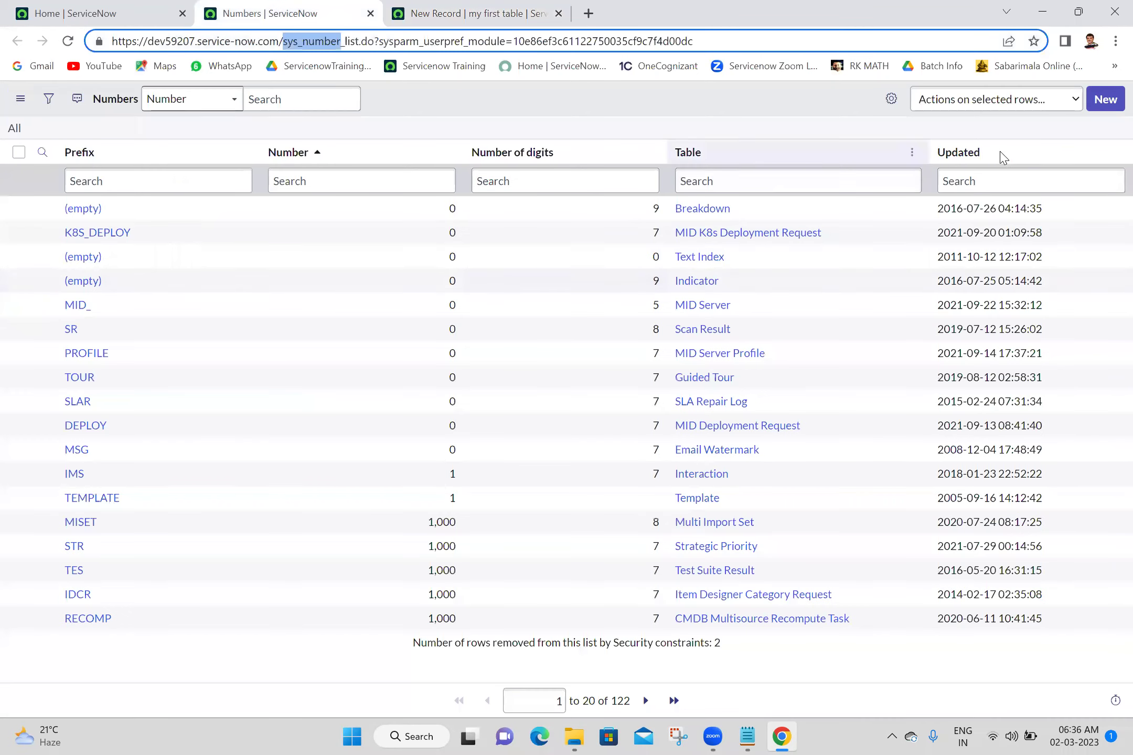
Sort Numbers by Updated (z to a), open the MFT record and set its counter to 10000
right_click(961, 153)
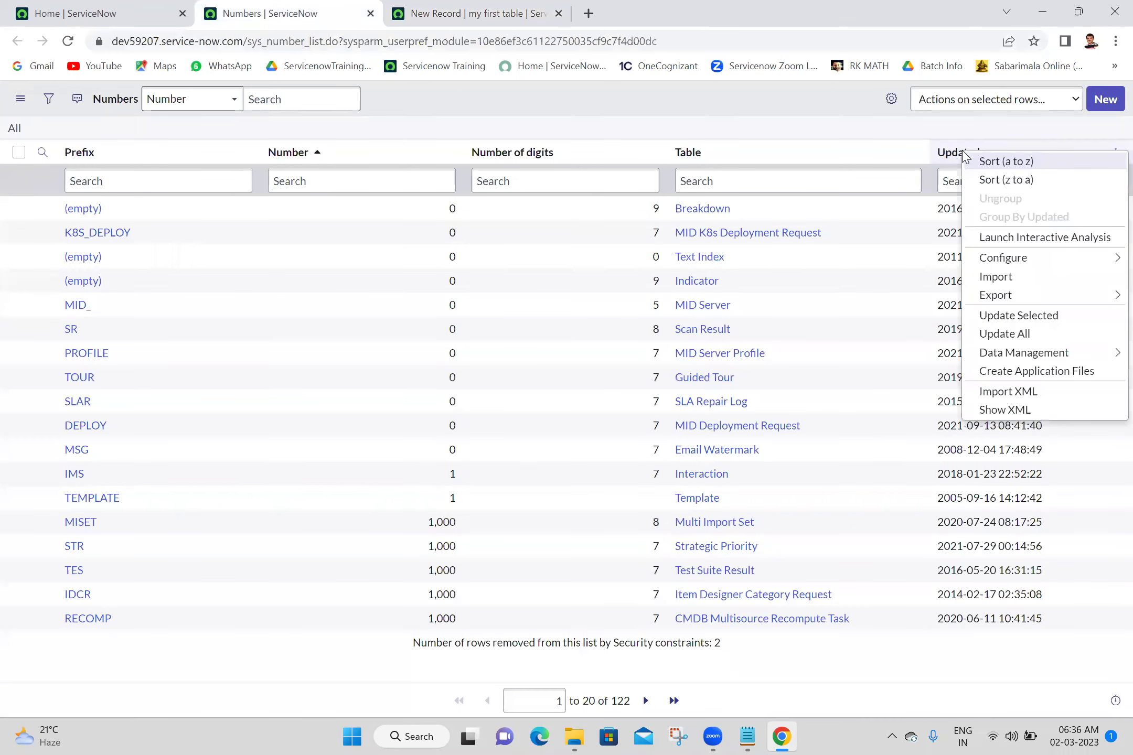
click(985, 184)
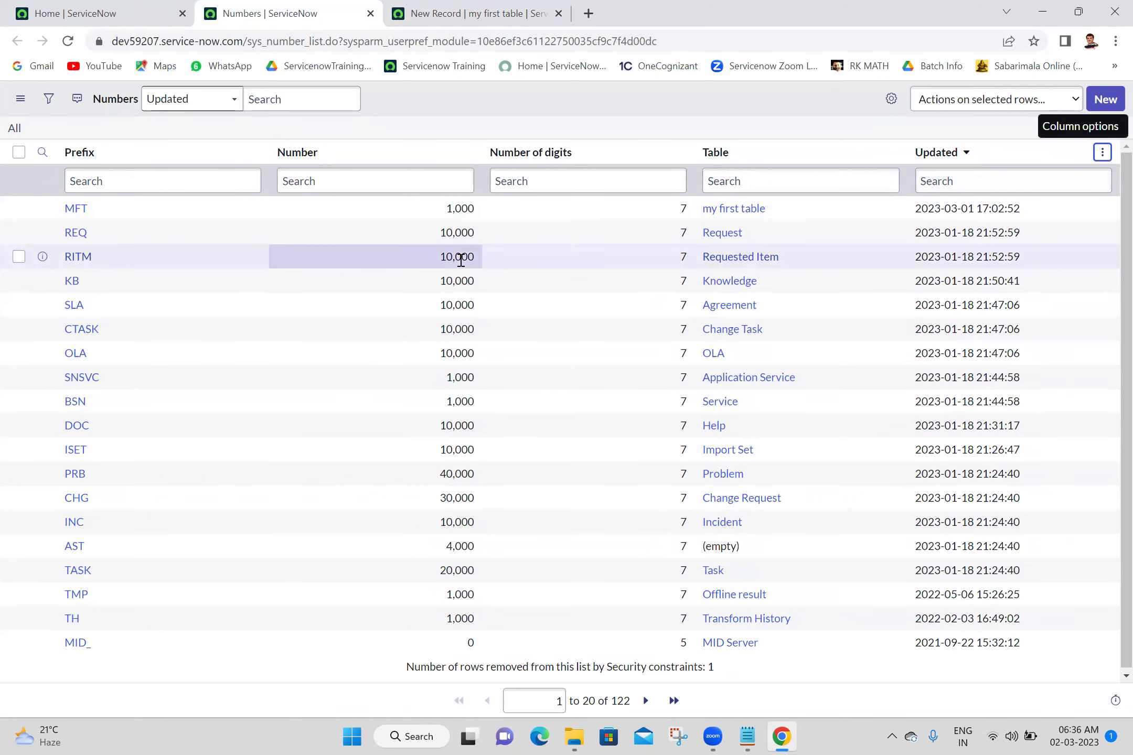
click(69, 216)
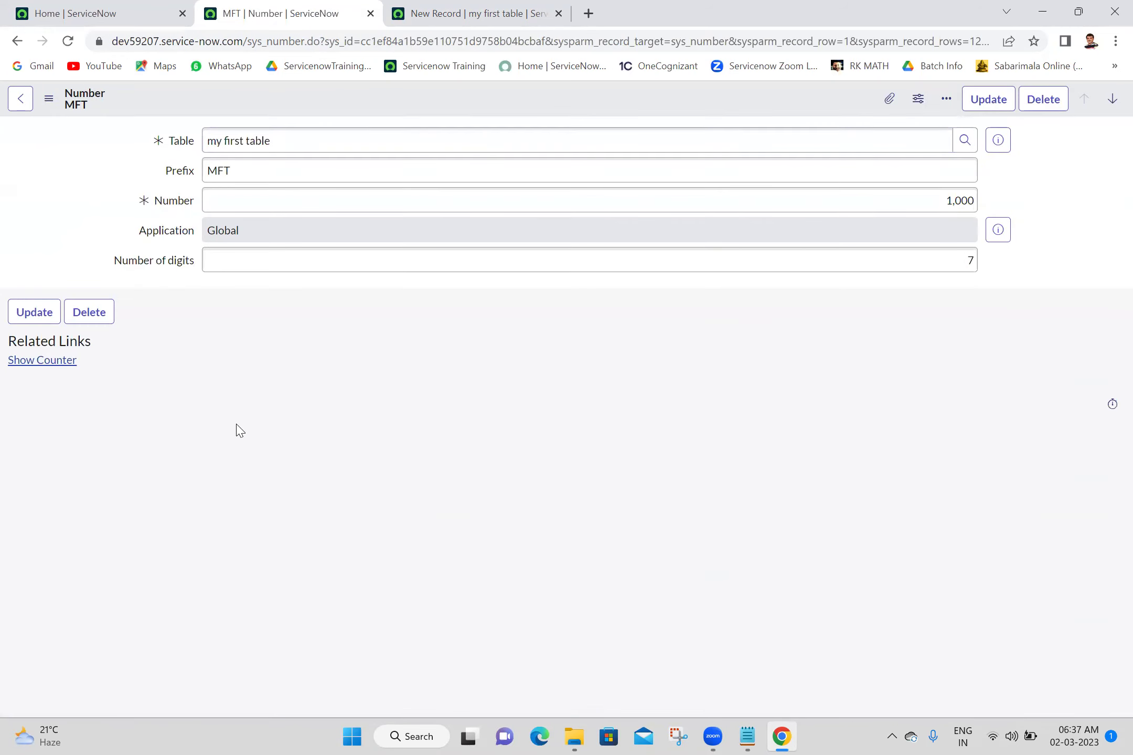
click(24, 366)
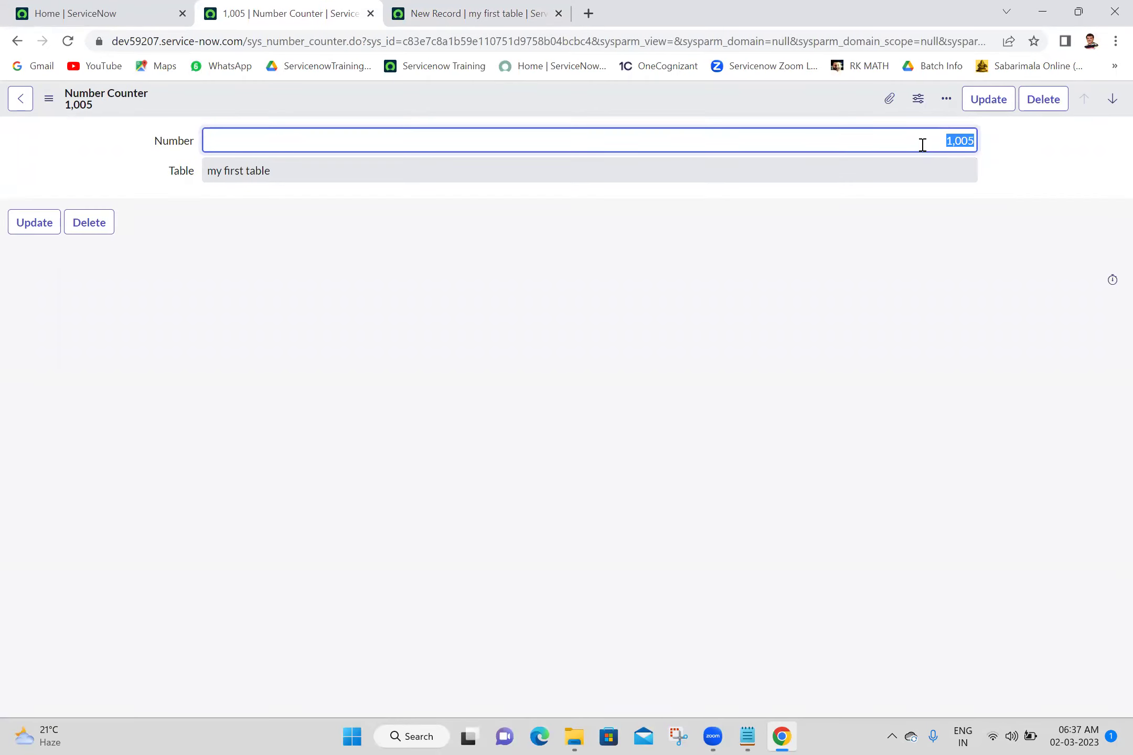
text(1)
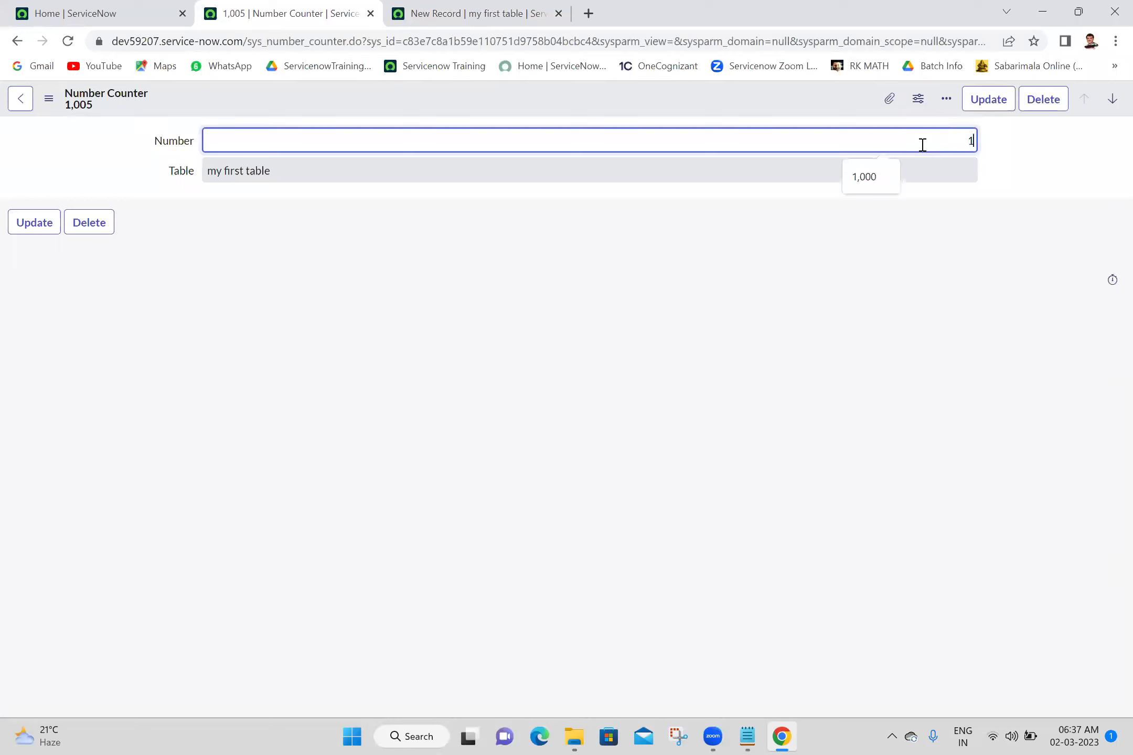
text(0000)
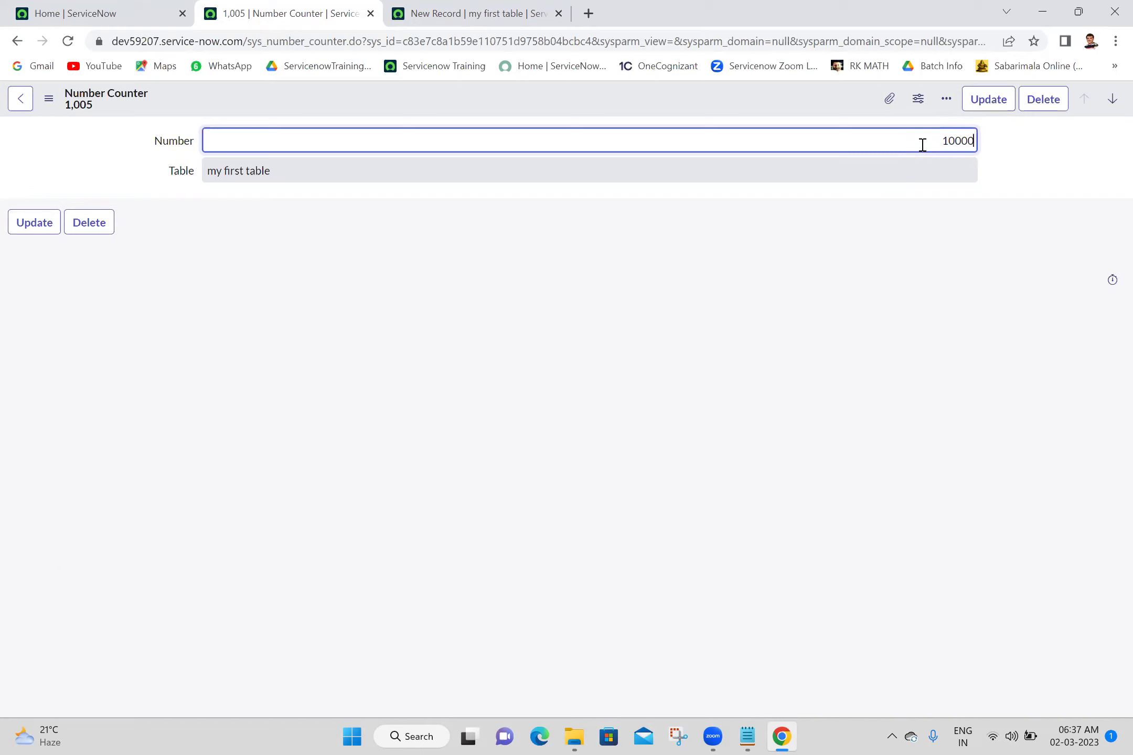
click(986, 99)
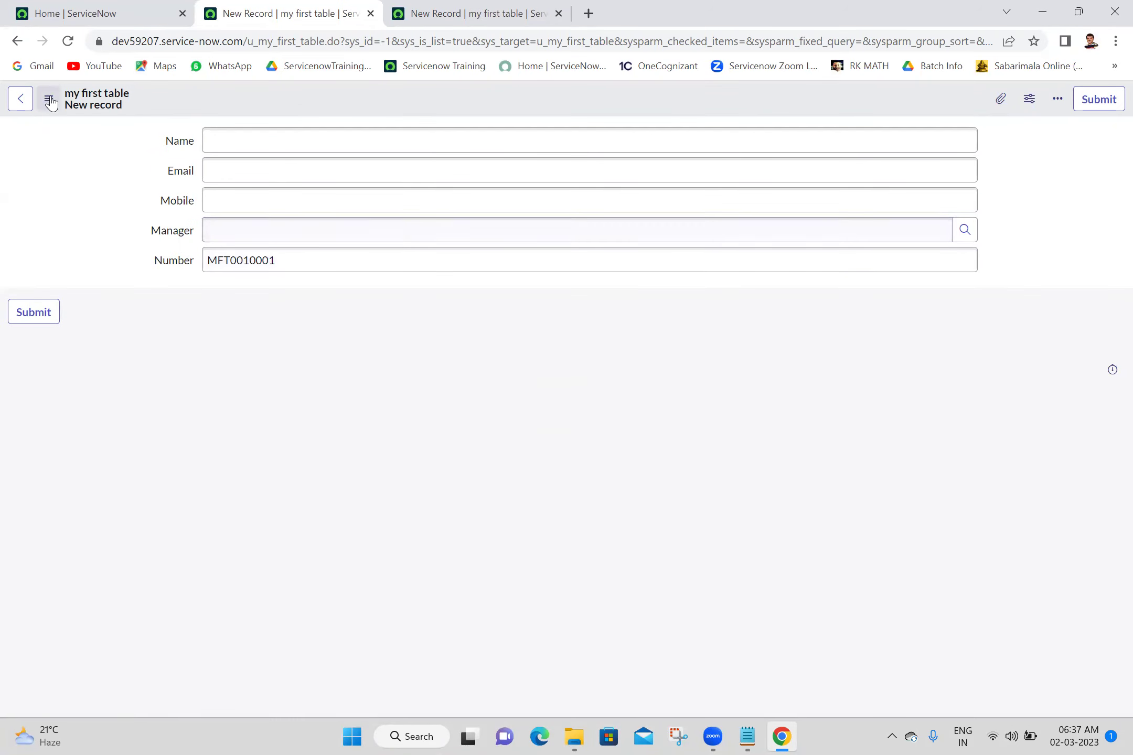
Reload the new record form twice to generate the next MFT number from the raised counter
click(65, 41)
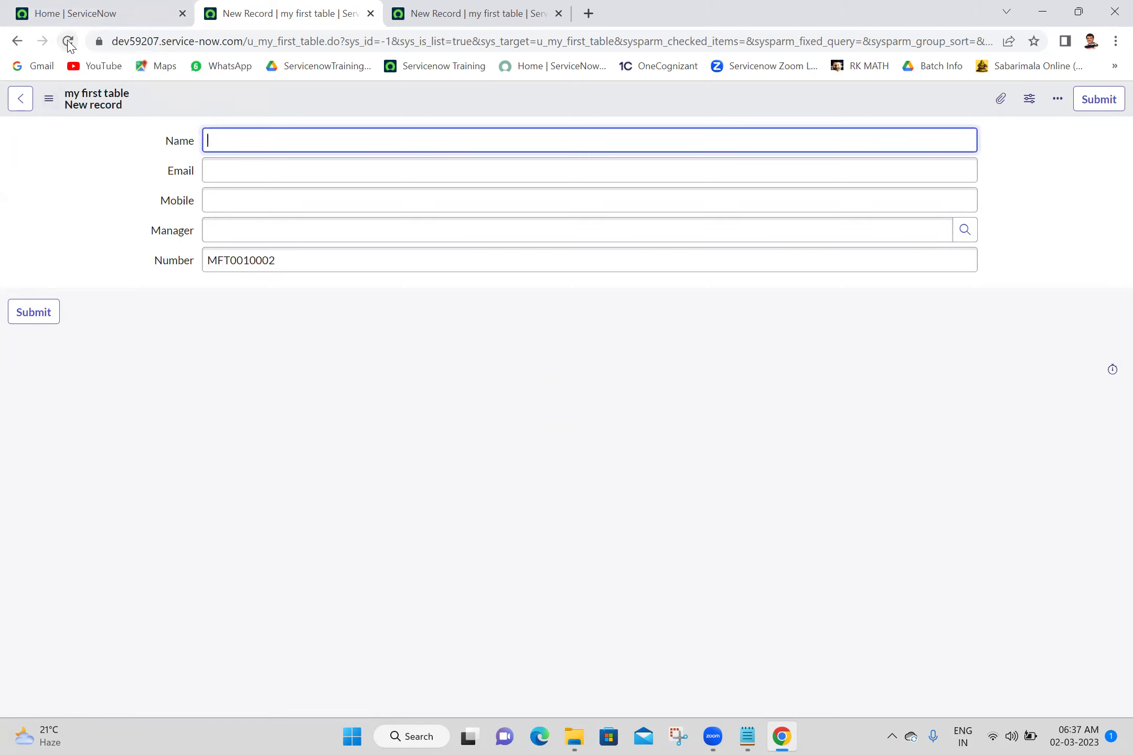
click(68, 42)
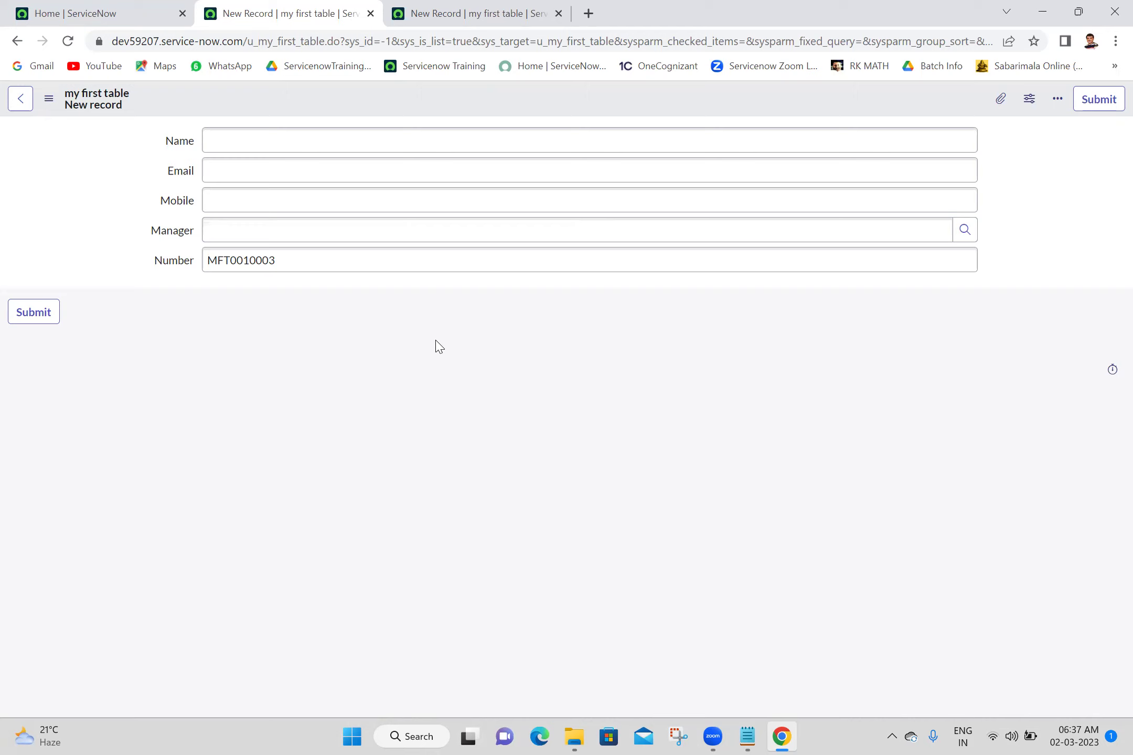
Open my first table's definition via Configure > Table, then reopen the home navigator for Number Maintenance
right_click(540, 107)
mouse_move(635, 137)
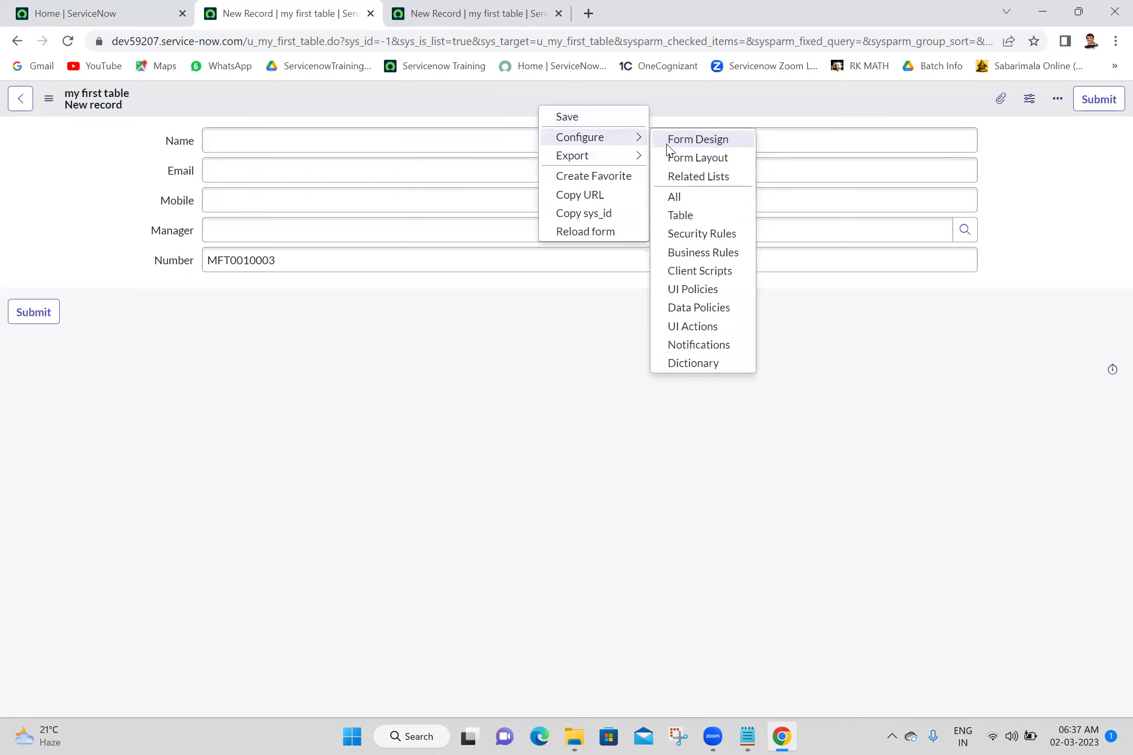
click(681, 215)
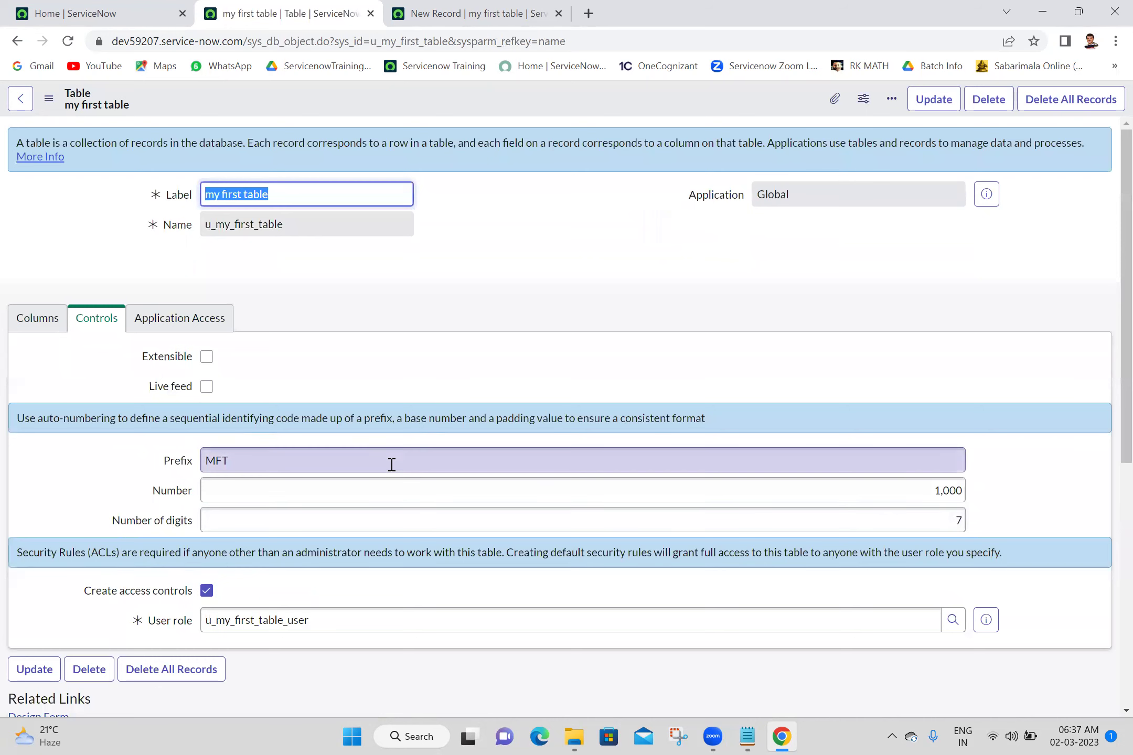
click(105, 13)
click(178, 105)
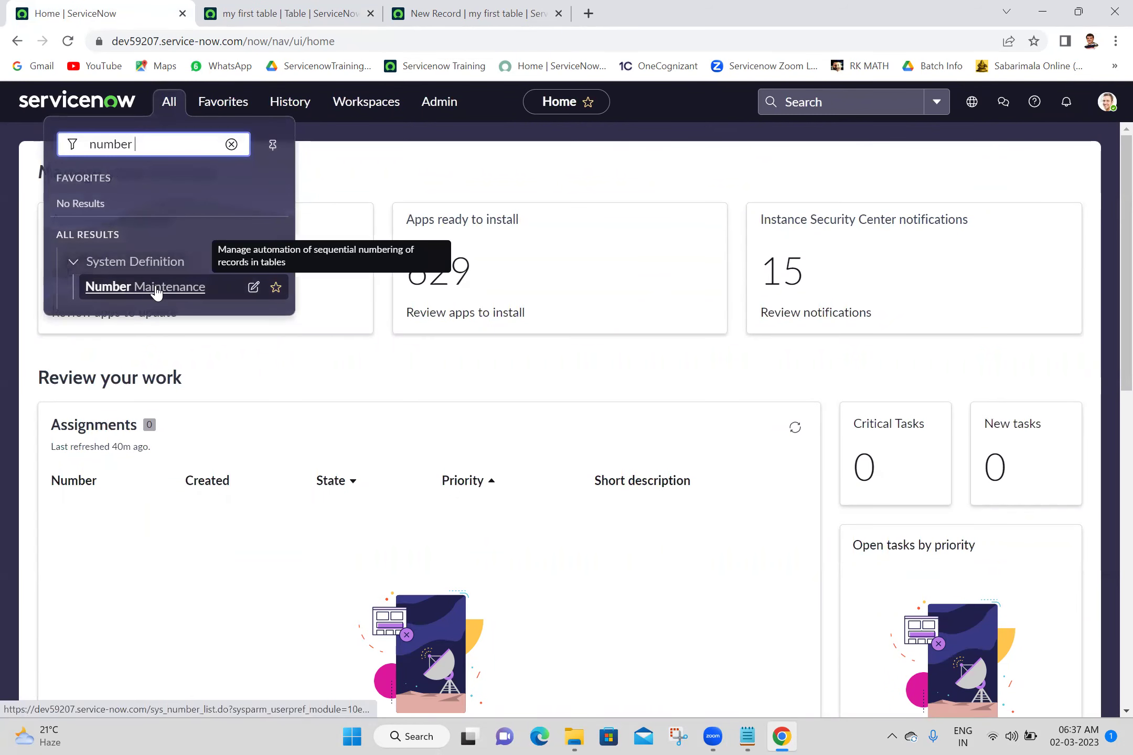
Open Number Maintenance in a new tab and open the MFT numbering record
click(472, 13)
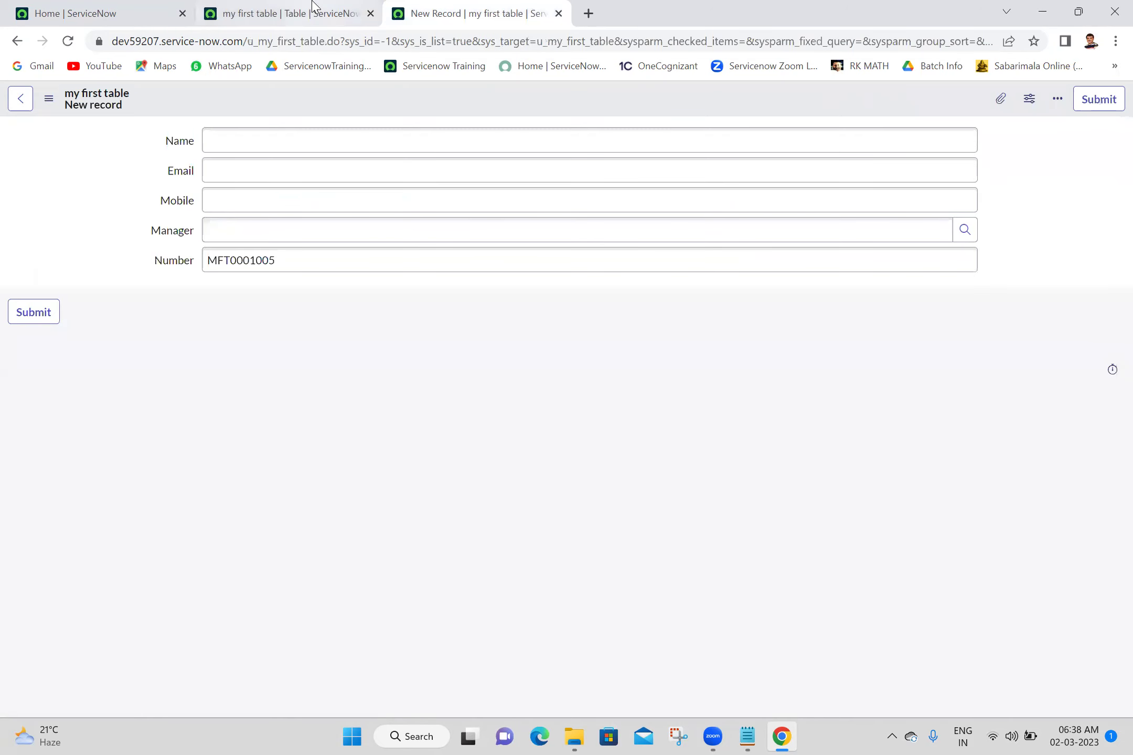
click(314, 6)
click(118, 11)
click(174, 107)
middle_click(151, 293)
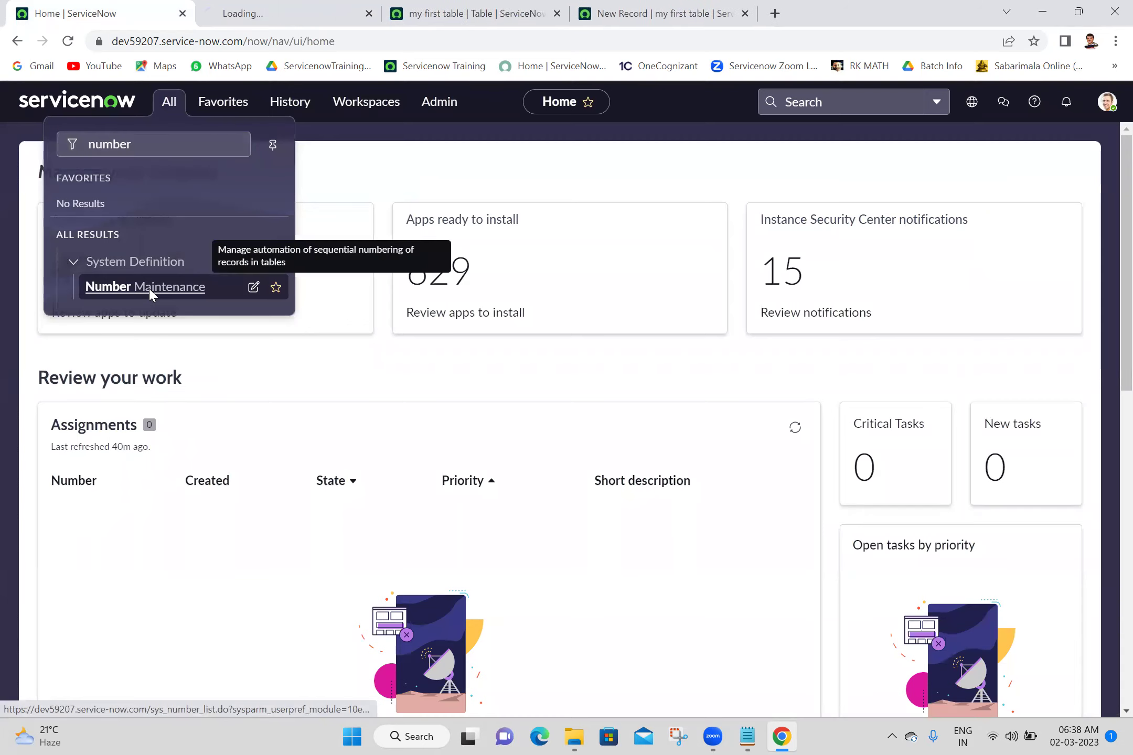
key(ctrl+Tab)
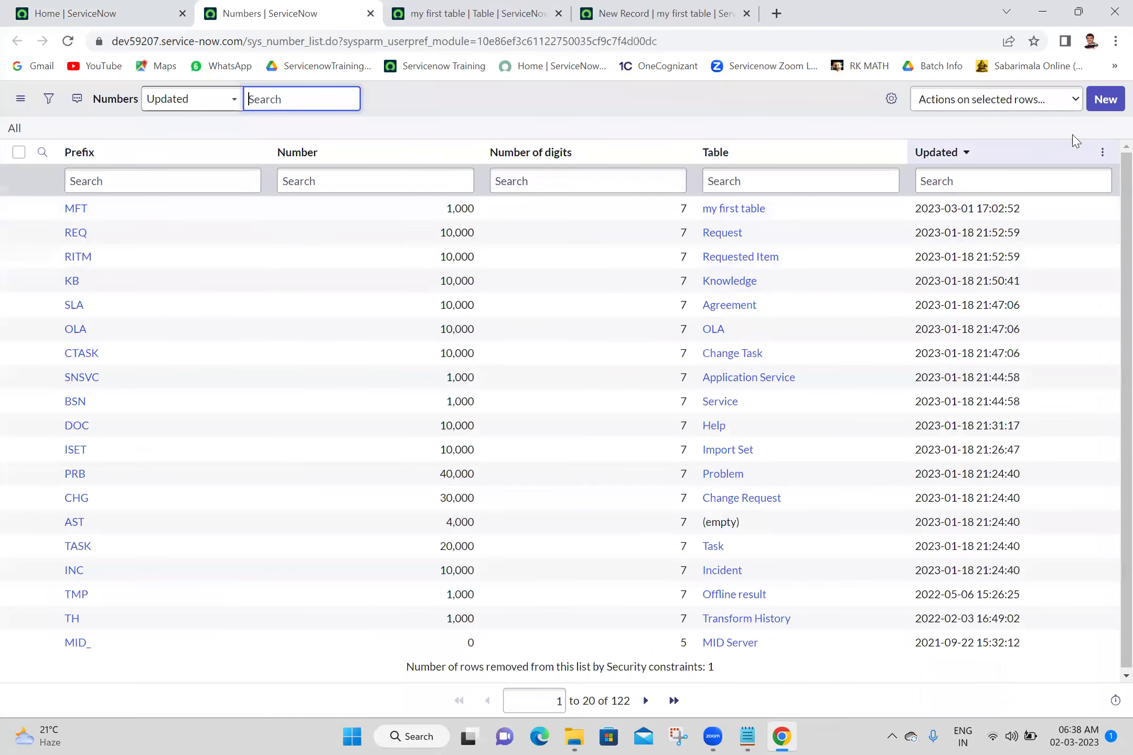
click(76, 210)
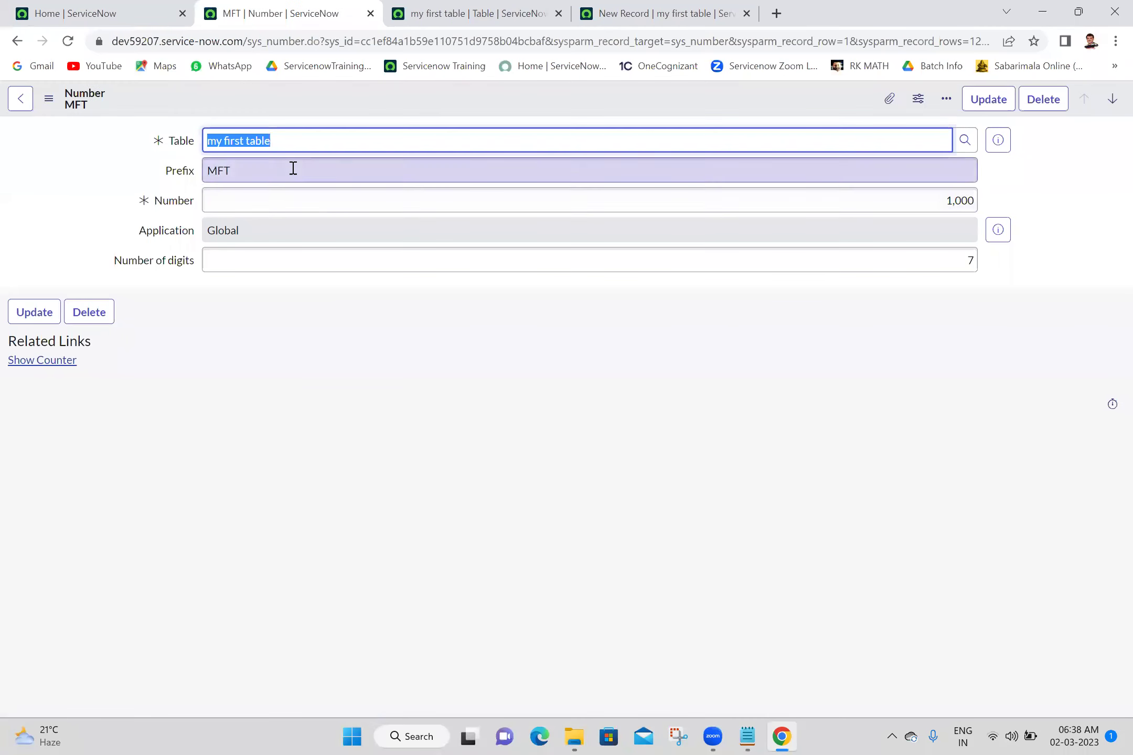
Inspect the MFT prefix and Number of digits, then return to the MFT0001005 form
double_click(293, 168)
click(531, 413)
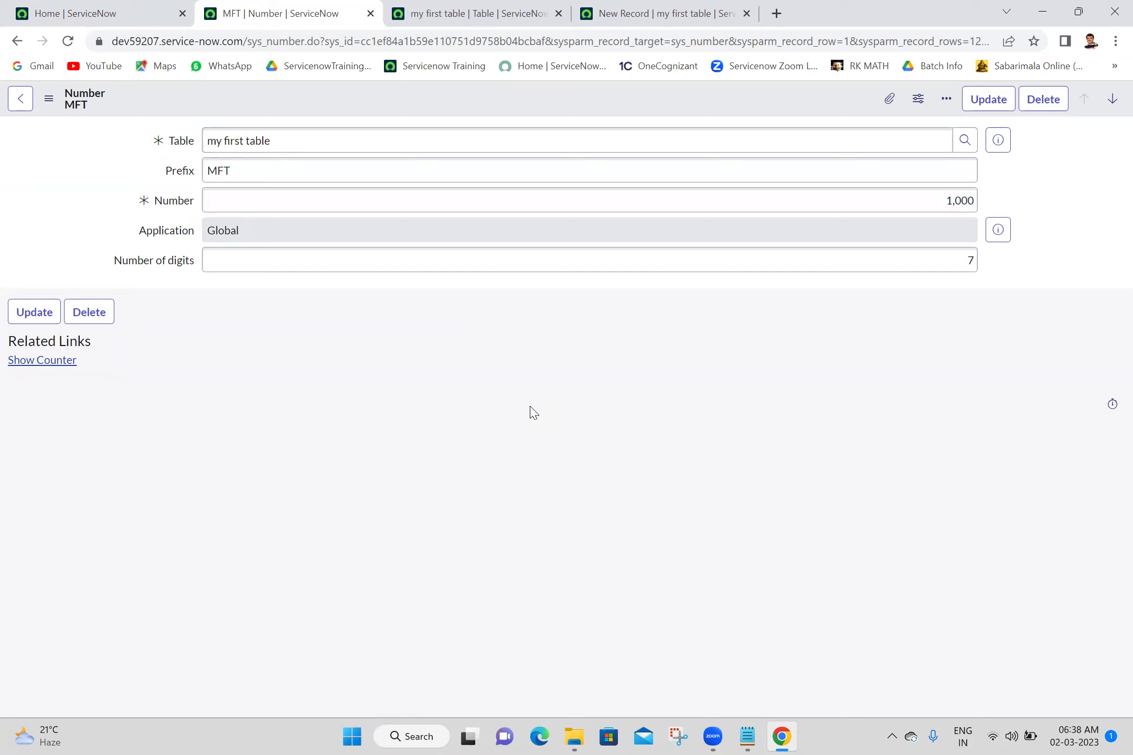
click(711, 260)
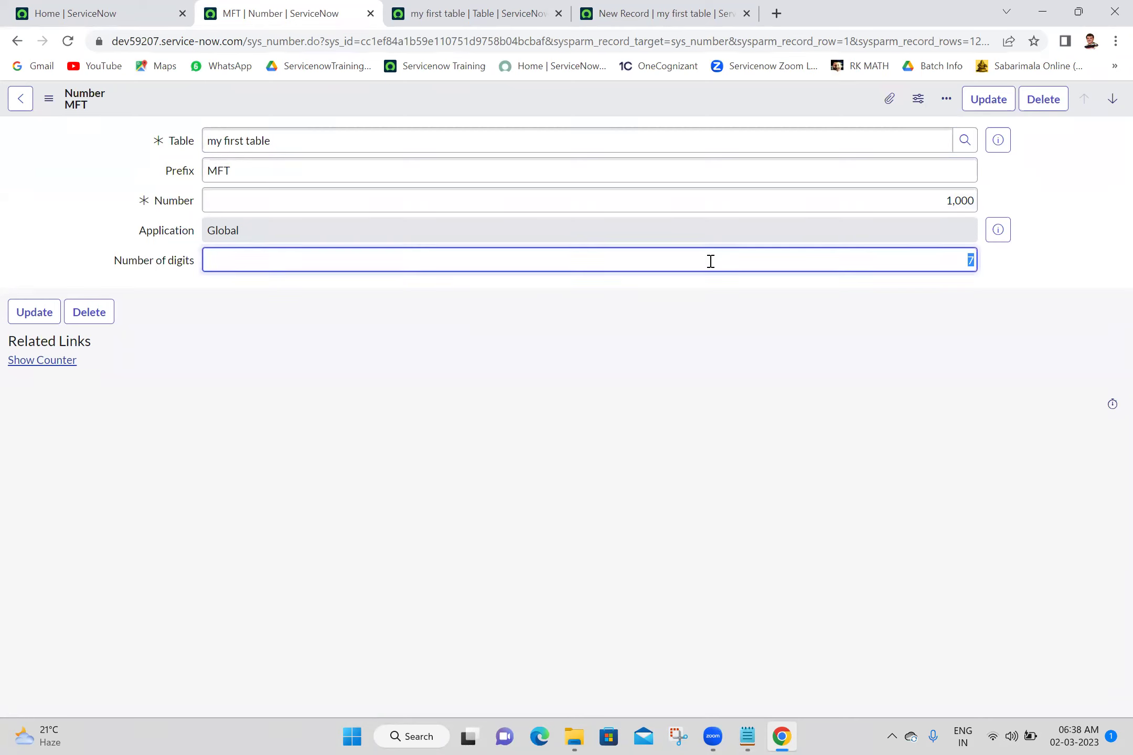
click(814, 385)
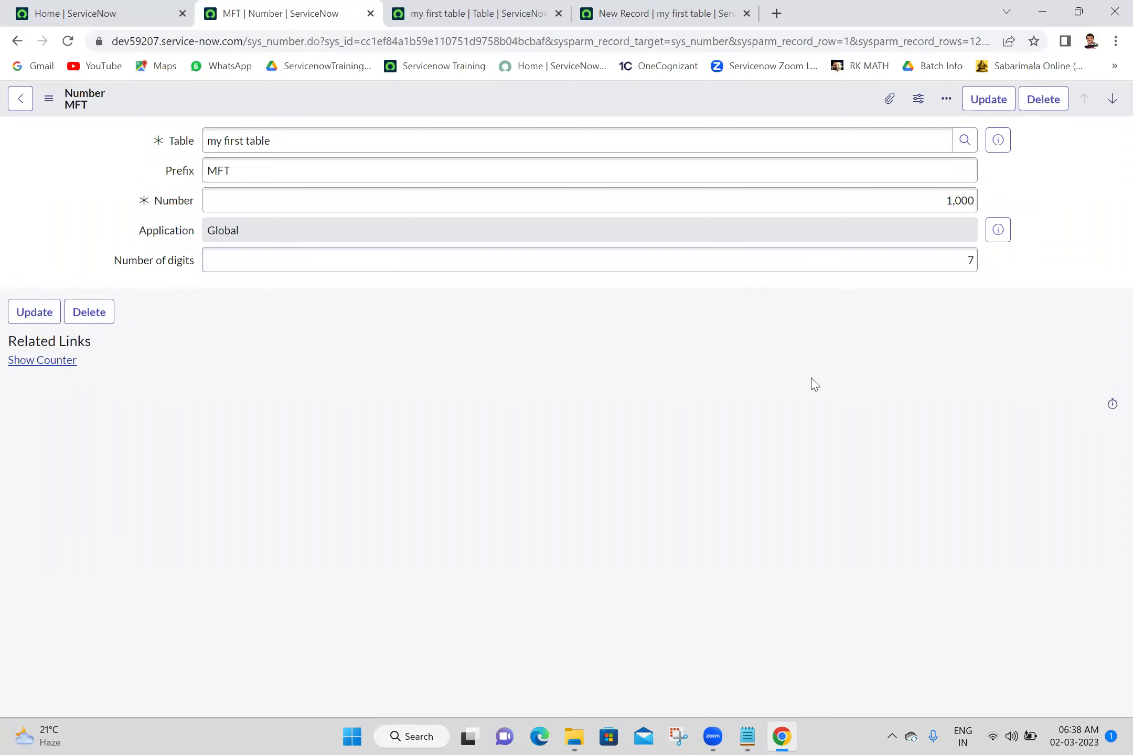
click(724, 7)
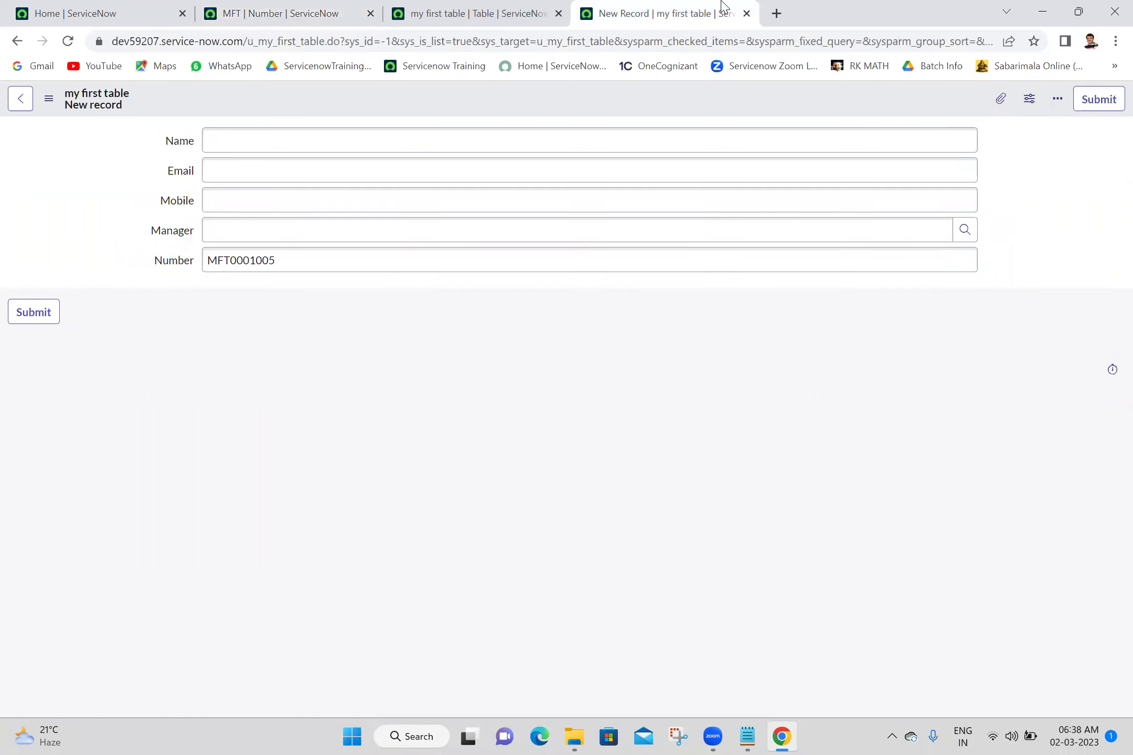
Inspect the generated number MFT0001005 on the new-record form
click(317, 256)
drag(229, 256, 314, 255)
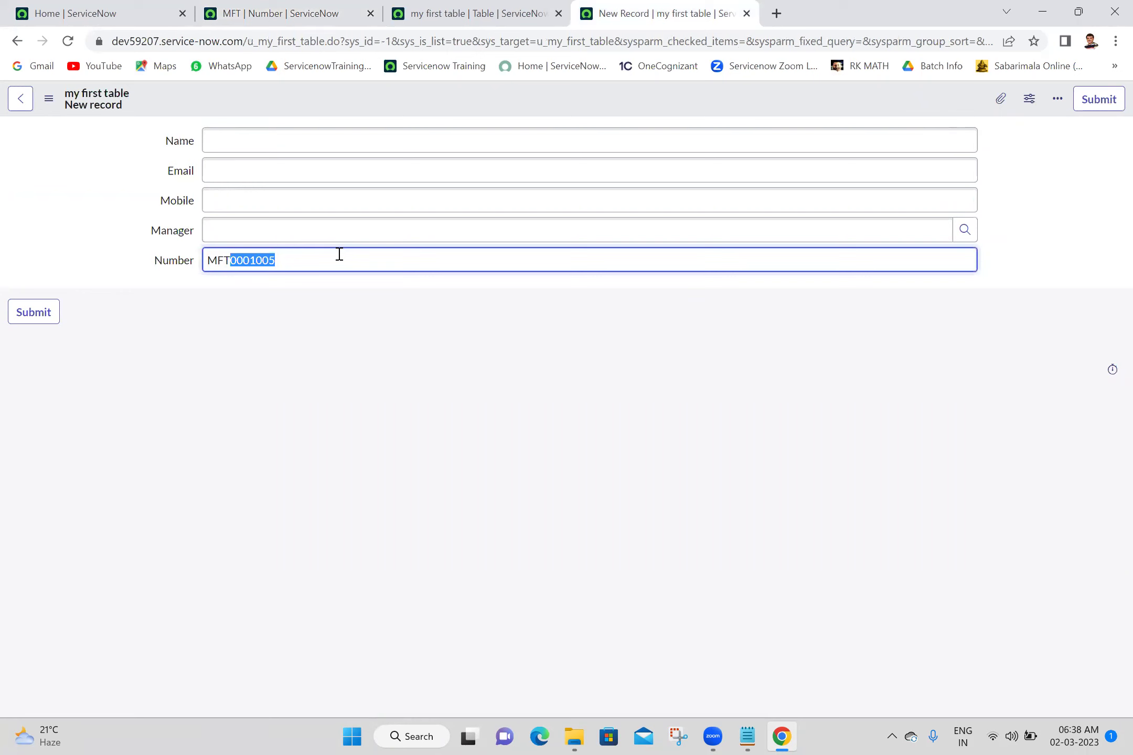
click(339, 253)
key(ctrl+z)
click(415, 379)
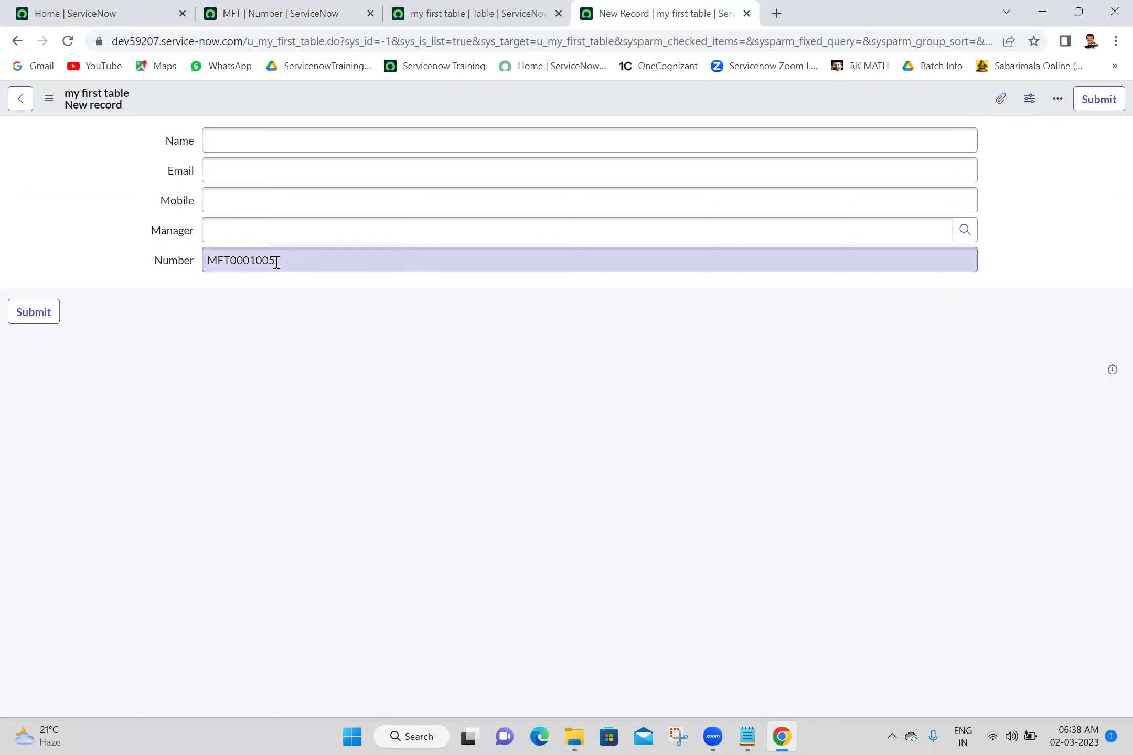
double_click(250, 258)
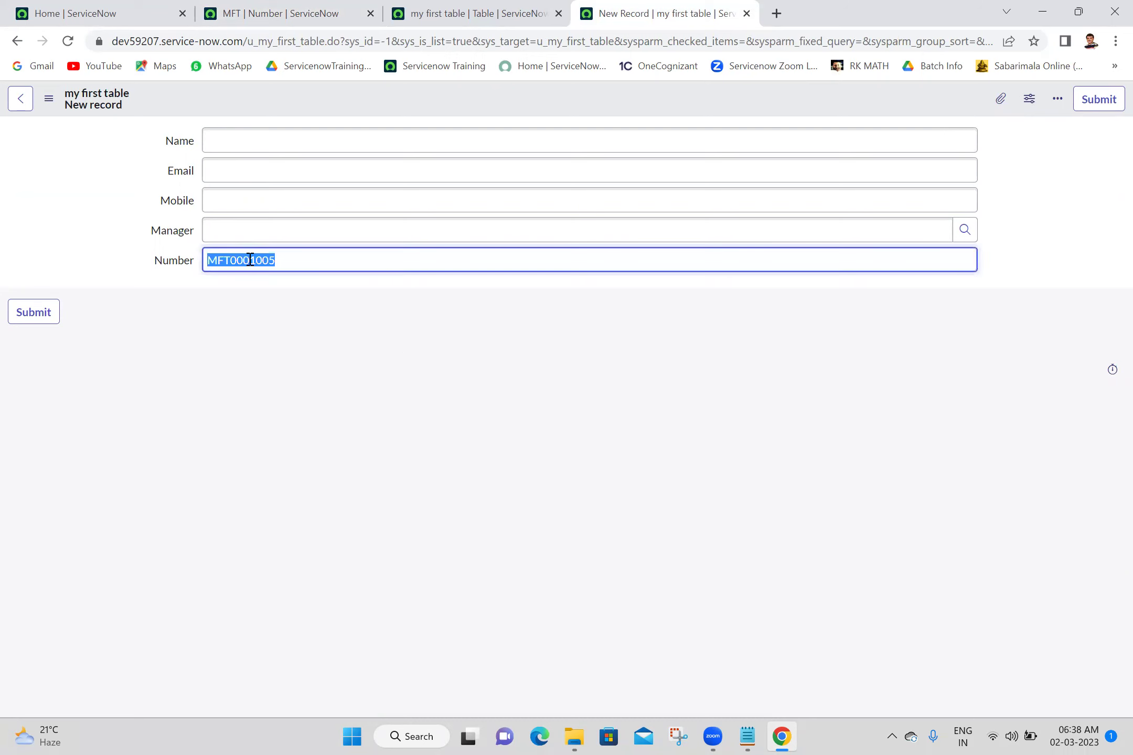
Set the MFT Number of digits to 4 and save the numbering record
click(495, 7)
click(330, 7)
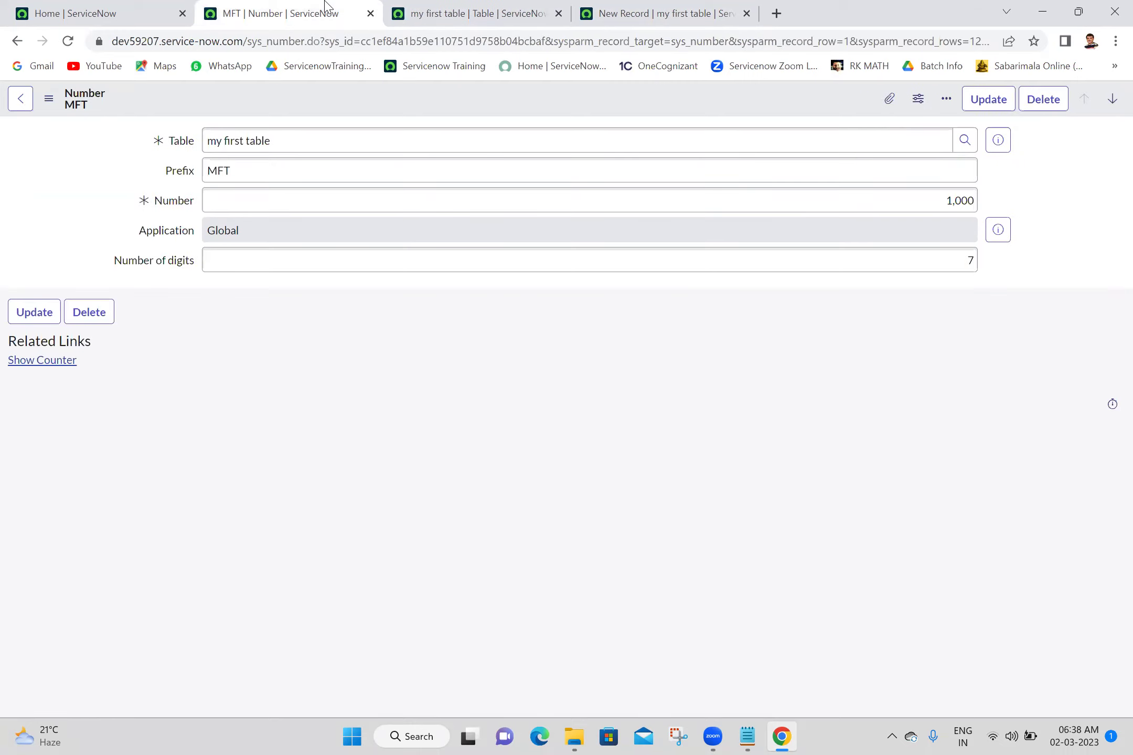
click(952, 264)
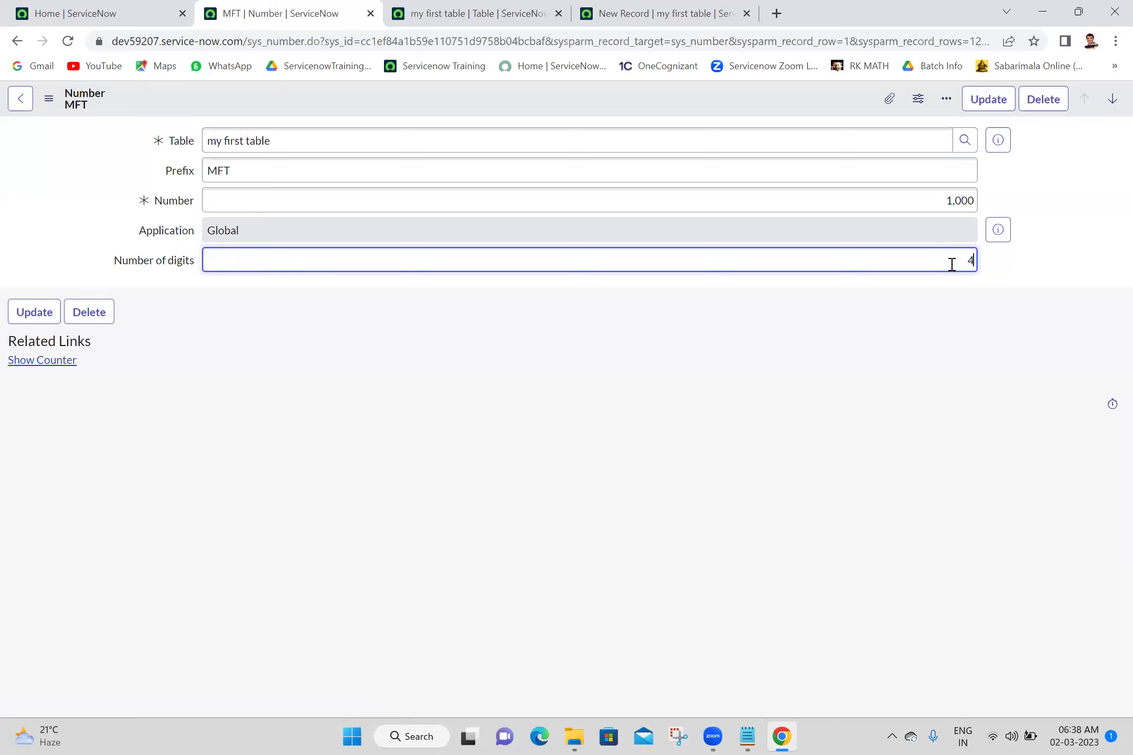
right_click(722, 100)
click(739, 114)
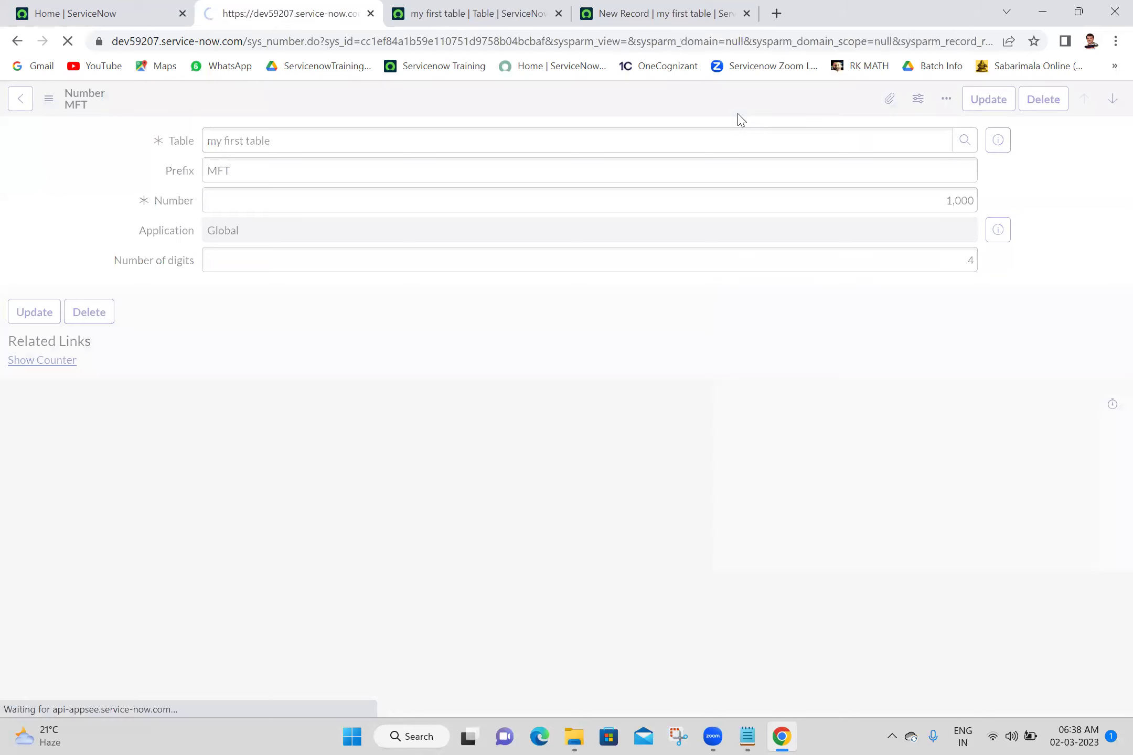
Reload the new-record form and check the shorter number MFT10004
click(530, 11)
click(624, 11)
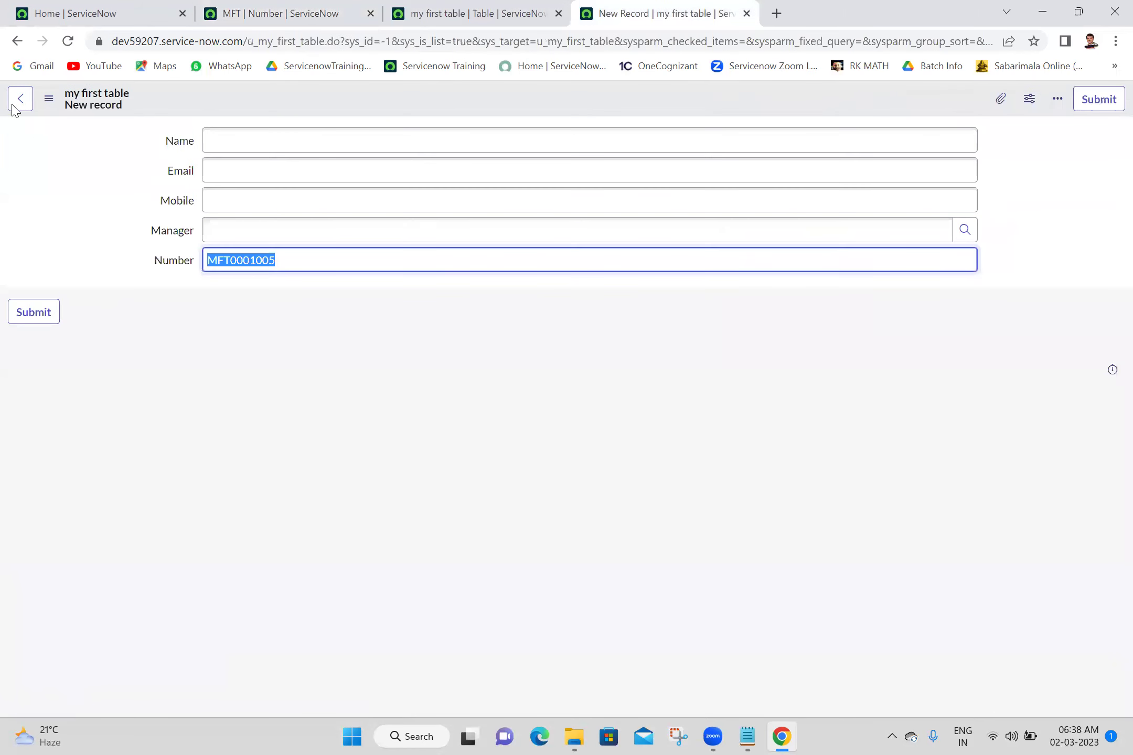
click(66, 42)
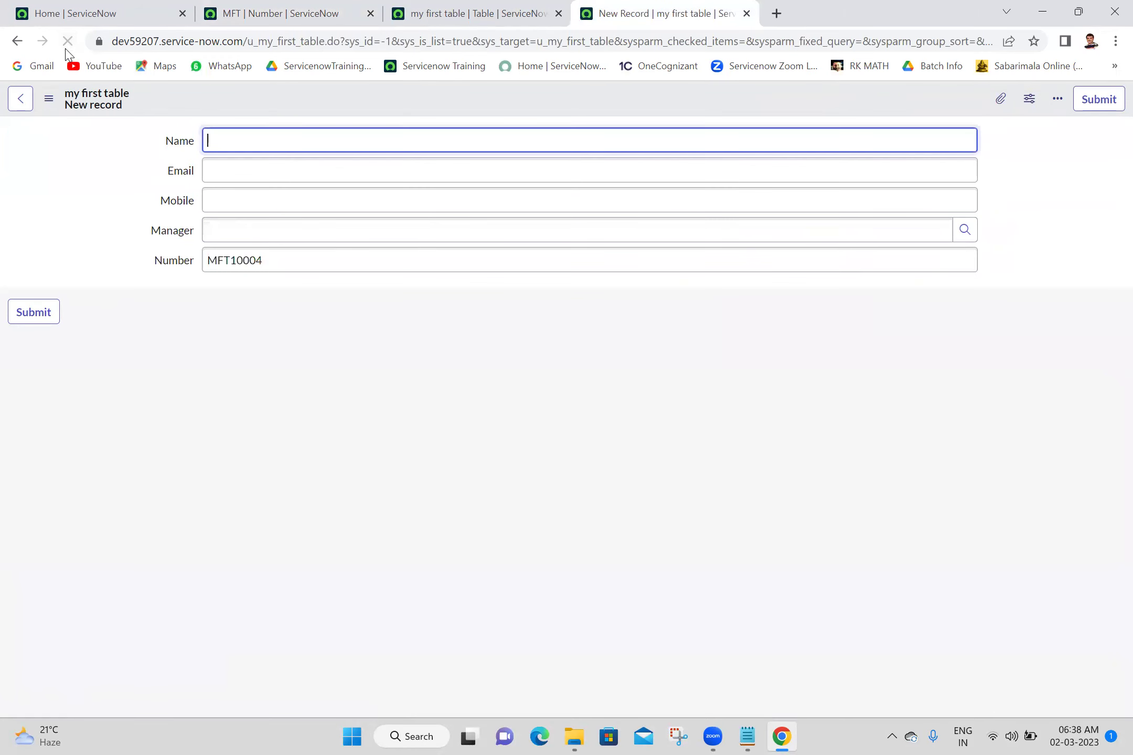
click(309, 390)
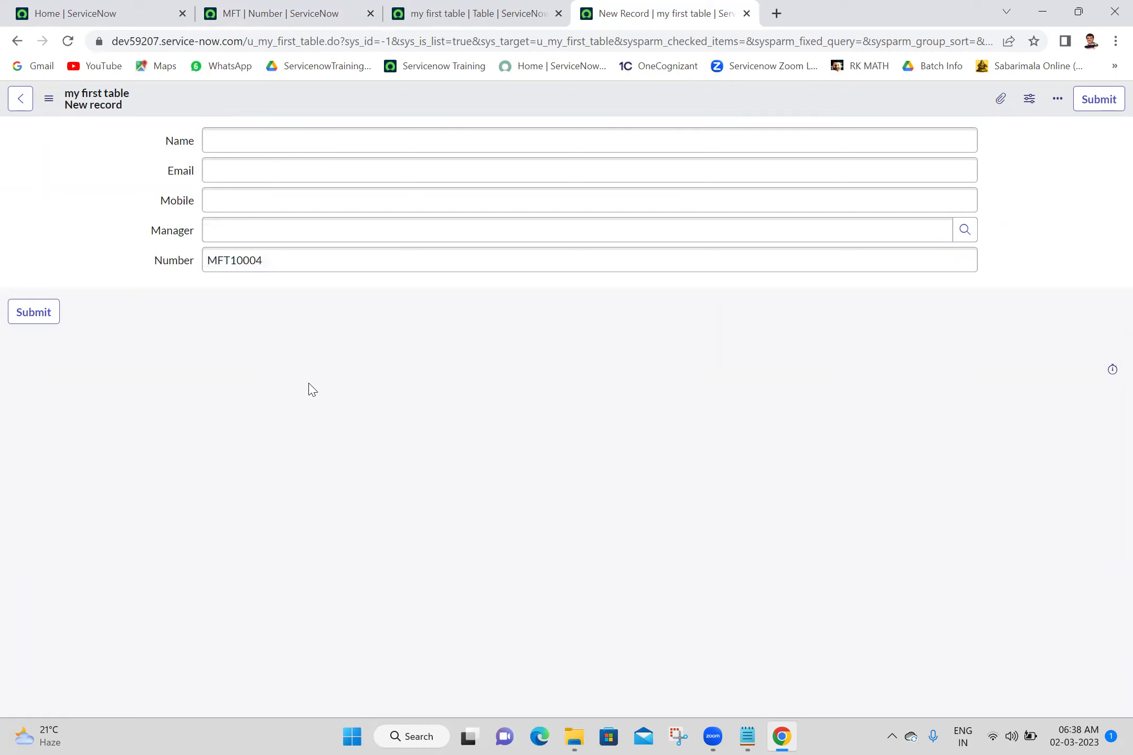
double_click(248, 257)
click(289, 298)
drag(233, 261, 309, 260)
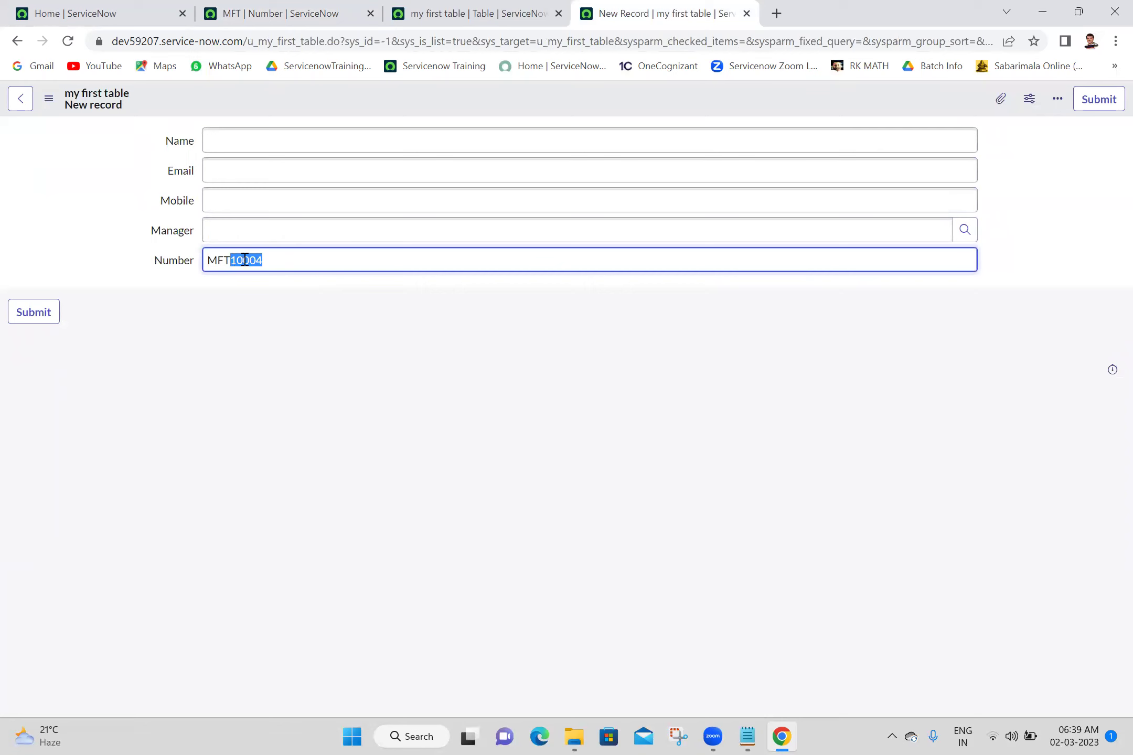
click(307, 321)
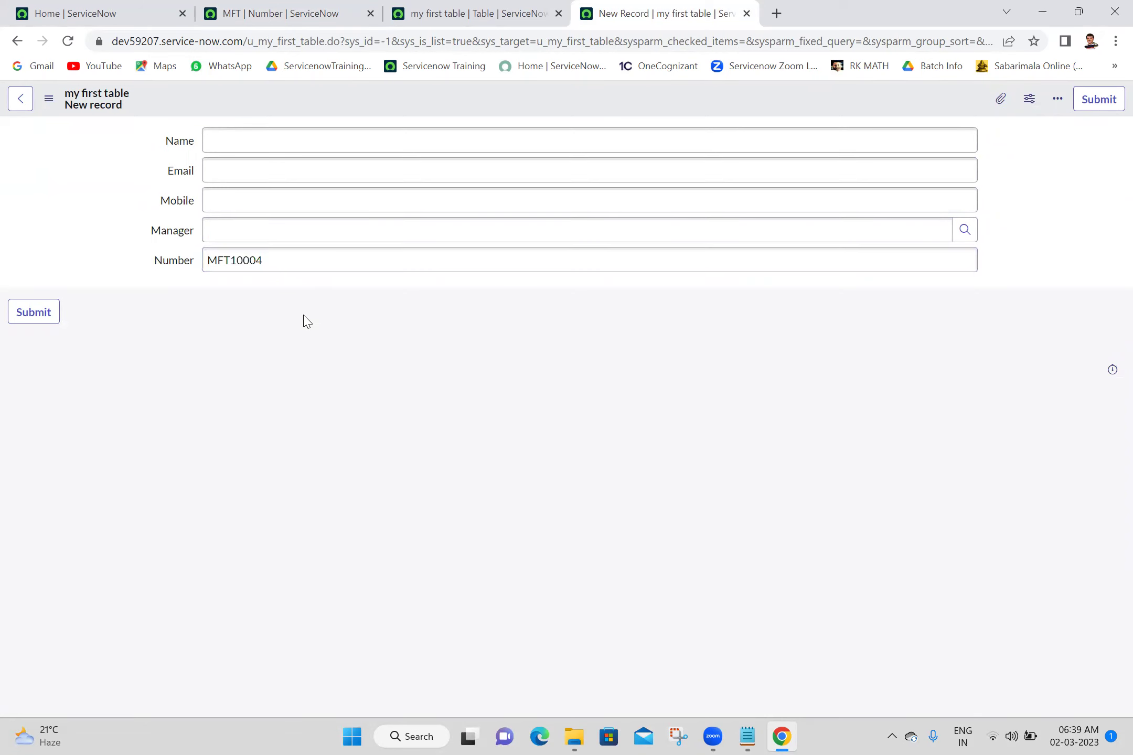
click(262, 261)
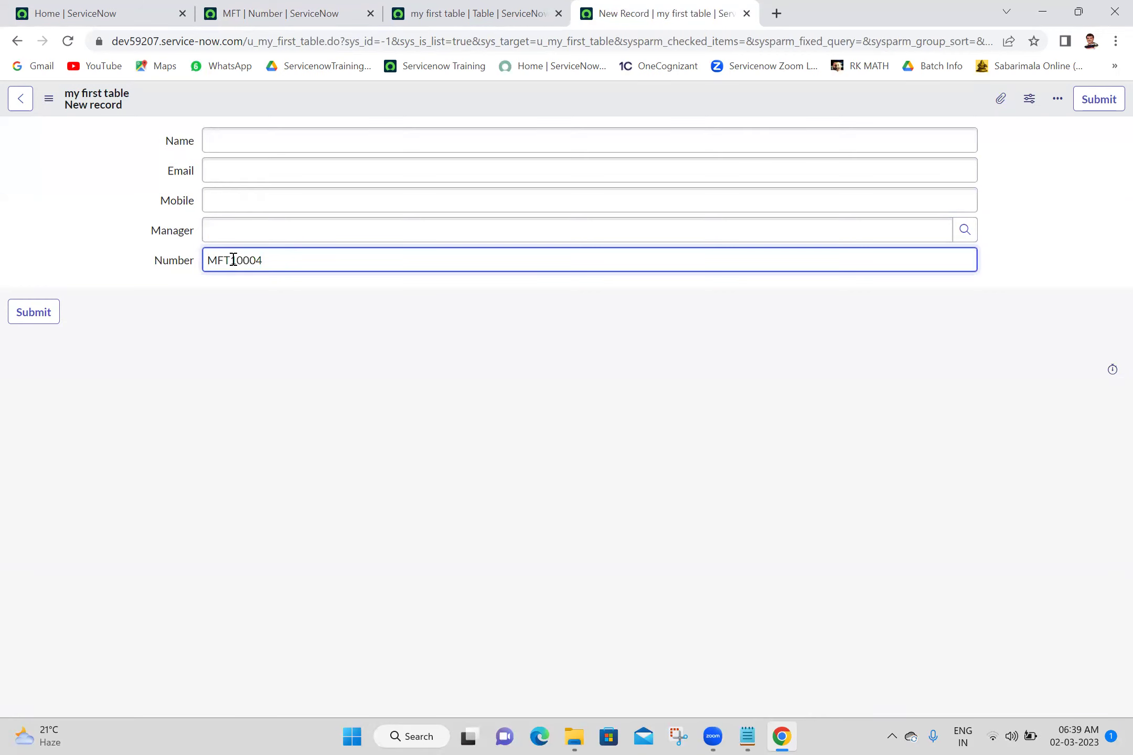
click(303, 6)
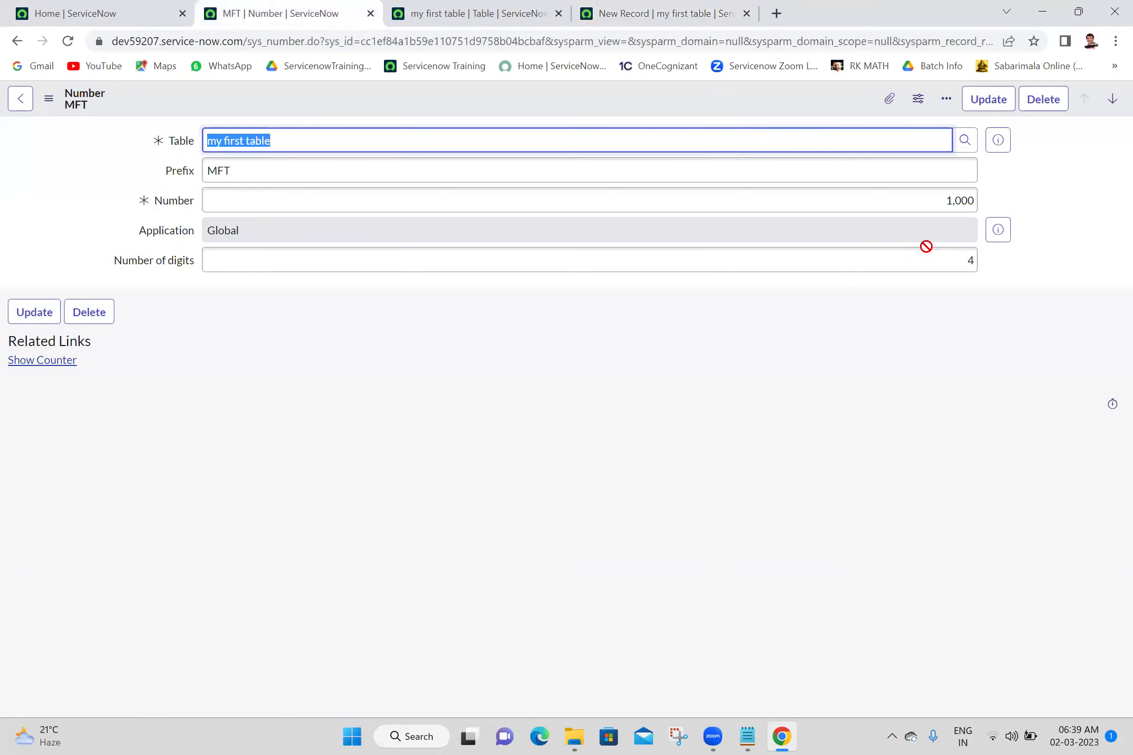
Change the MFT starting number from 1,000 to 1 and save the Number record
click(866, 256)
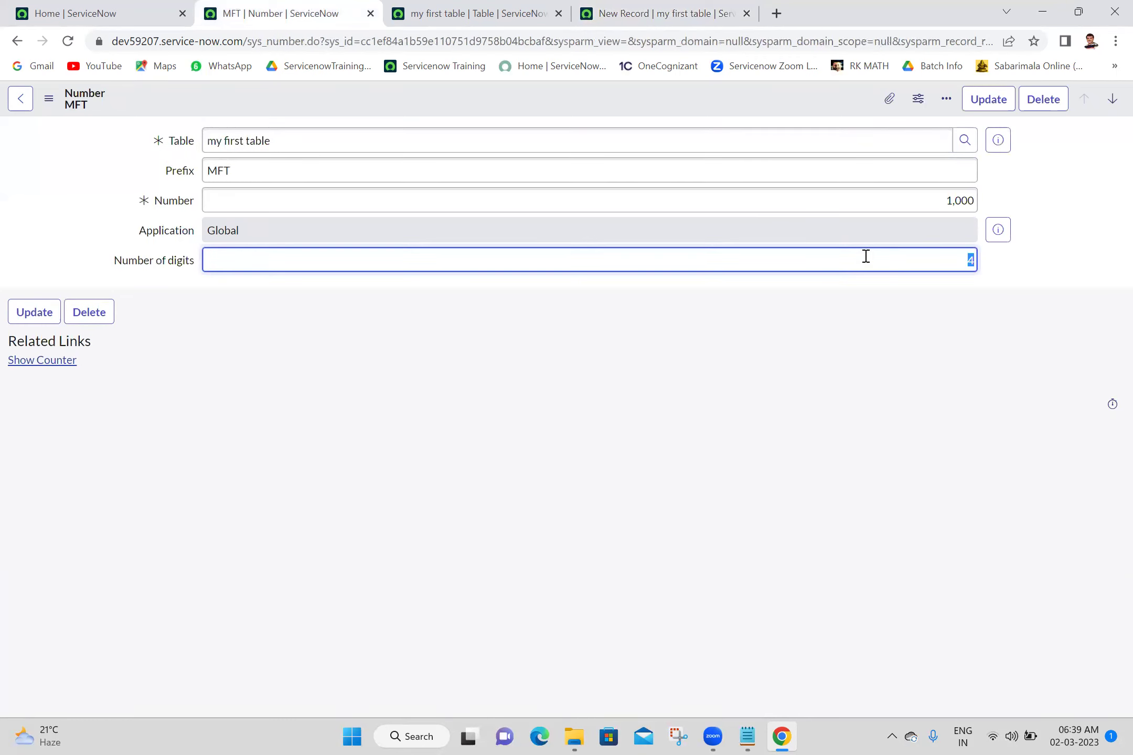
click(929, 457)
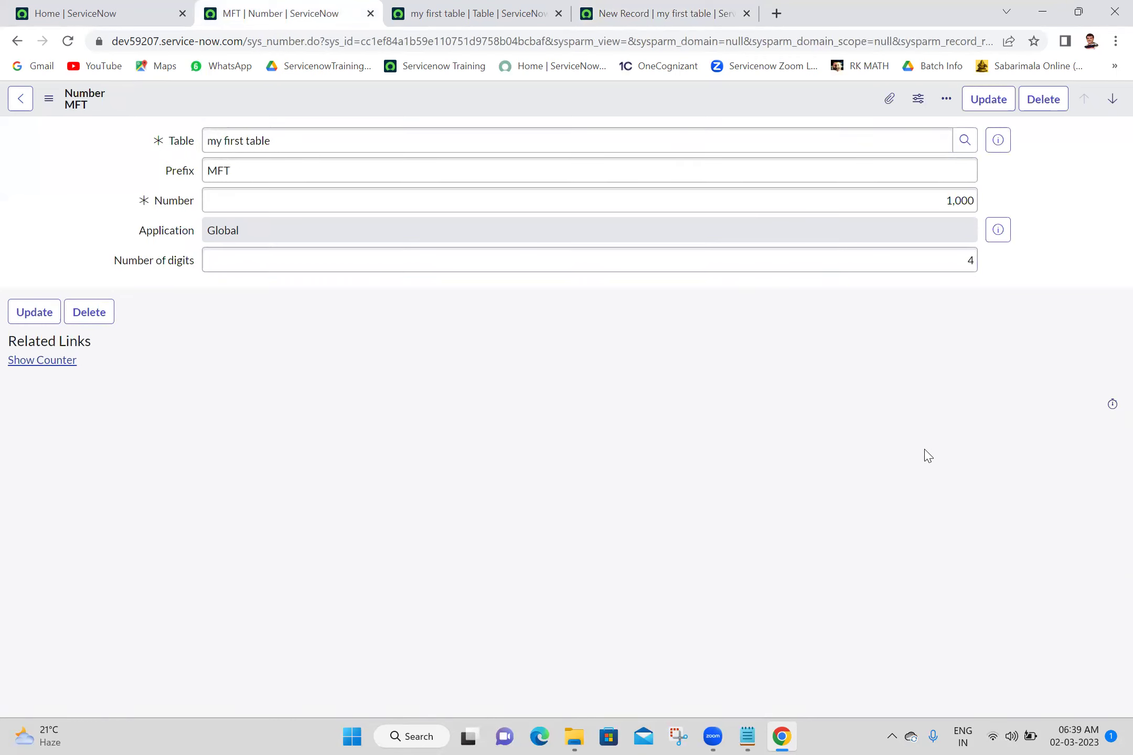
click(946, 204)
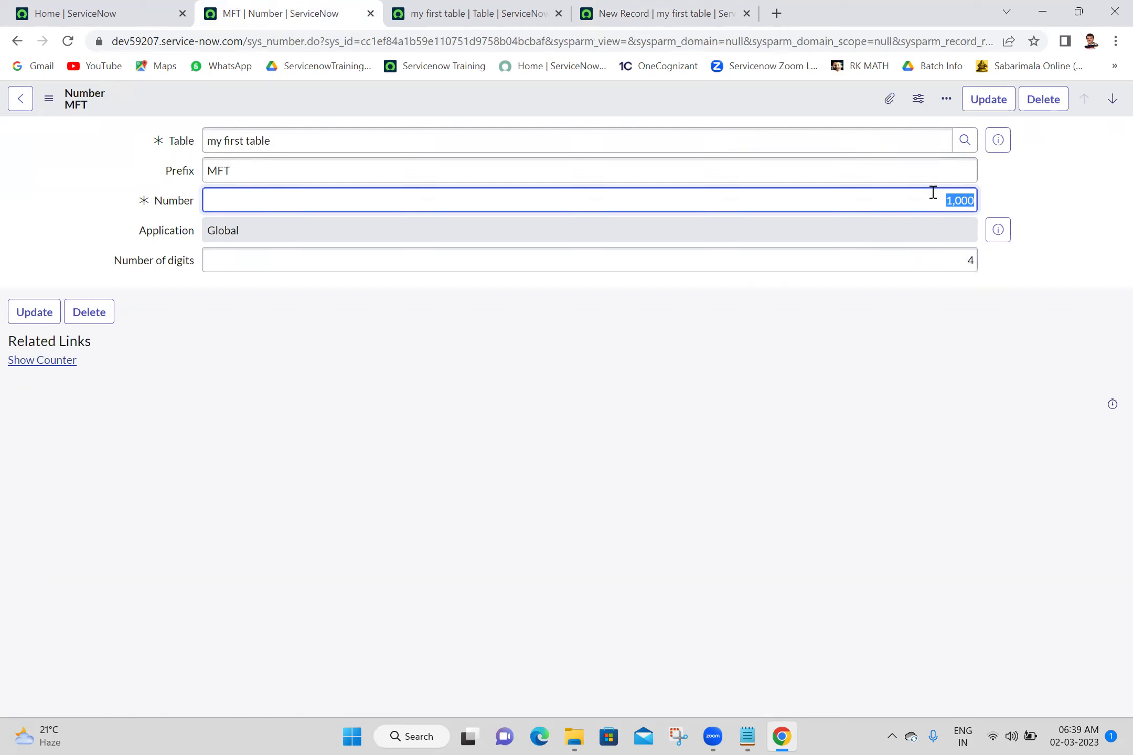
text(1)
right_click(804, 97)
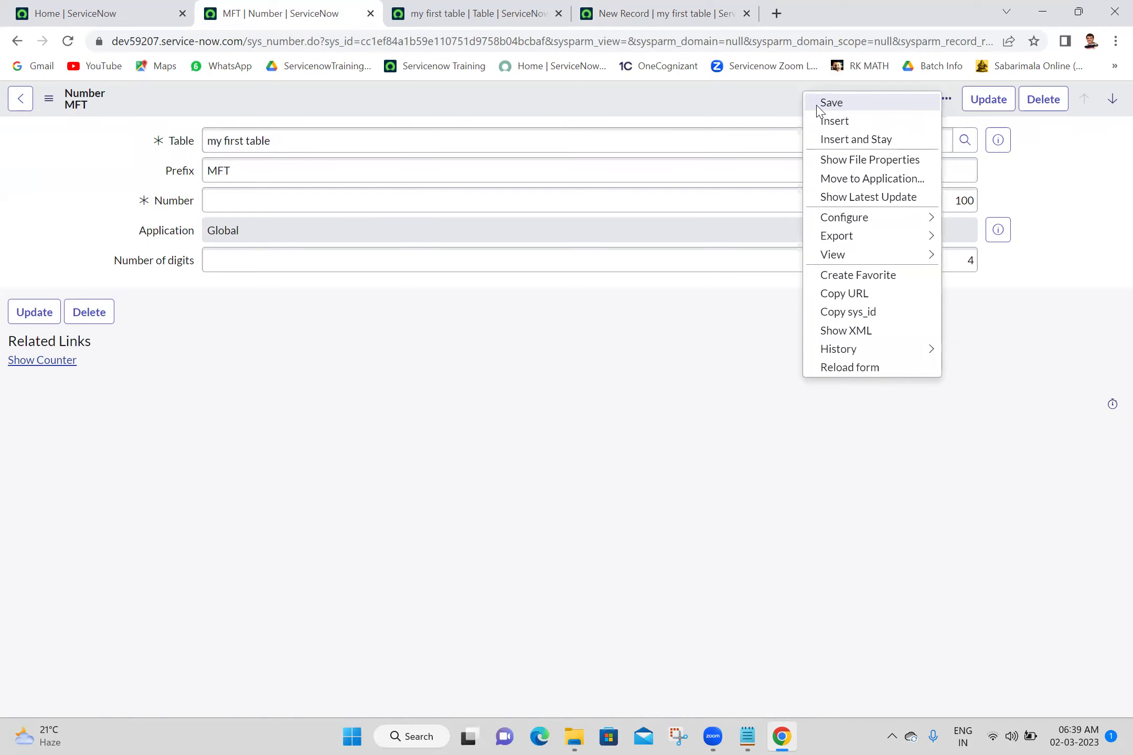
click(817, 103)
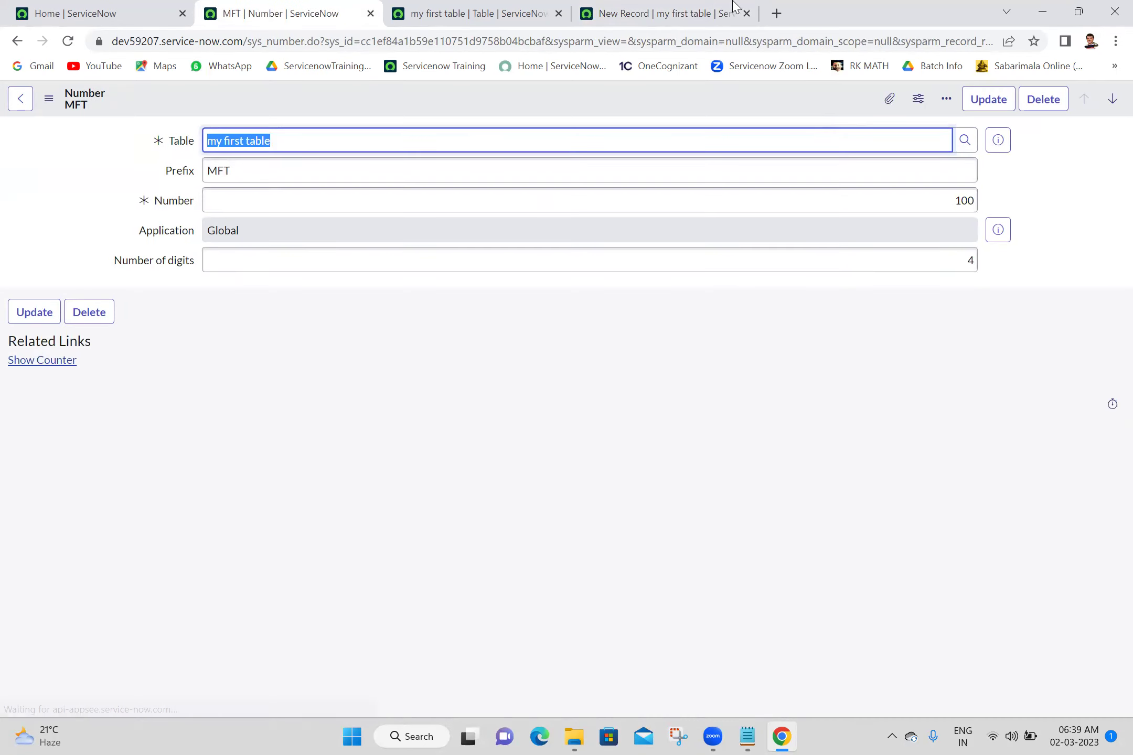
Reload the new-record form twice, then open the MFT number counter showing 10,006
click(677, 11)
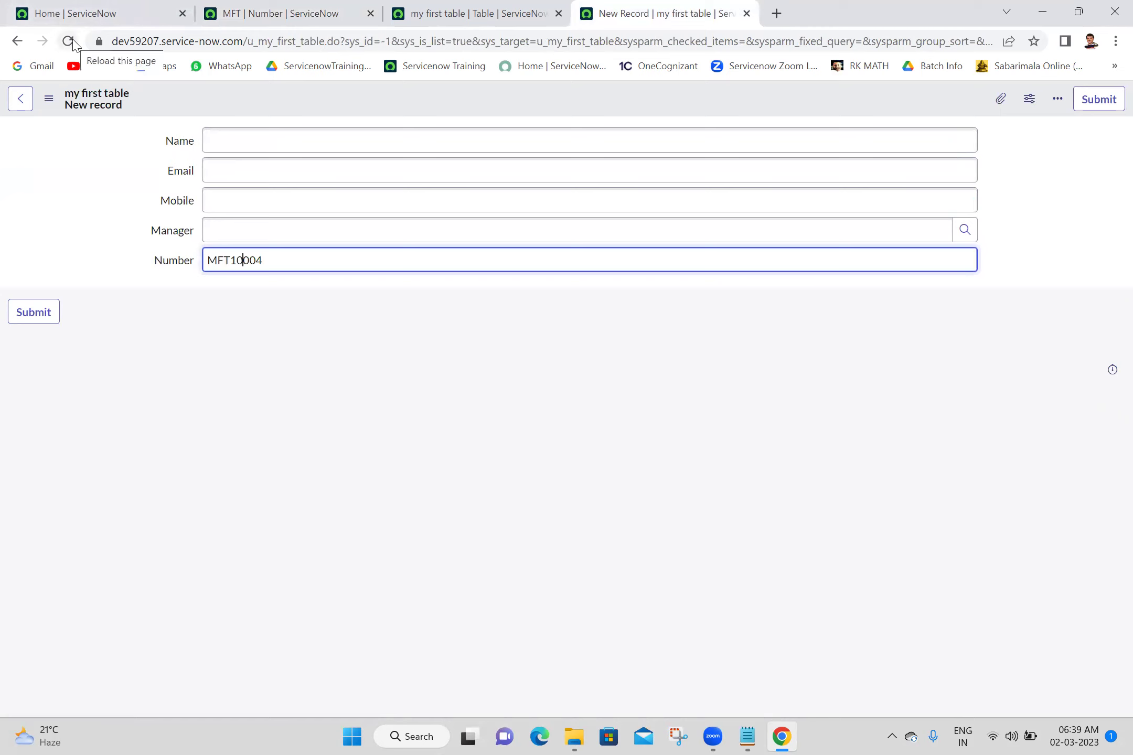
click(67, 41)
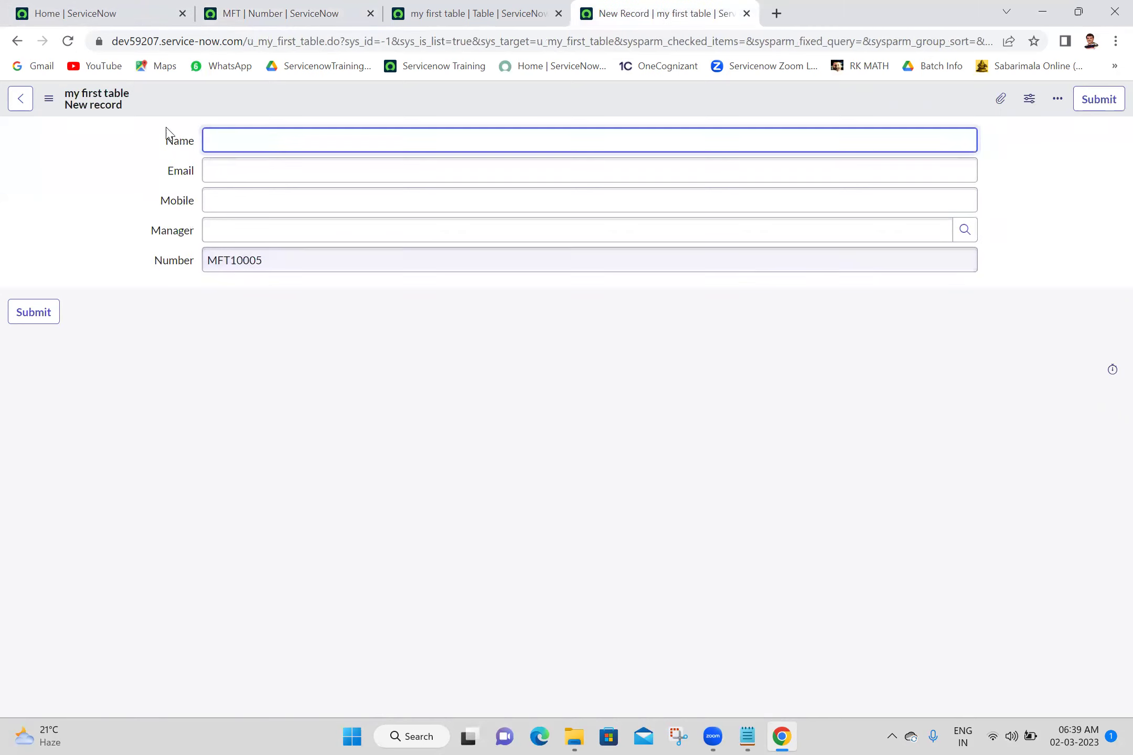
click(67, 42)
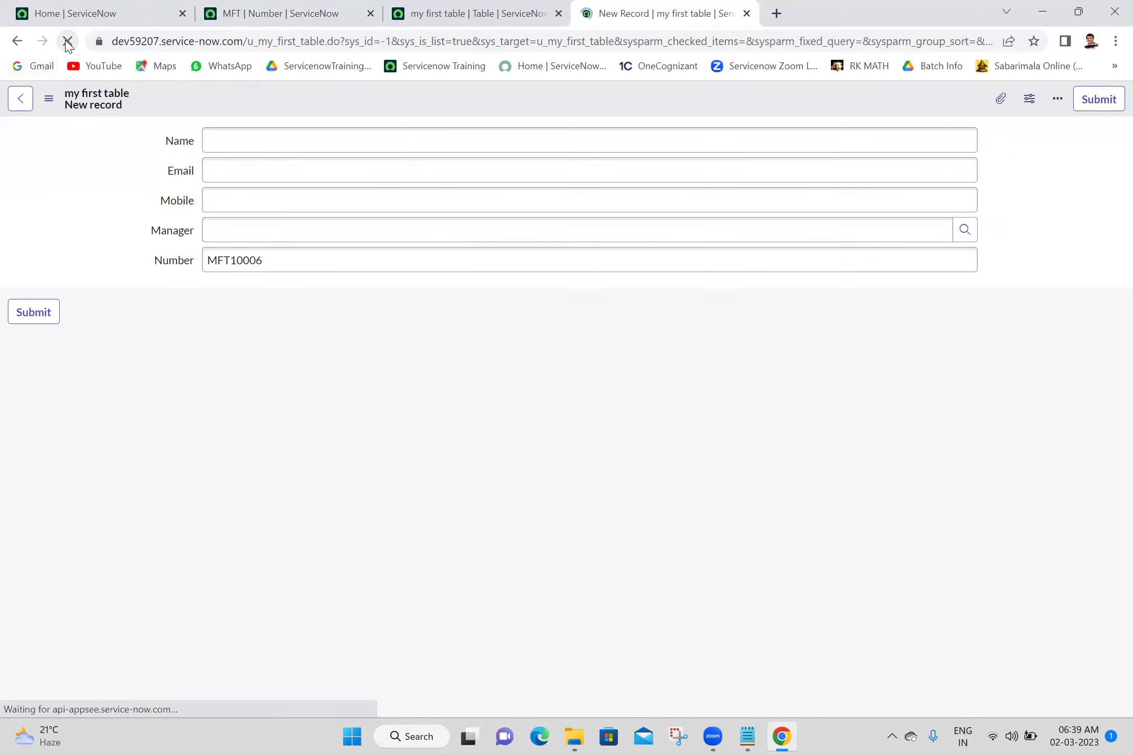
click(288, 10)
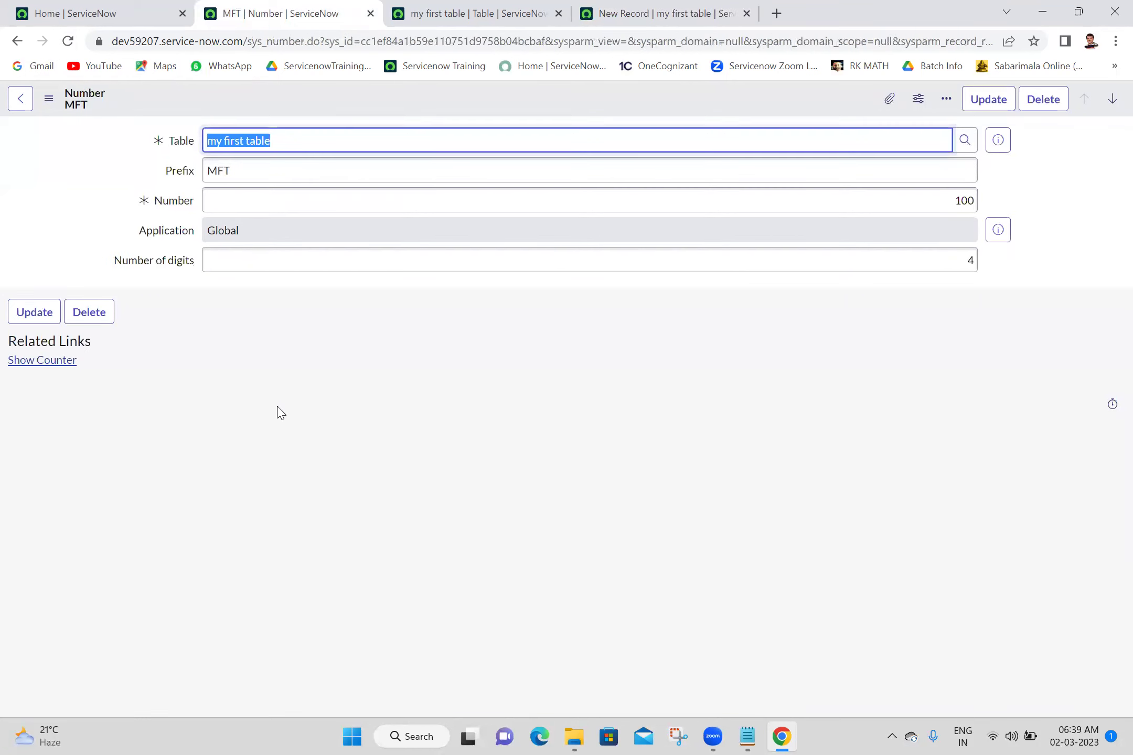
click(64, 361)
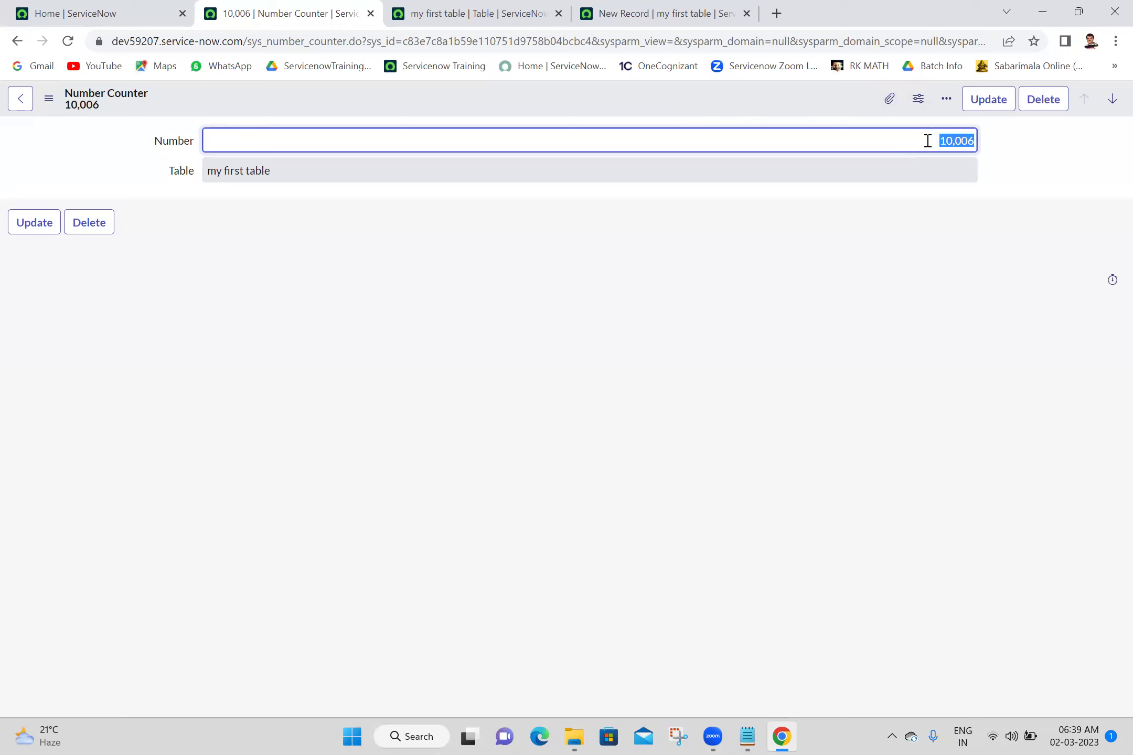
Reset the counter to 1000 and confirm the reloaded form shows MFT1001
text(100)
text(0)
click(989, 108)
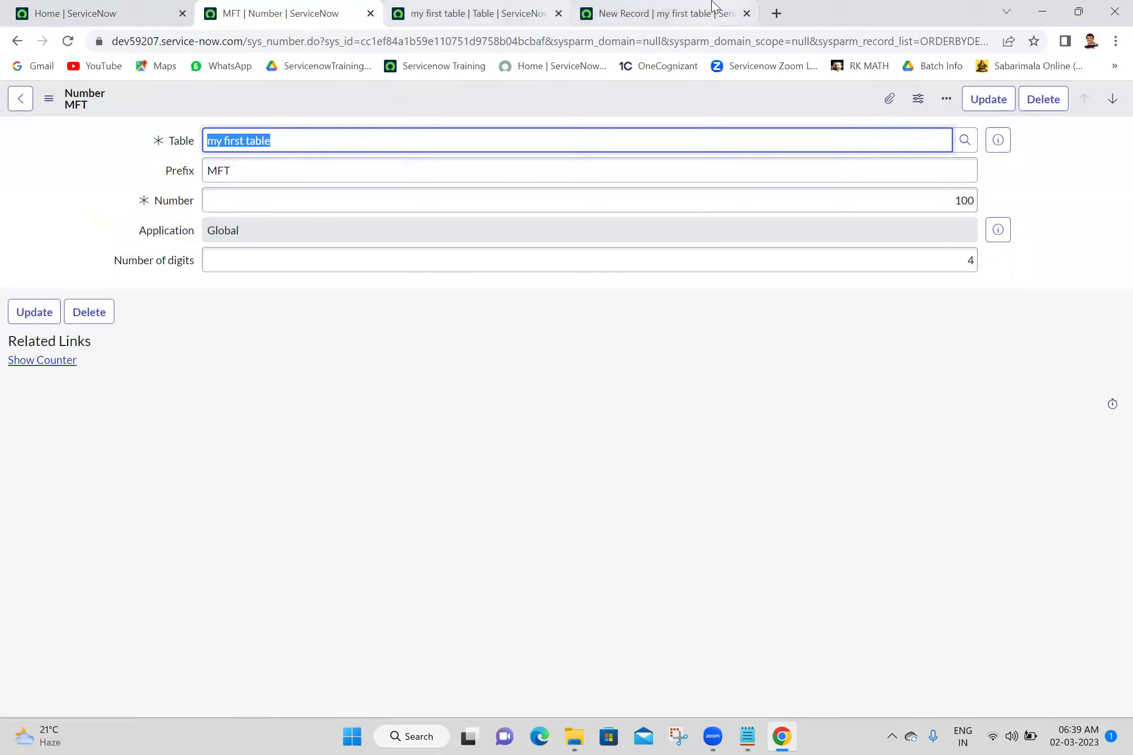
click(716, 14)
click(67, 41)
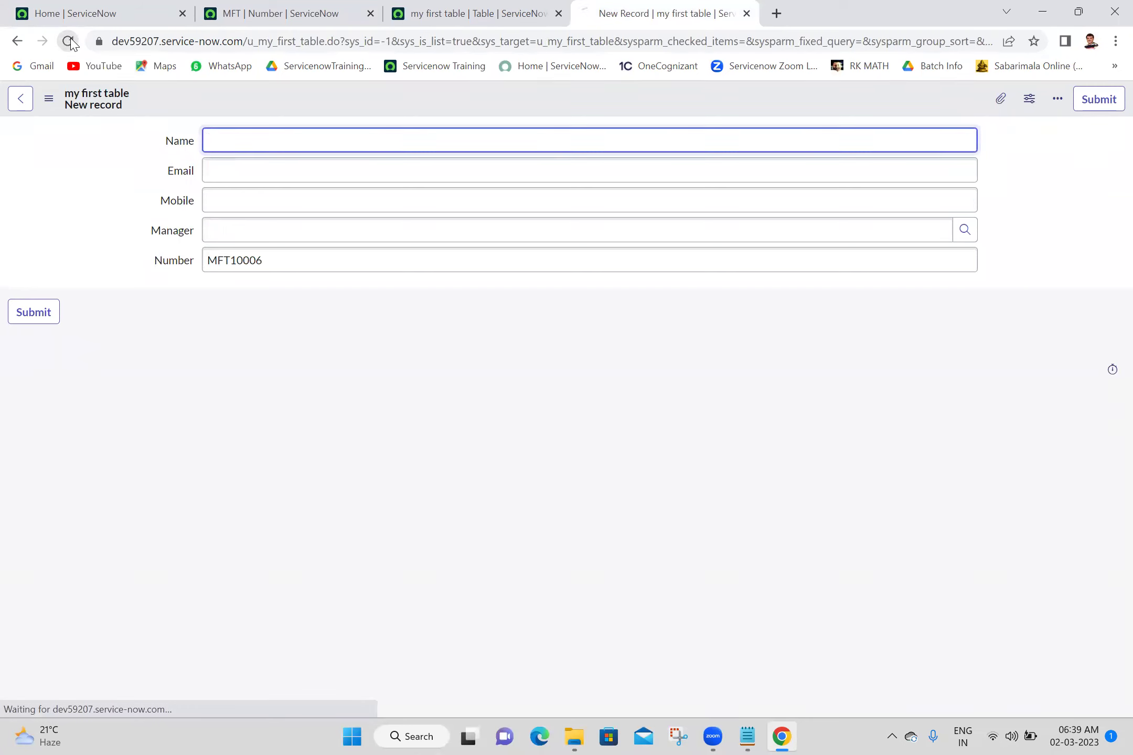
double_click(265, 263)
click(229, 260)
Set the MFT Number of digits back to 7 and save the record
click(397, 8)
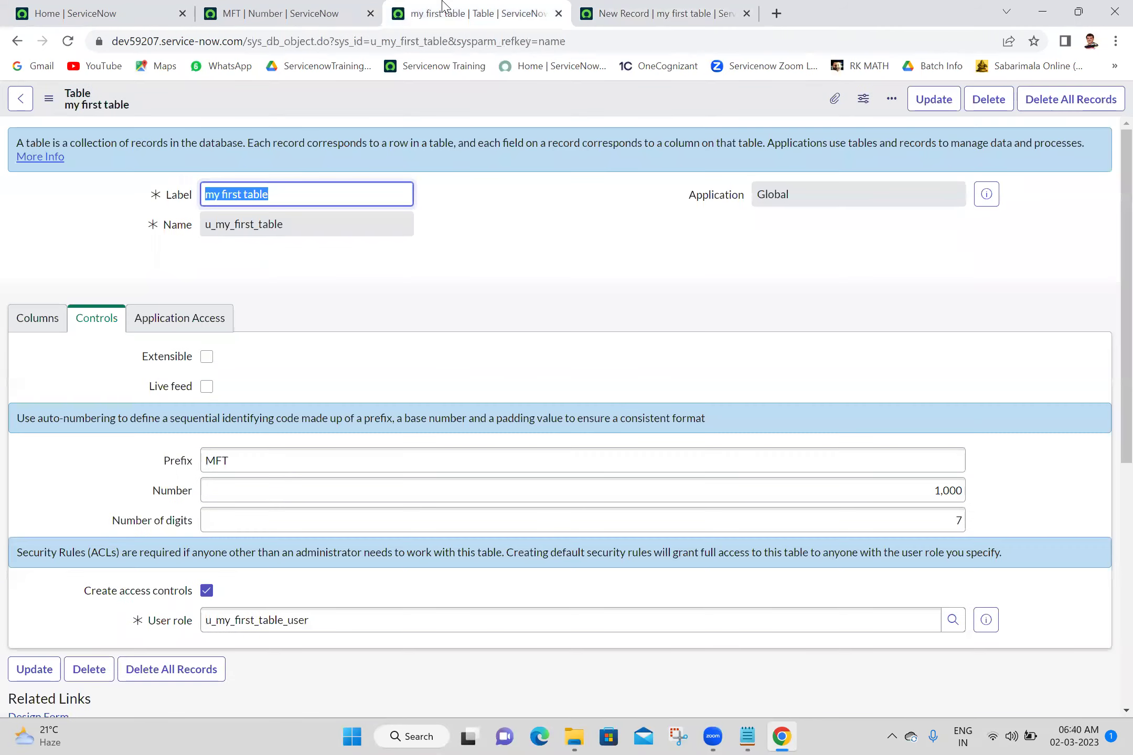
click(310, 6)
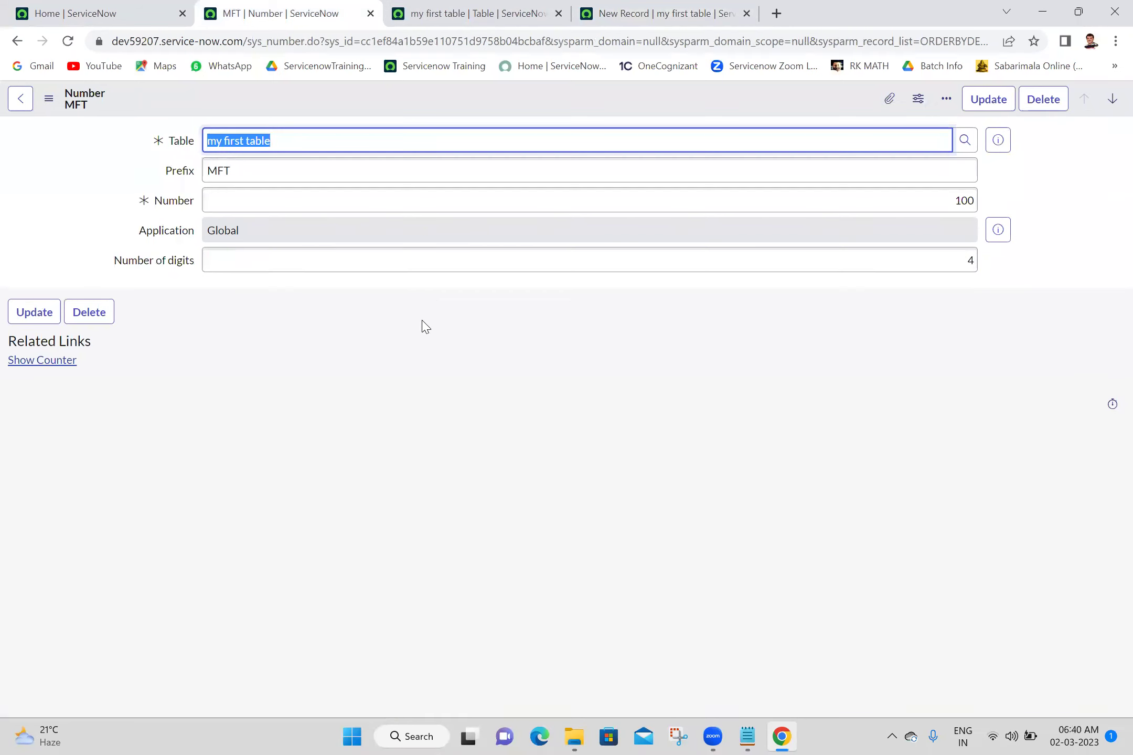
click(455, 261)
text(7)
right_click(532, 103)
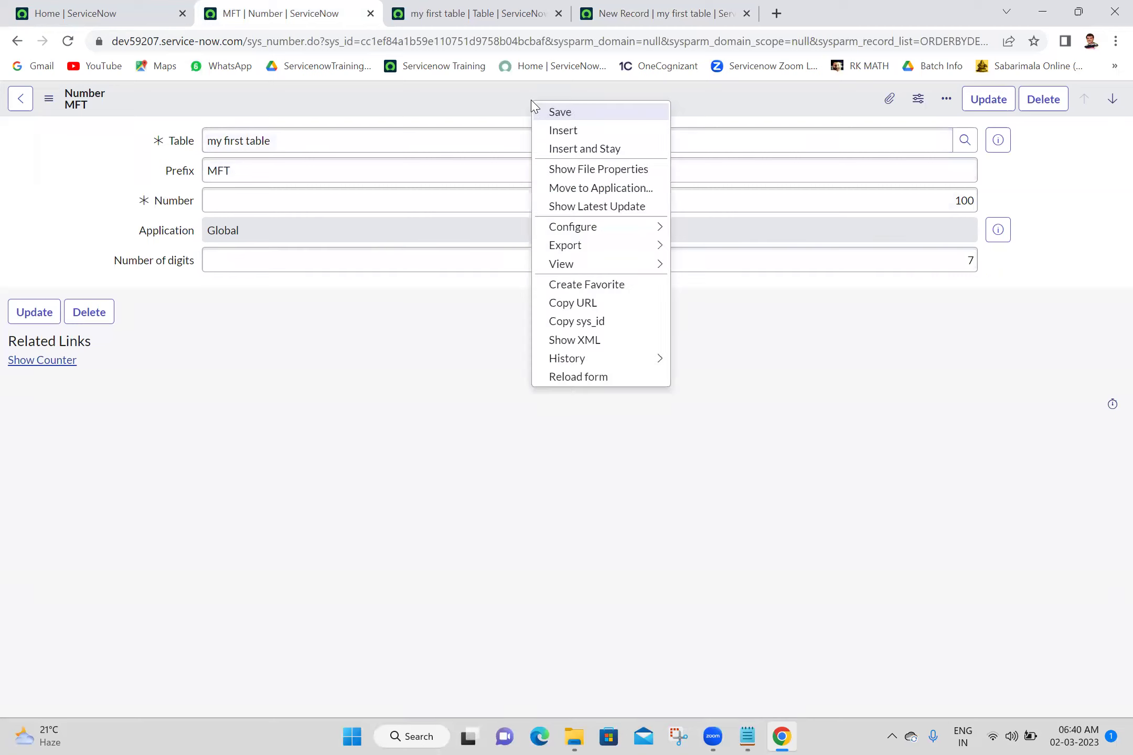
click(541, 112)
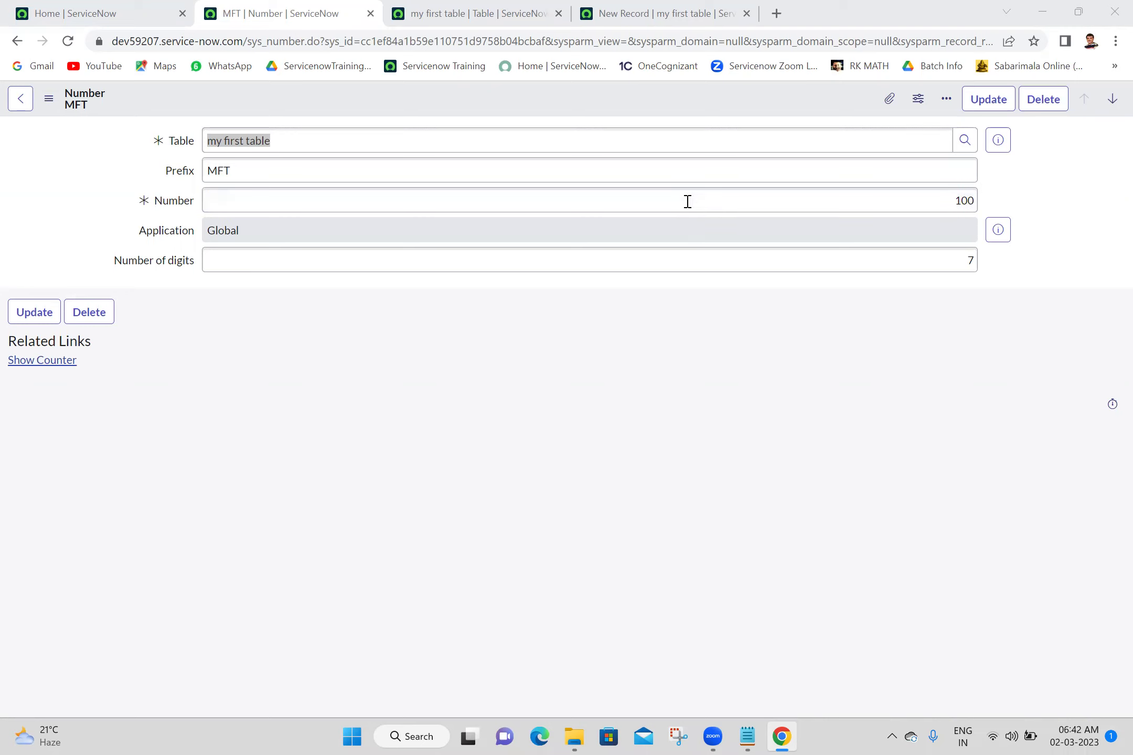
click(431, 544)
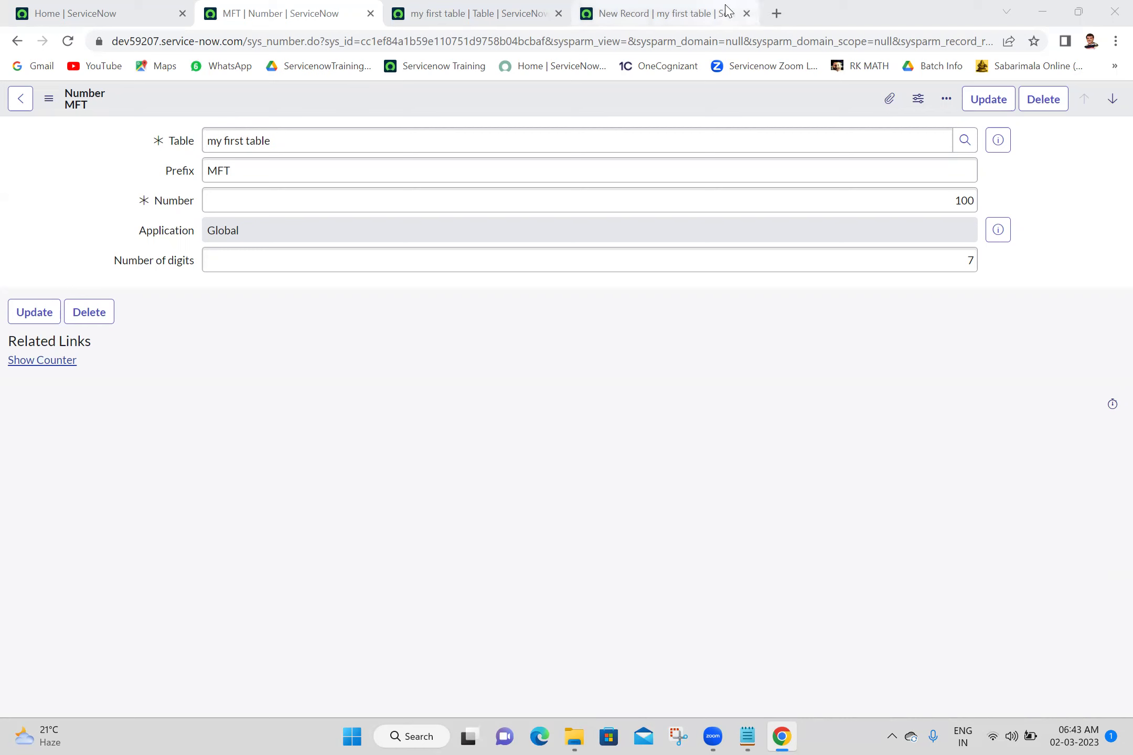
Close the tabs right of Home and open the my first tables list via 'my first'
click(491, 12)
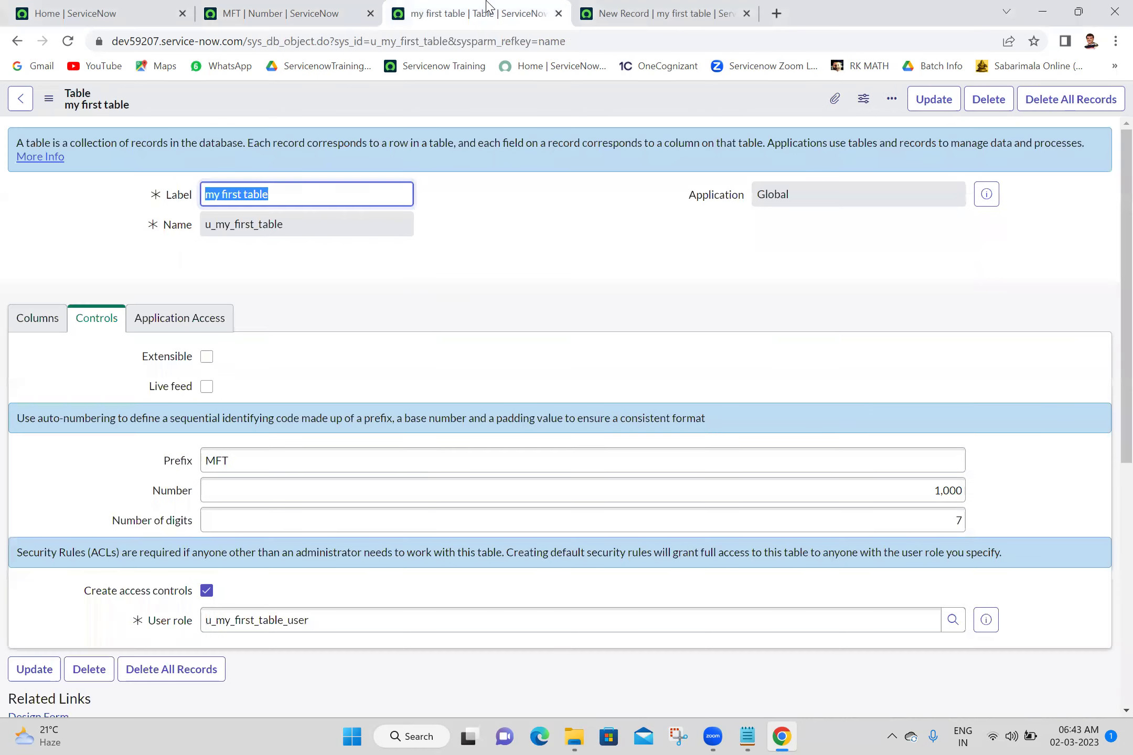
click(283, 12)
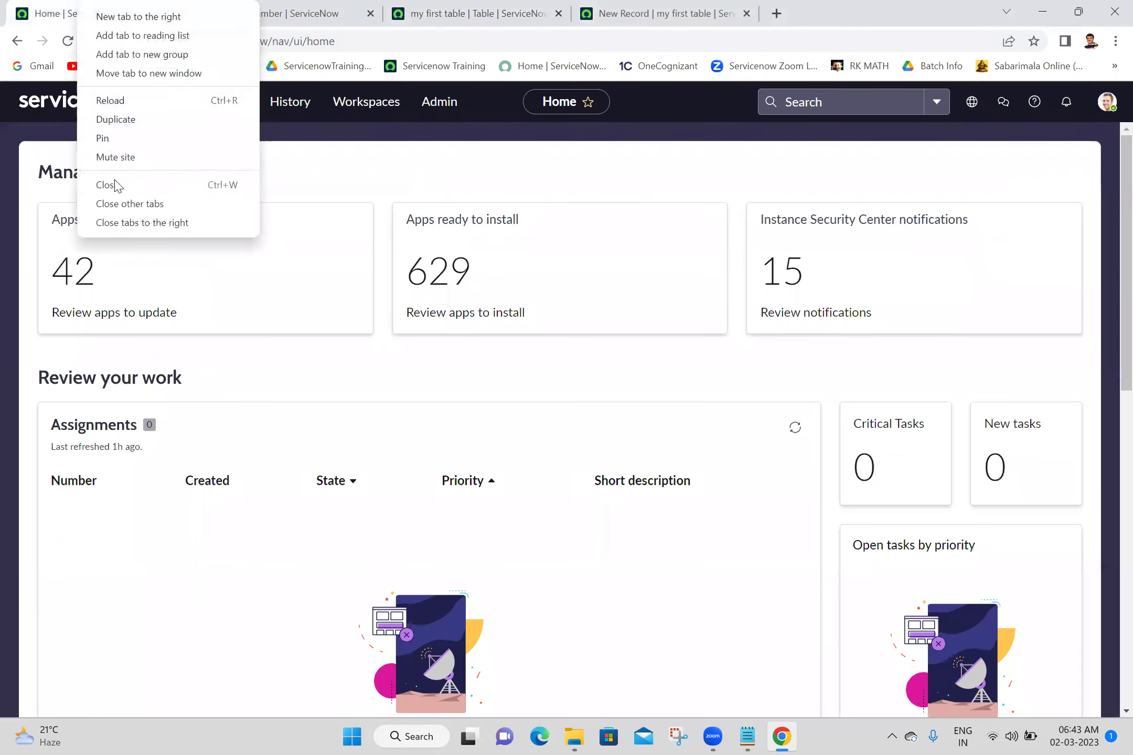
click(123, 223)
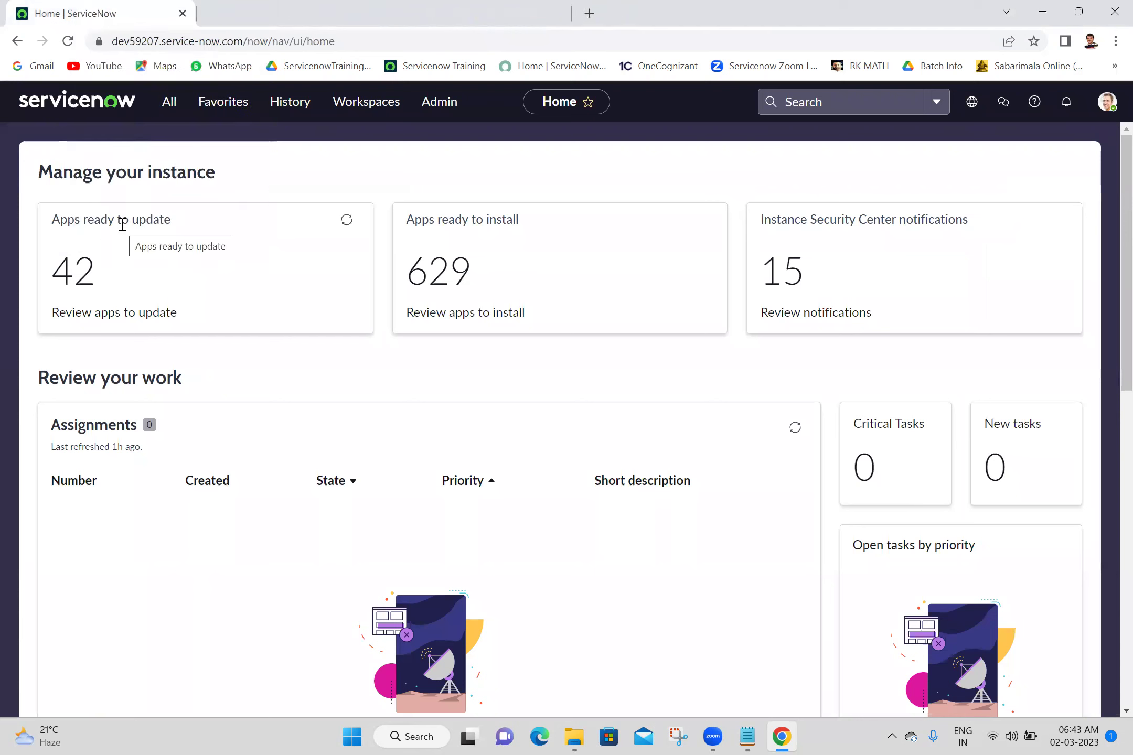
click(170, 108)
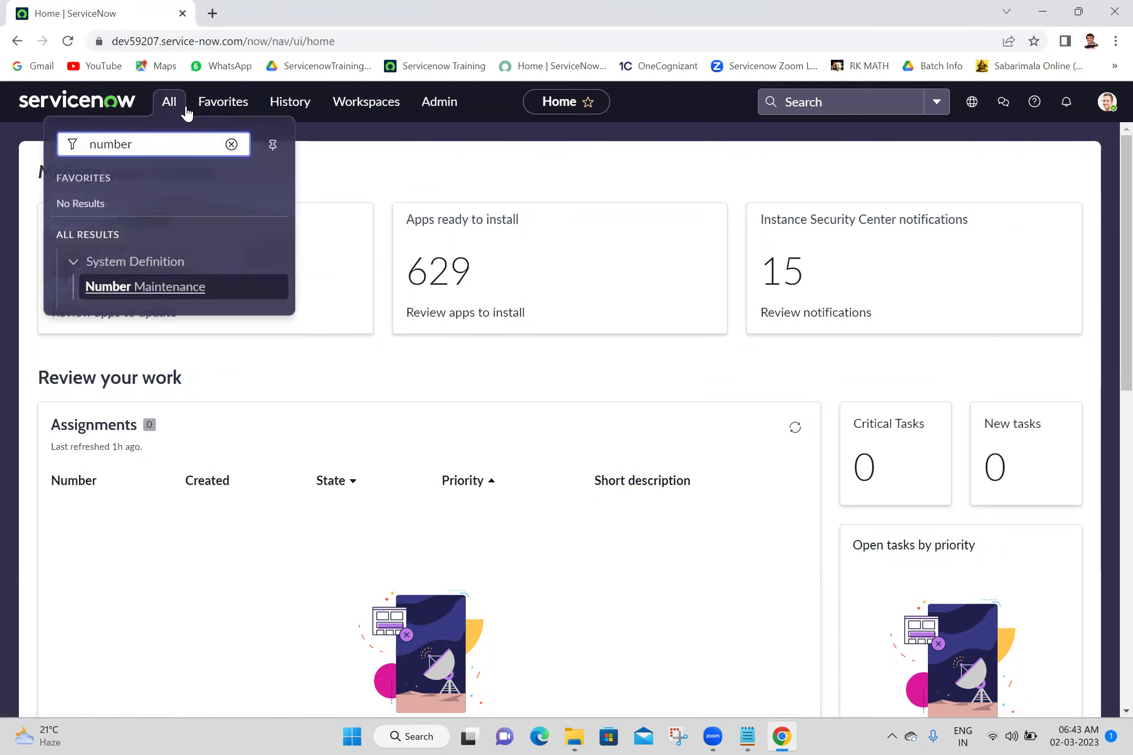
double_click(165, 145)
text(my first)
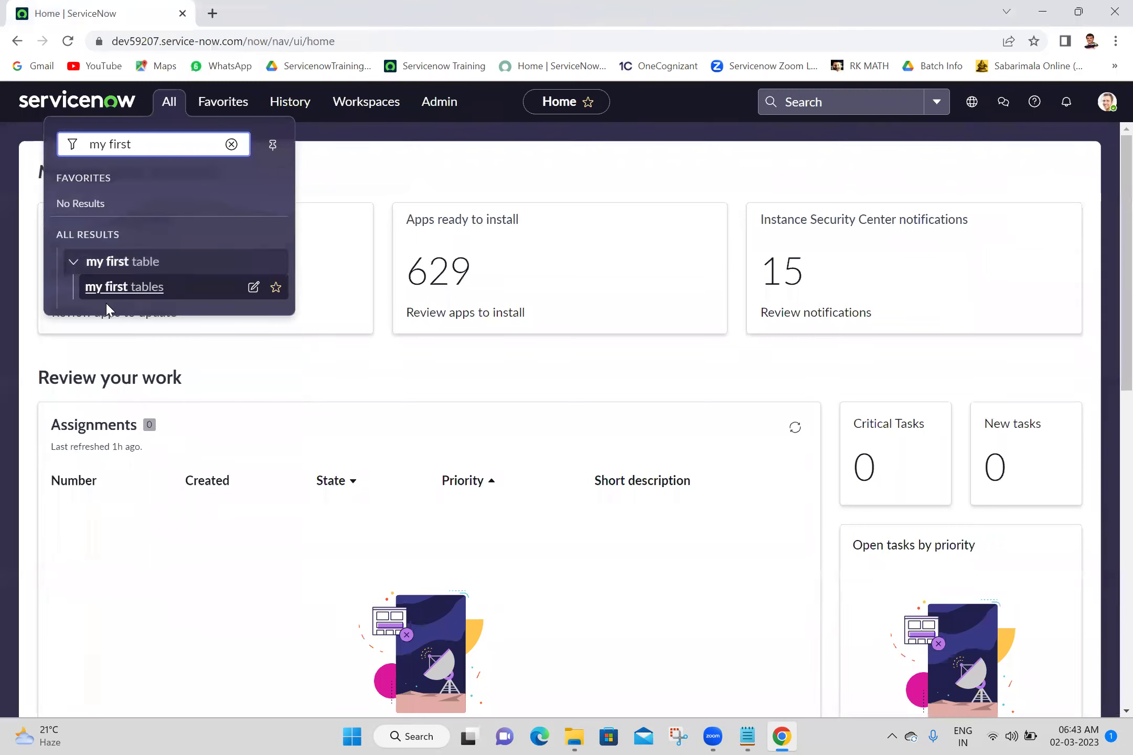
click(109, 294)
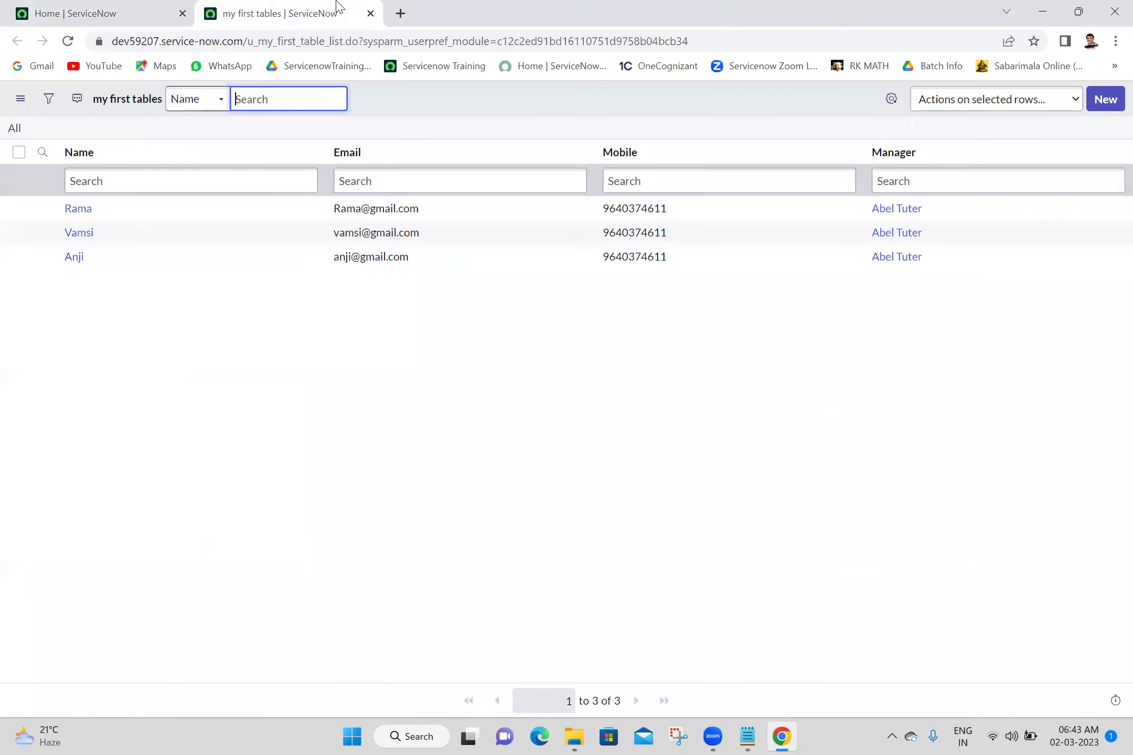
Delete all three my first tables records and confirm the deletion
click(19, 152)
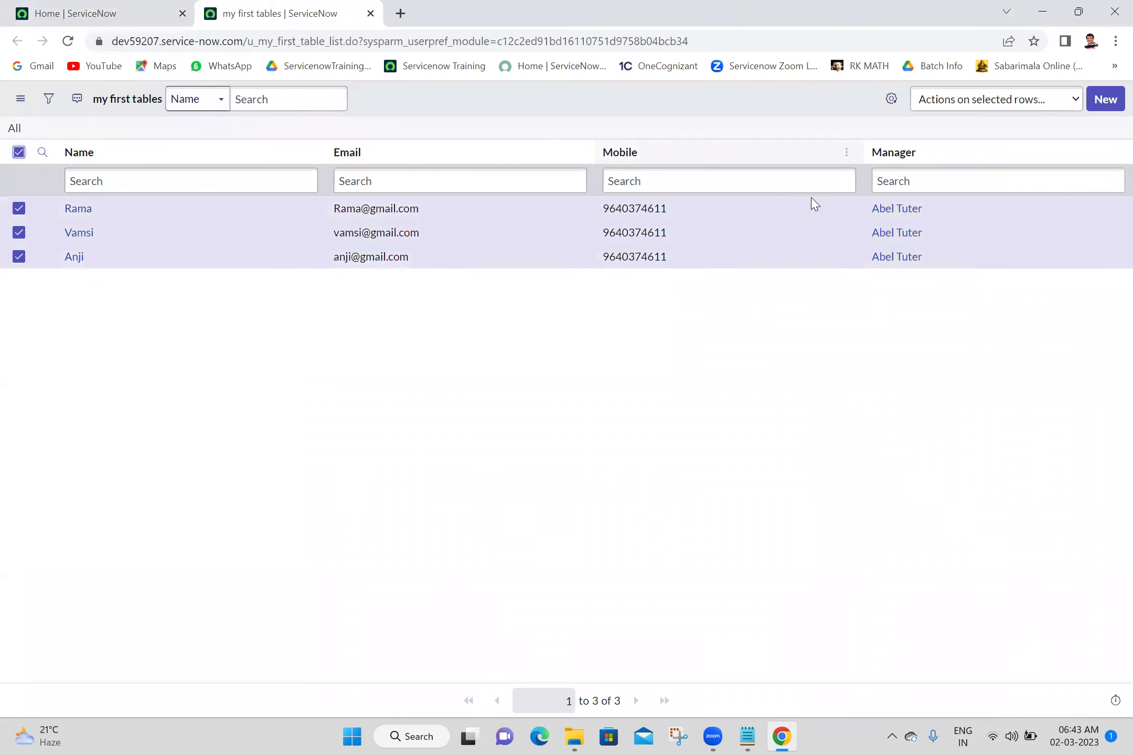
click(964, 105)
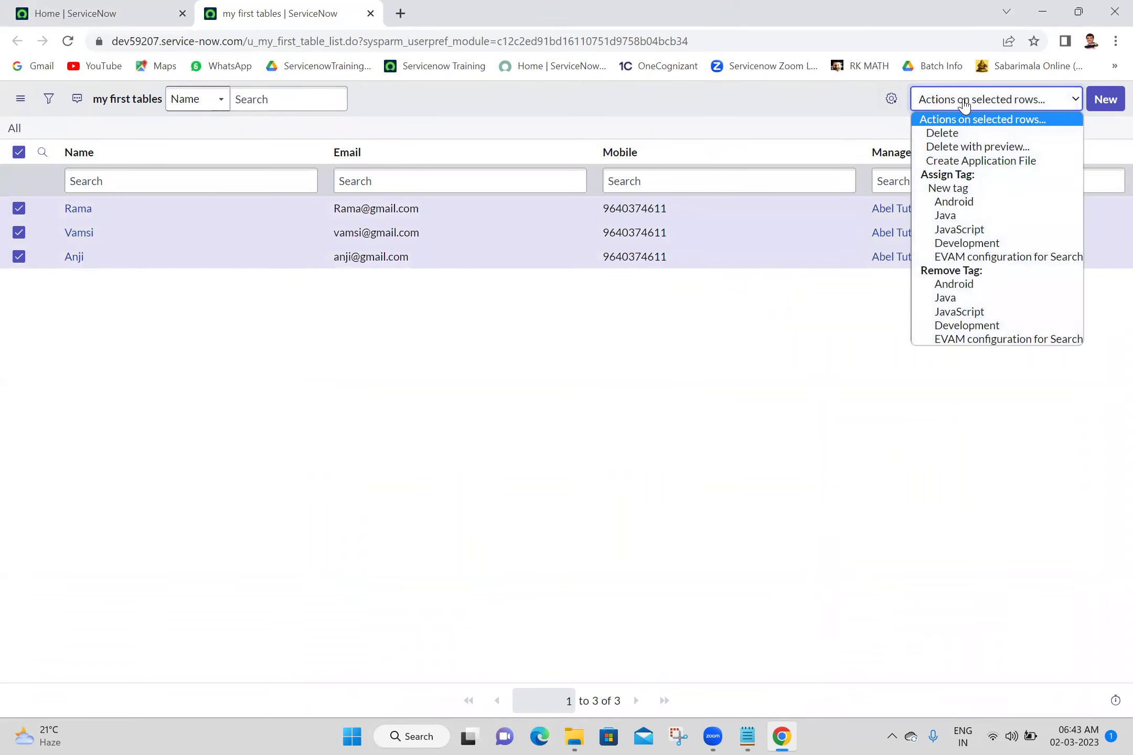
click(947, 138)
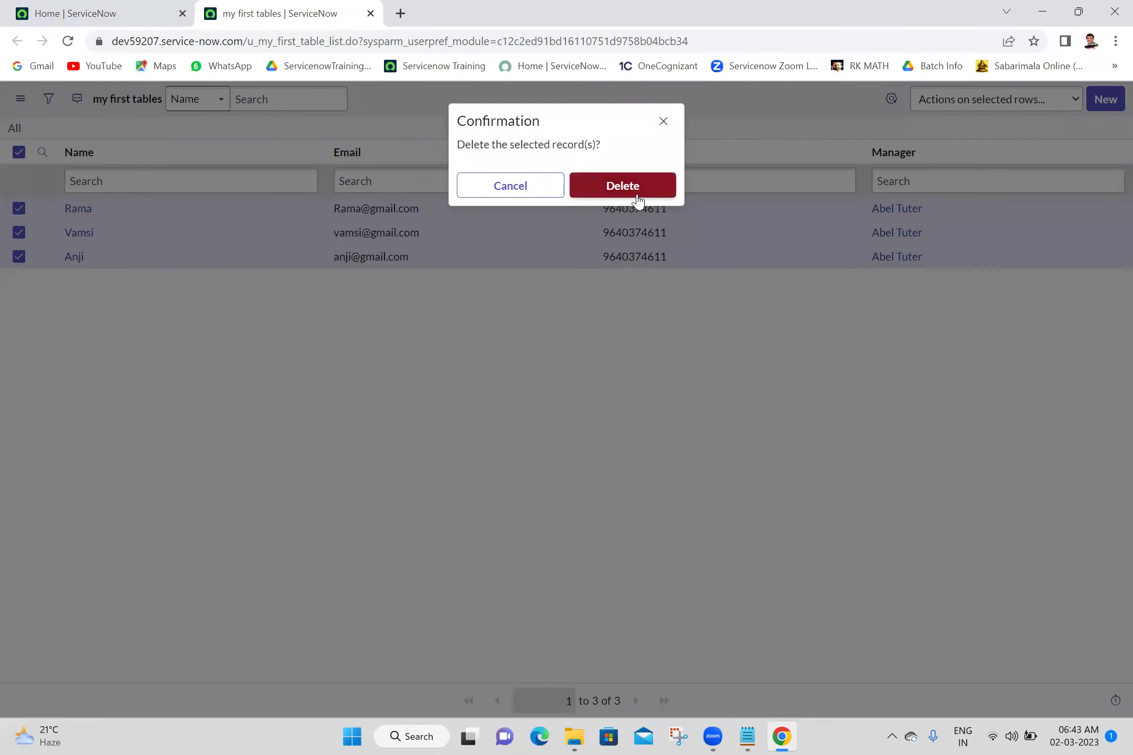
click(622, 186)
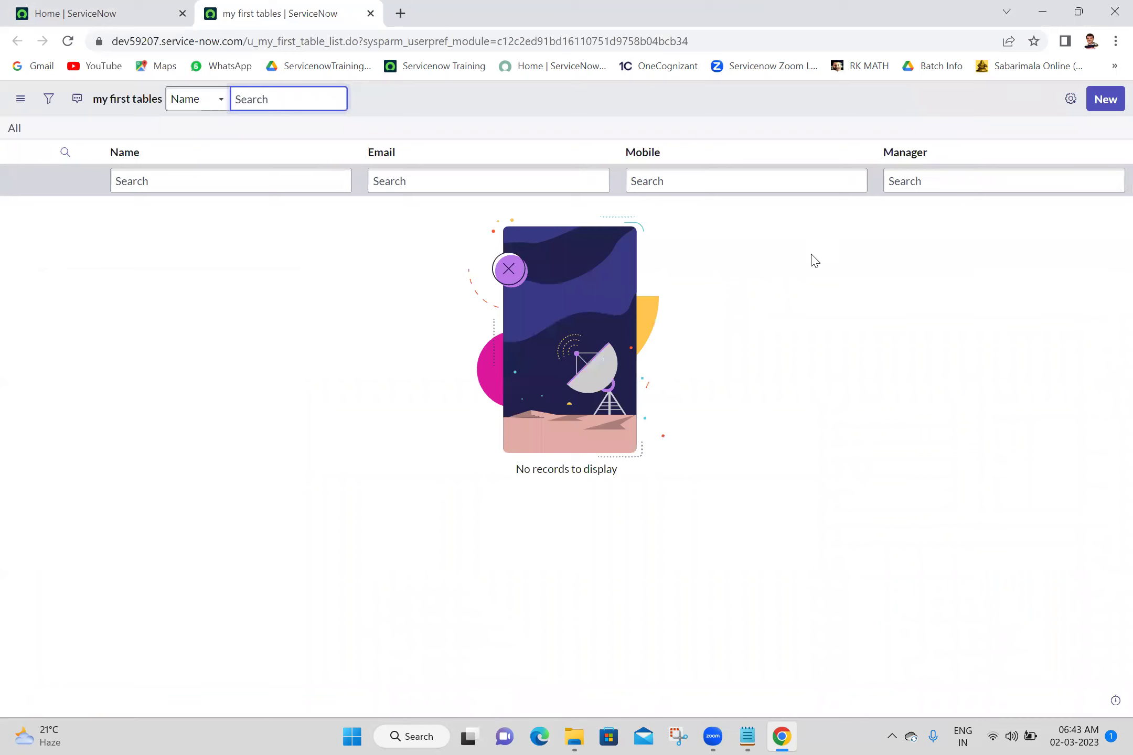
Add Number to the list columns and move it ahead of Name, Email, Mobile and Manager
click(1071, 101)
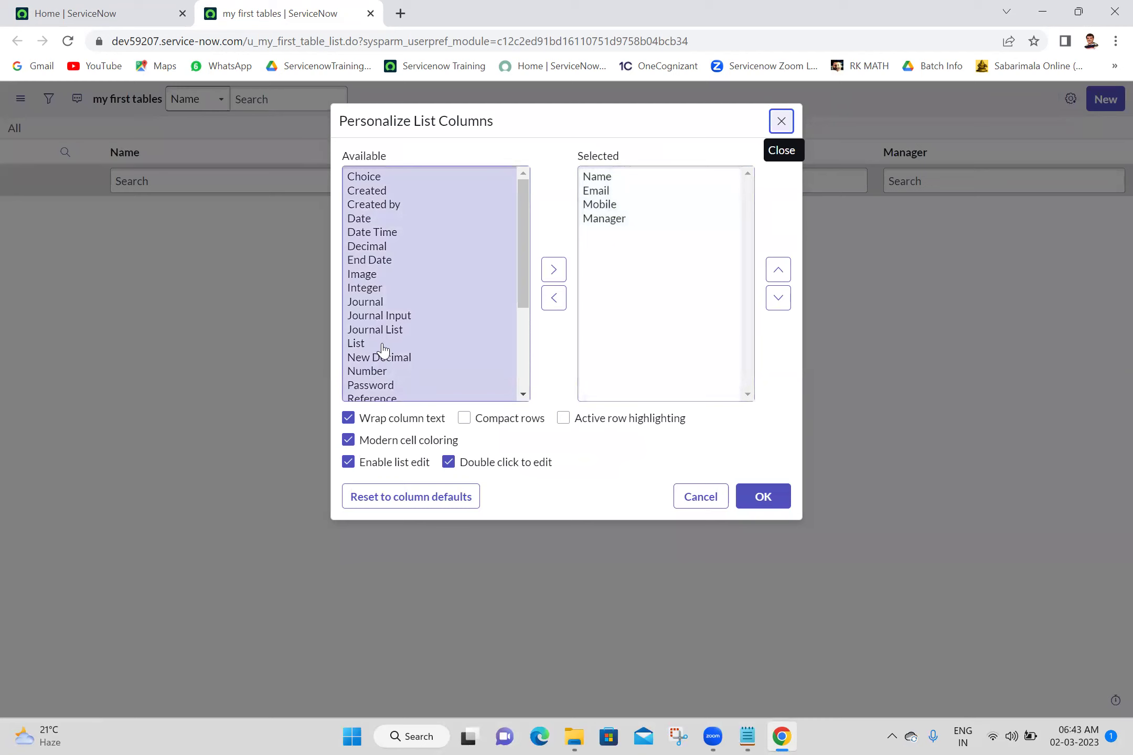
click(368, 374)
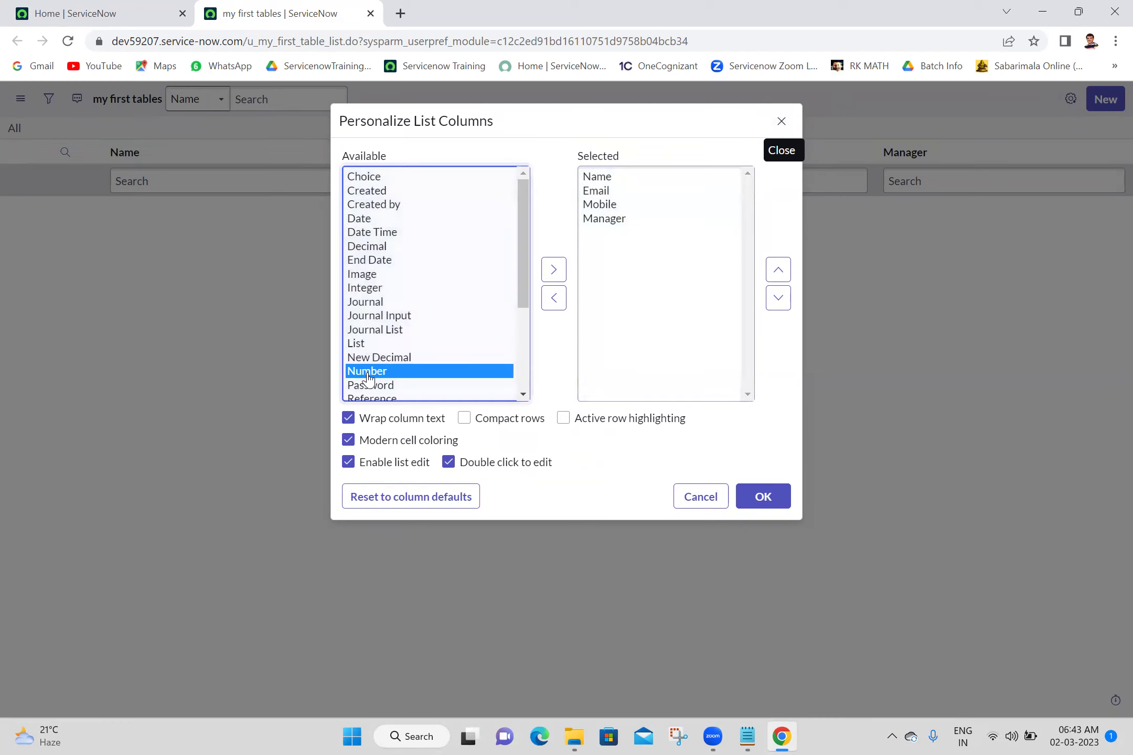
click(560, 271)
click(779, 279)
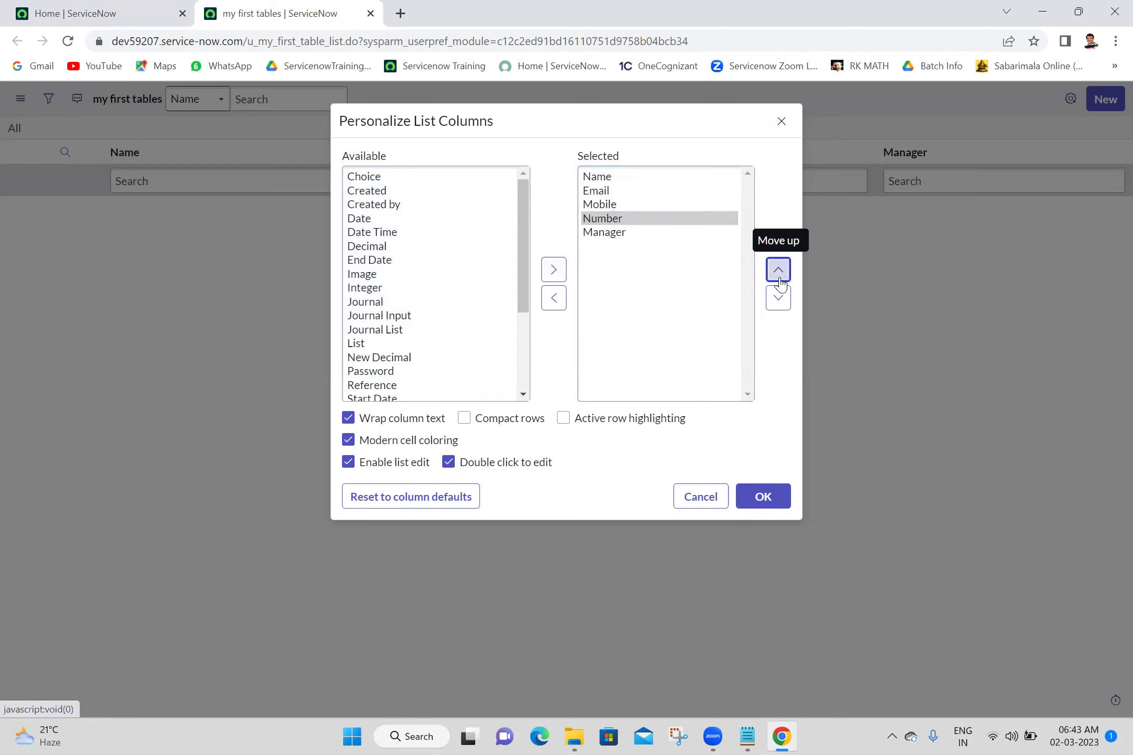
triple_click(780, 279)
click(755, 499)
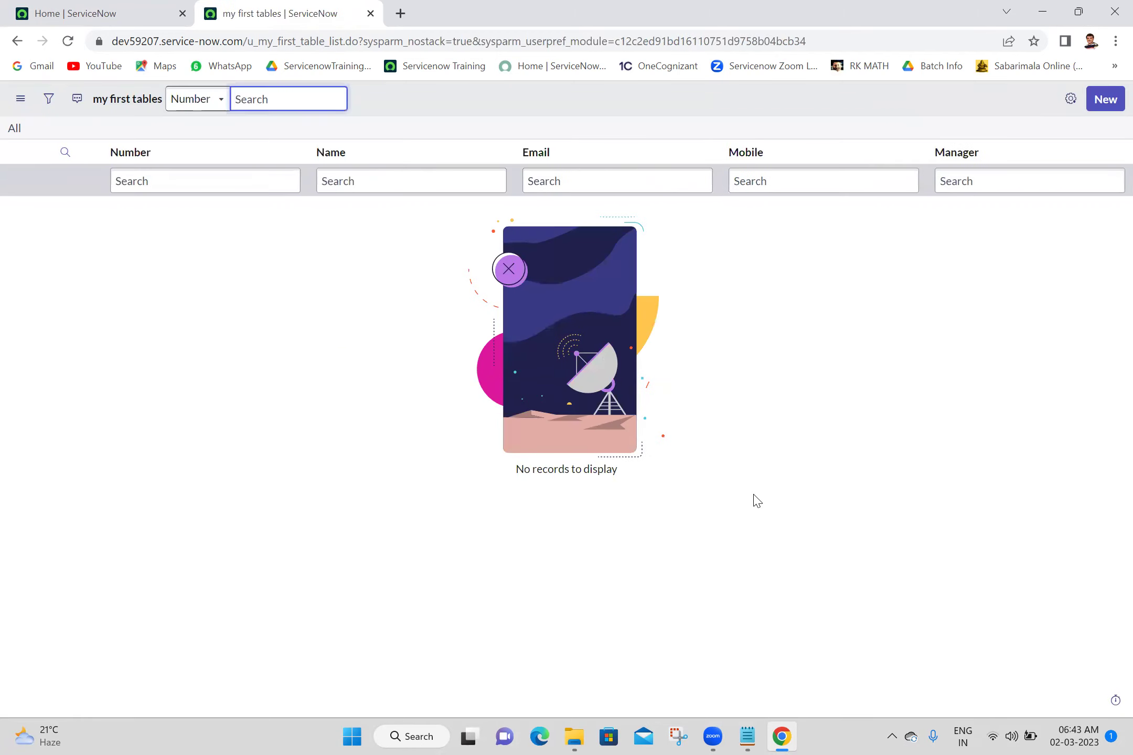
Start a new my first table record and open its Form Layout configuration
click(1107, 99)
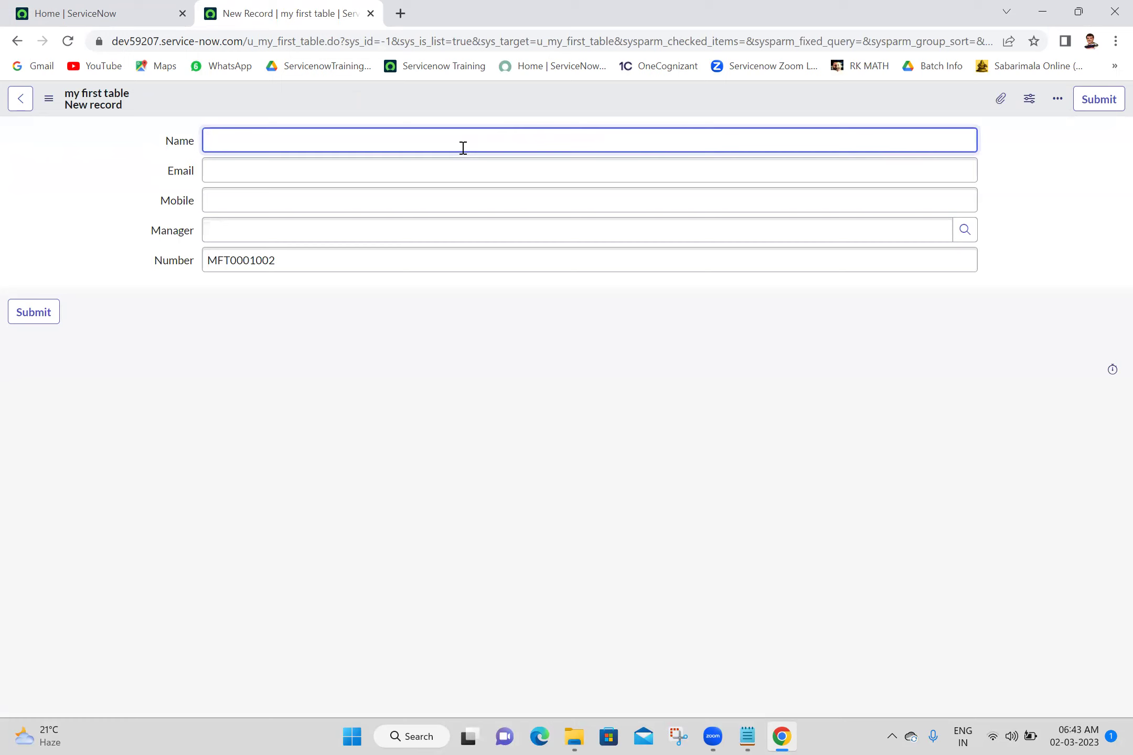
right_click(488, 106)
mouse_move(577, 154)
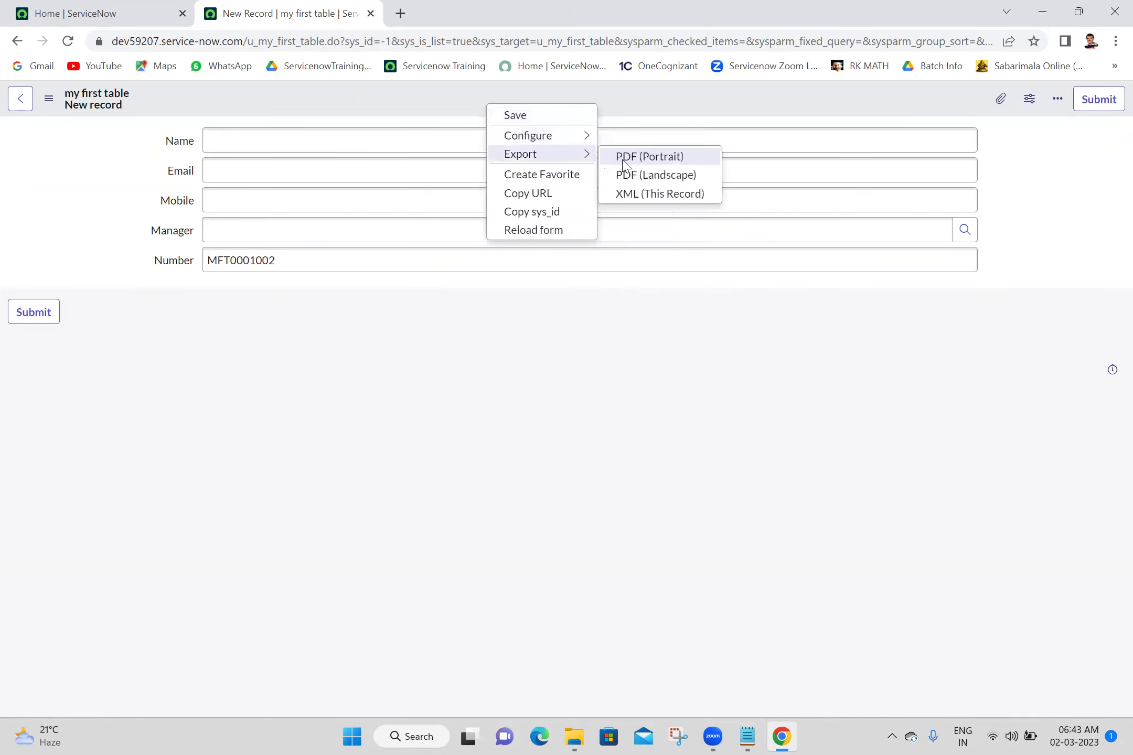
mouse_move(545, 135)
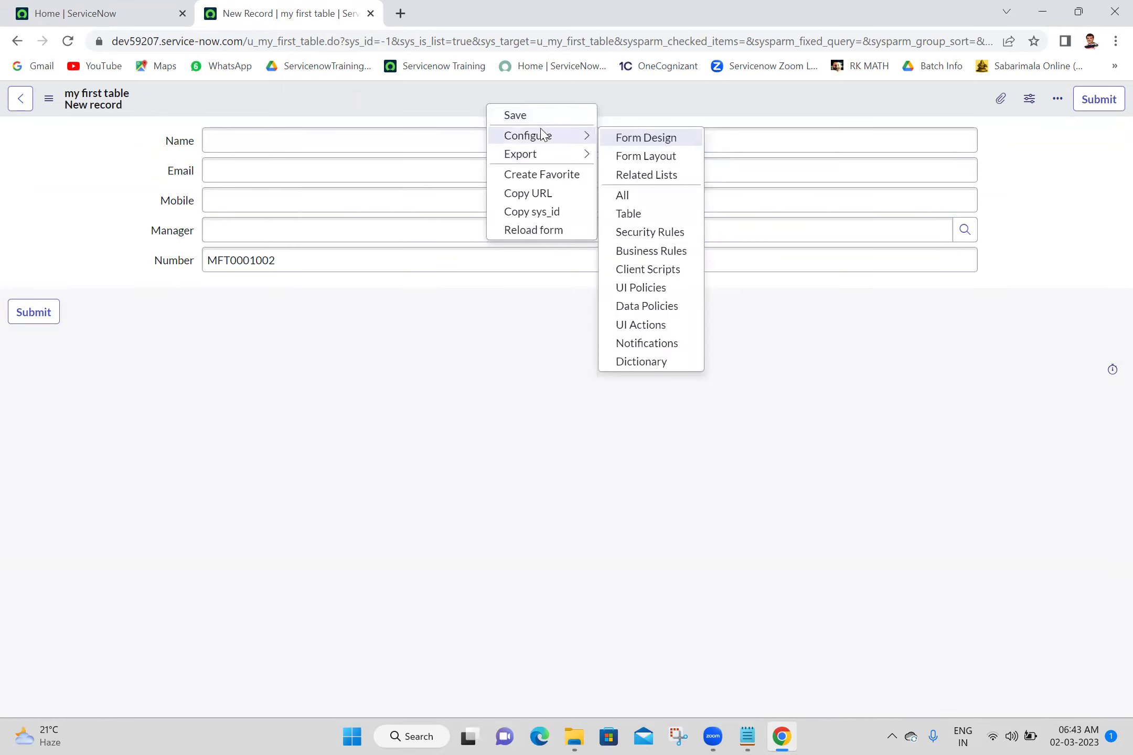
click(650, 155)
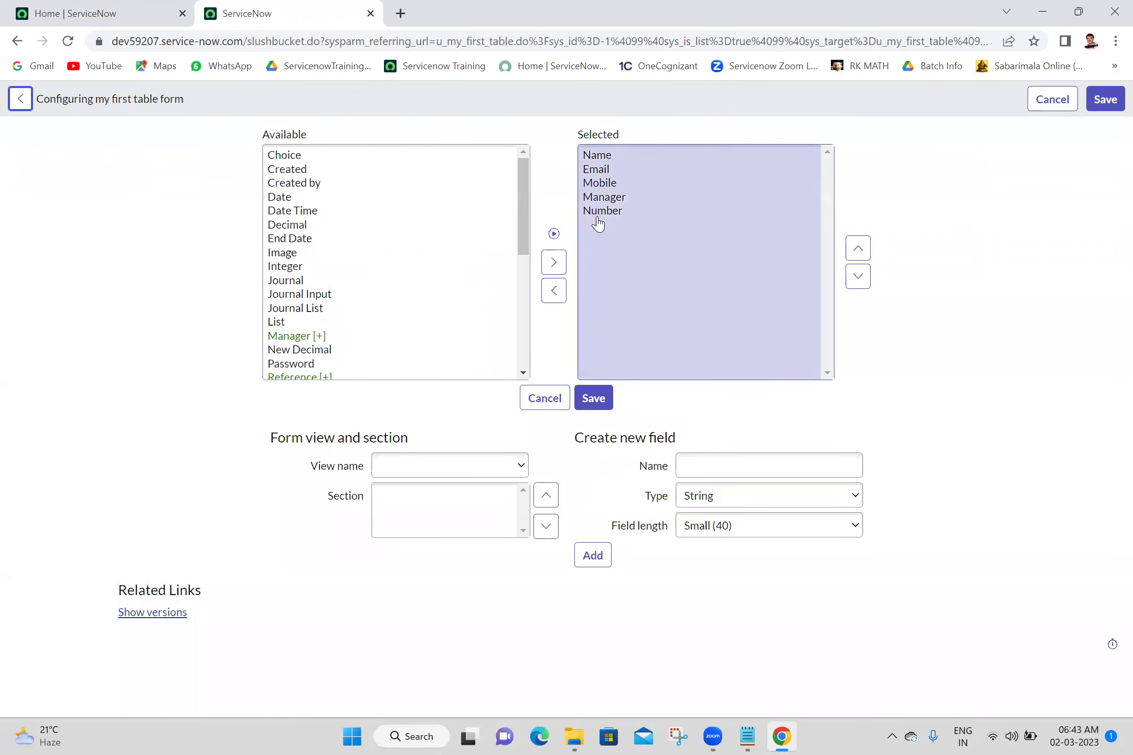
Move Number to the top of the form layout and place a split marker above Mobile
click(626, 213)
double_click(858, 248)
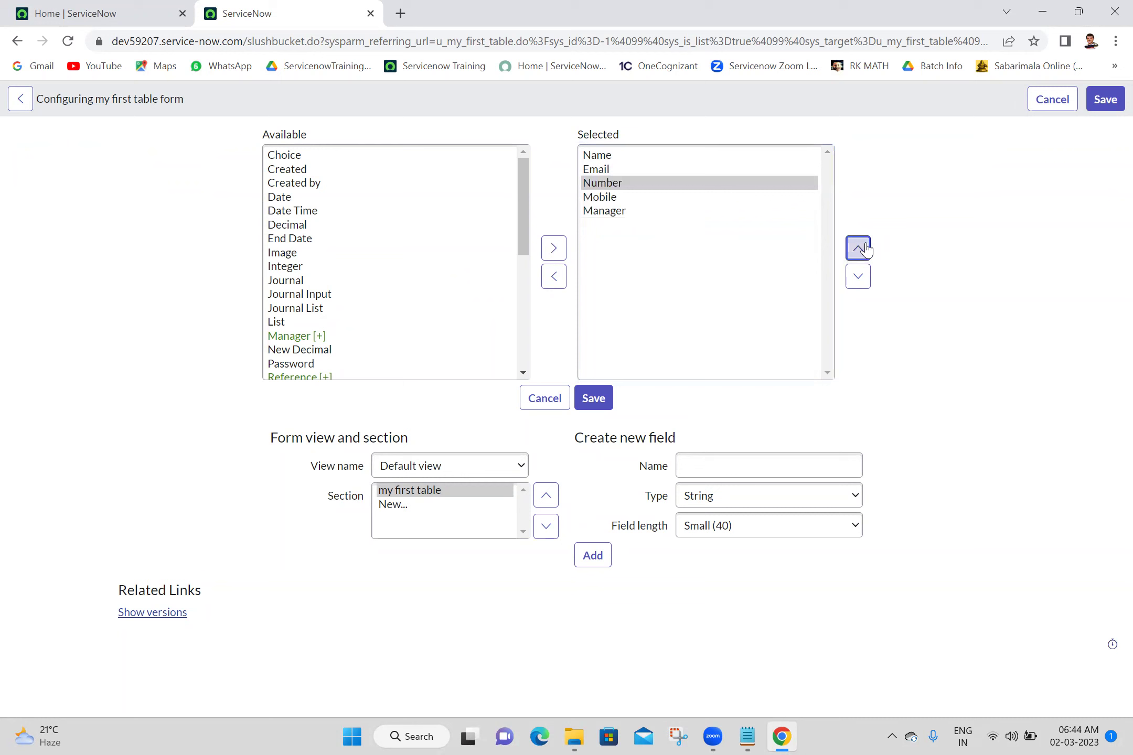
double_click(866, 250)
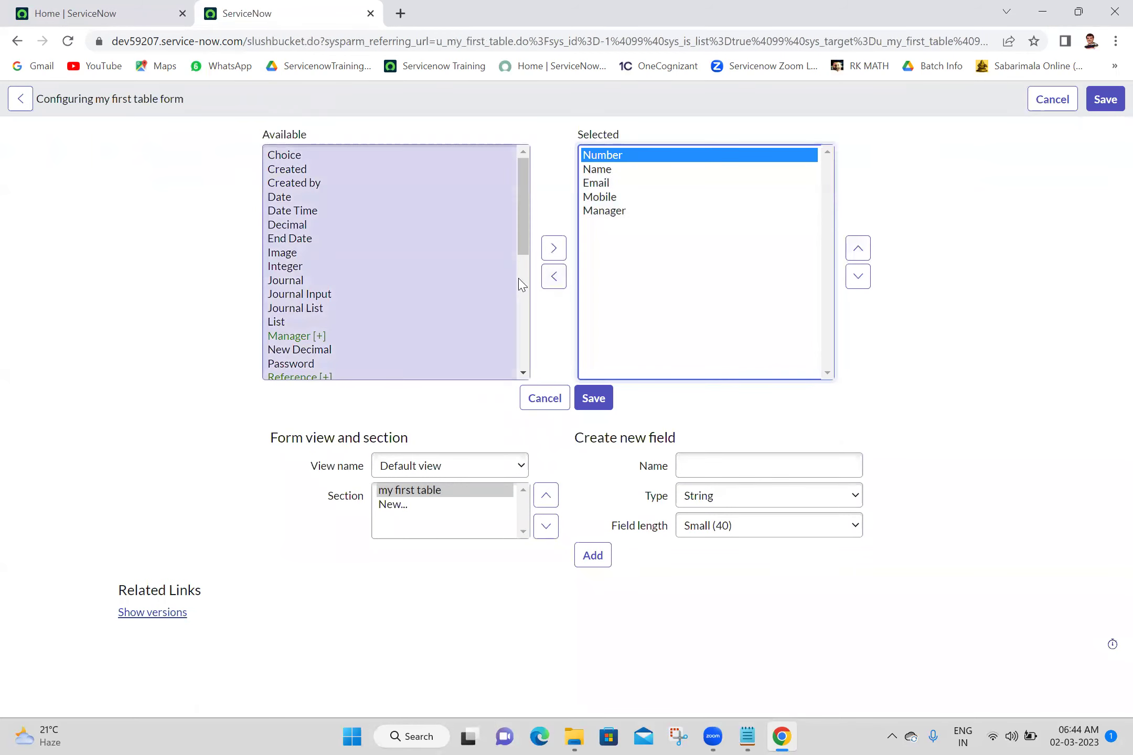
drag(525, 374, 528, 377)
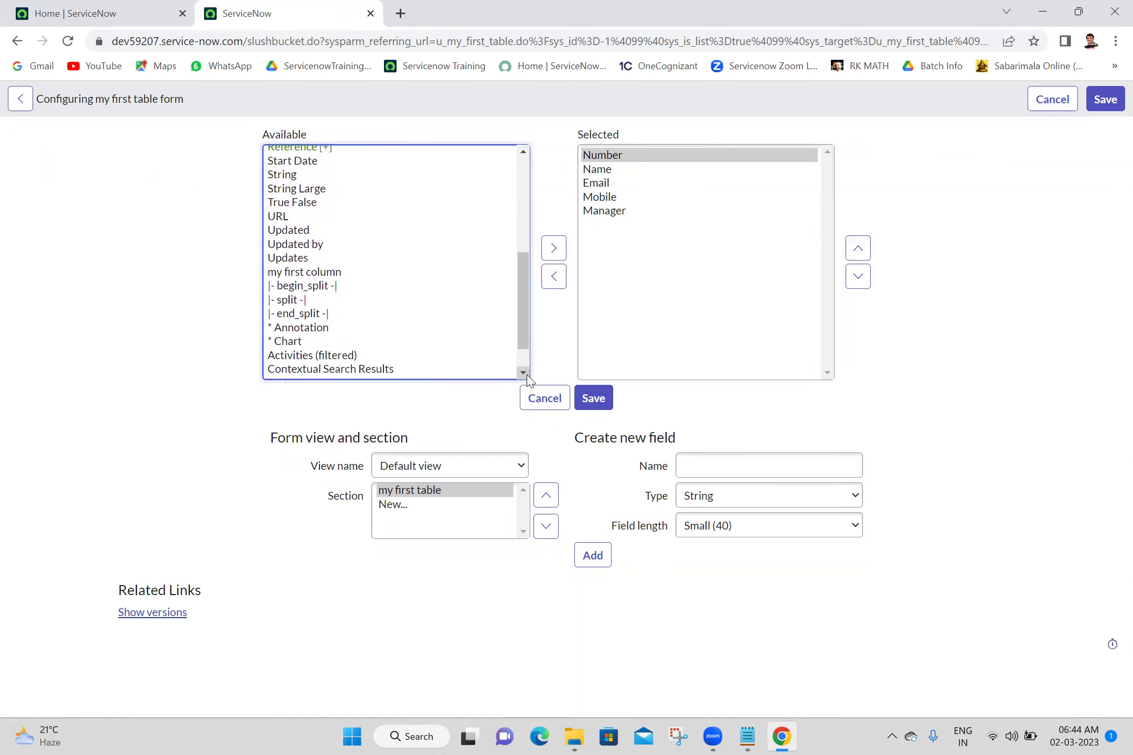
click(278, 301)
click(554, 246)
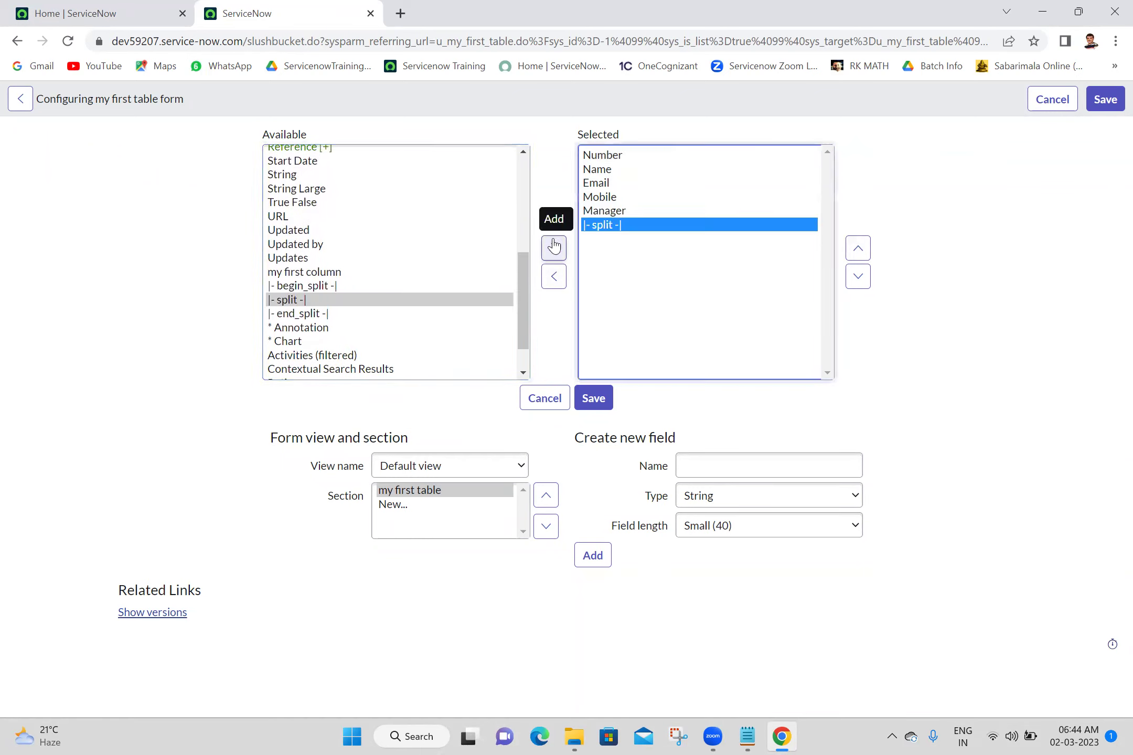
click(858, 249)
click(859, 249)
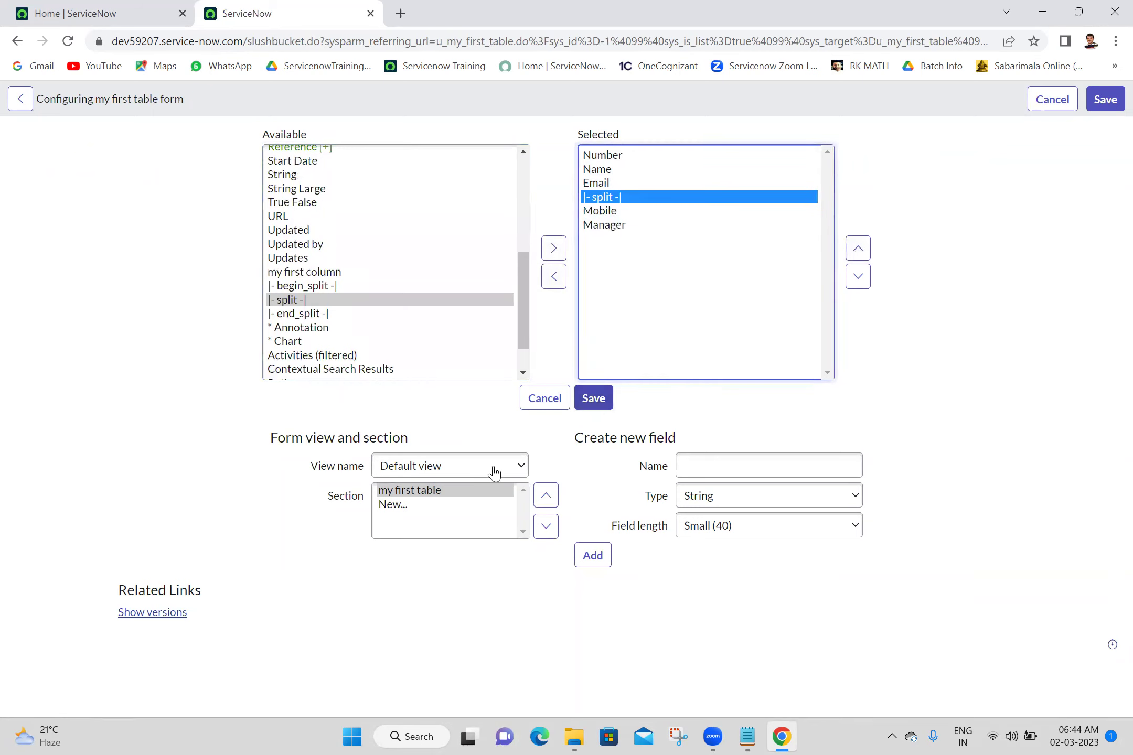
Add begin_split at the top and end_split at the end, then save the layout
click(314, 288)
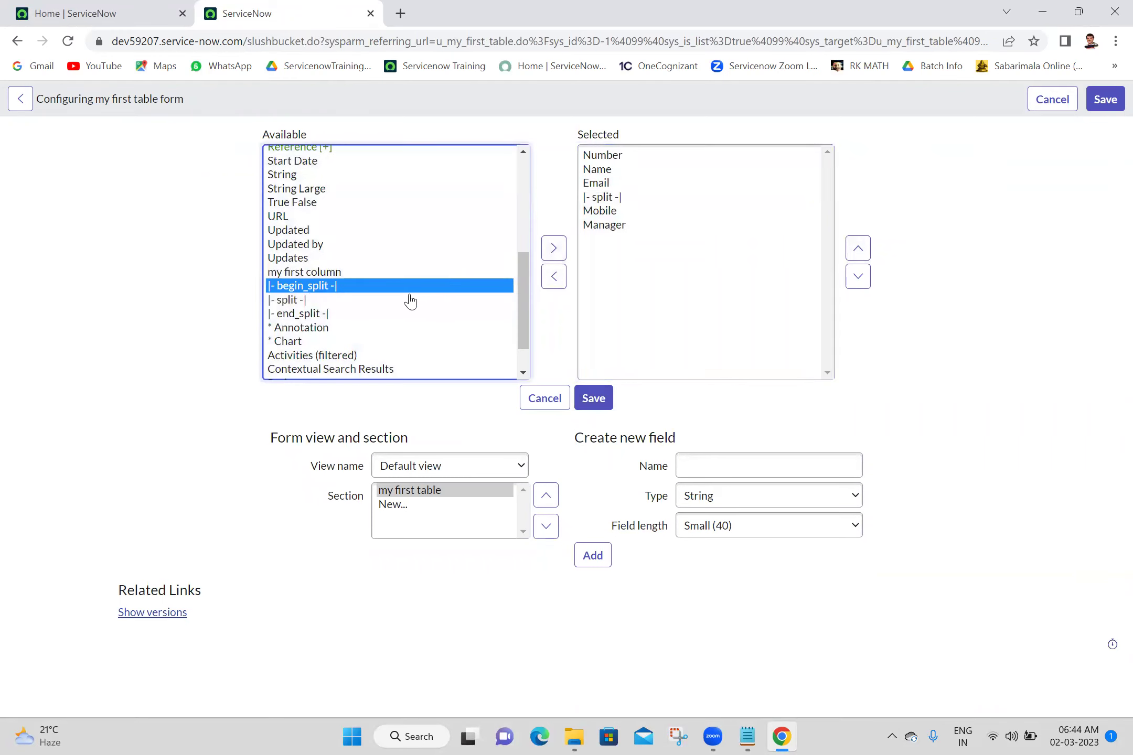
click(553, 247)
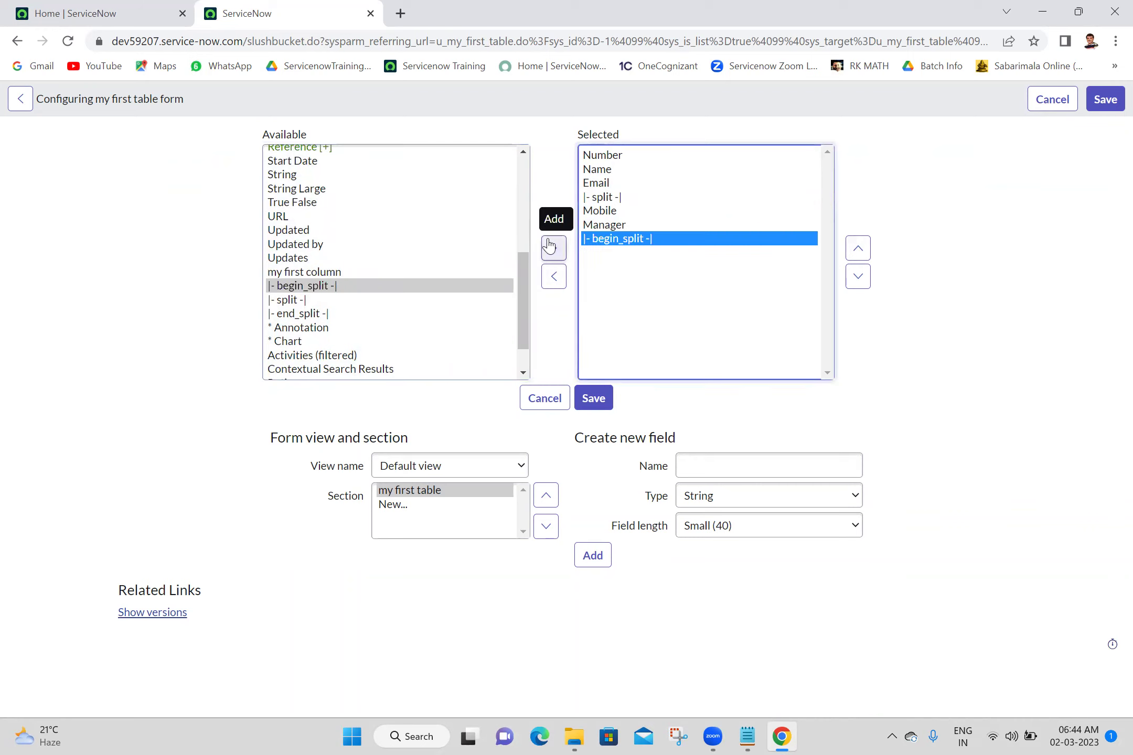
click(858, 248)
click(858, 248)
click(858, 249)
click(858, 249)
click(858, 248)
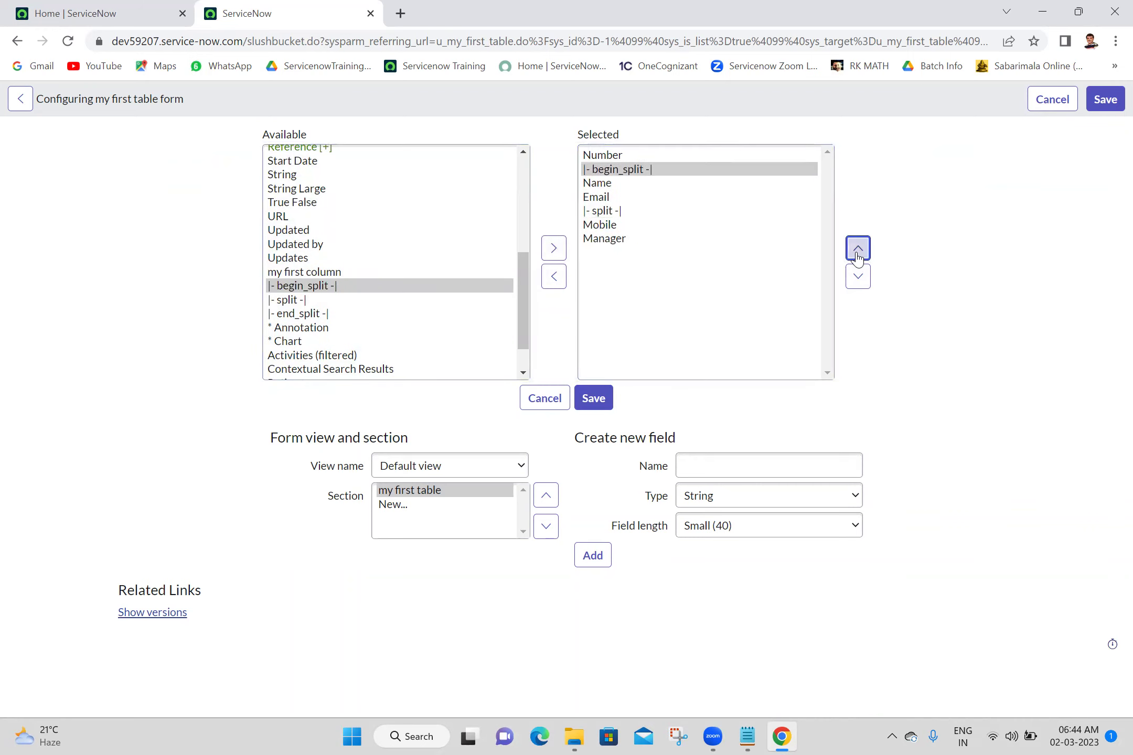
click(858, 249)
click(303, 313)
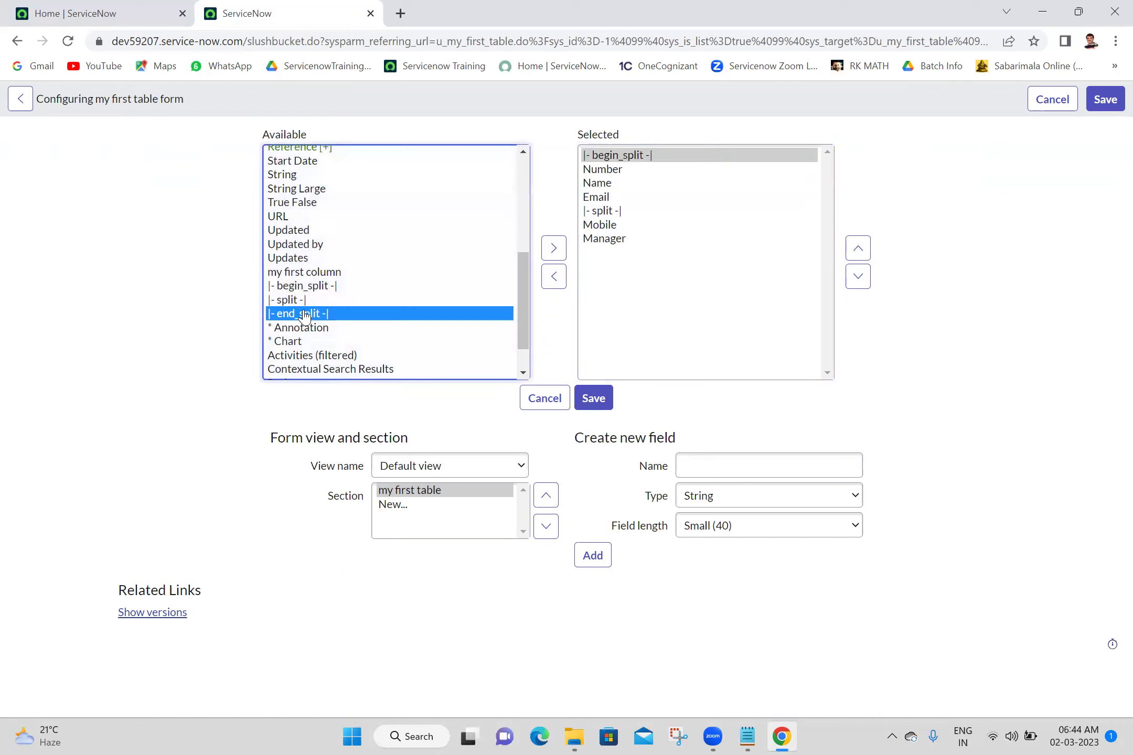
double_click(304, 313)
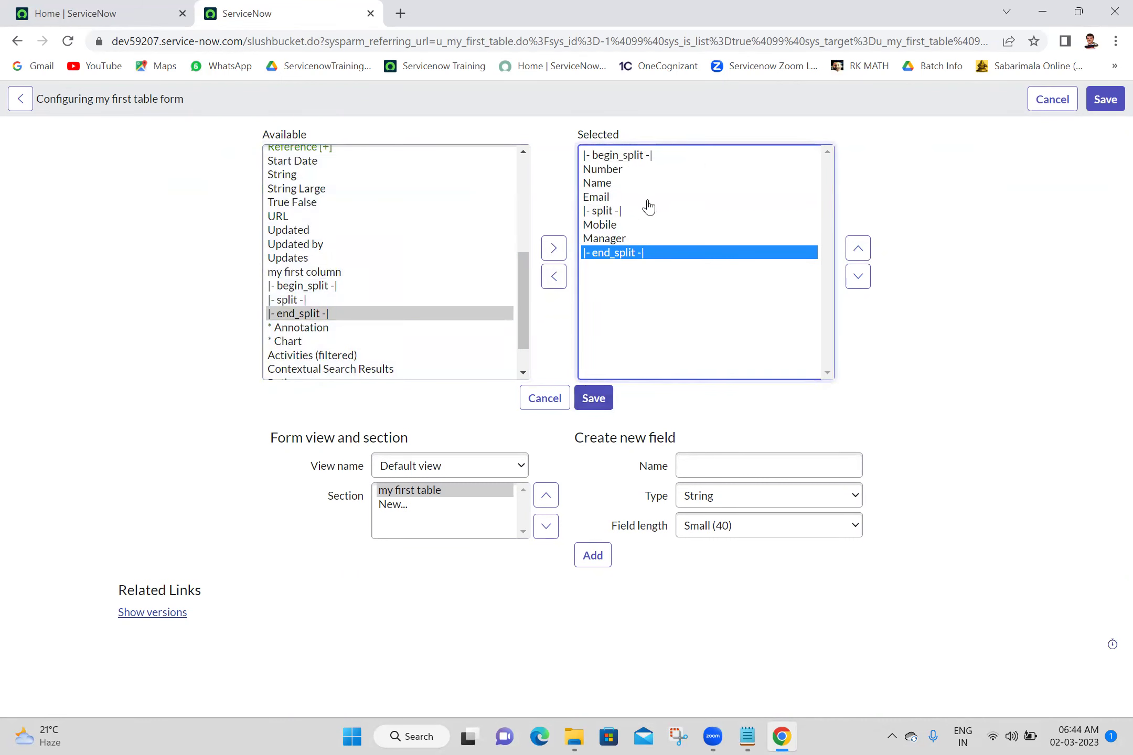
click(594, 399)
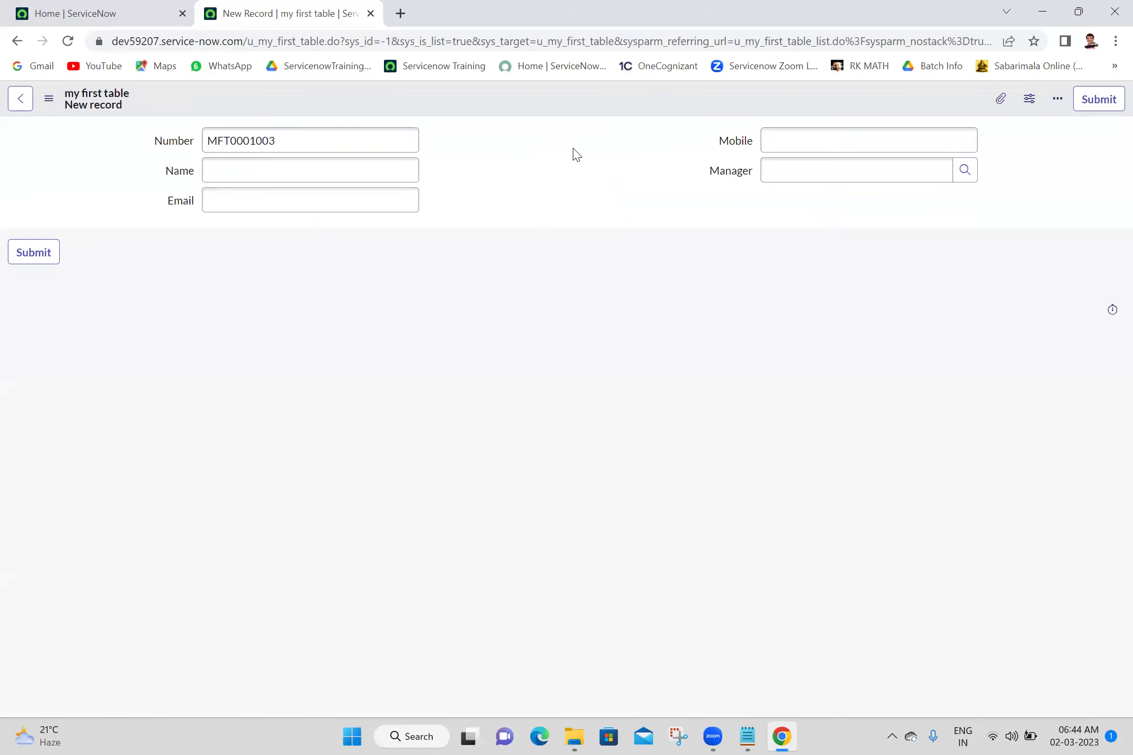
Fill Name, Email, Mobile and a Manager picked from lookup suggestions, then save MFT0001003
click(301, 160)
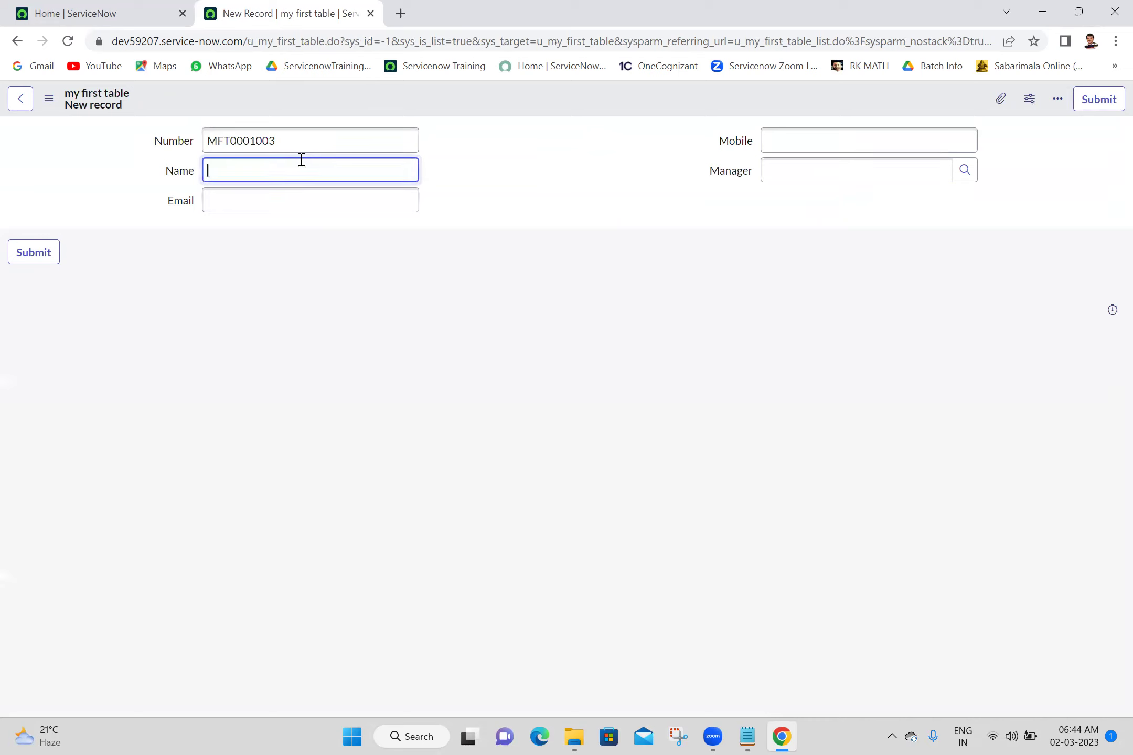
click(276, 200)
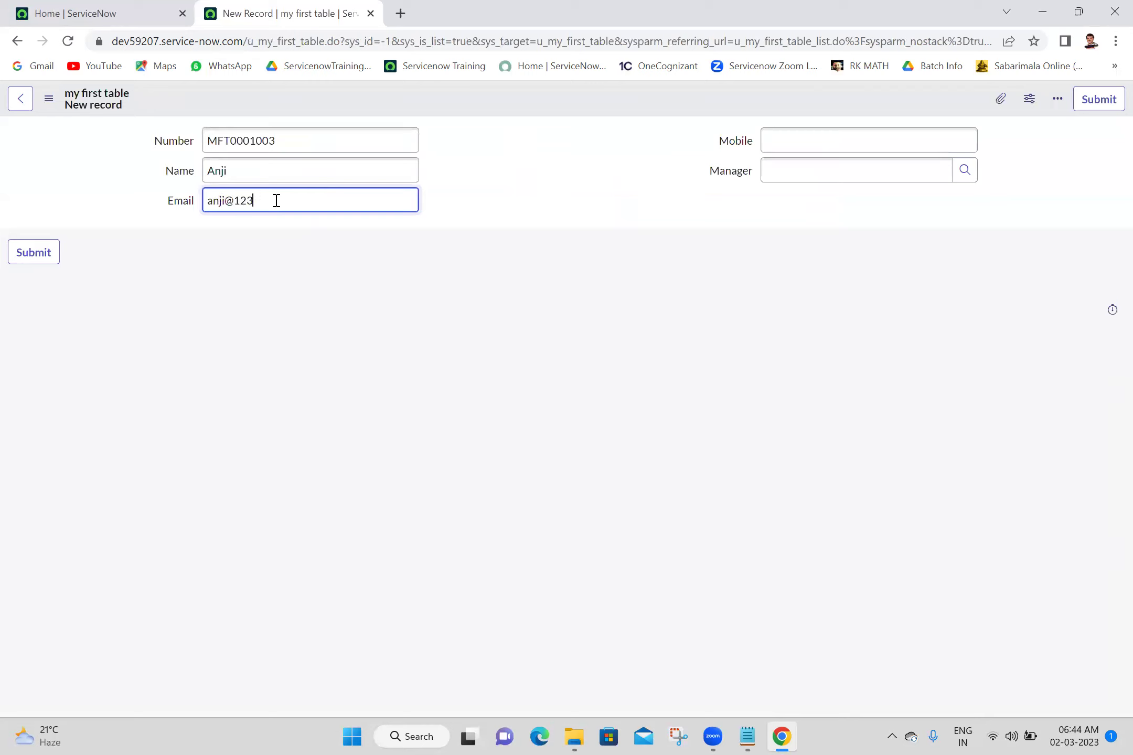
click(814, 137)
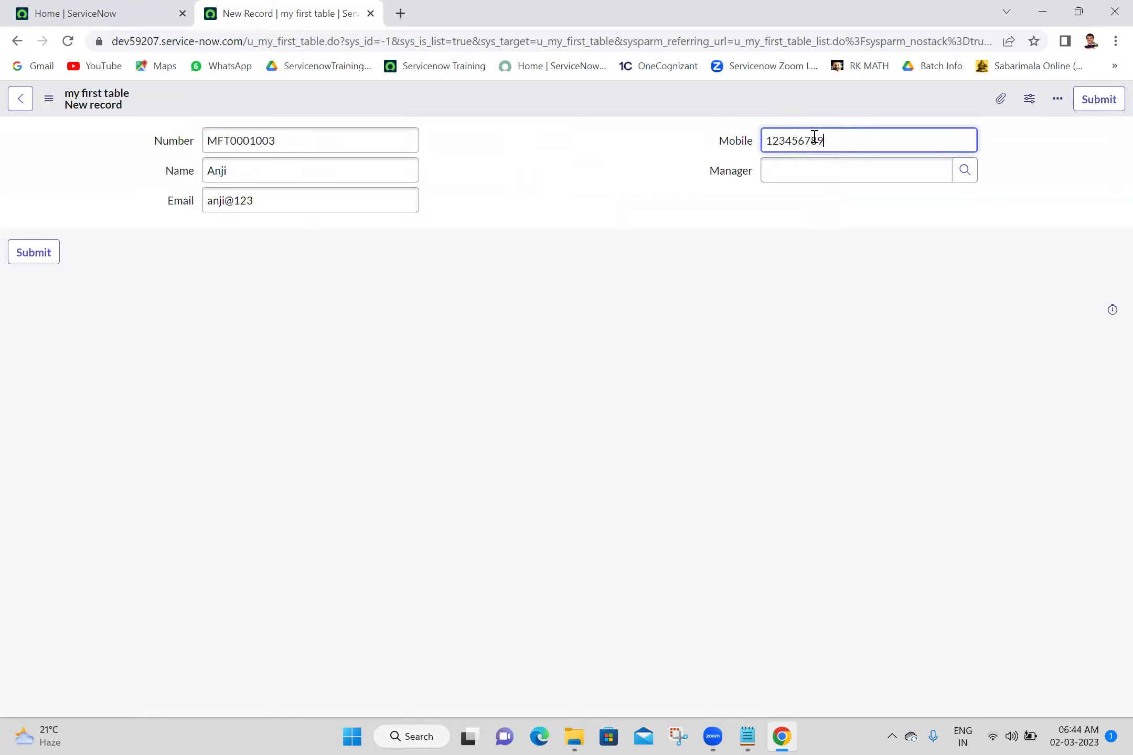
click(823, 161)
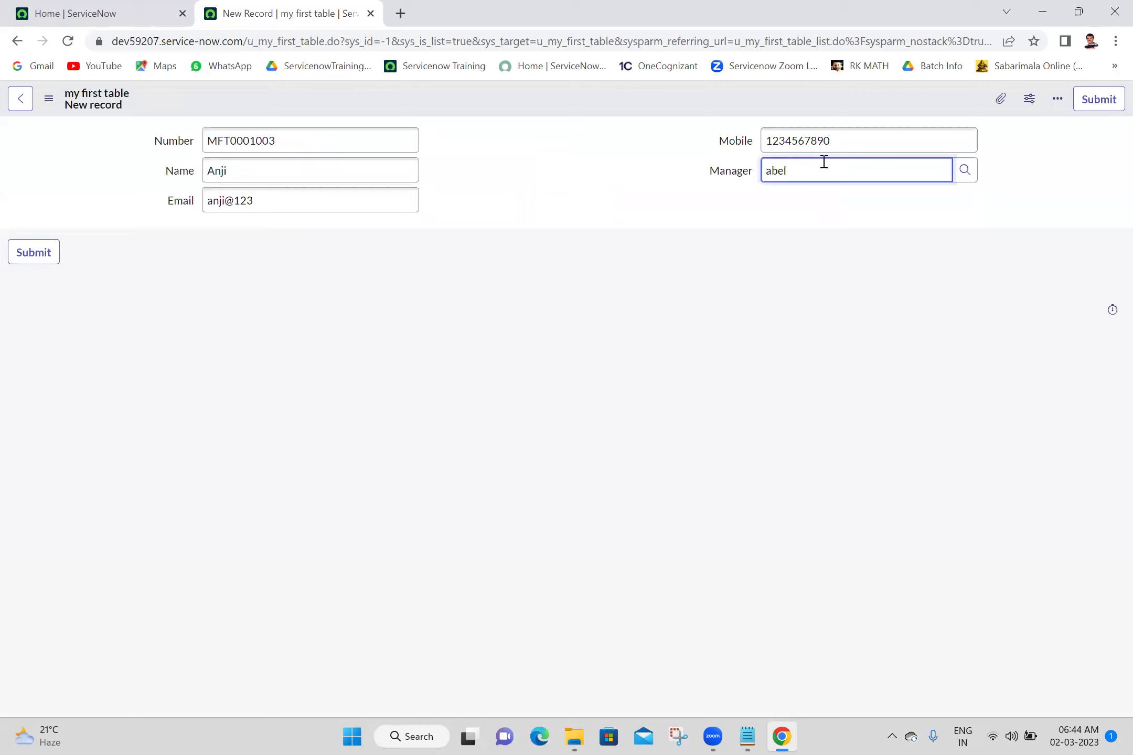
text(abel)
click(826, 212)
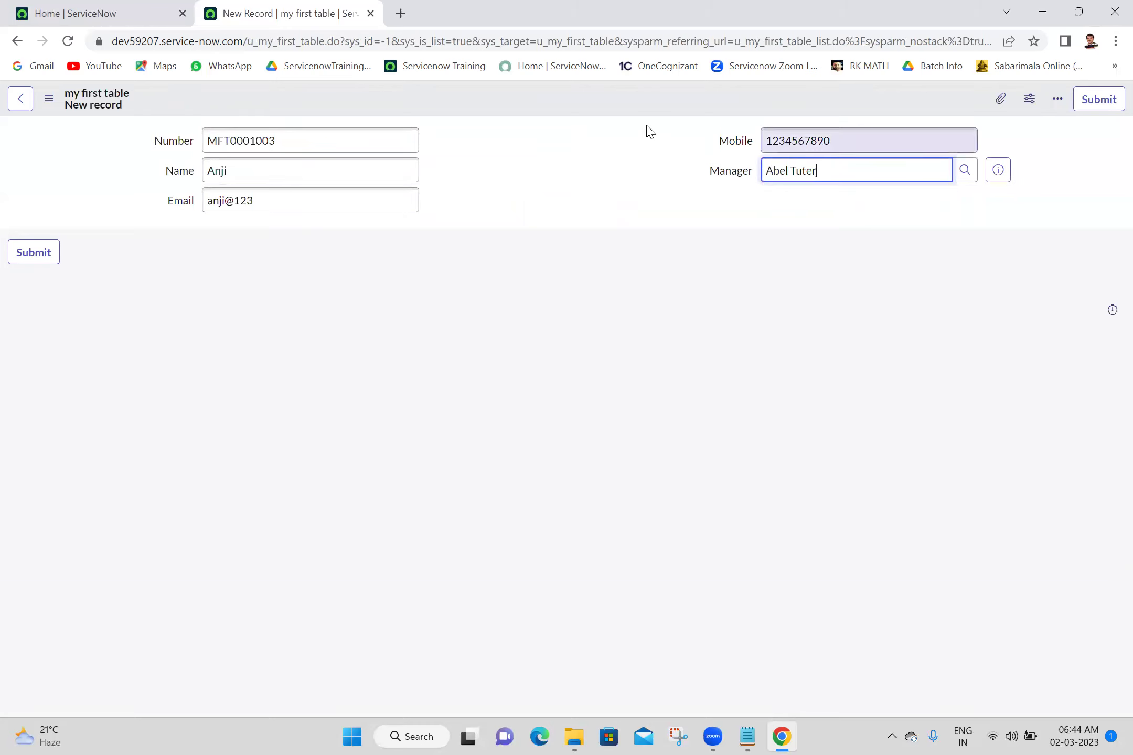
right_click(607, 95)
click(619, 105)
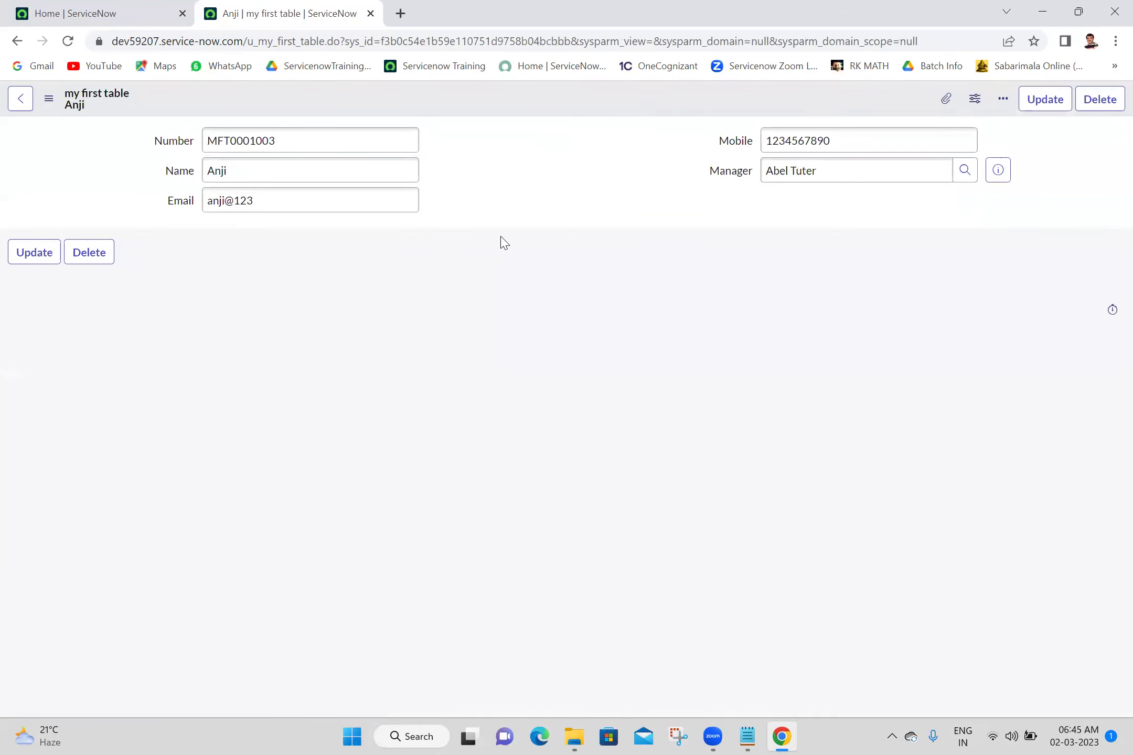
Open the my first tables list in a new second tab and return to the record
click(112, 8)
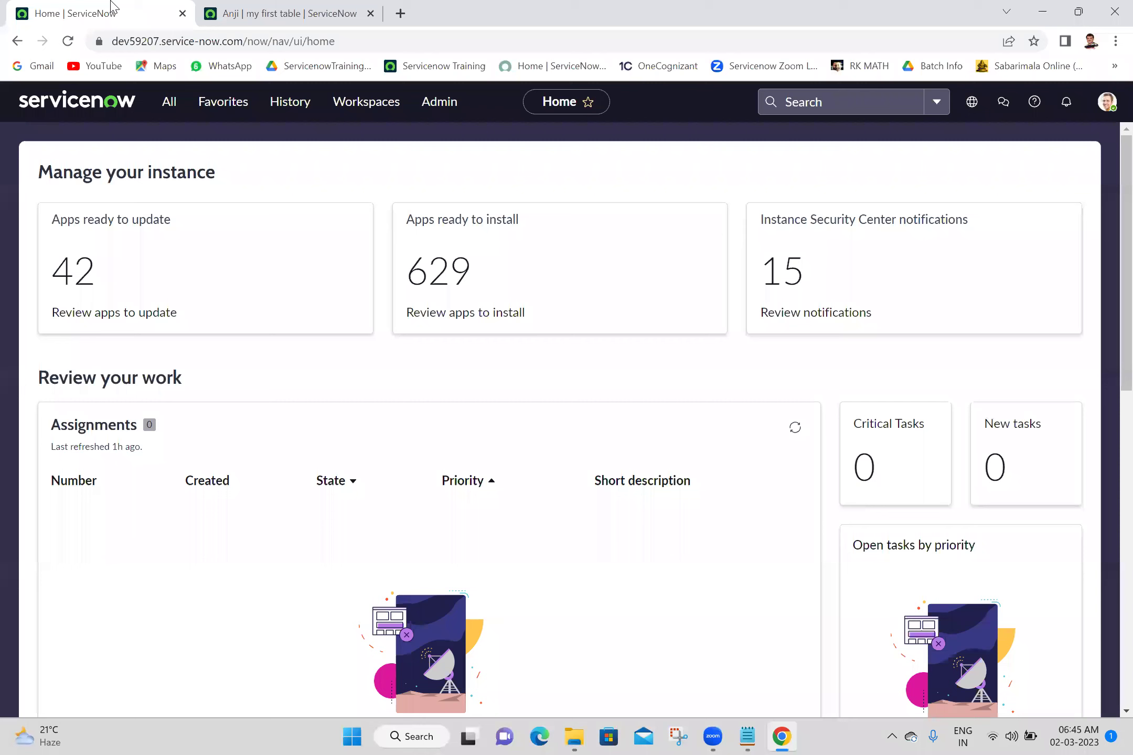
click(169, 102)
middle_click(114, 287)
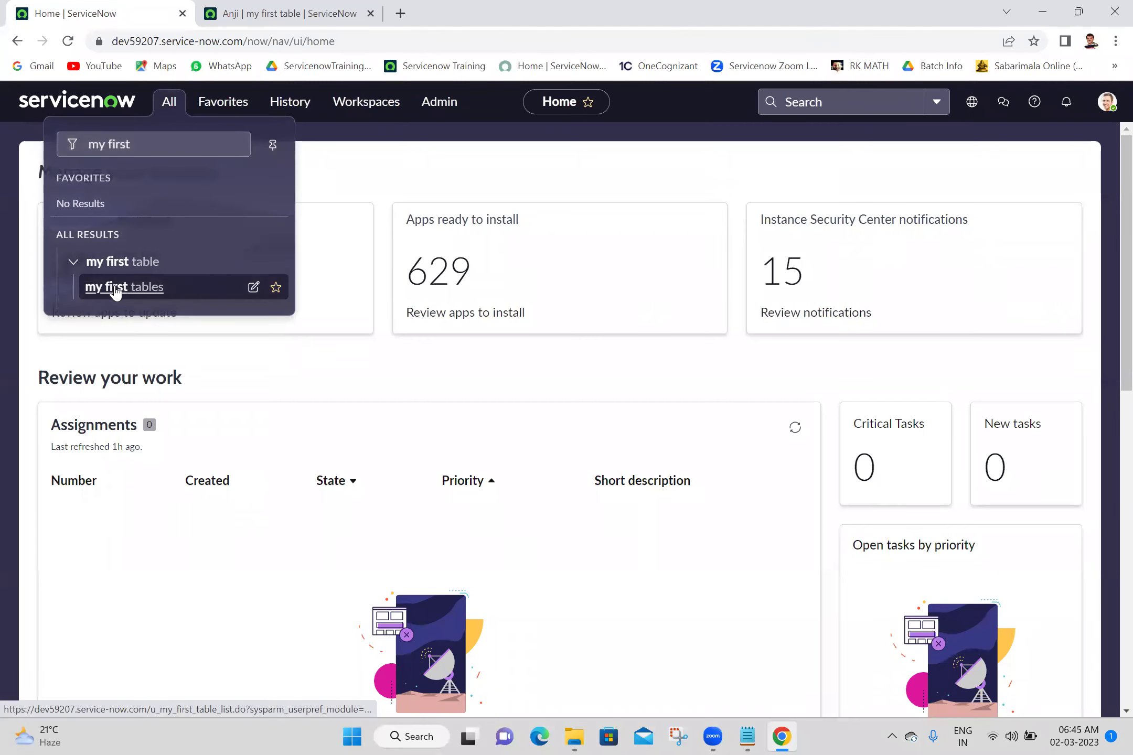
drag(420, 11, 299, 7)
click(419, 12)
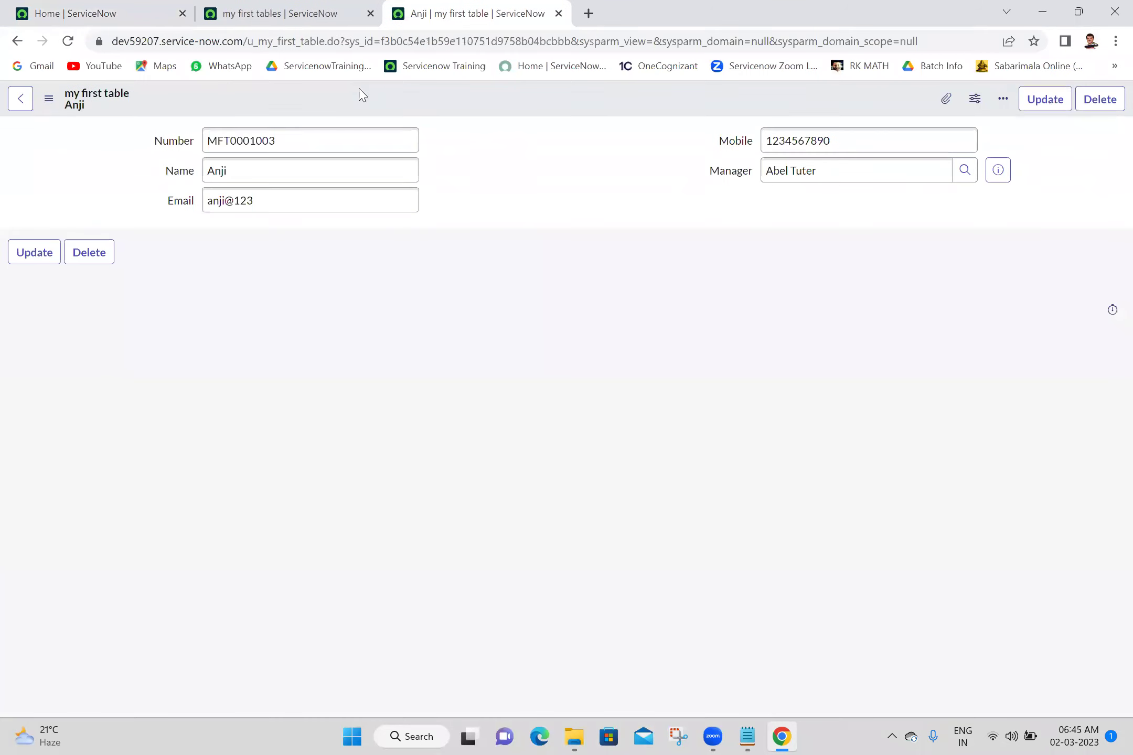
Replace the record's name and insert it as a new copy
double_click(263, 173)
text(Vamsi)
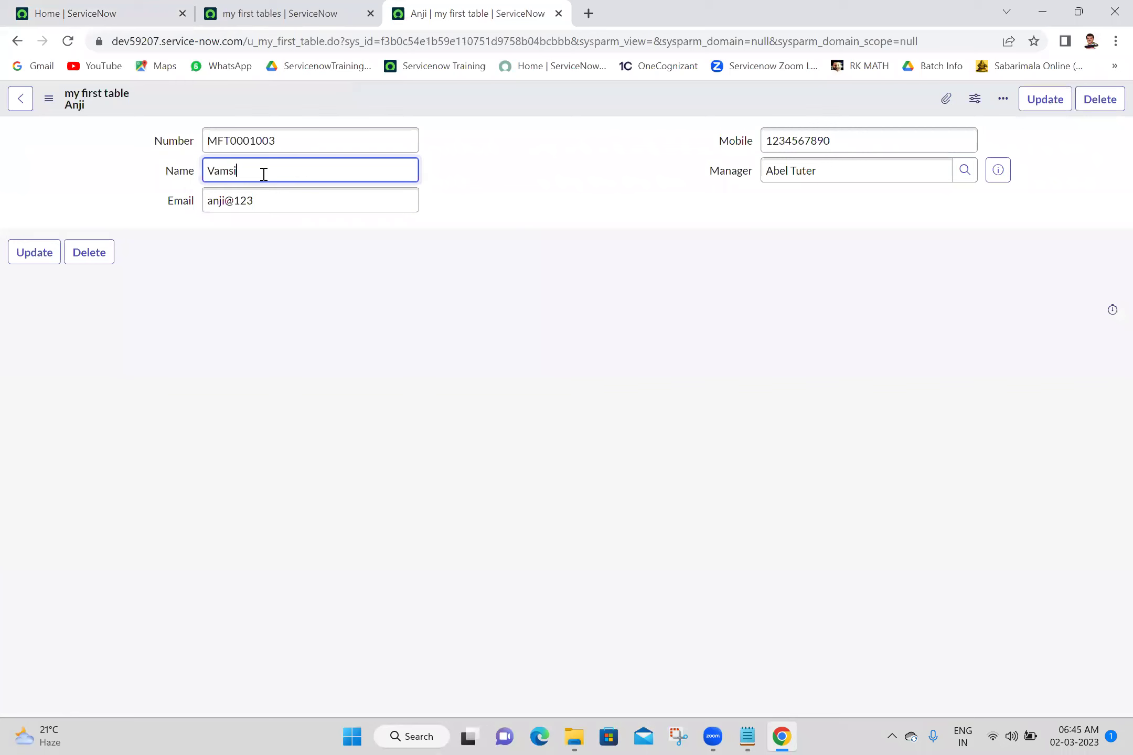
right_click(456, 96)
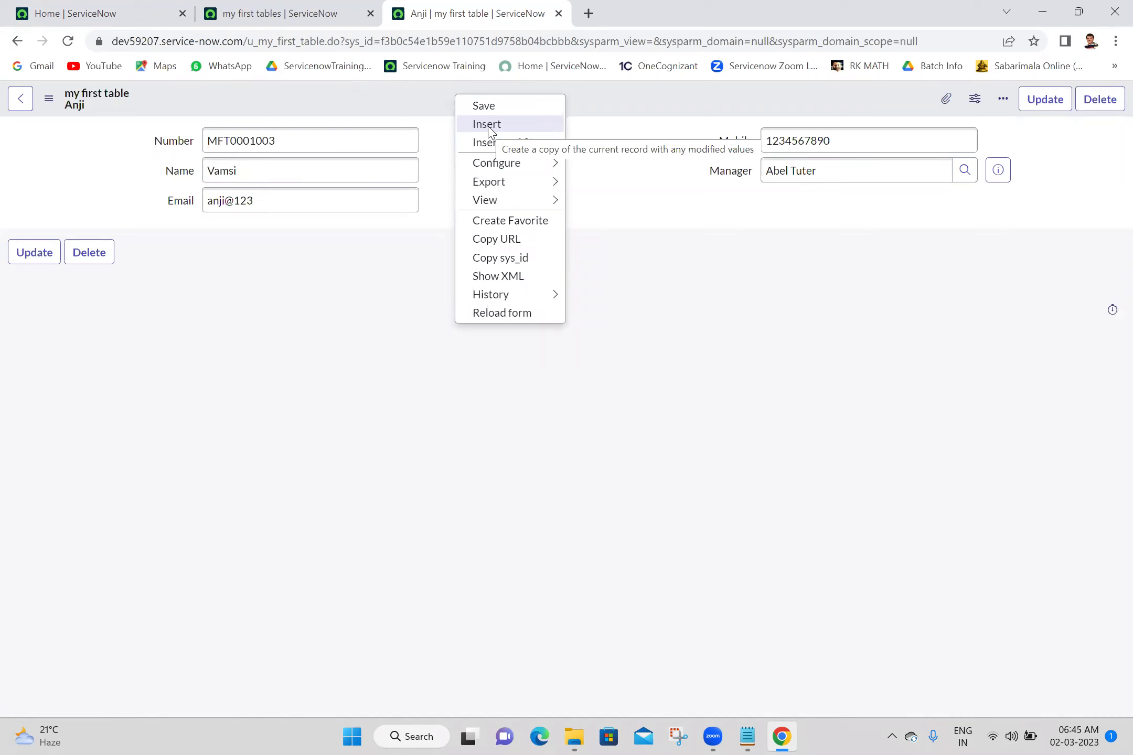
click(489, 126)
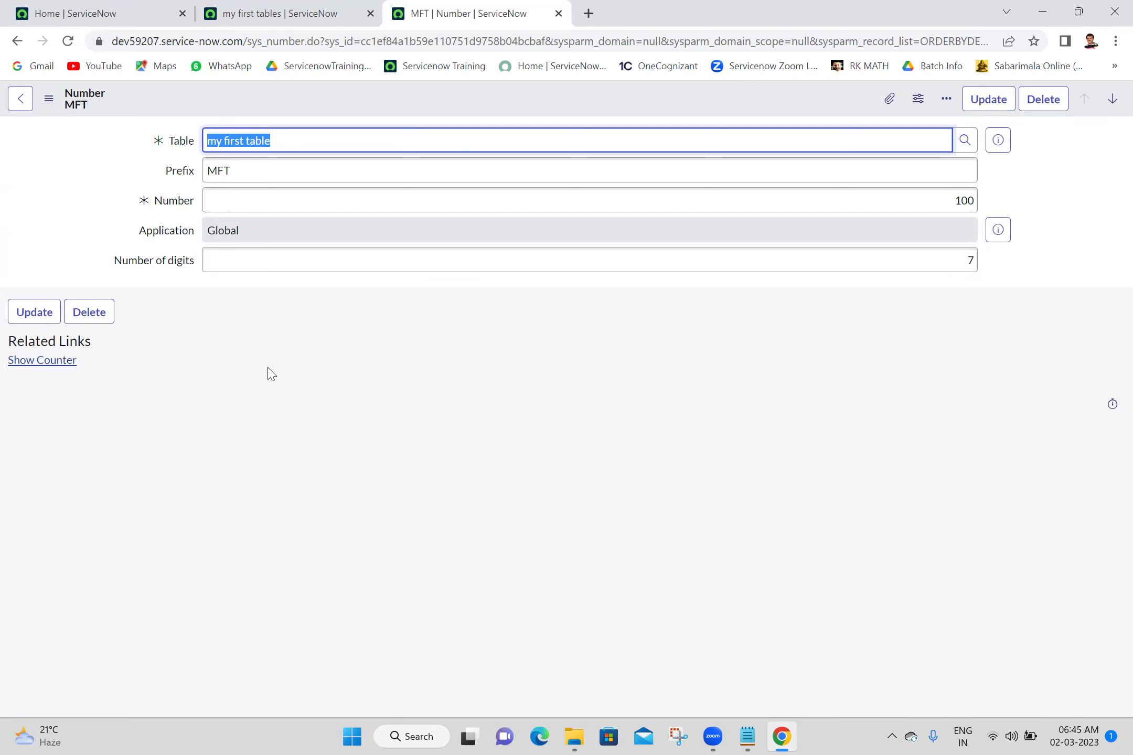
click(336, 8)
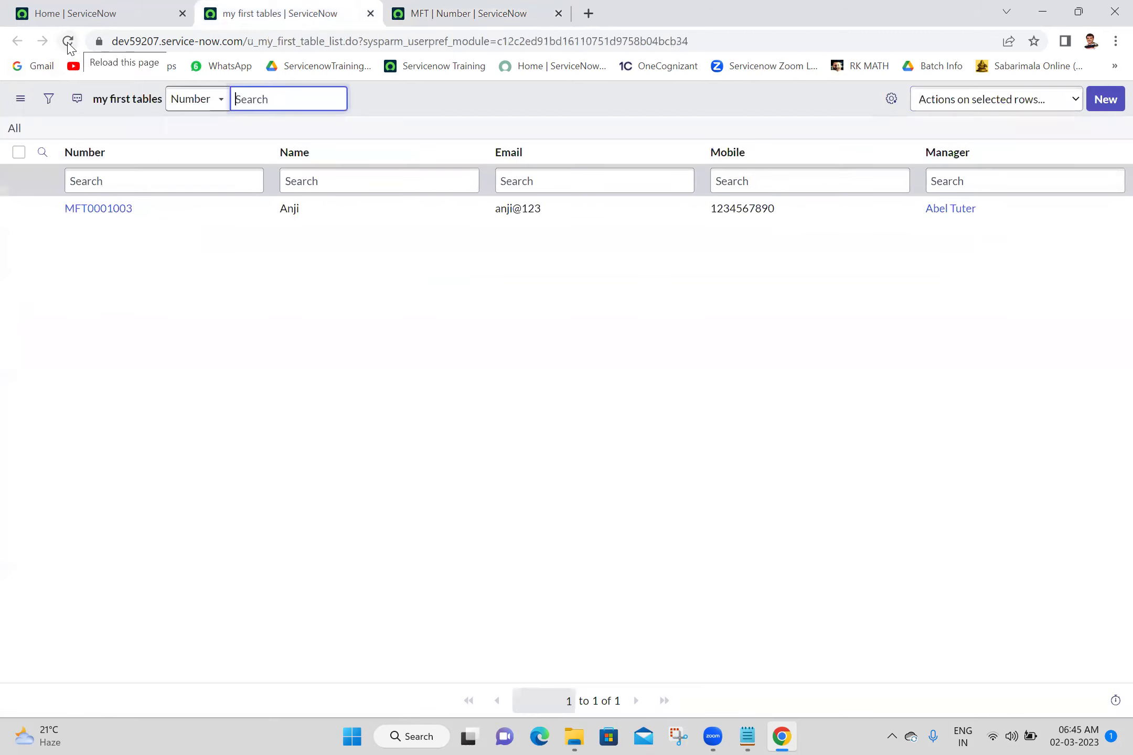
Refresh the list, close the number settings tab, and open record MFT0001004
click(68, 44)
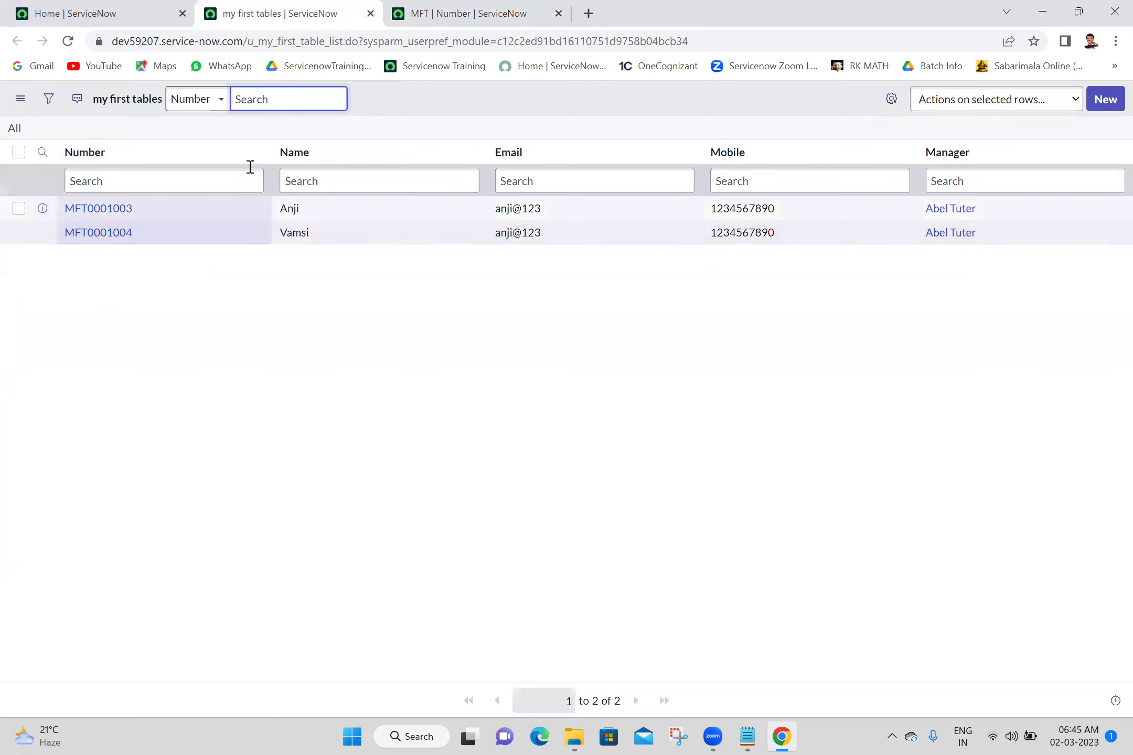
click(559, 15)
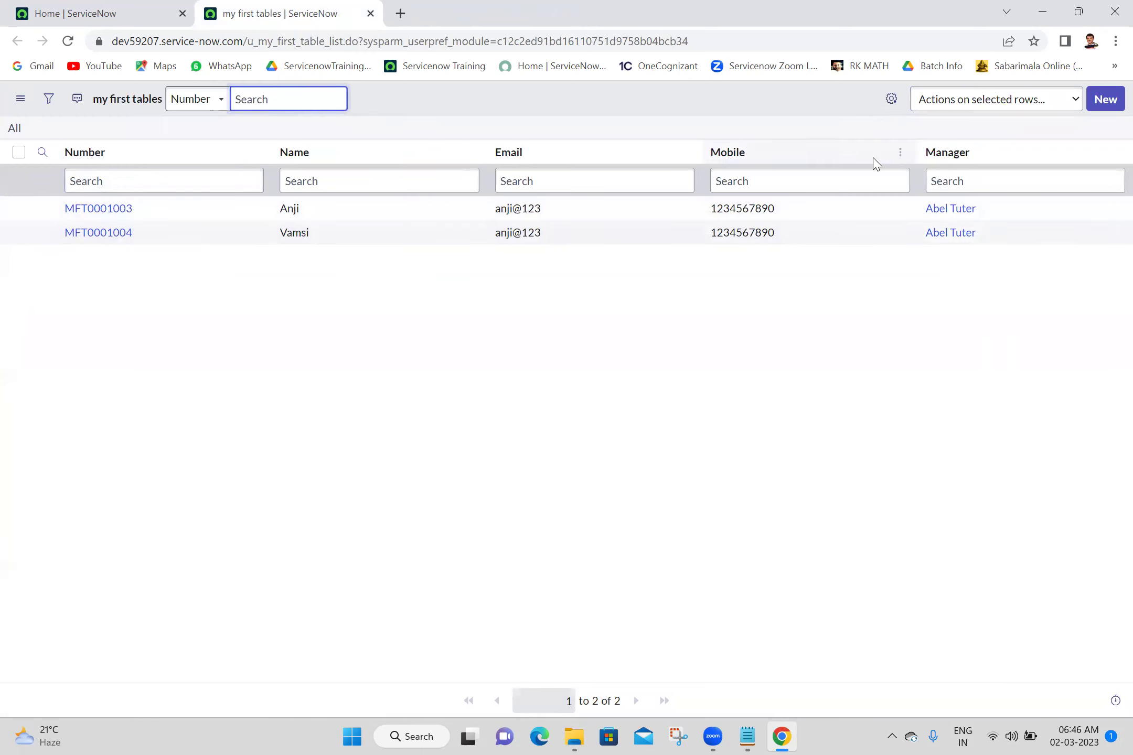
click(92, 240)
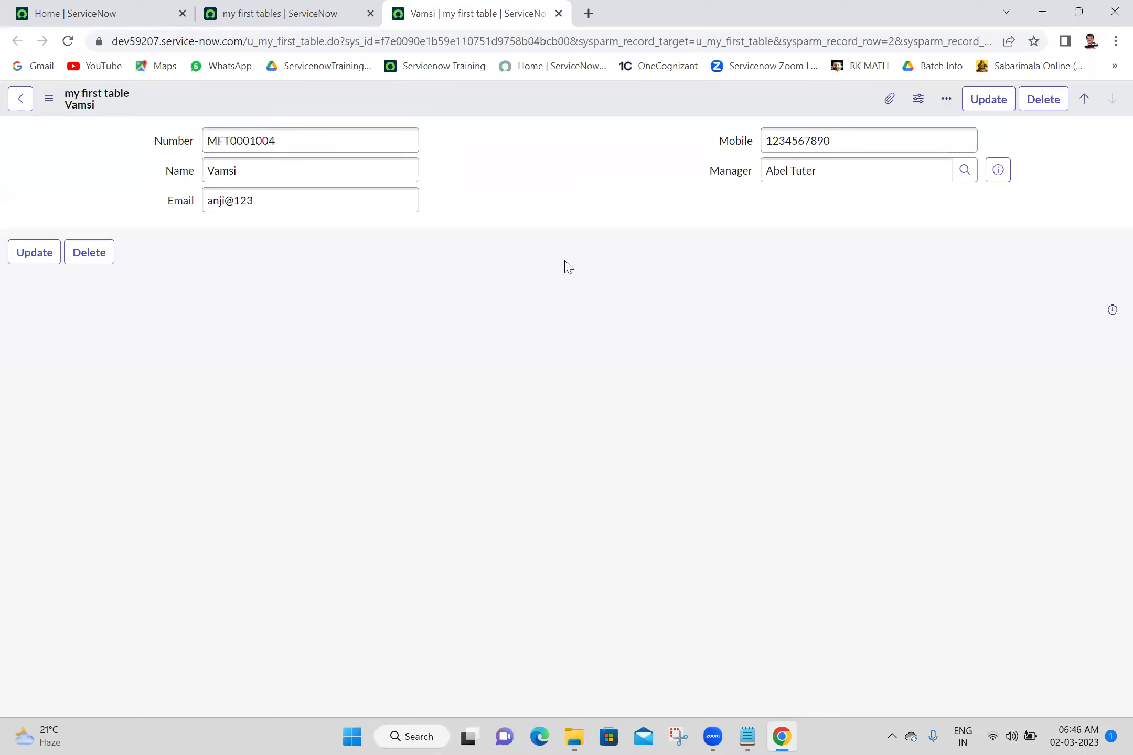
Rename MFT0001004 and insert it as a new copy, MFT0001005
double_click(271, 178)
text(Ashok)
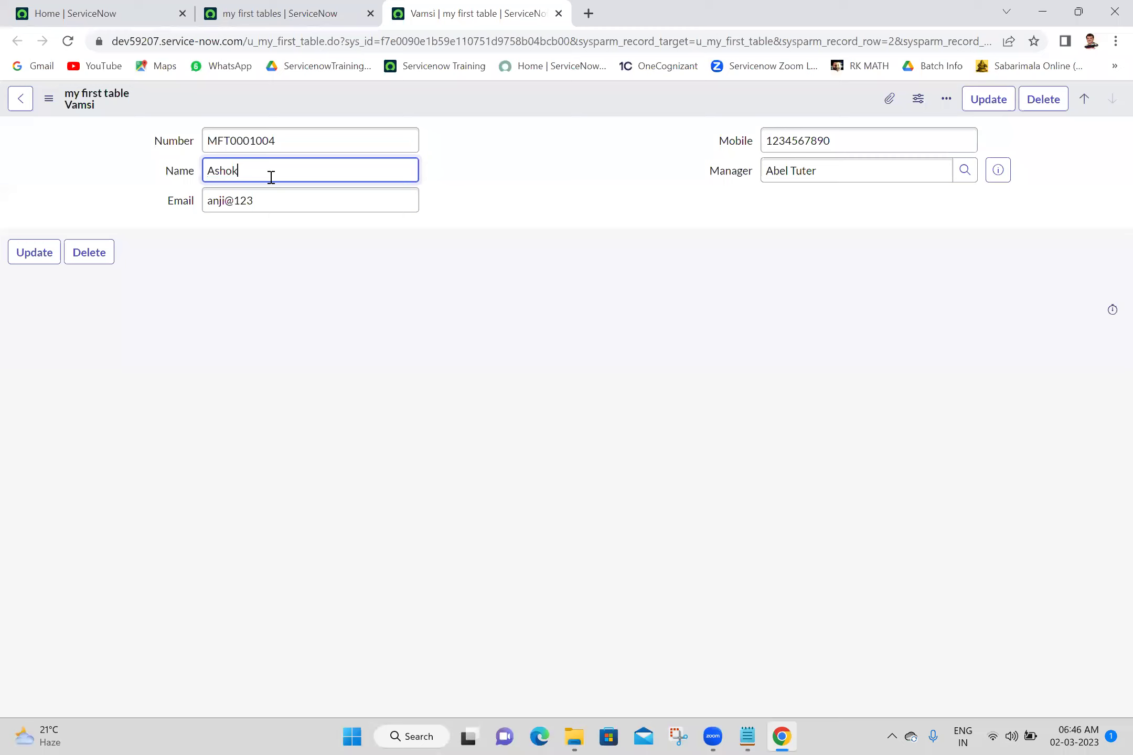
right_click(482, 94)
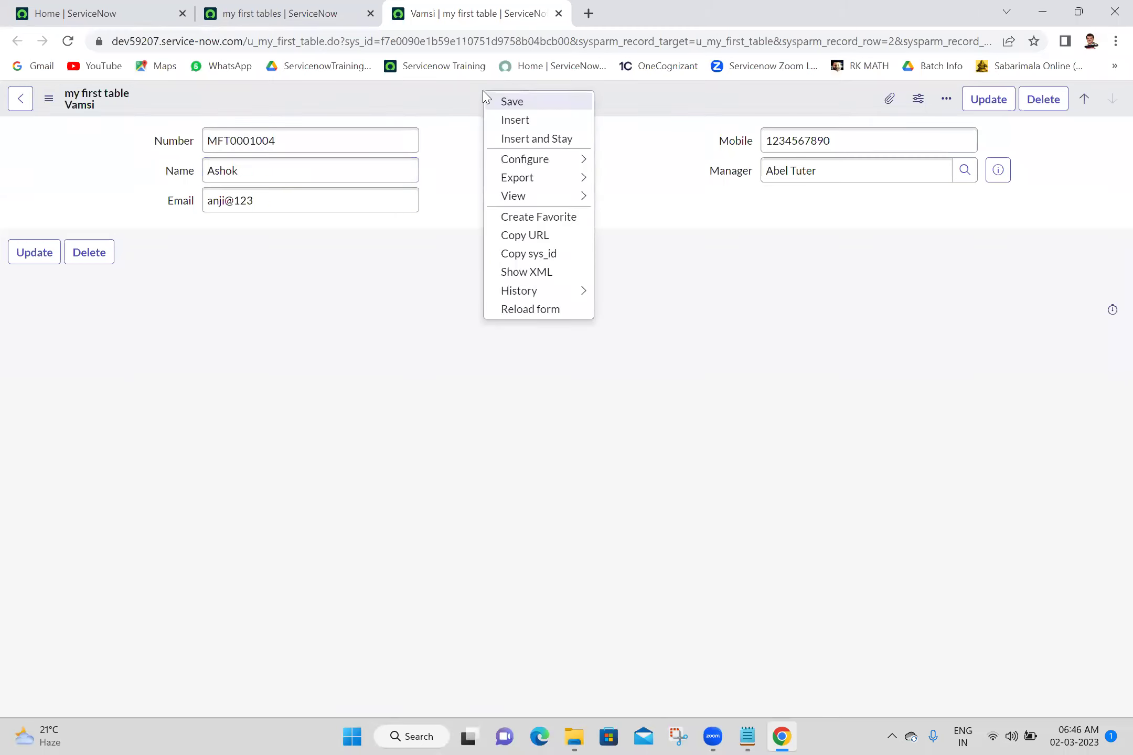
click(519, 139)
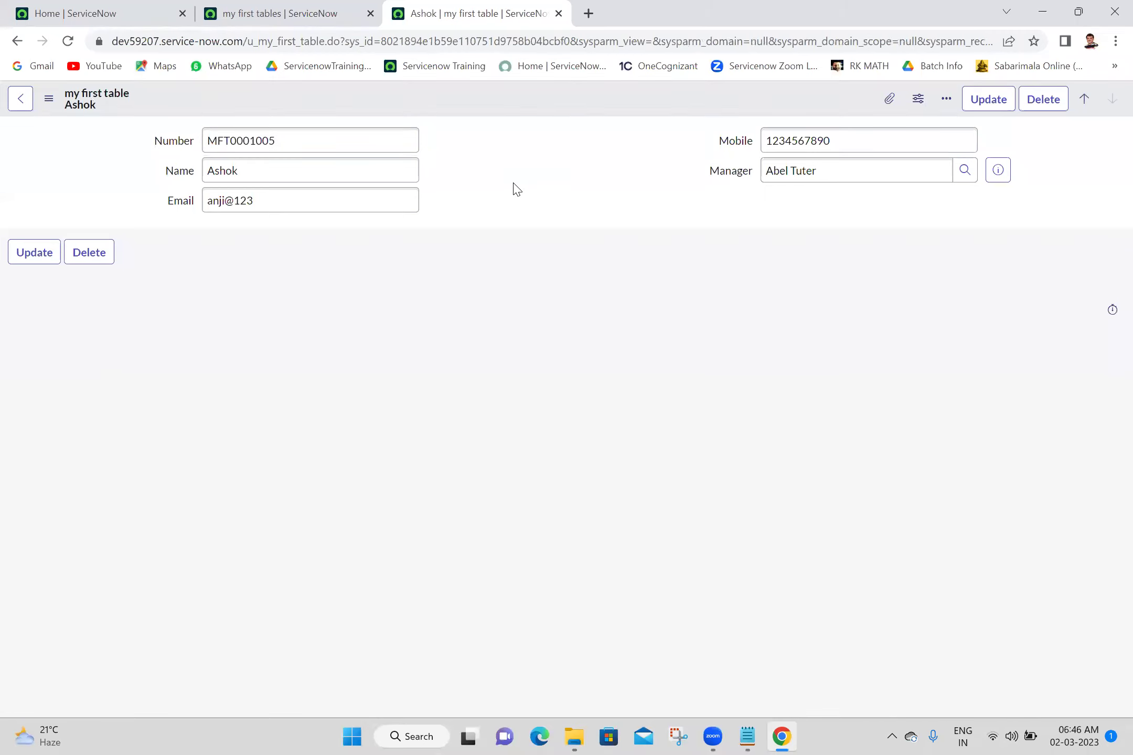
click(245, 11)
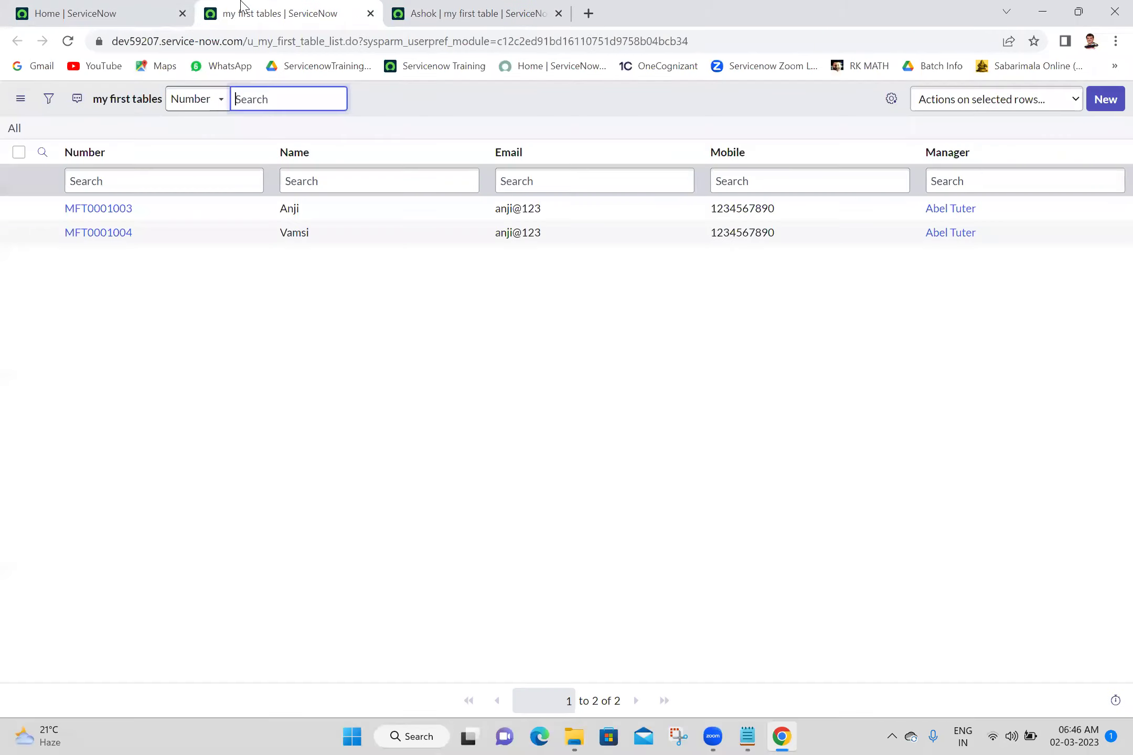
Refresh the my first tables list to show all records and close the Ashok record tab
click(14, 128)
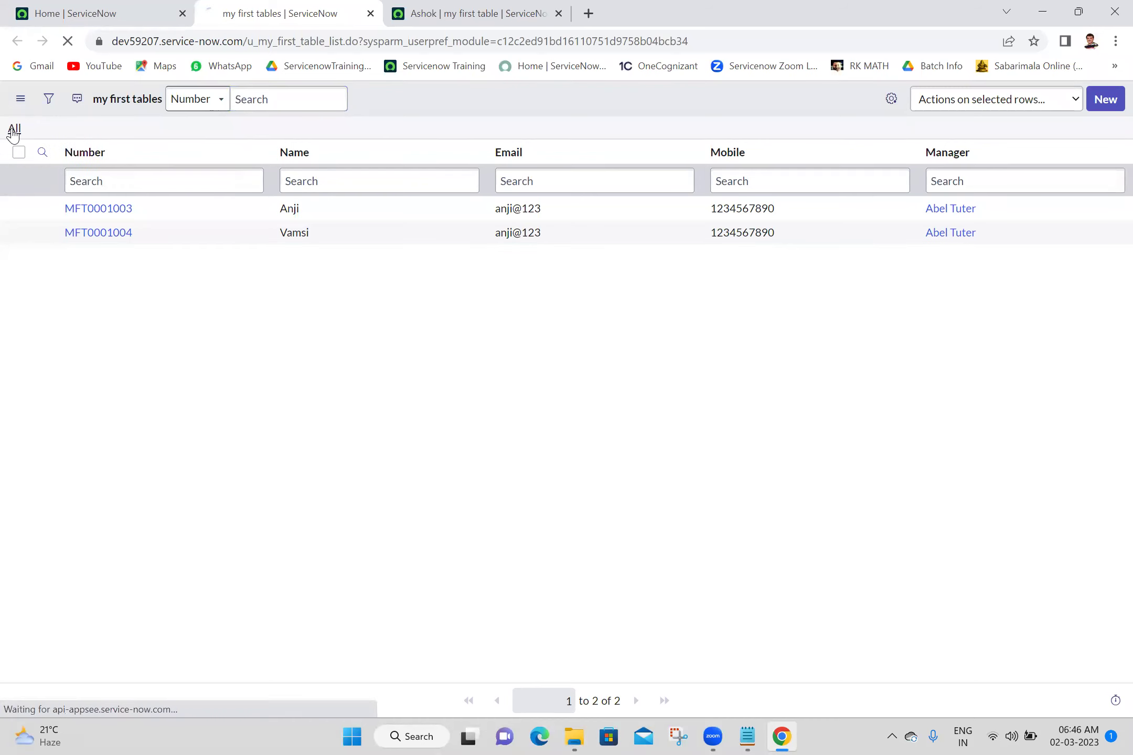
click(502, 7)
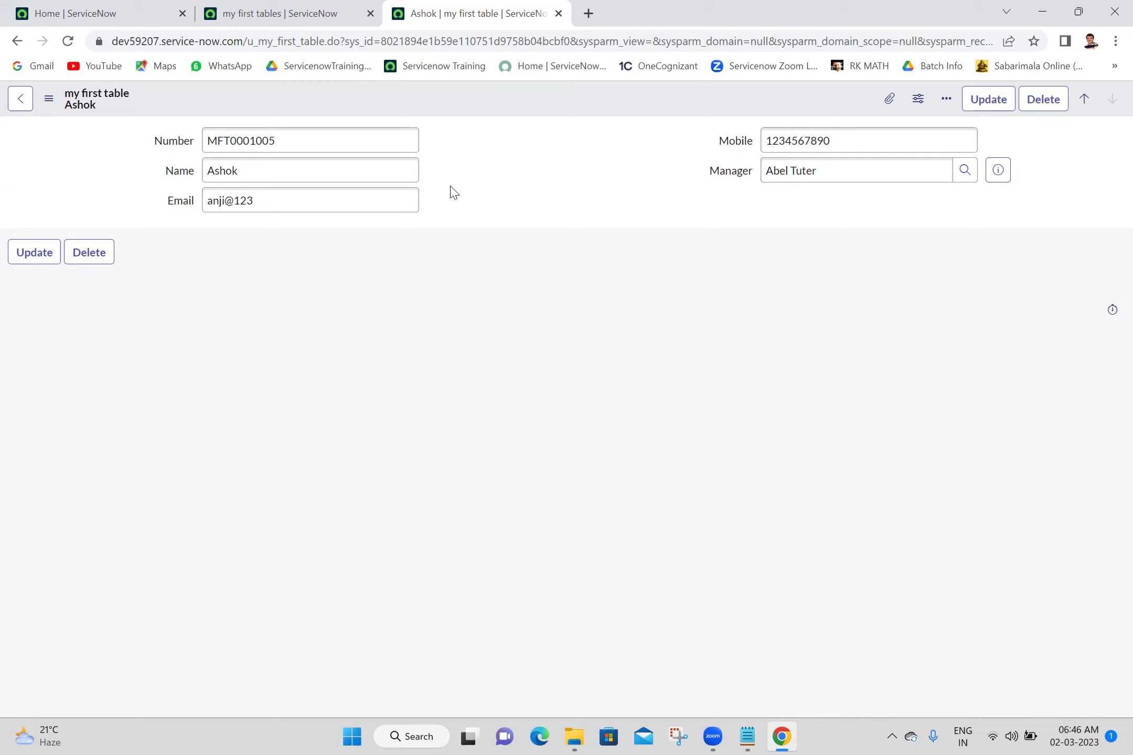
click(558, 13)
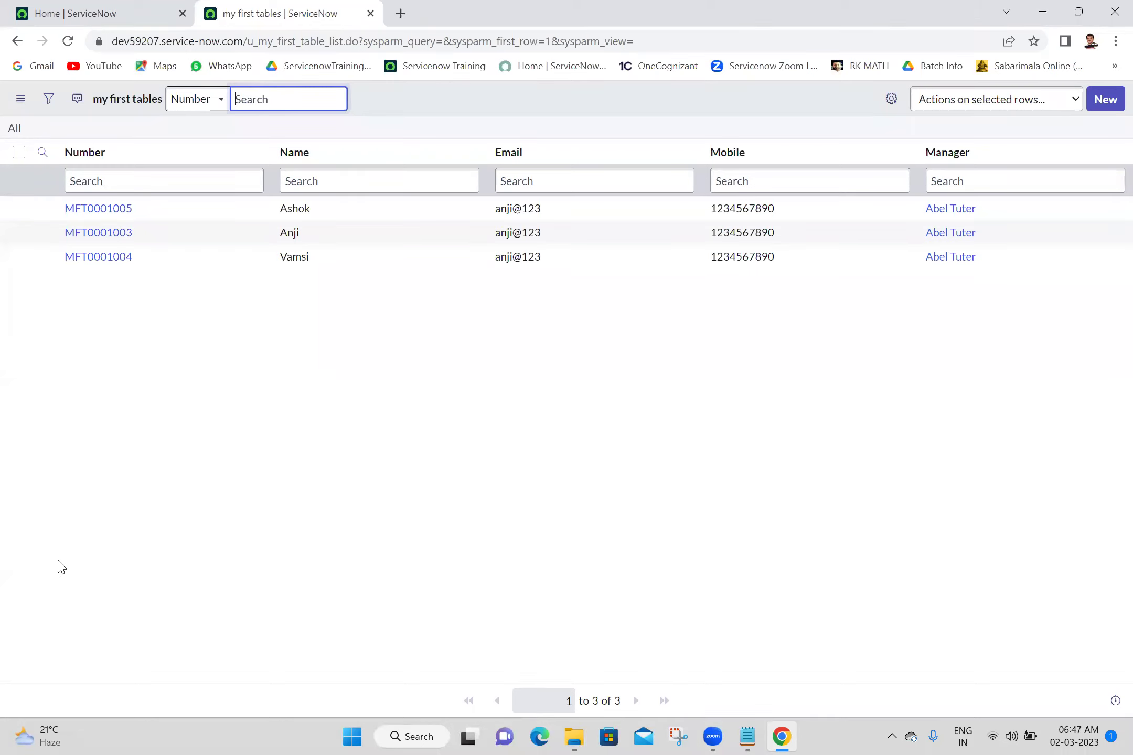
Change record MFT0001003's Number to MFT0001005 in the list, save, and reload the page
click(177, 236)
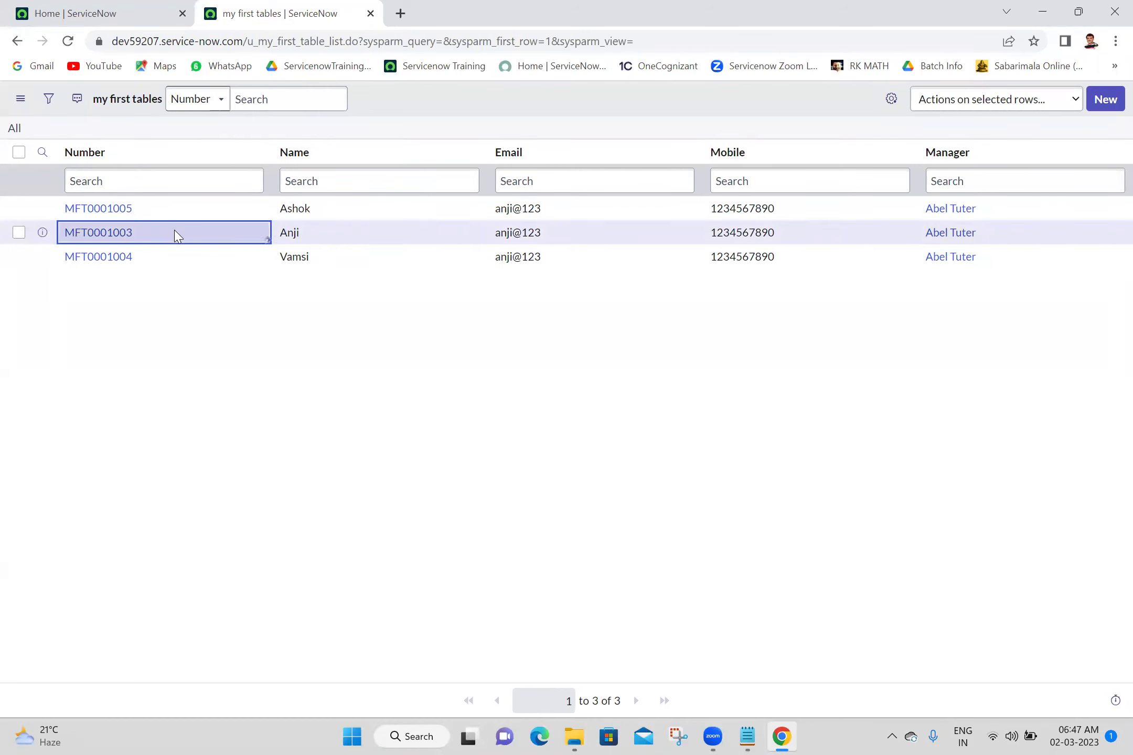
double_click(176, 235)
click(176, 231)
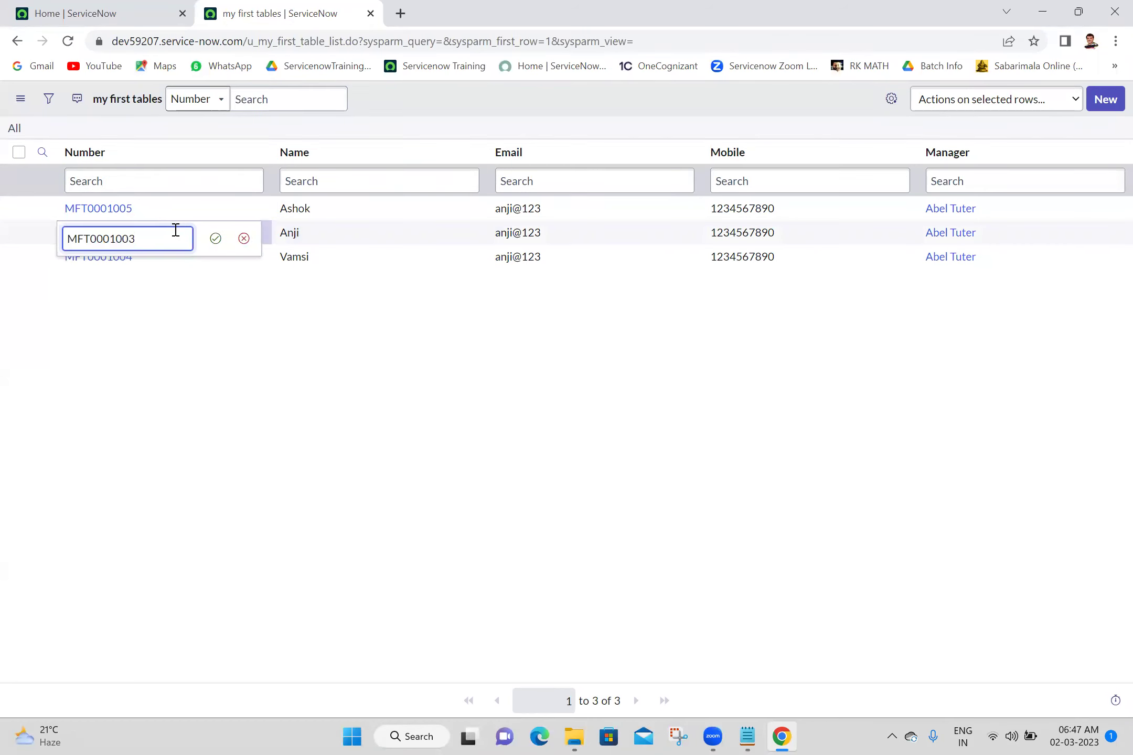
key(BackSpace)
text(5)
click(221, 247)
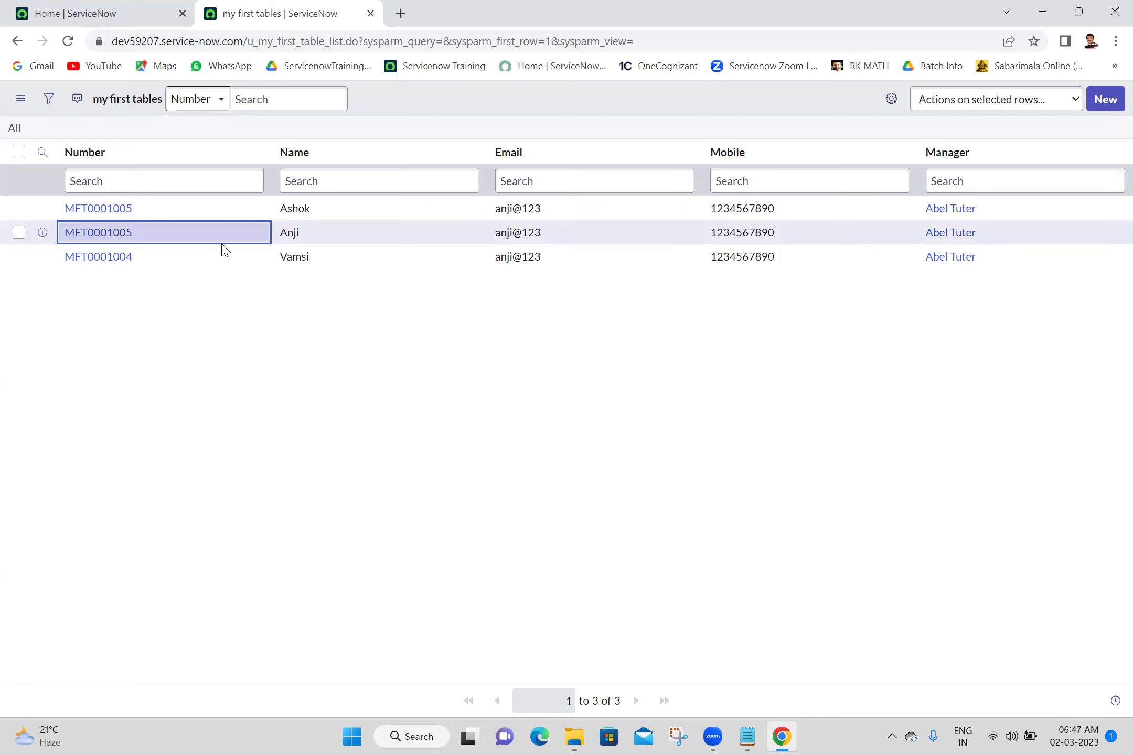
click(70, 44)
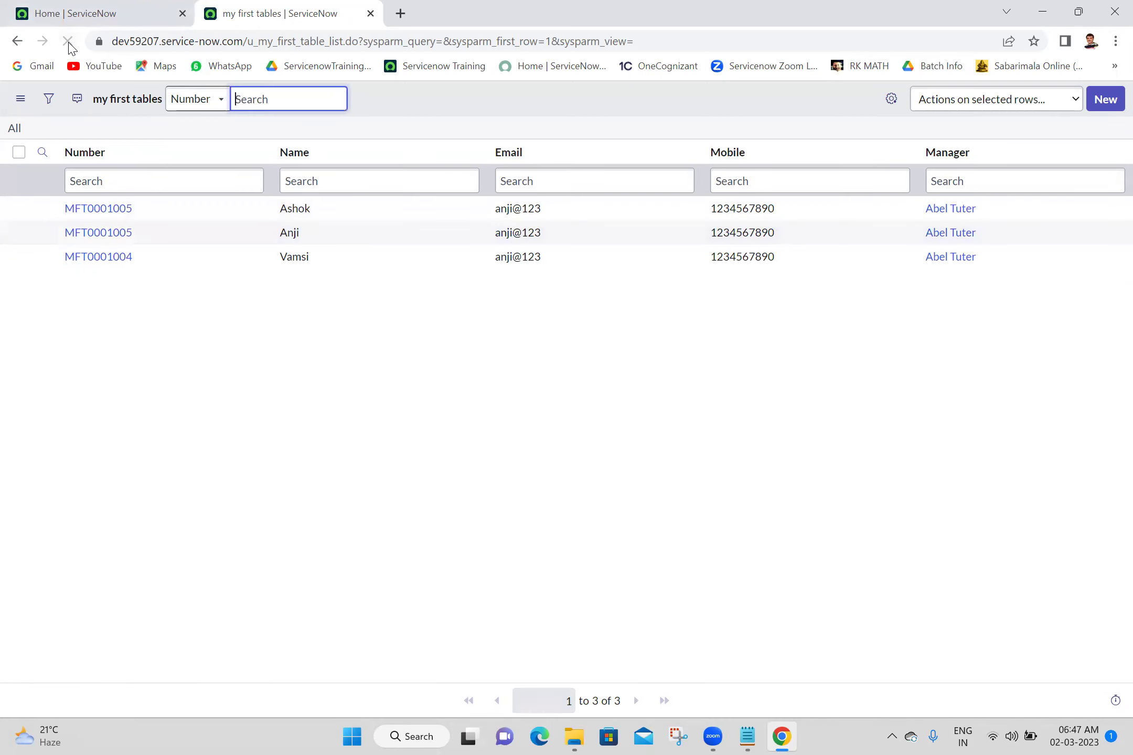
click(68, 41)
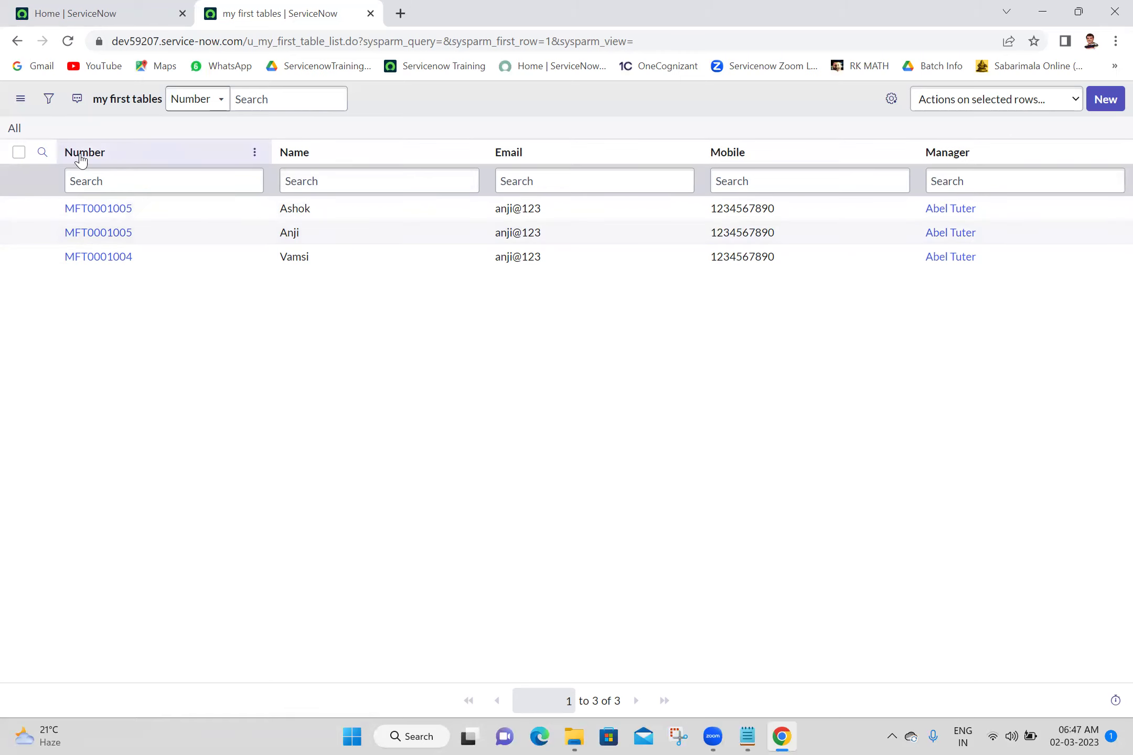
Open the Number field's dictionary entry from the Anji record MFT0001005, then close it
click(98, 237)
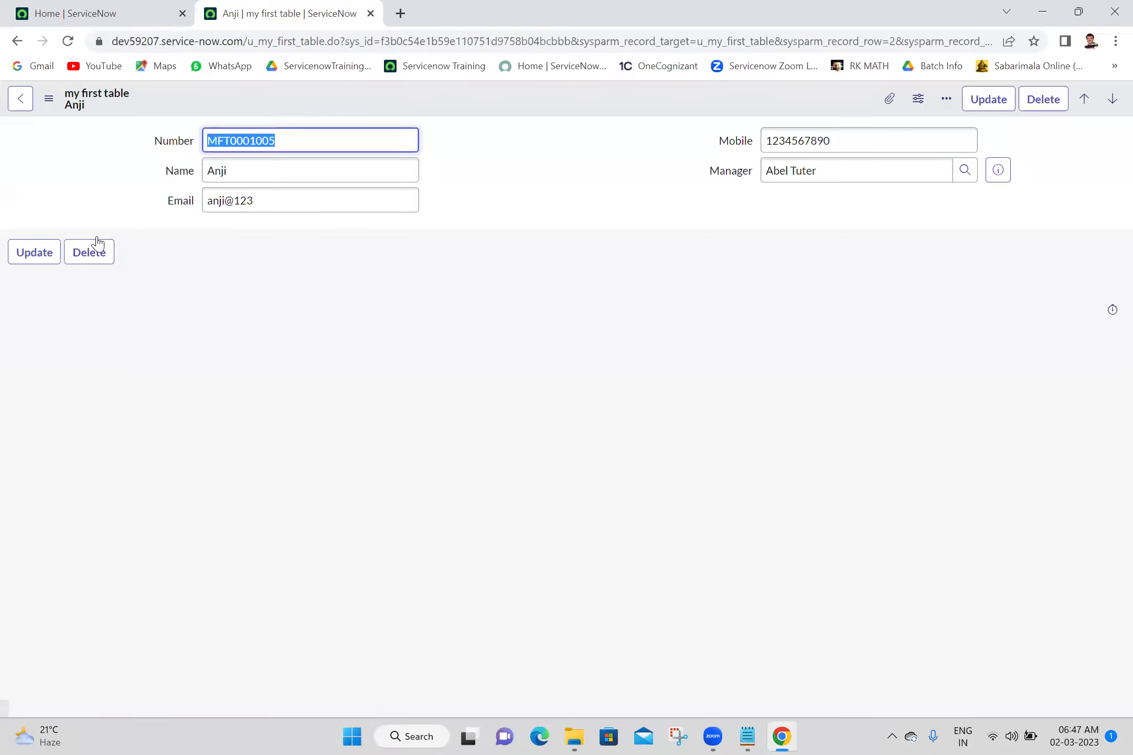
right_click(173, 153)
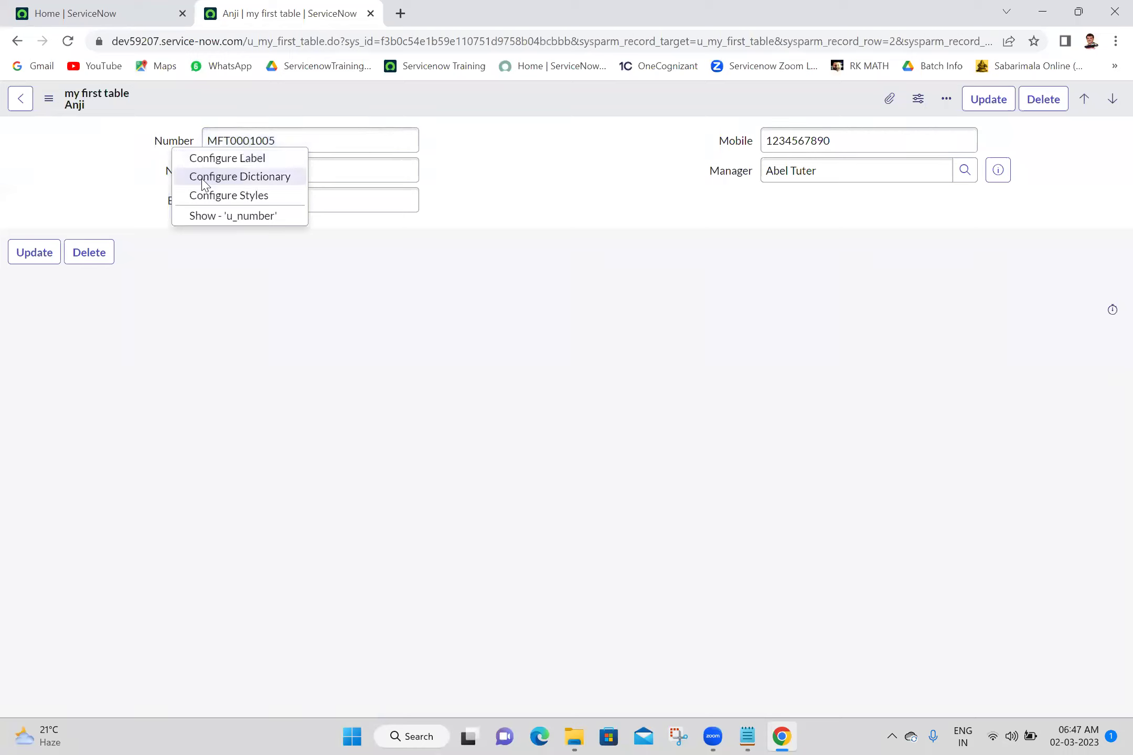
click(204, 178)
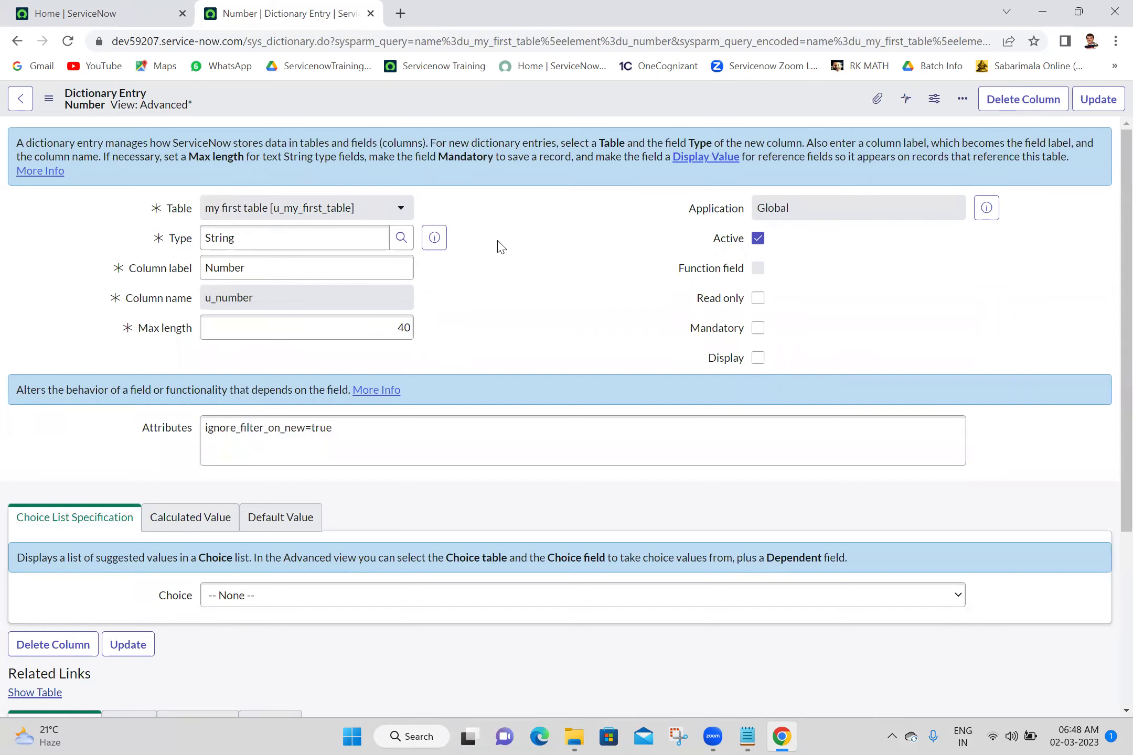
right_click(463, 103)
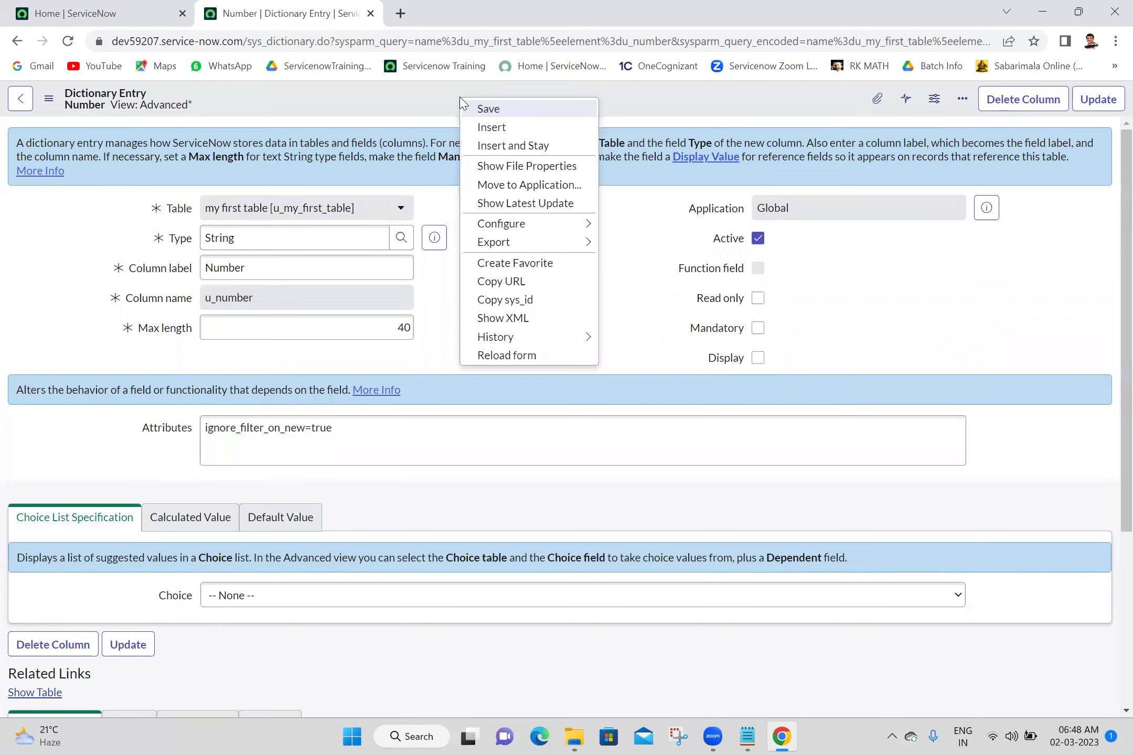
mouse_move(544, 224)
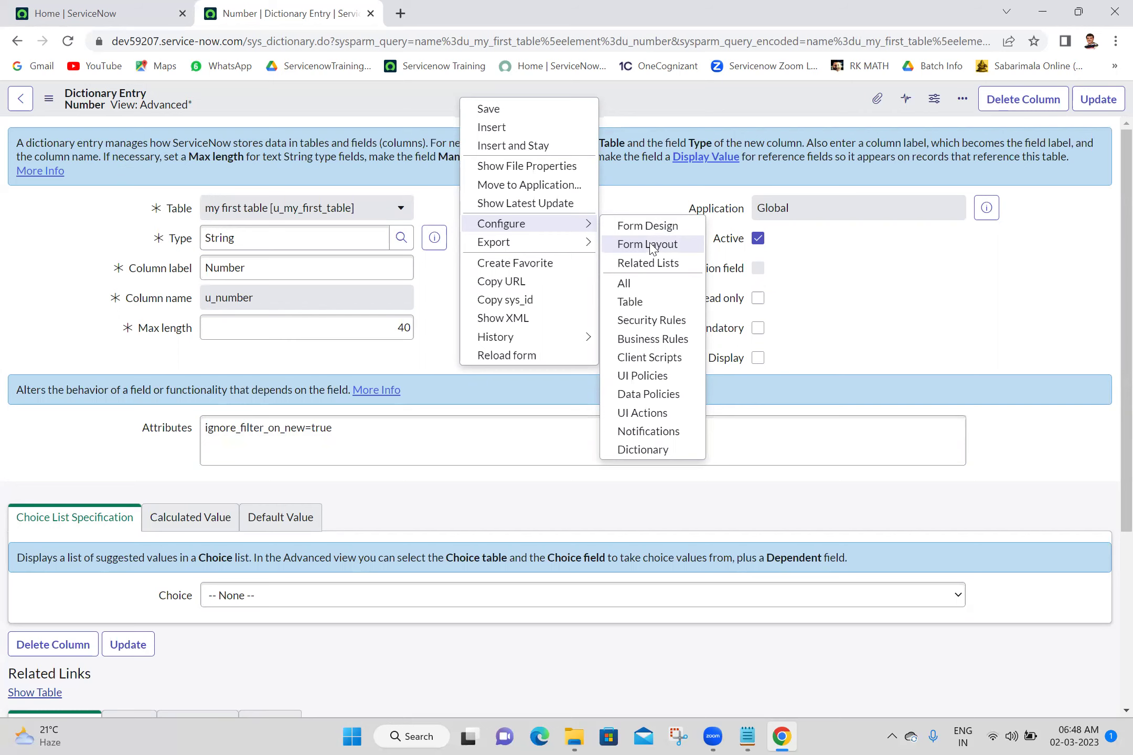
click(371, 14)
Reopen my first tables in a new tab and open the Number field's Dictionary Entry from Anji's record
click(164, 118)
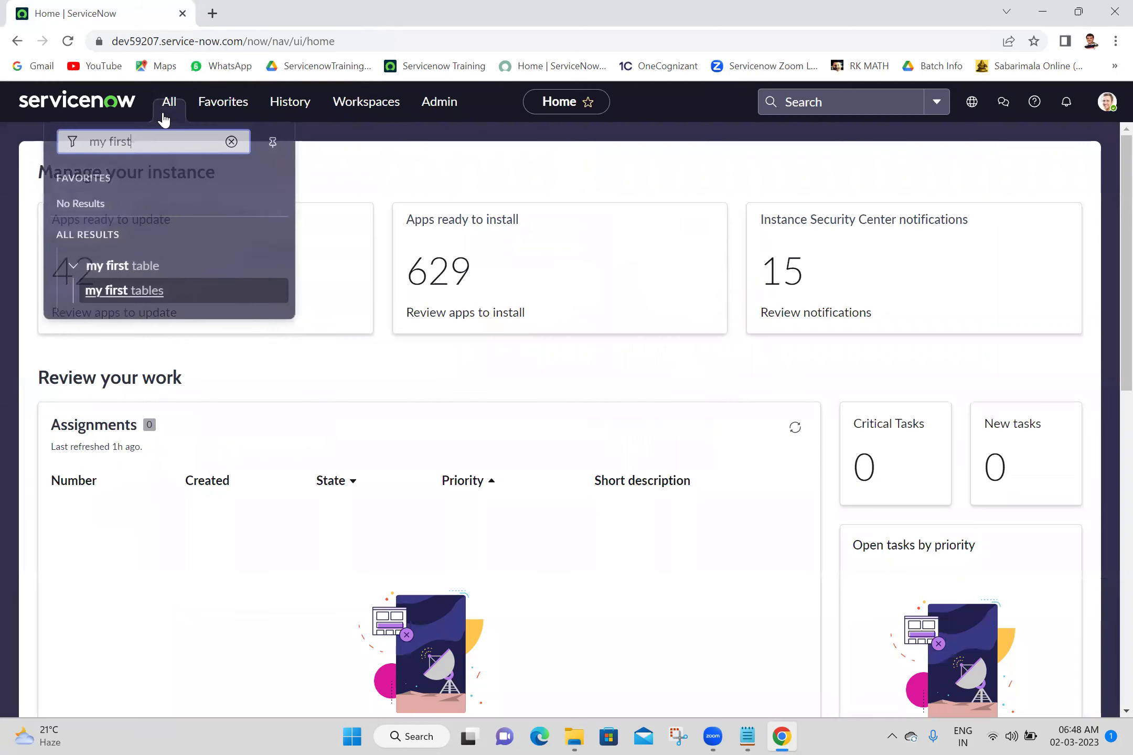
middle_click(119, 289)
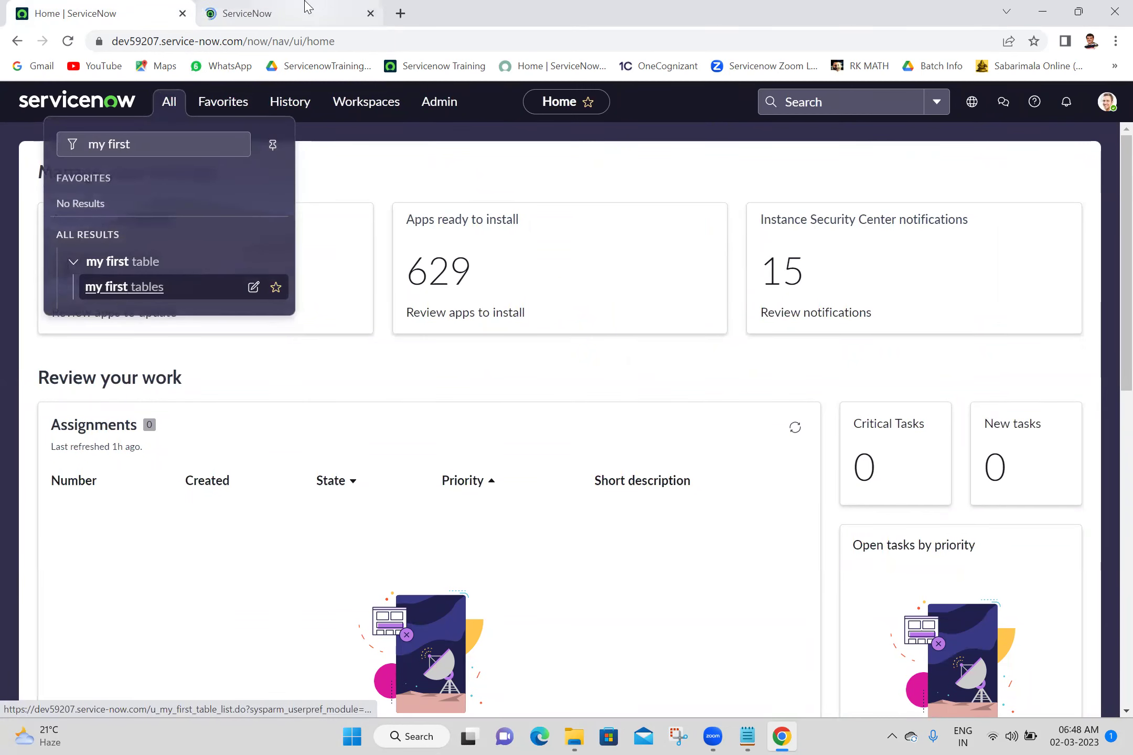
click(307, 8)
click(100, 235)
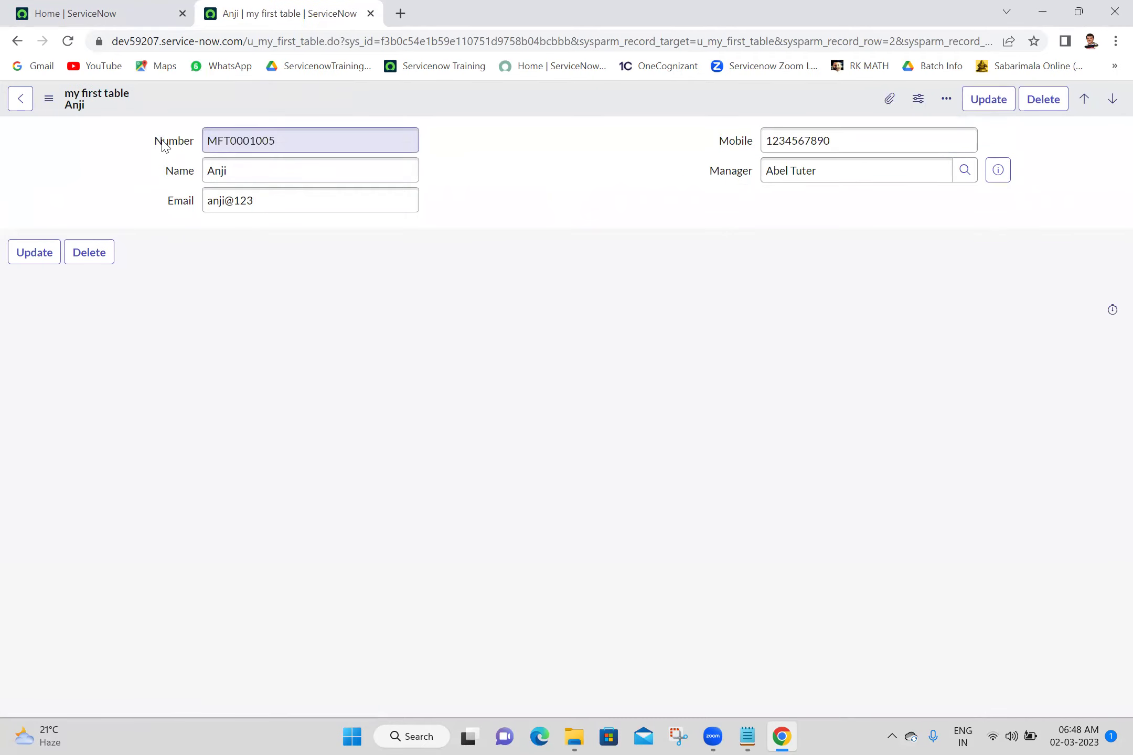
right_click(163, 143)
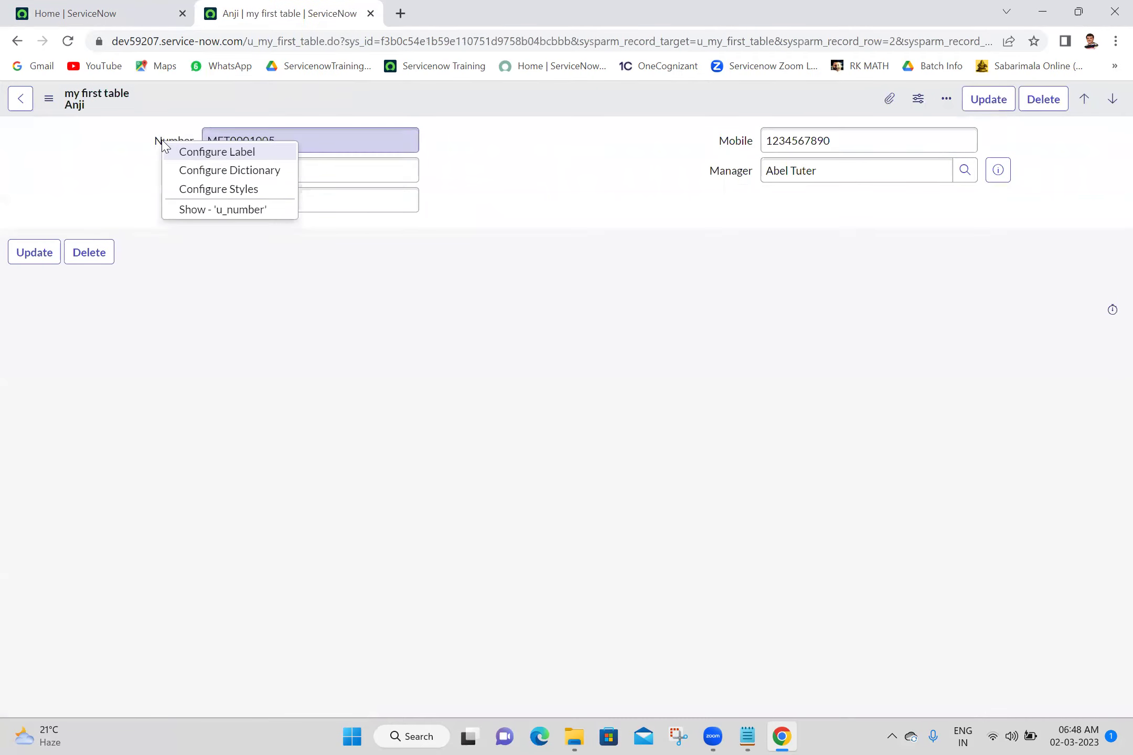
click(205, 173)
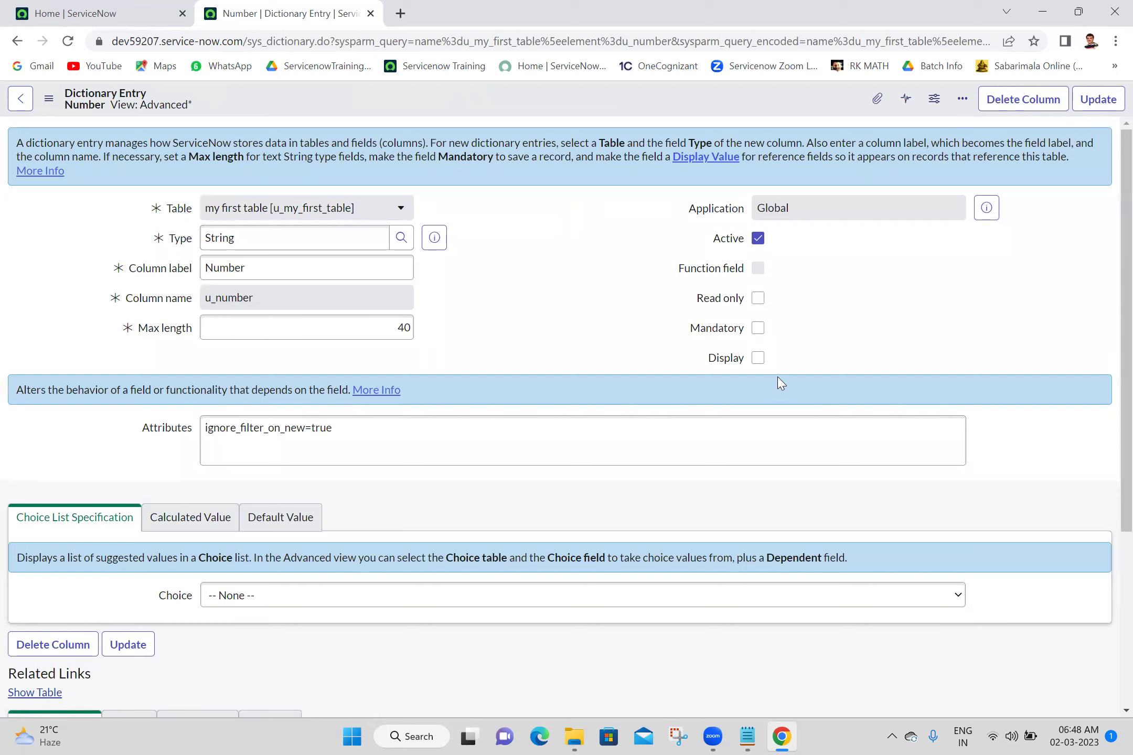
click(649, 419)
right_click(482, 110)
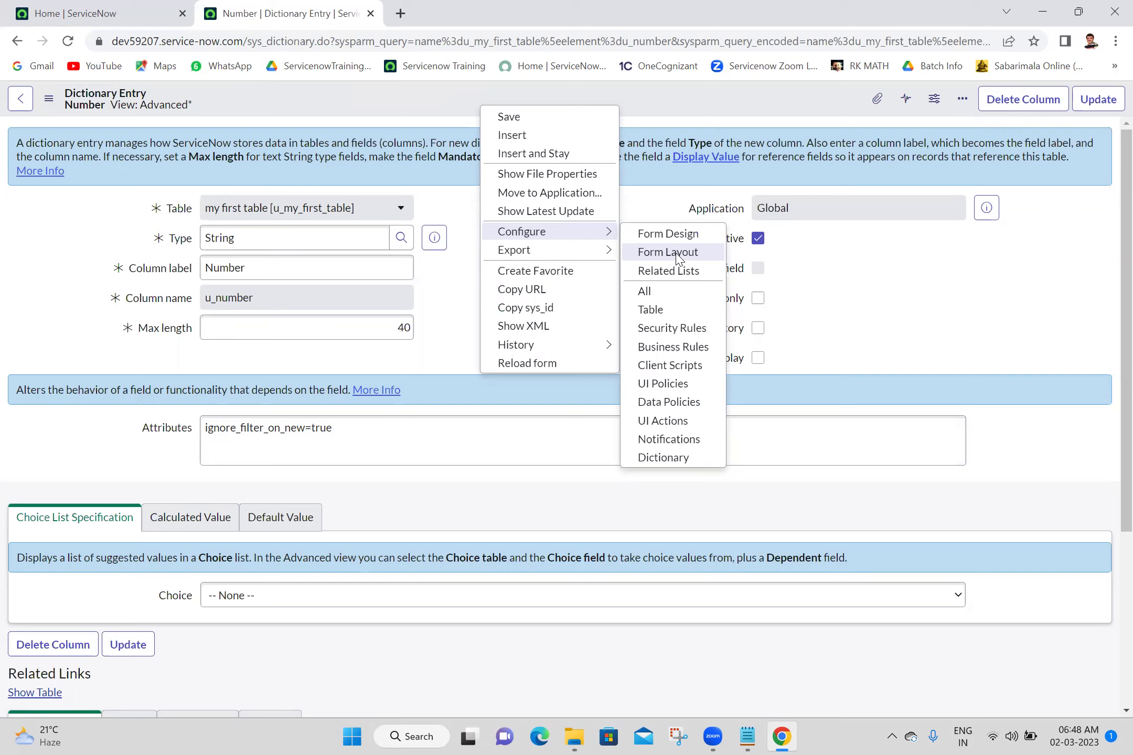
Add Unique to the Dictionary Entry form layout just below Text index and save the layout
click(678, 254)
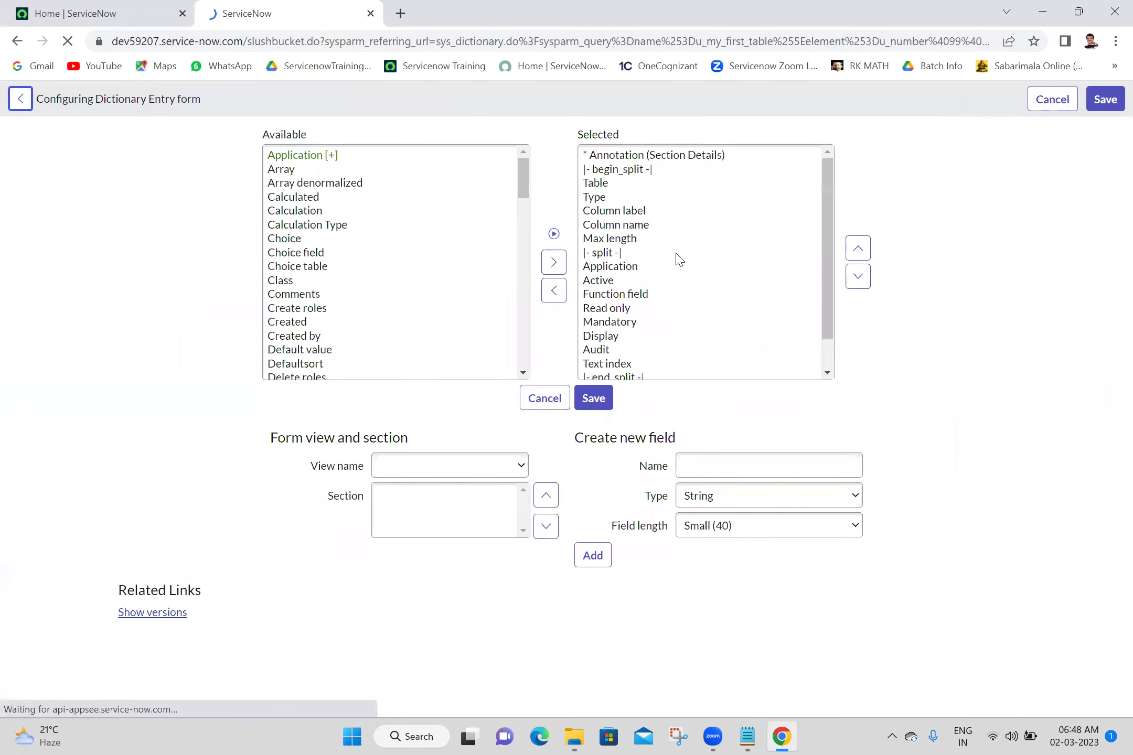
click(298, 266)
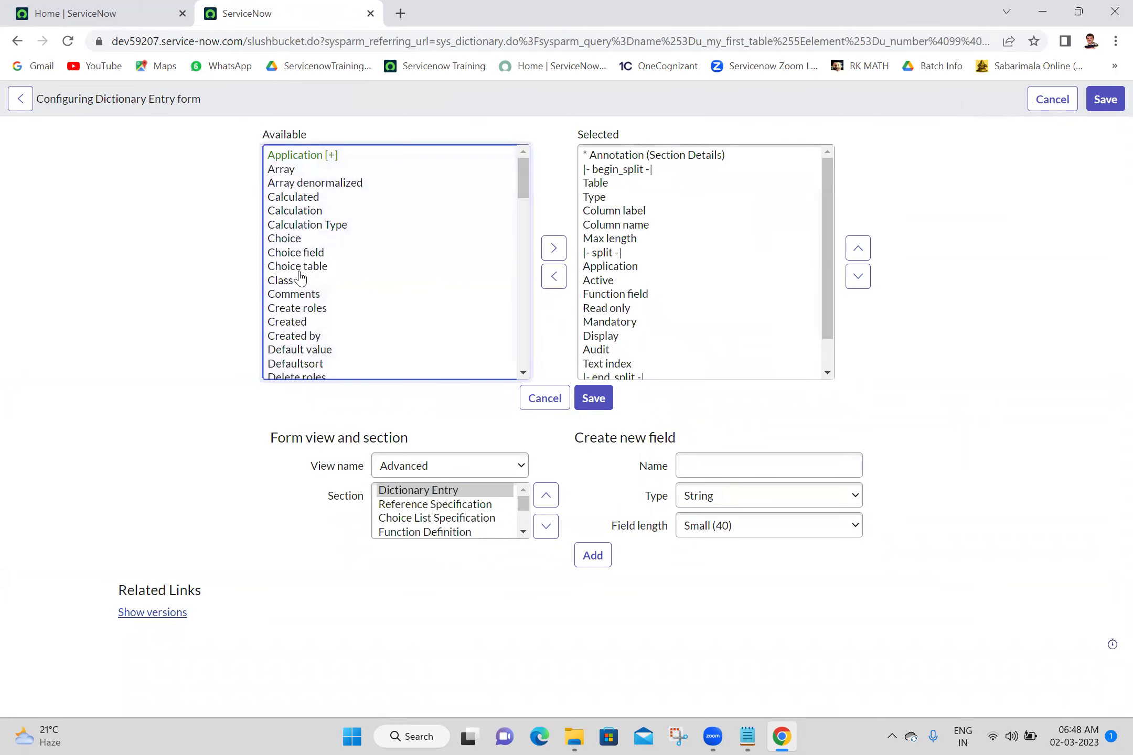
click(300, 273)
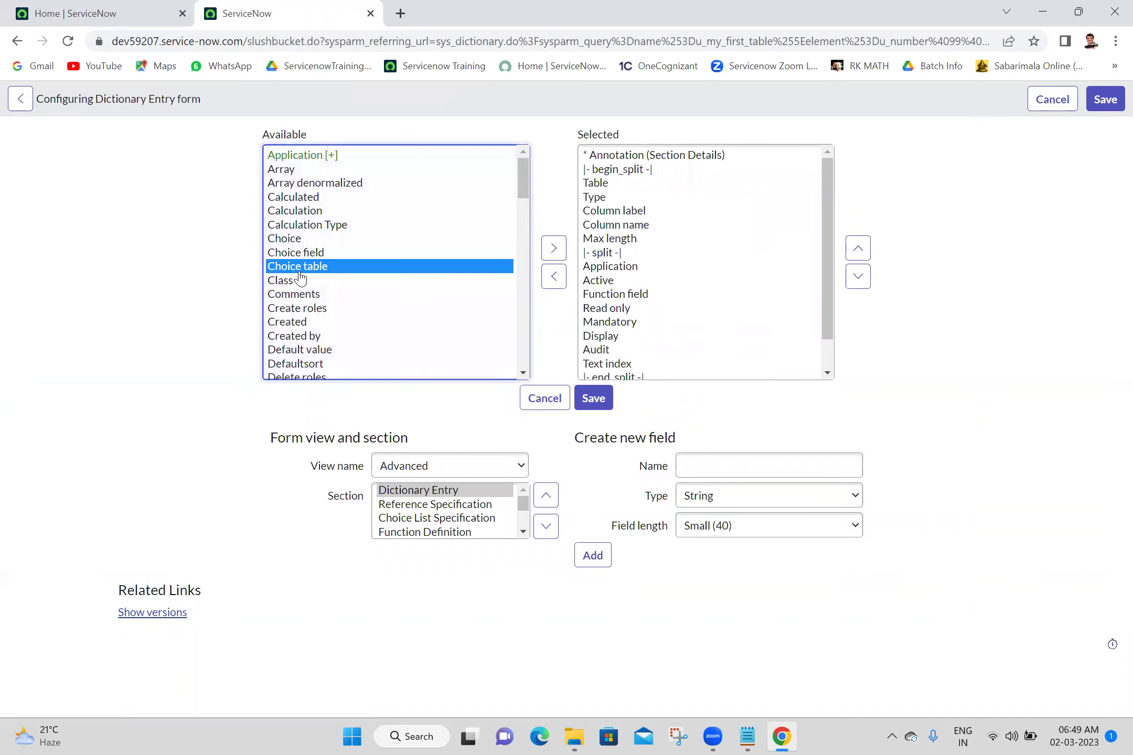
key(u)
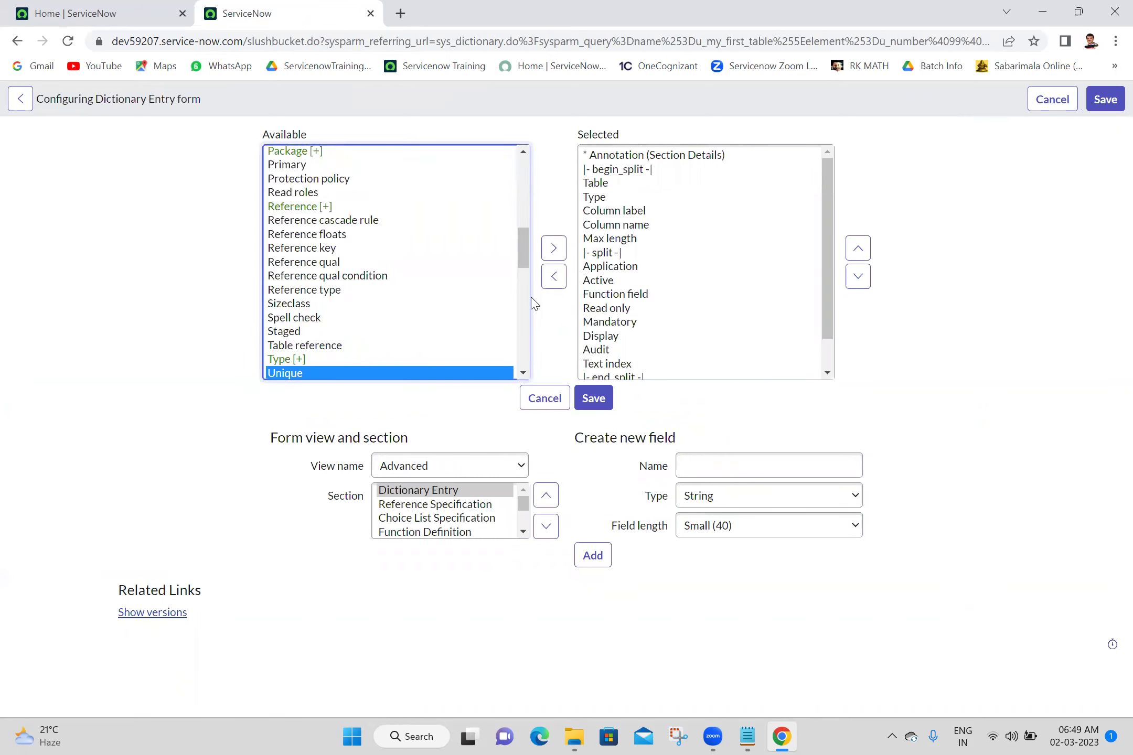
click(554, 249)
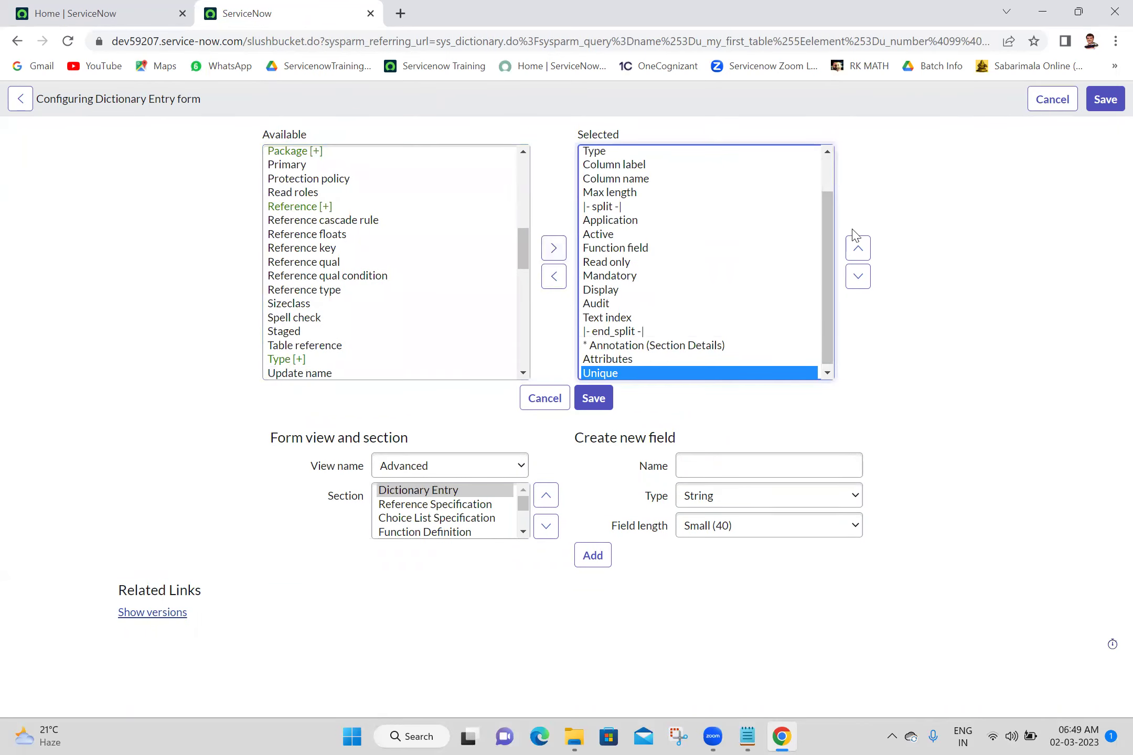
click(858, 249)
click(859, 248)
click(858, 248)
click(858, 248)
click(858, 248)
click(859, 248)
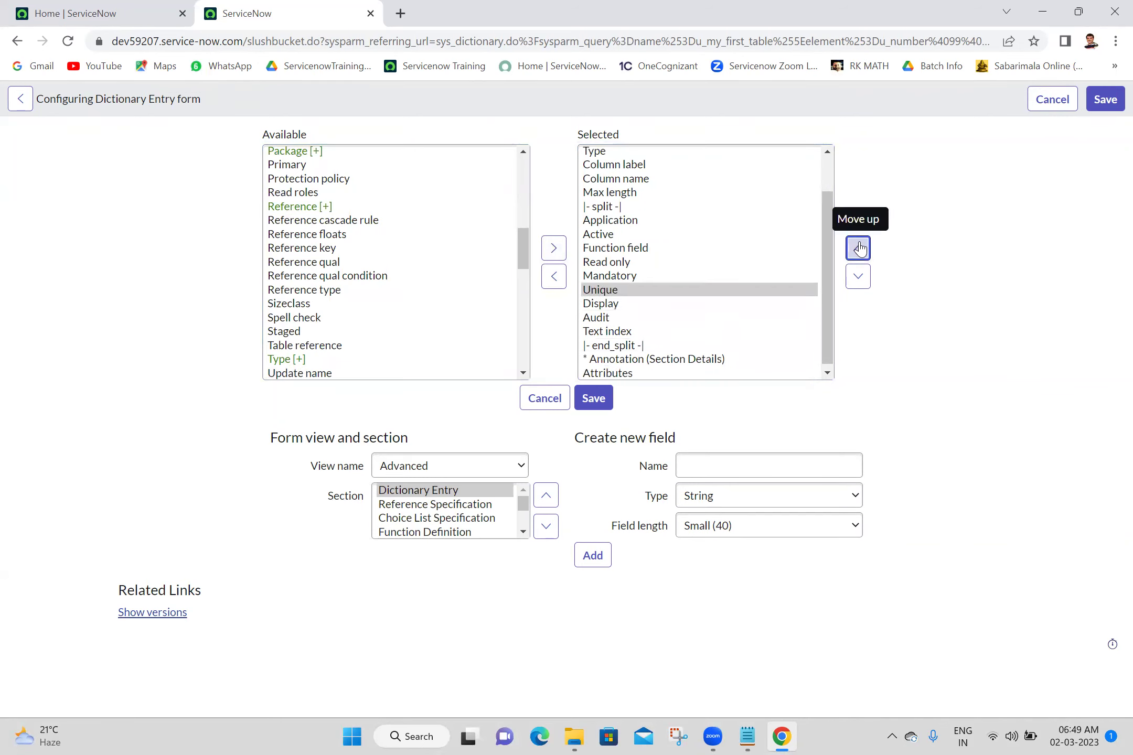
click(859, 248)
click(858, 248)
click(858, 277)
click(859, 277)
click(859, 277)
click(858, 277)
click(858, 277)
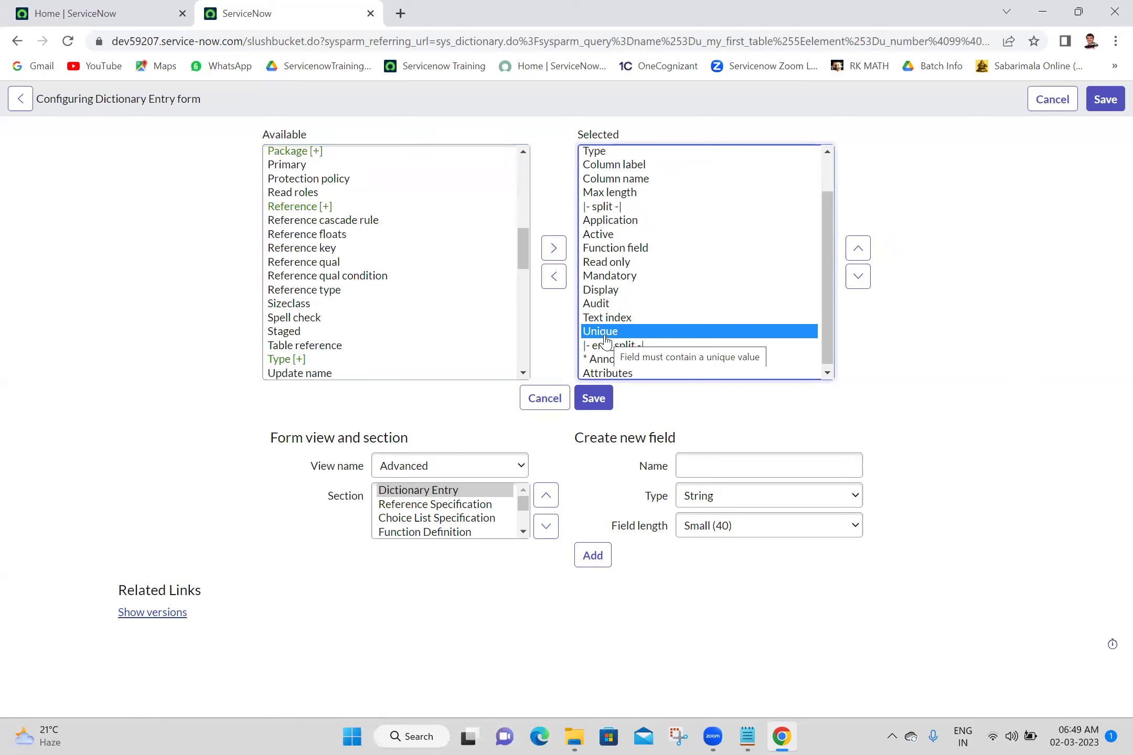
click(595, 403)
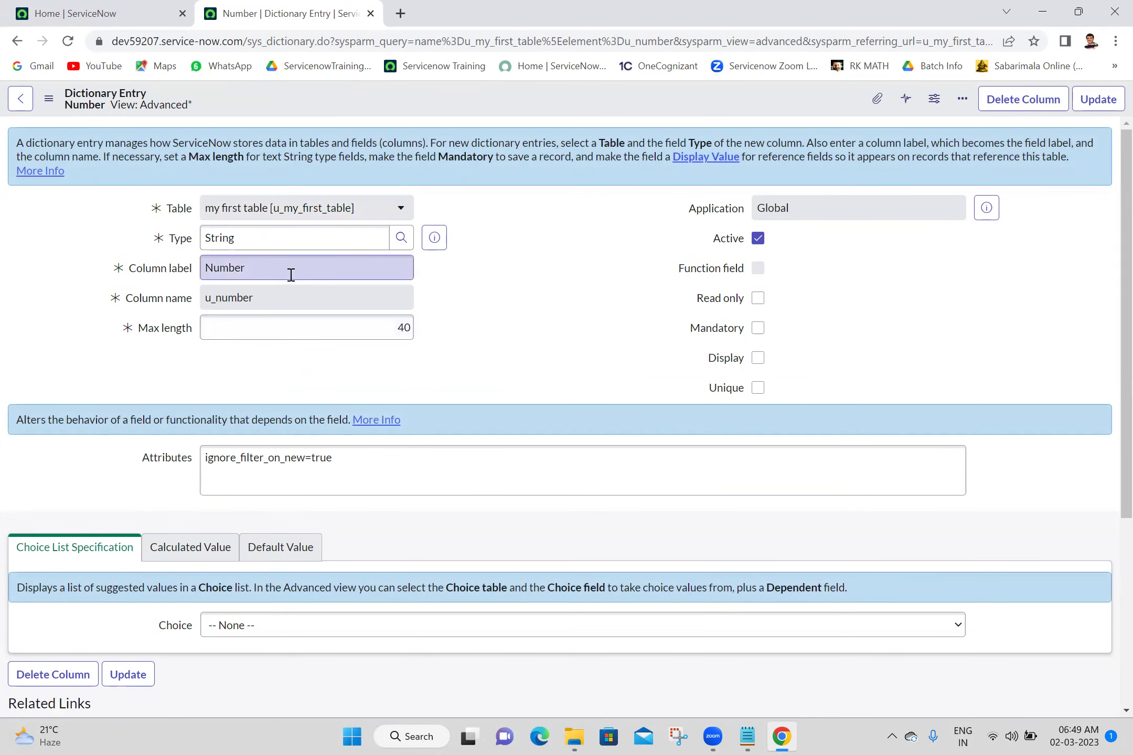
Tick Unique on the Number dictionary entry and save, then return to the Home tab
click(757, 389)
right_click(656, 104)
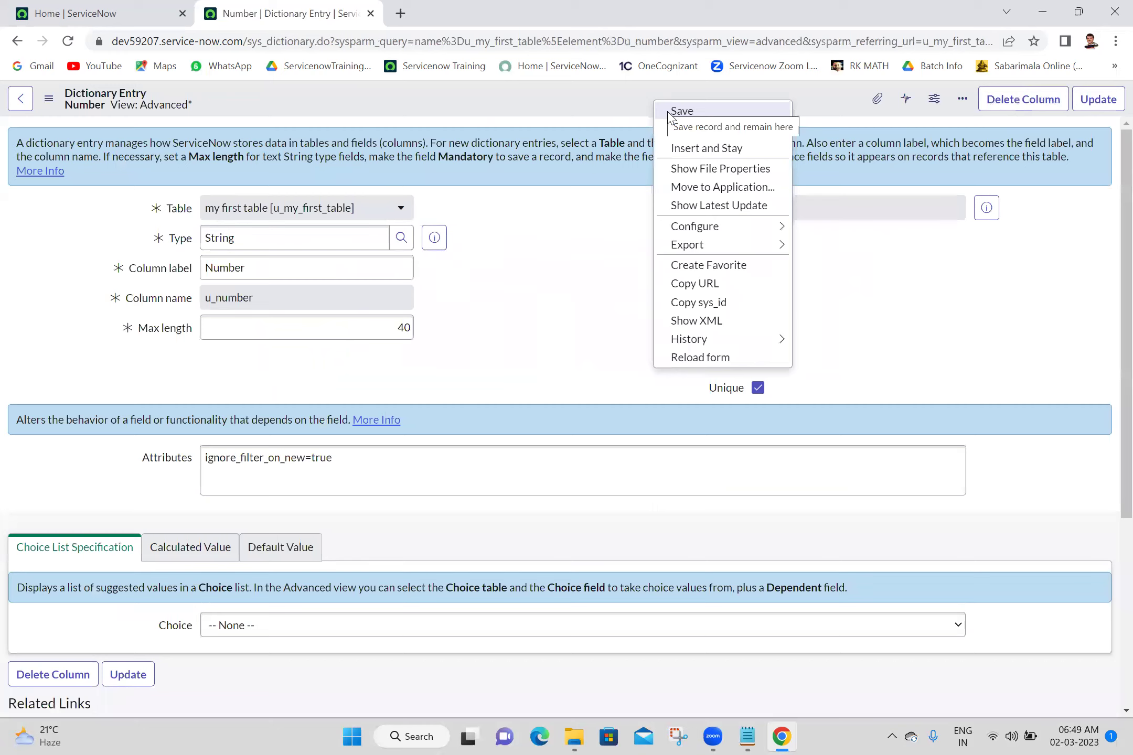
click(669, 112)
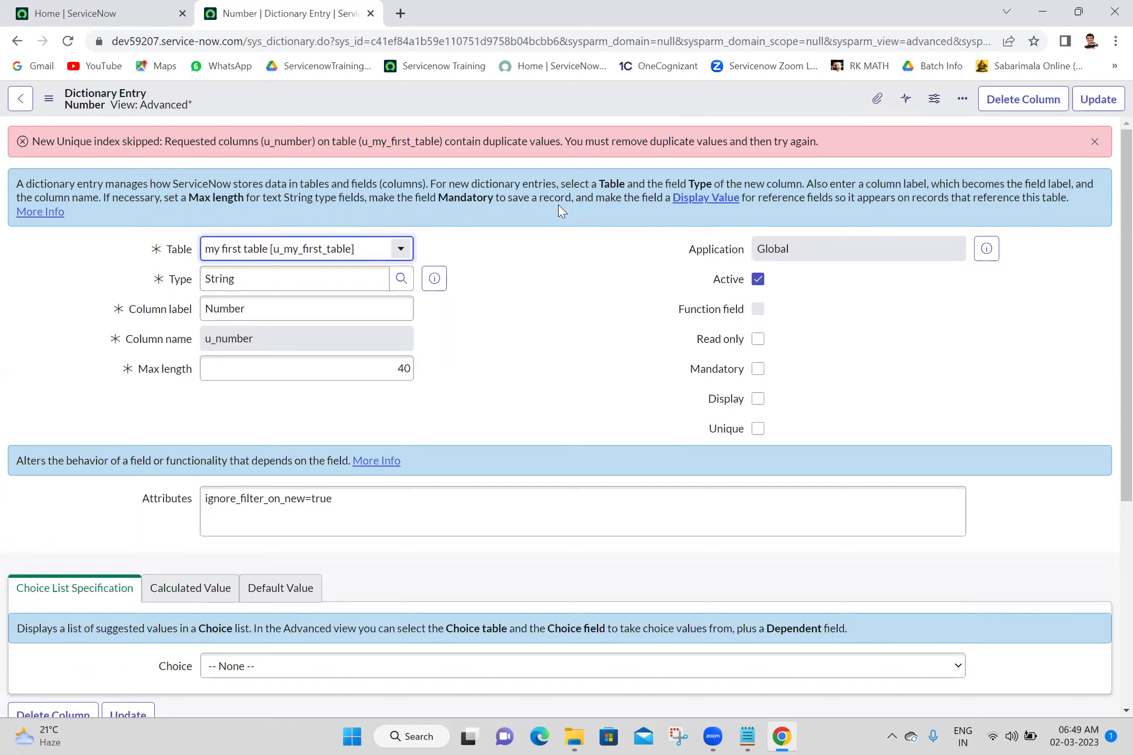
click(104, 7)
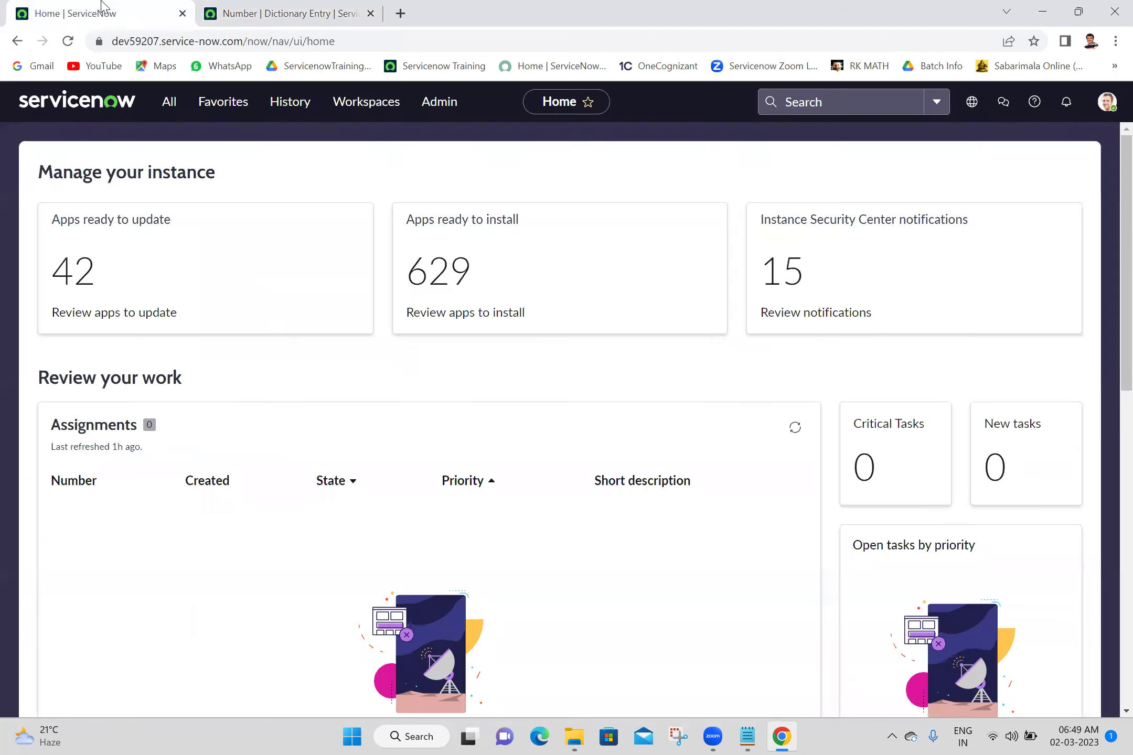
Change Anji's Number back to MFT0001003 in the list, then return to the dictionary entry
click(163, 115)
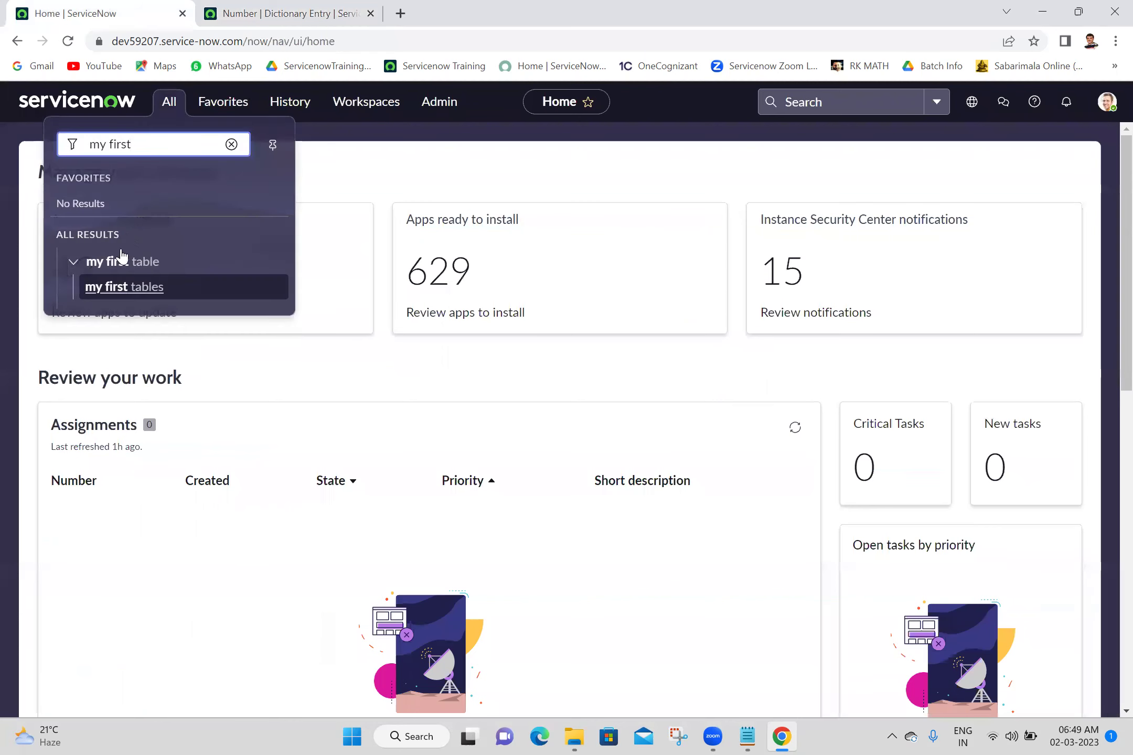
middle_click(127, 292)
click(424, 13)
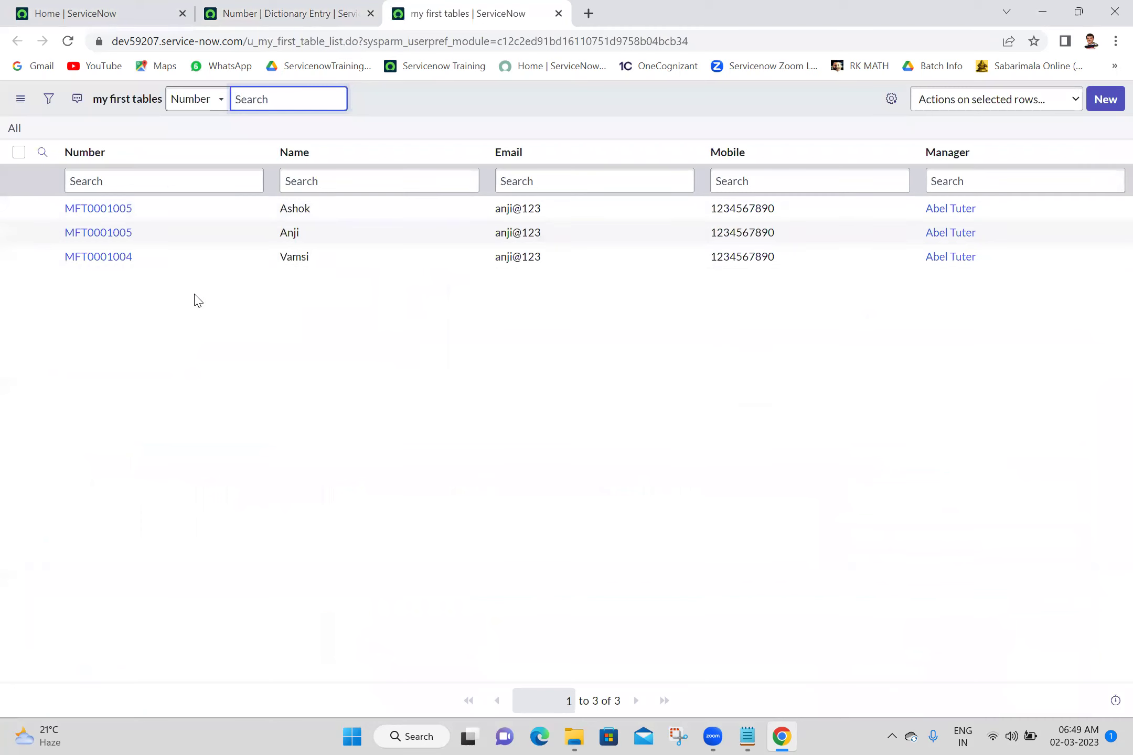
click(166, 240)
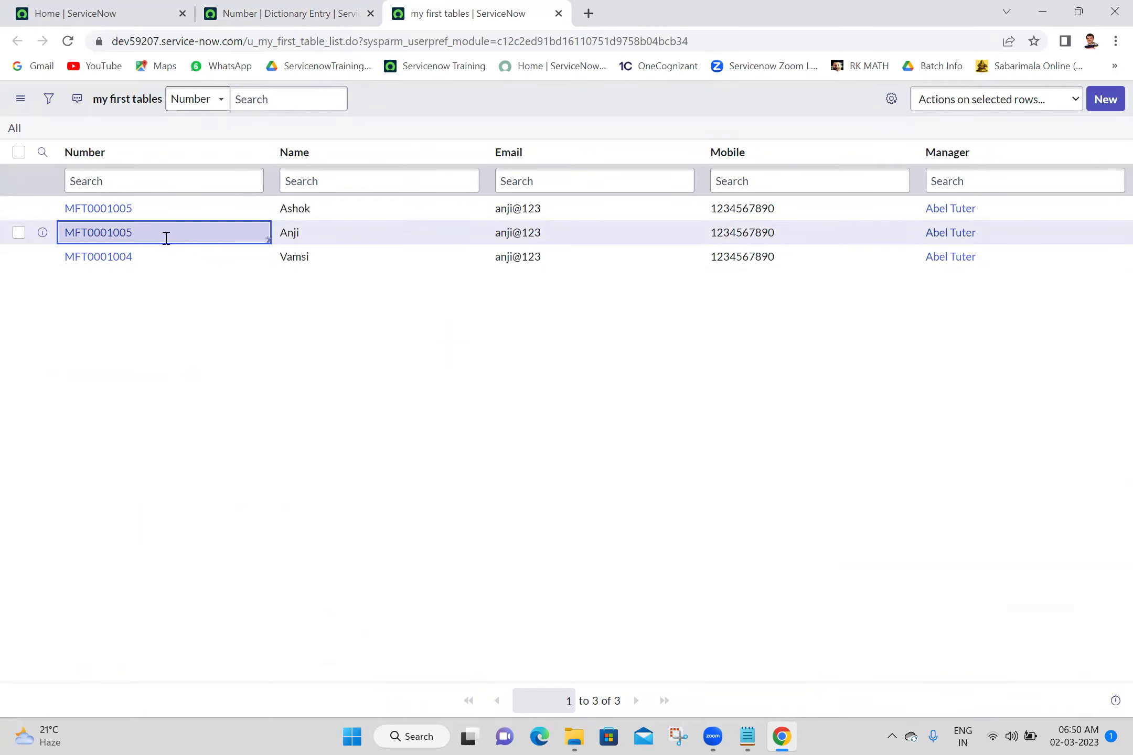
double_click(166, 240)
click(166, 239)
key(BackSpace)
text(3)
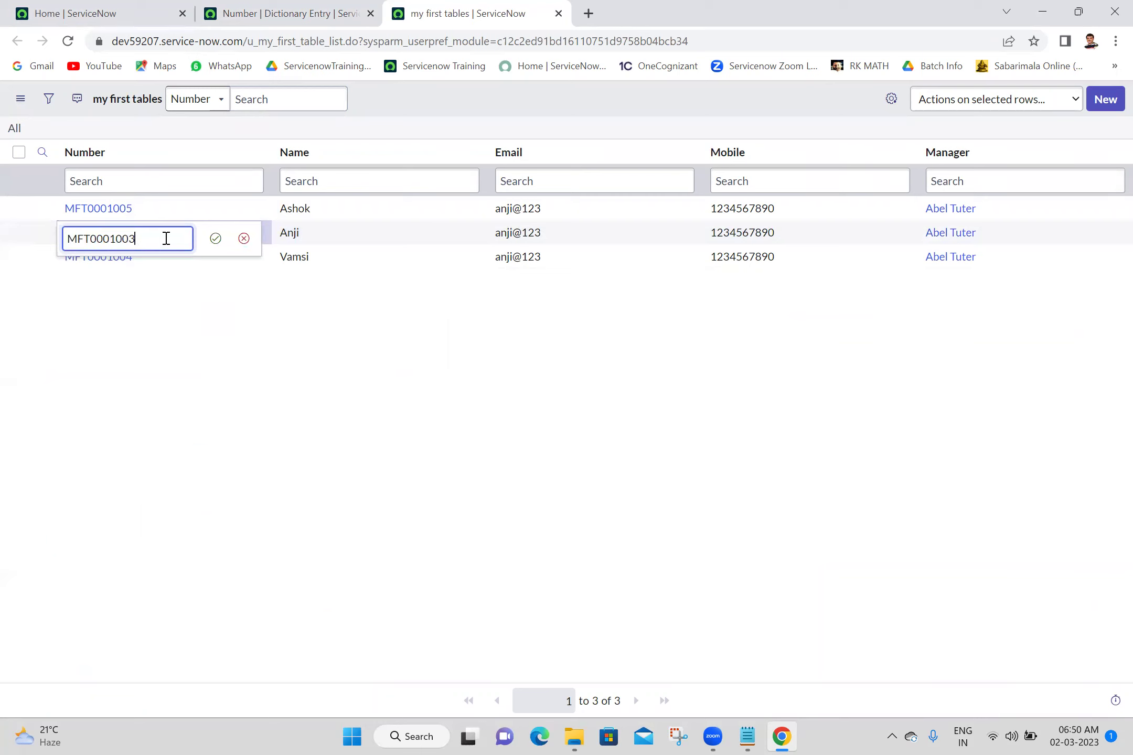
click(216, 239)
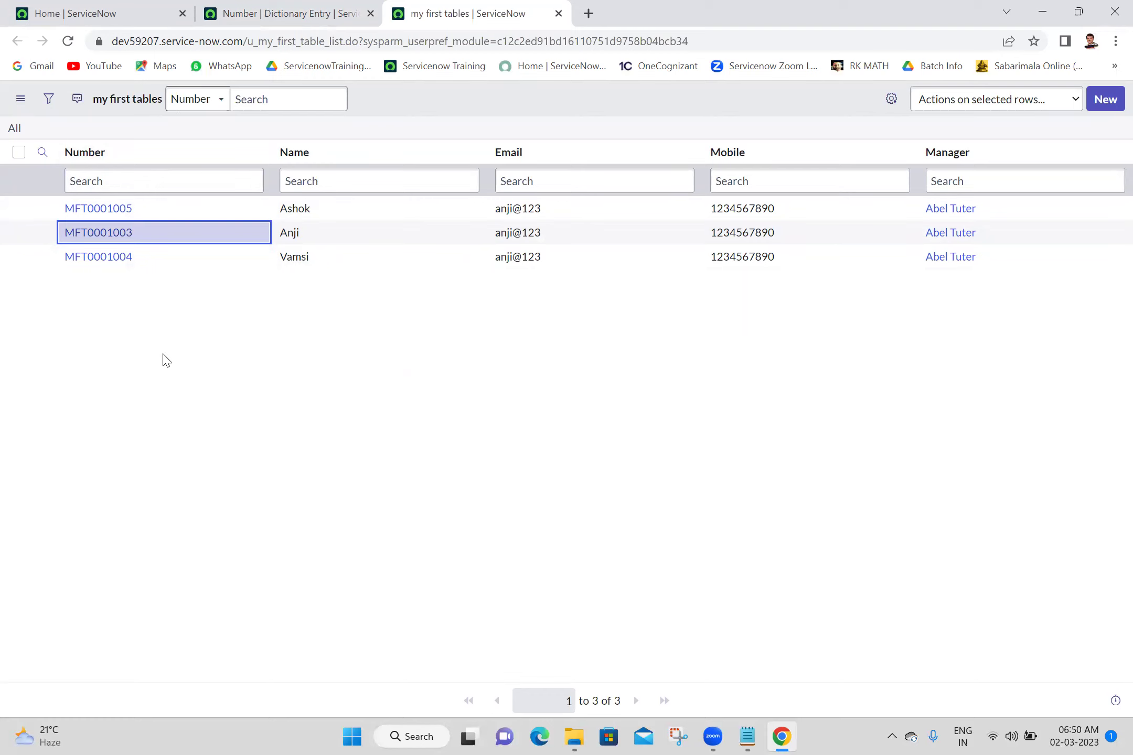
click(306, 7)
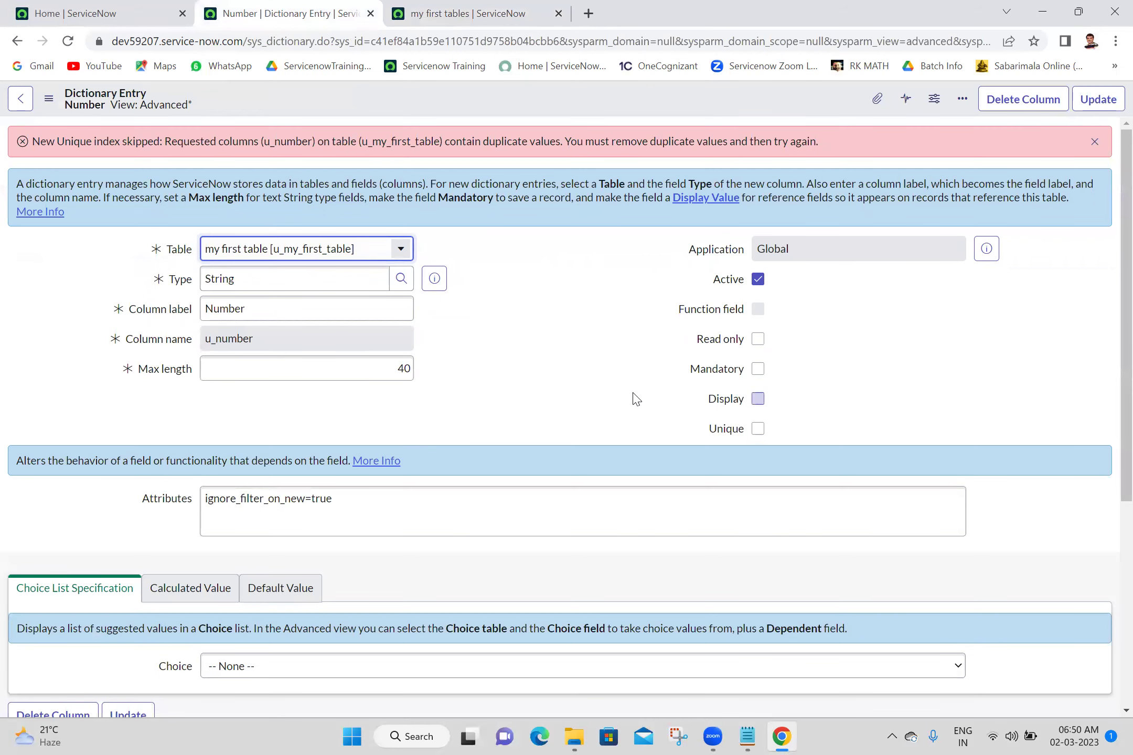
Mark the Number field Unique, save the dictionary entry, and close its tab
click(760, 430)
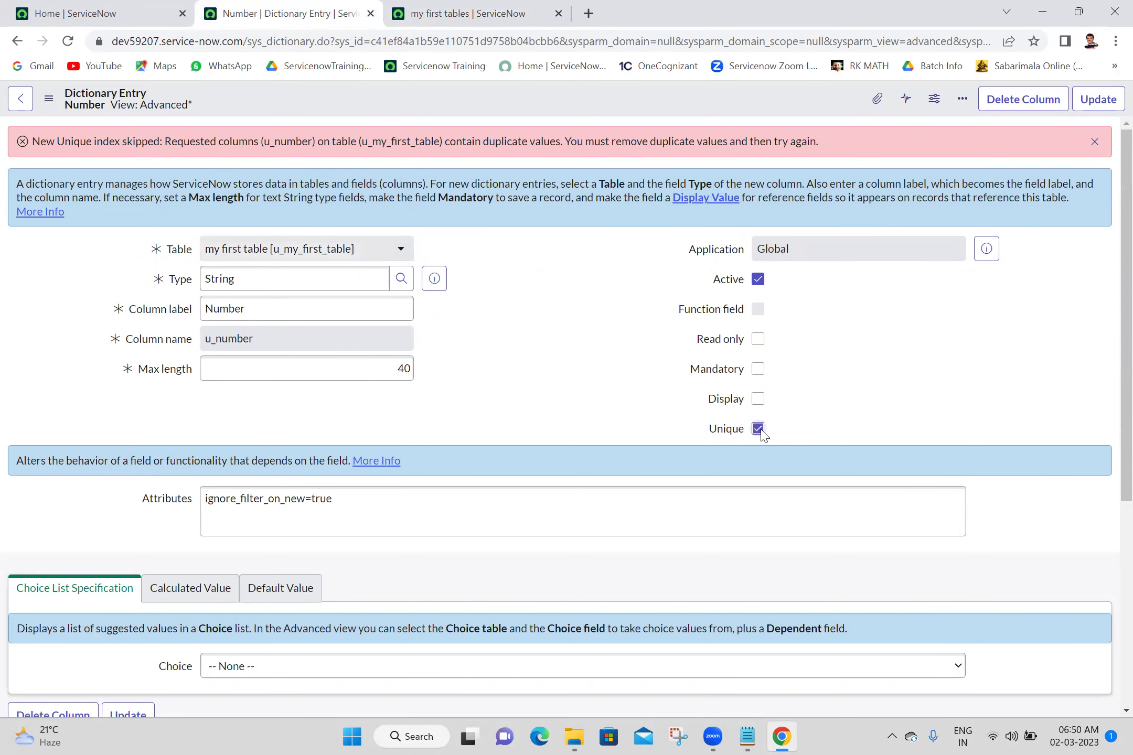
right_click(588, 92)
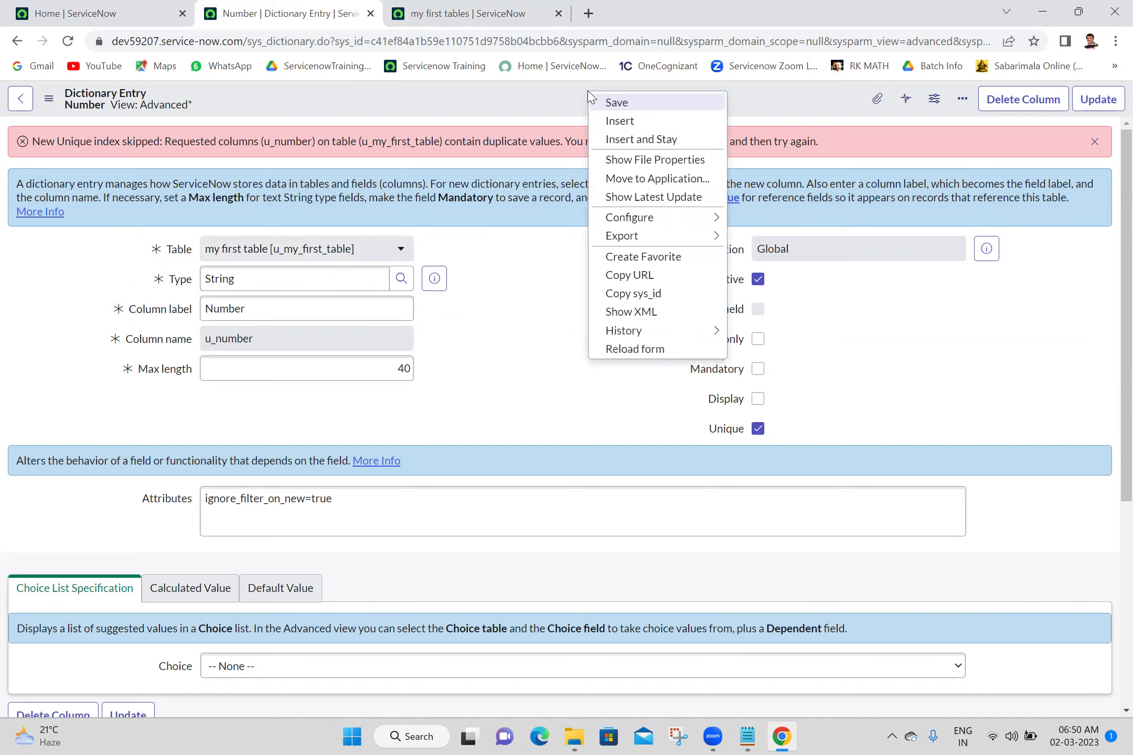
click(605, 104)
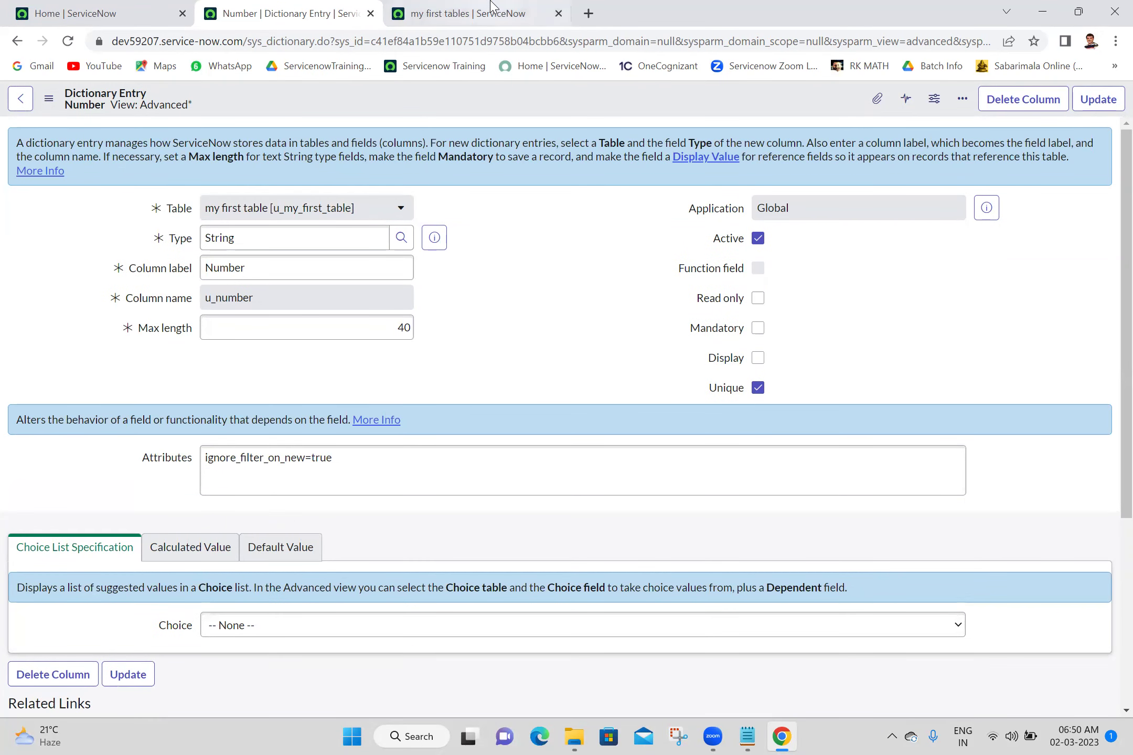
click(371, 13)
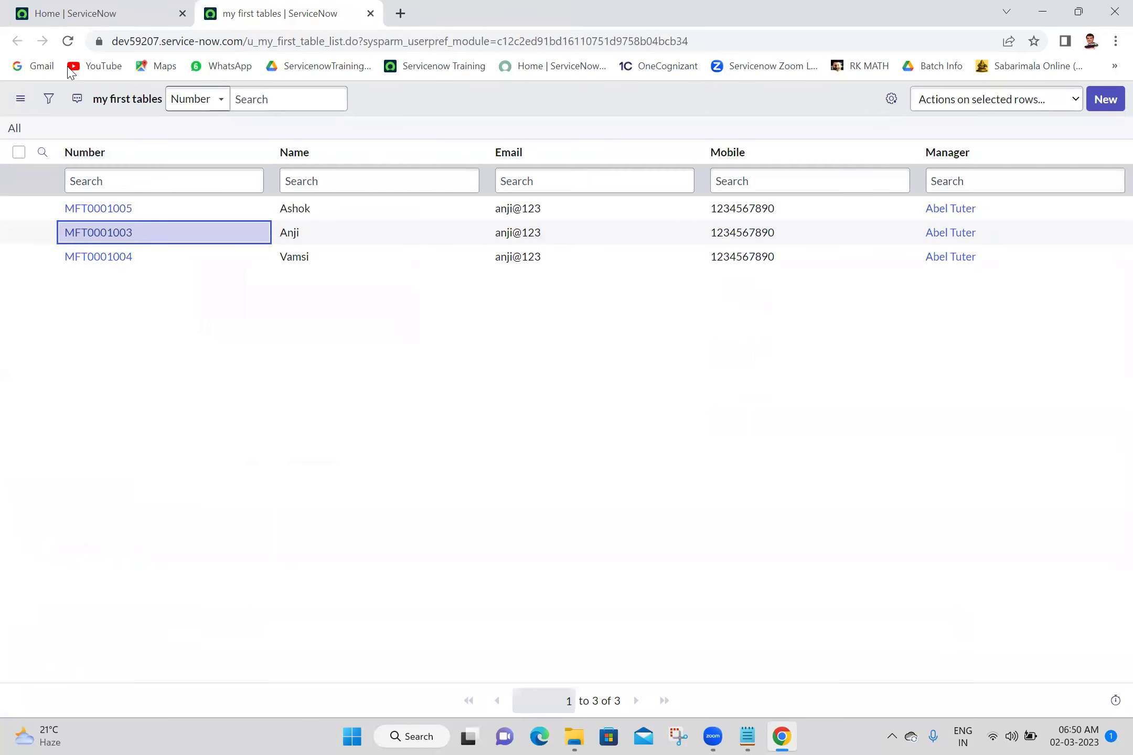
Reload the my first tables list and open Ashok's record MFT0001005 in a new tab
click(68, 42)
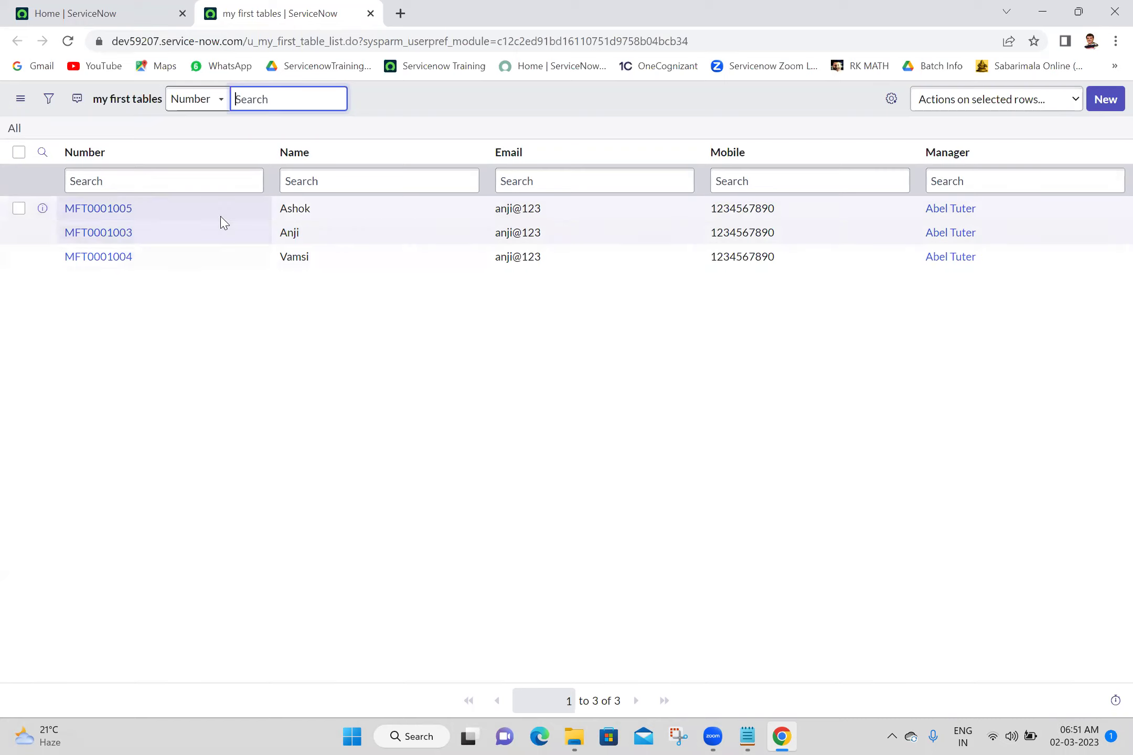
click(164, 230)
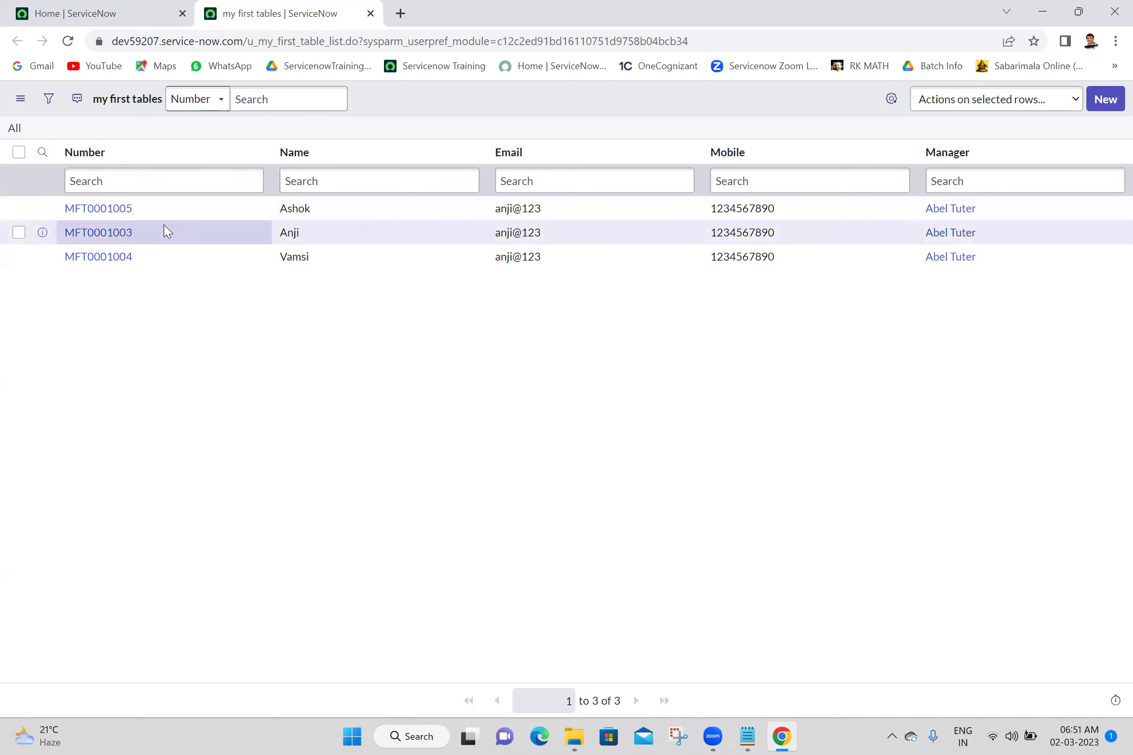
middle_click(125, 210)
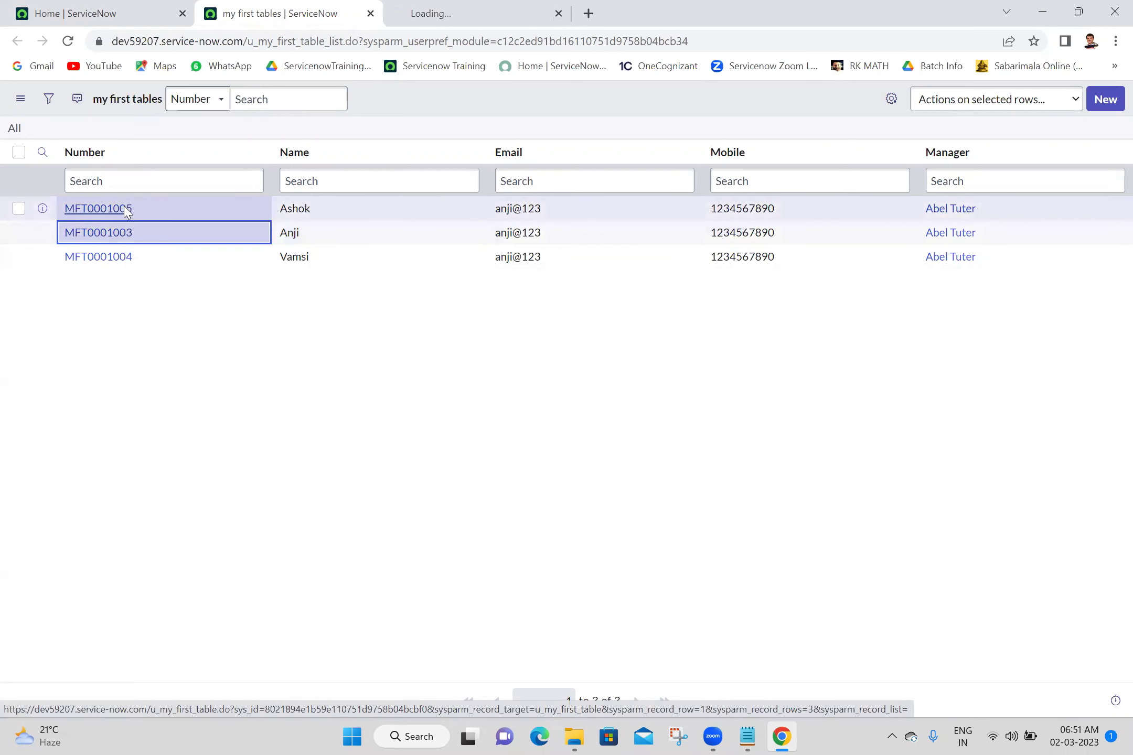
Try saving Ashok's Number as MFT0001003, then reload after the unique key violation
click(454, 8)
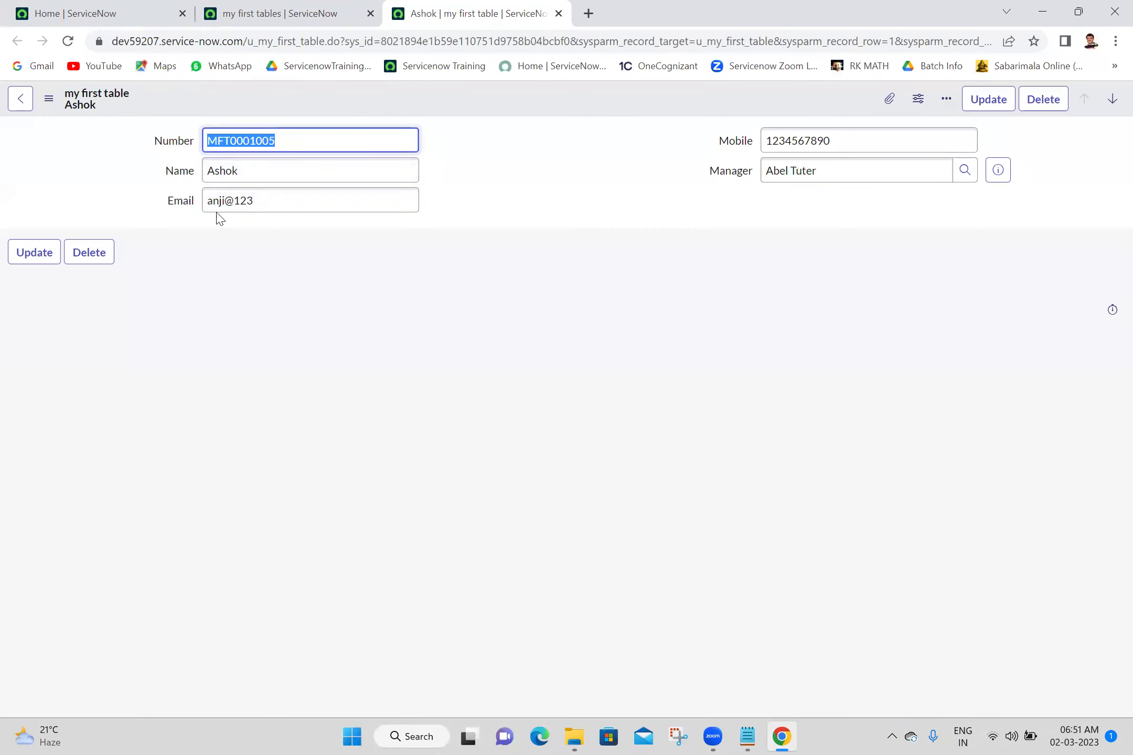
click(377, 151)
key(BackSpace)
text(3)
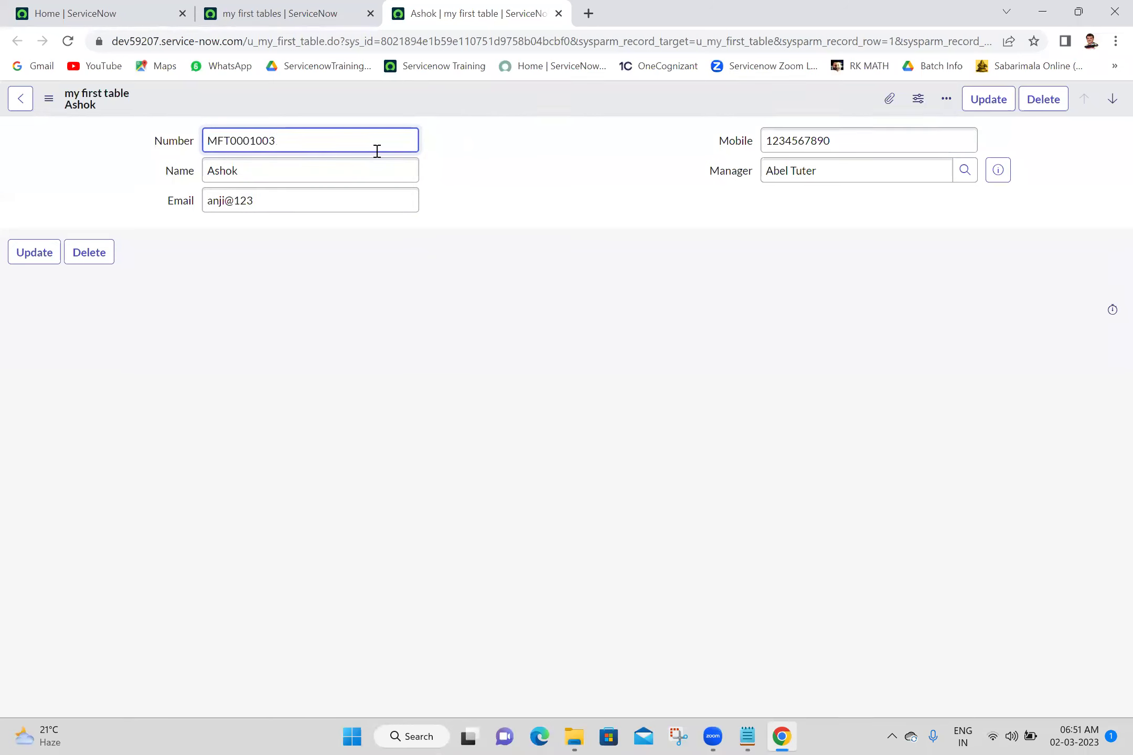
double_click(310, 139)
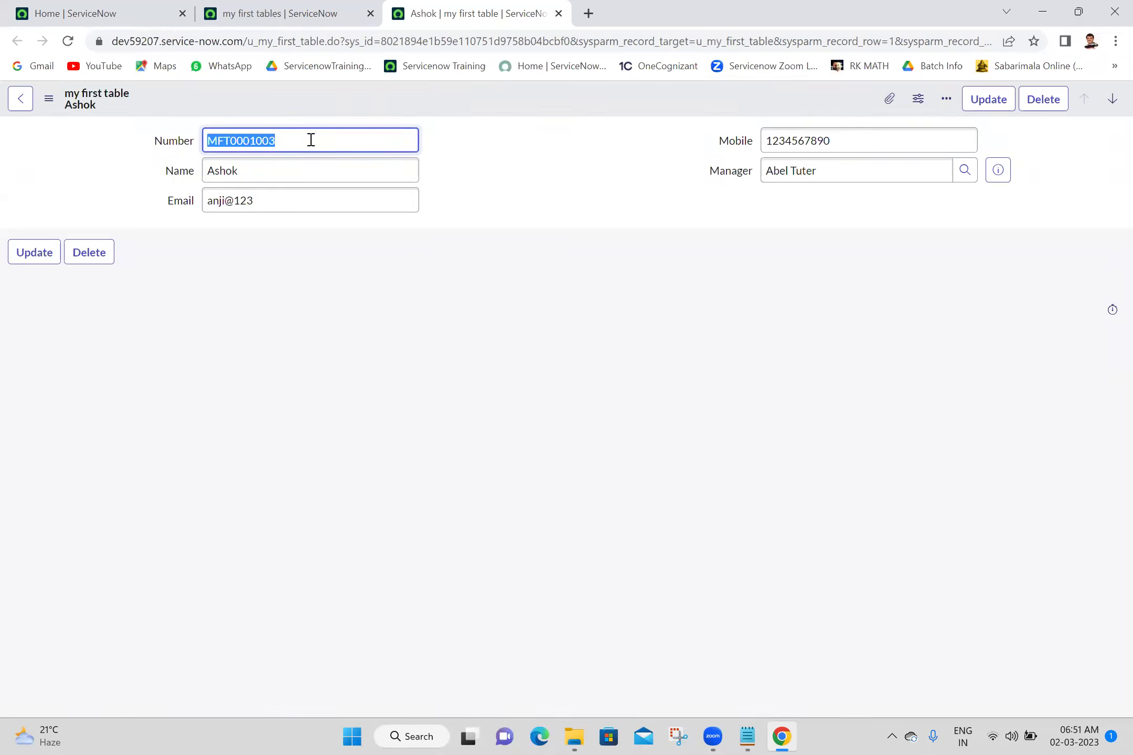
click(307, 11)
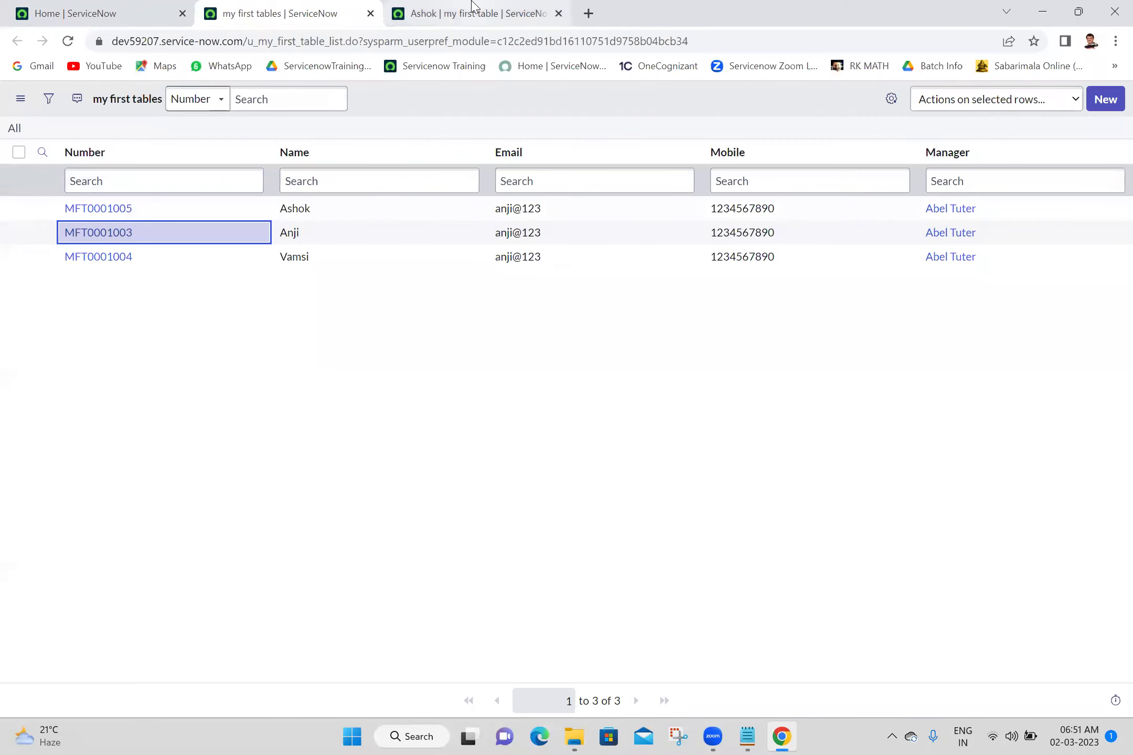
click(474, 6)
right_click(506, 99)
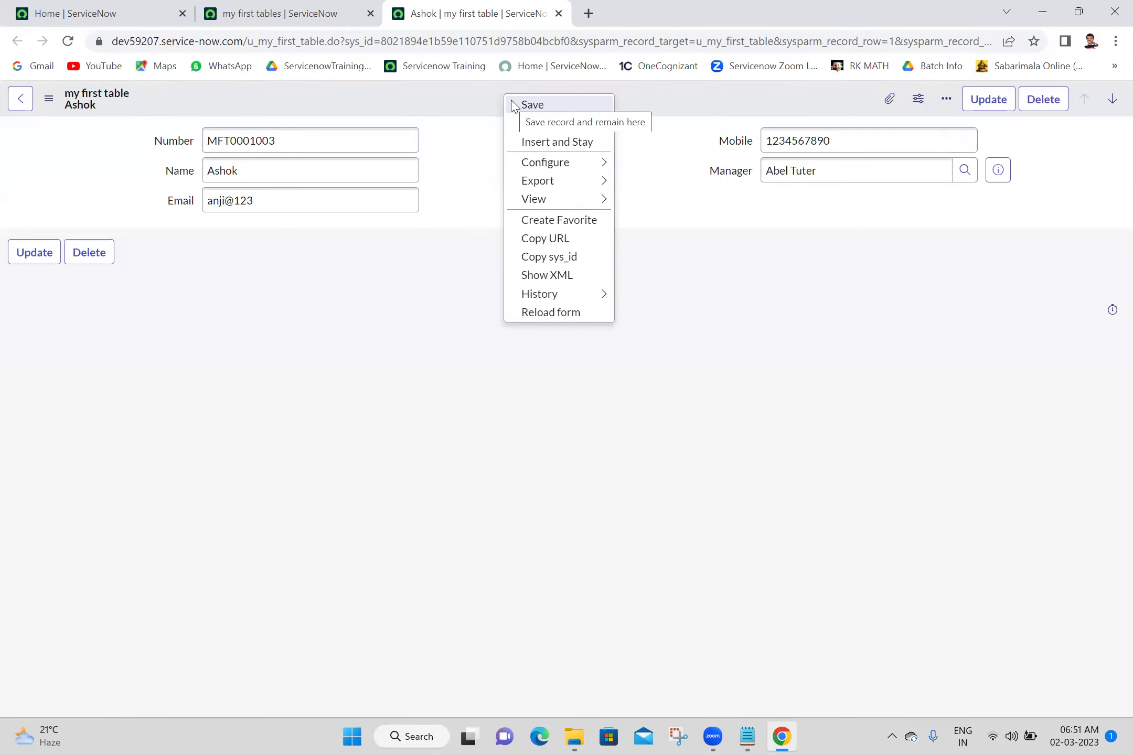
click(511, 101)
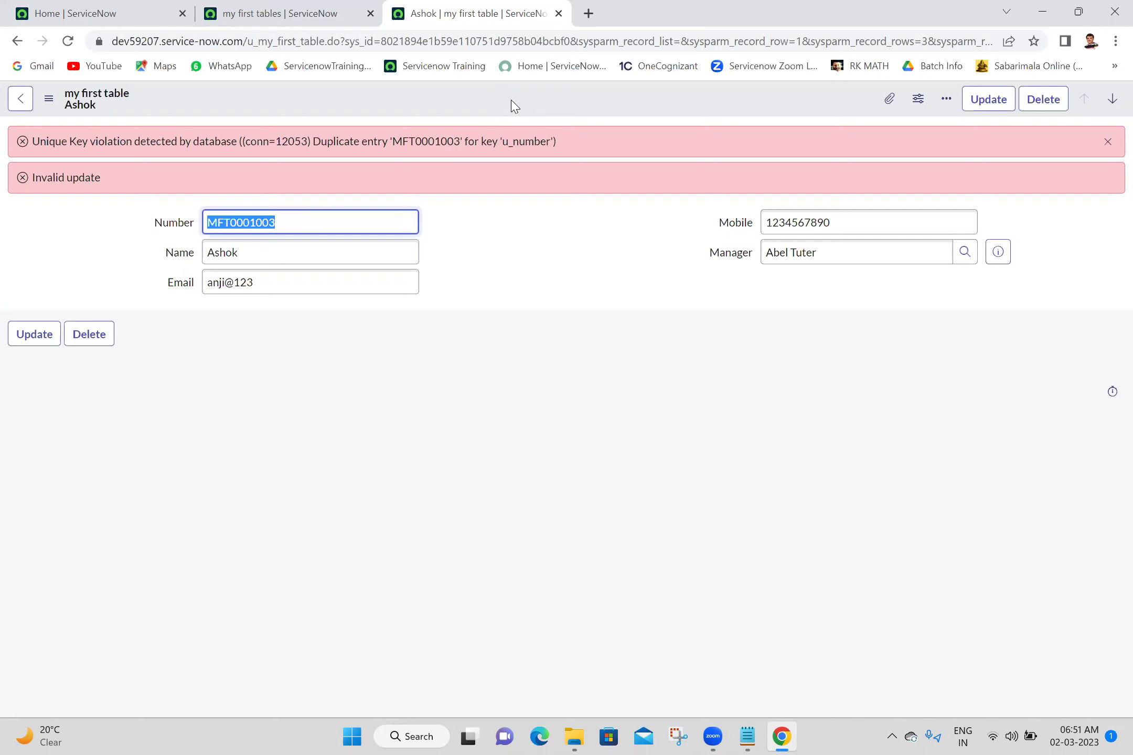
click(72, 44)
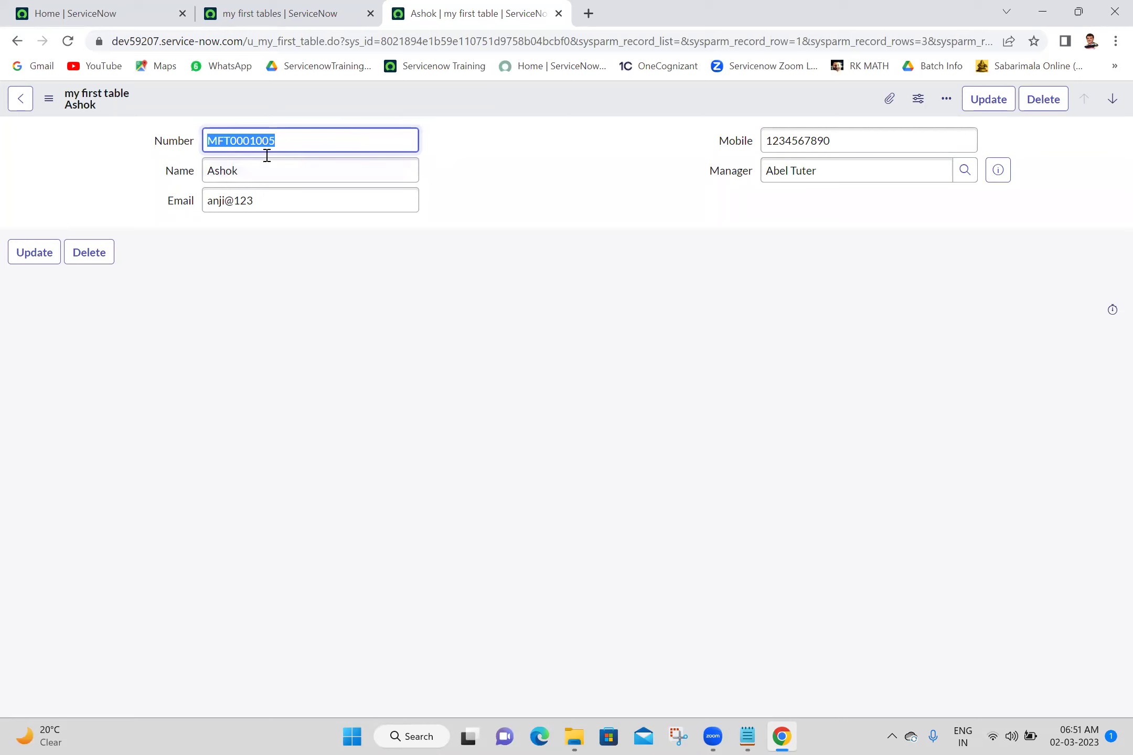
click(518, 142)
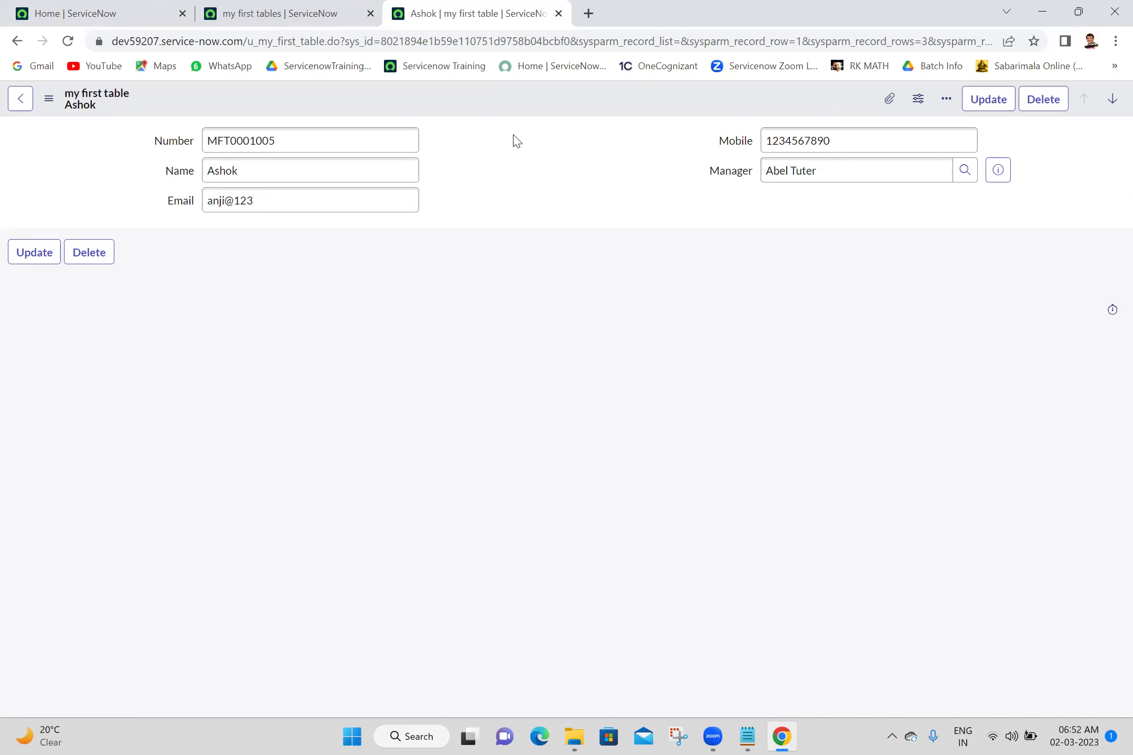
click(154, 146)
click(604, 131)
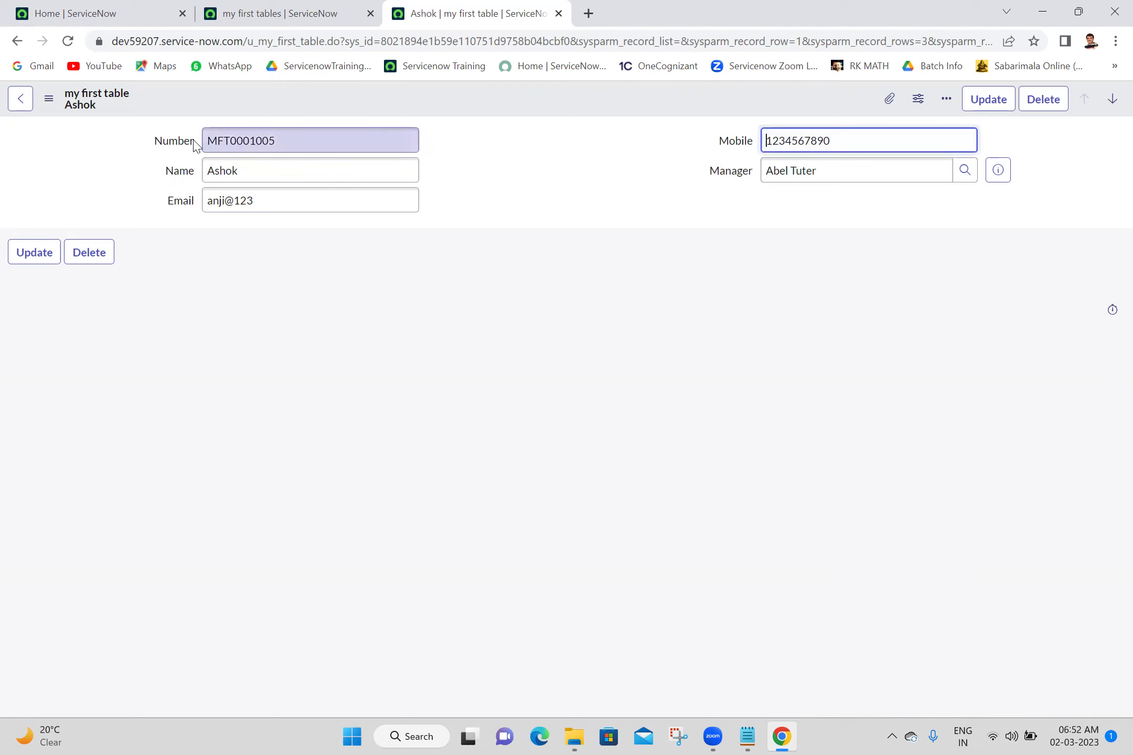
click(147, 146)
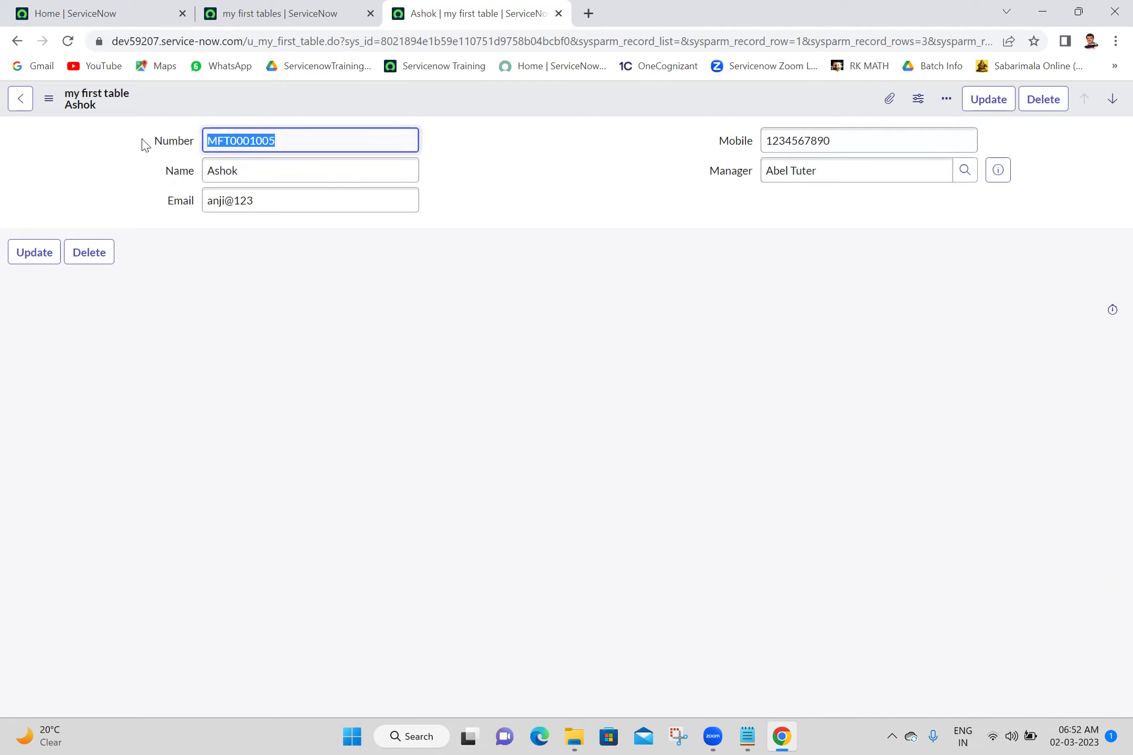
click(175, 187)
click(176, 203)
click(487, 202)
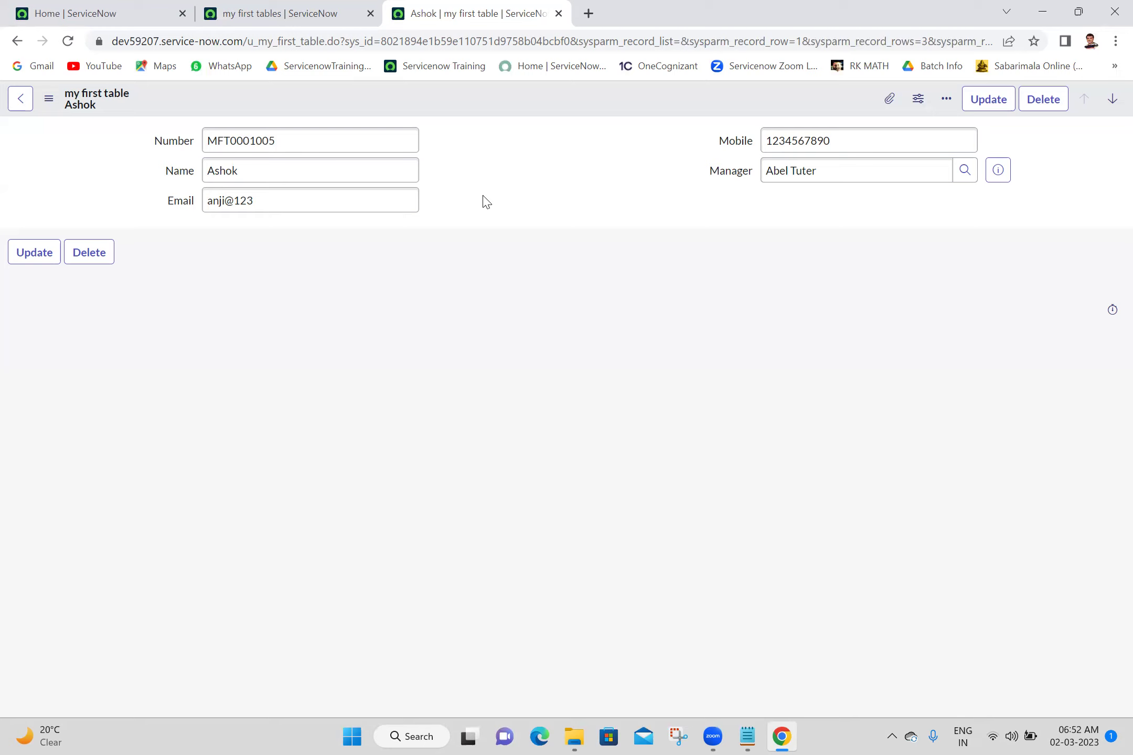
right_click(169, 152)
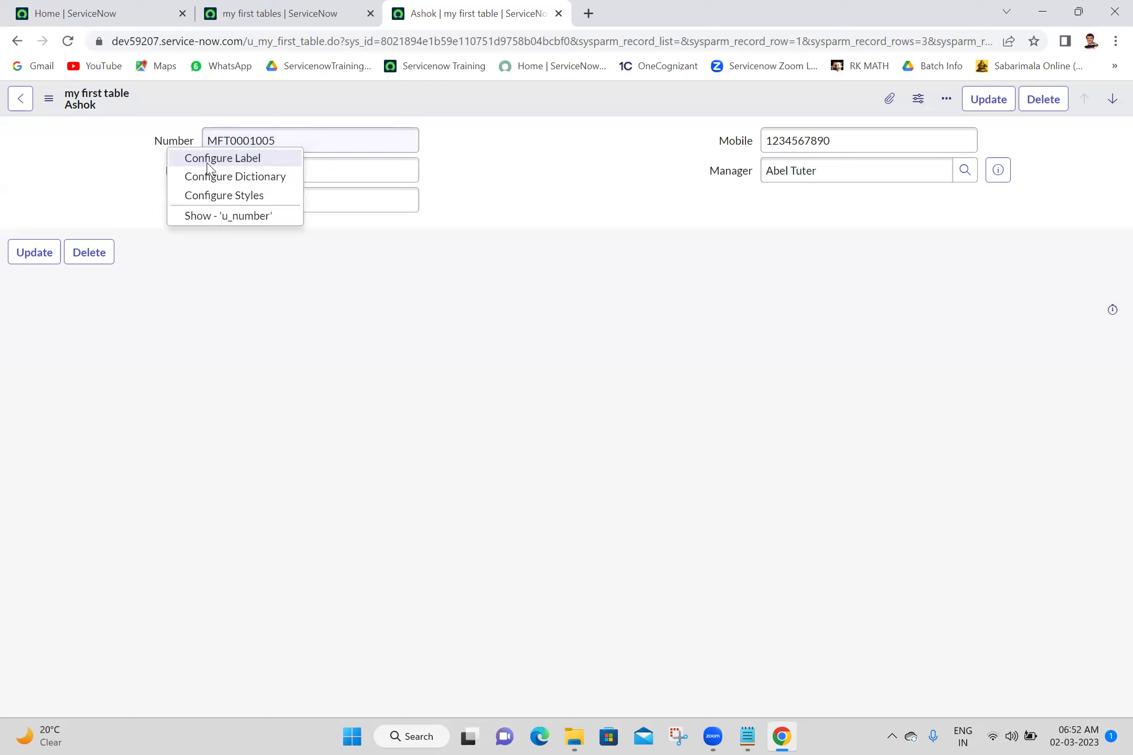
click(219, 181)
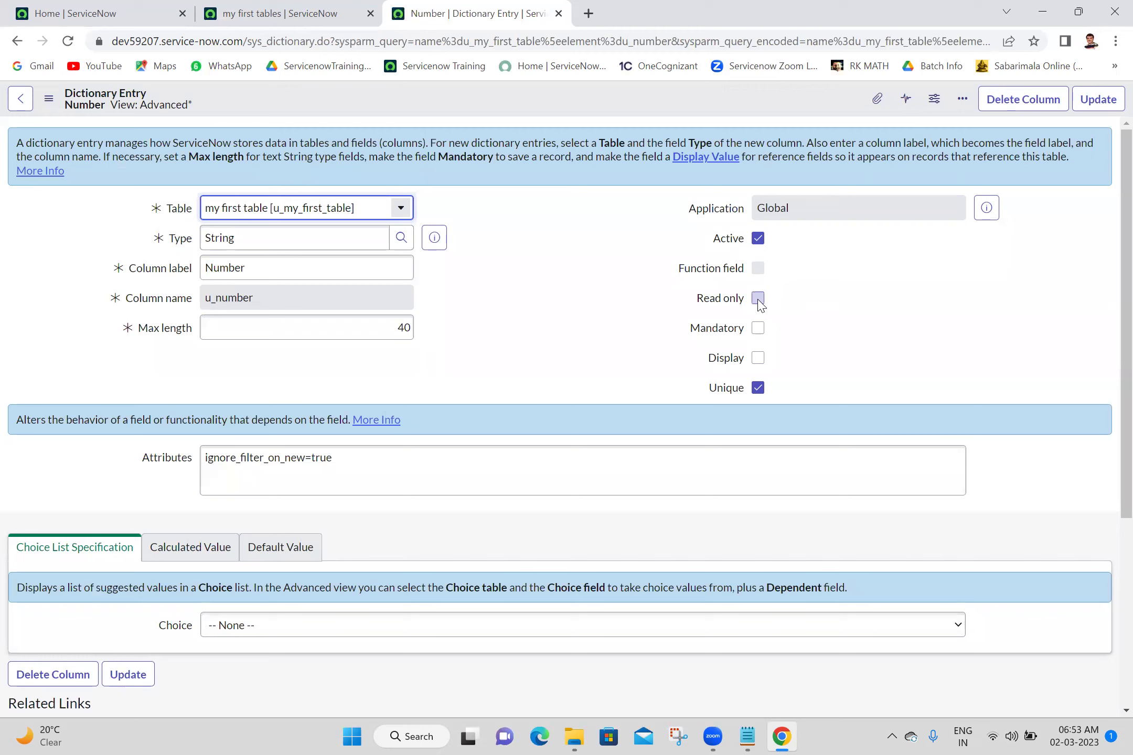
click(758, 299)
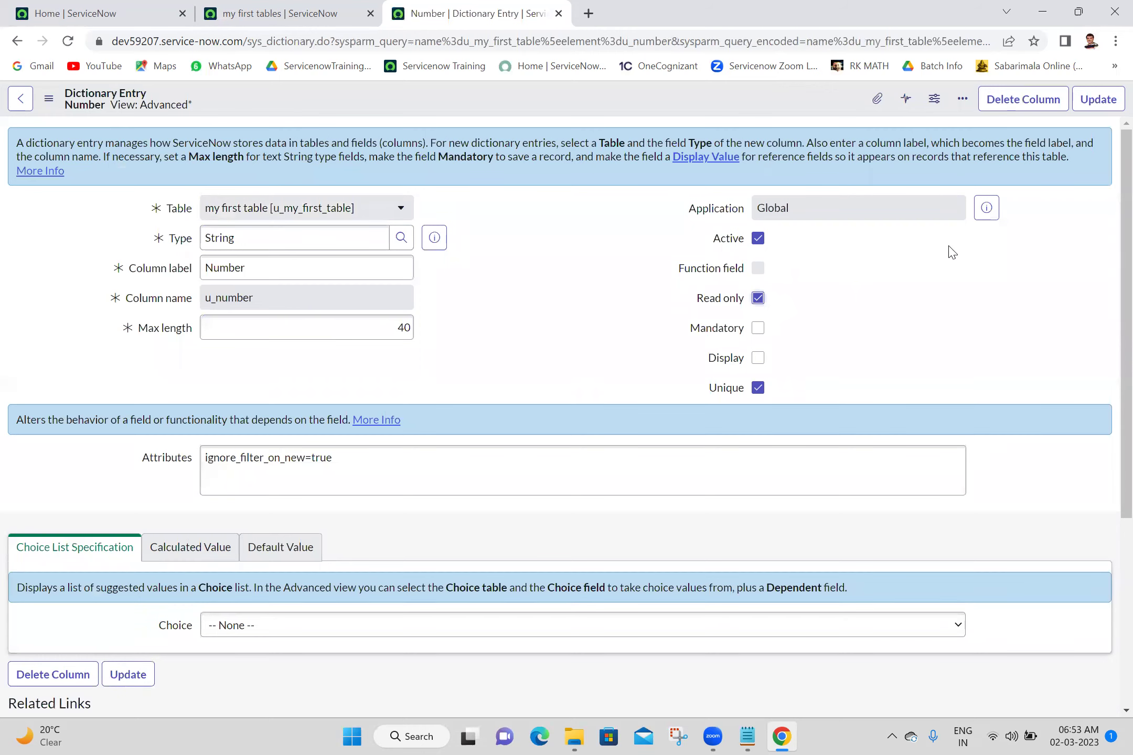
click(1101, 102)
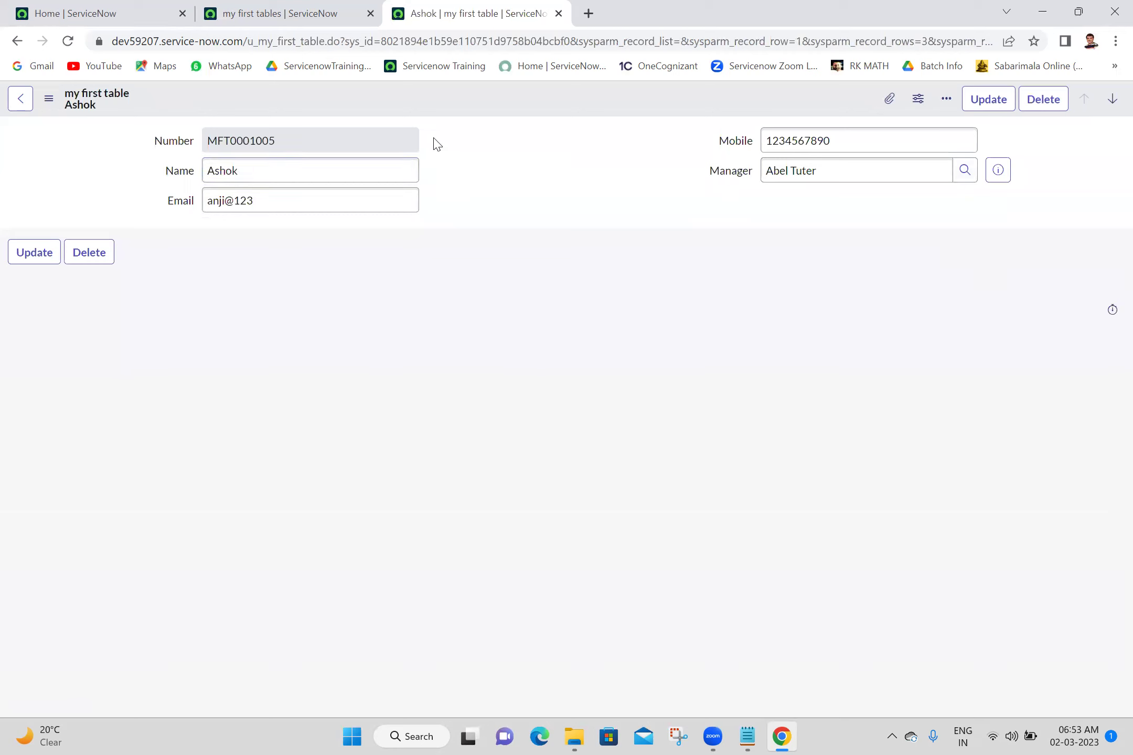
drag(266, 160, 311, 132)
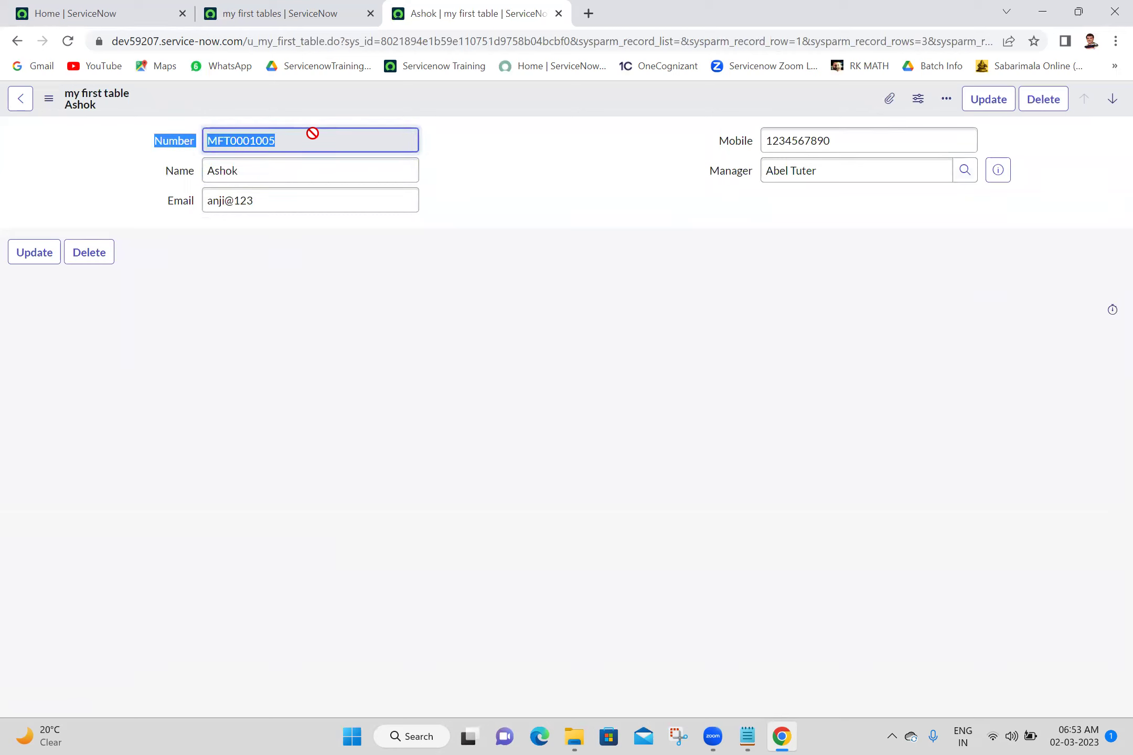
click(528, 184)
double_click(336, 137)
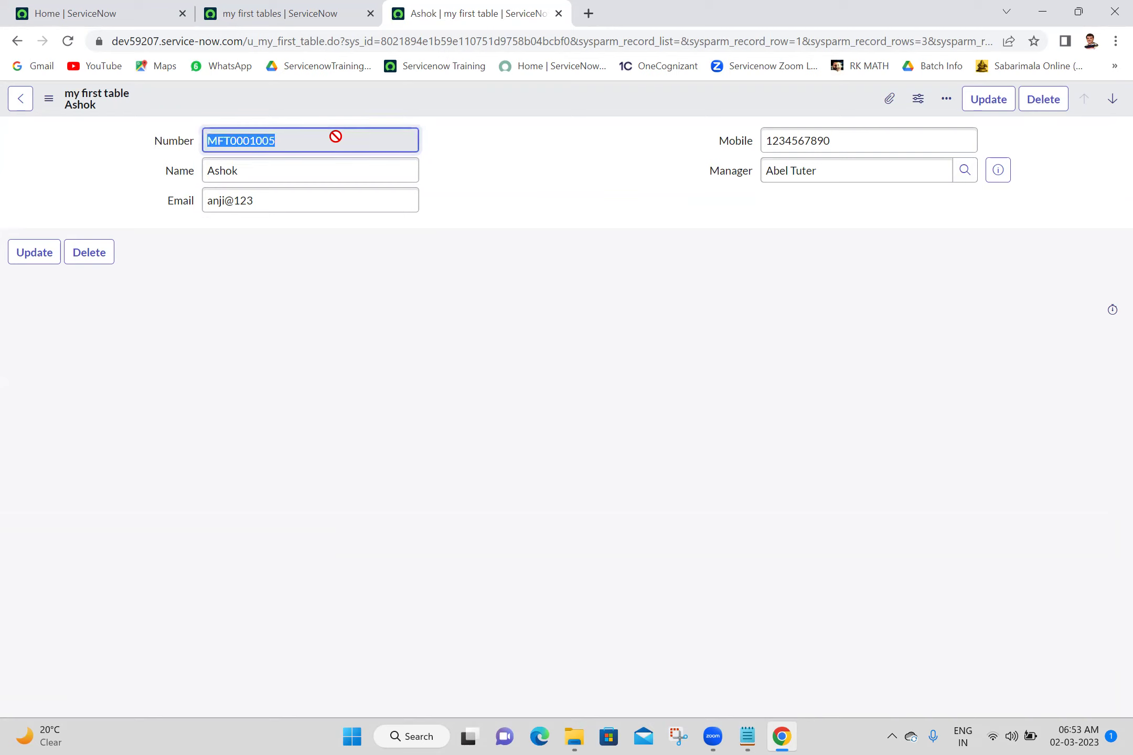
click(486, 179)
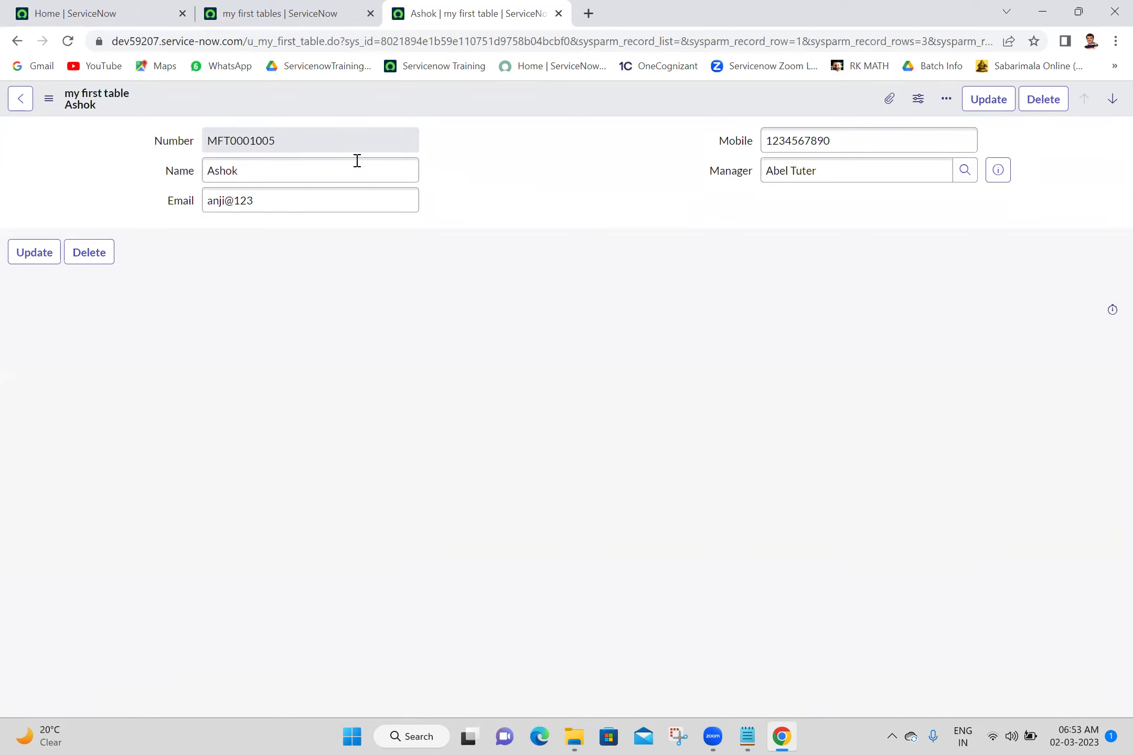
click(333, 140)
double_click(334, 140)
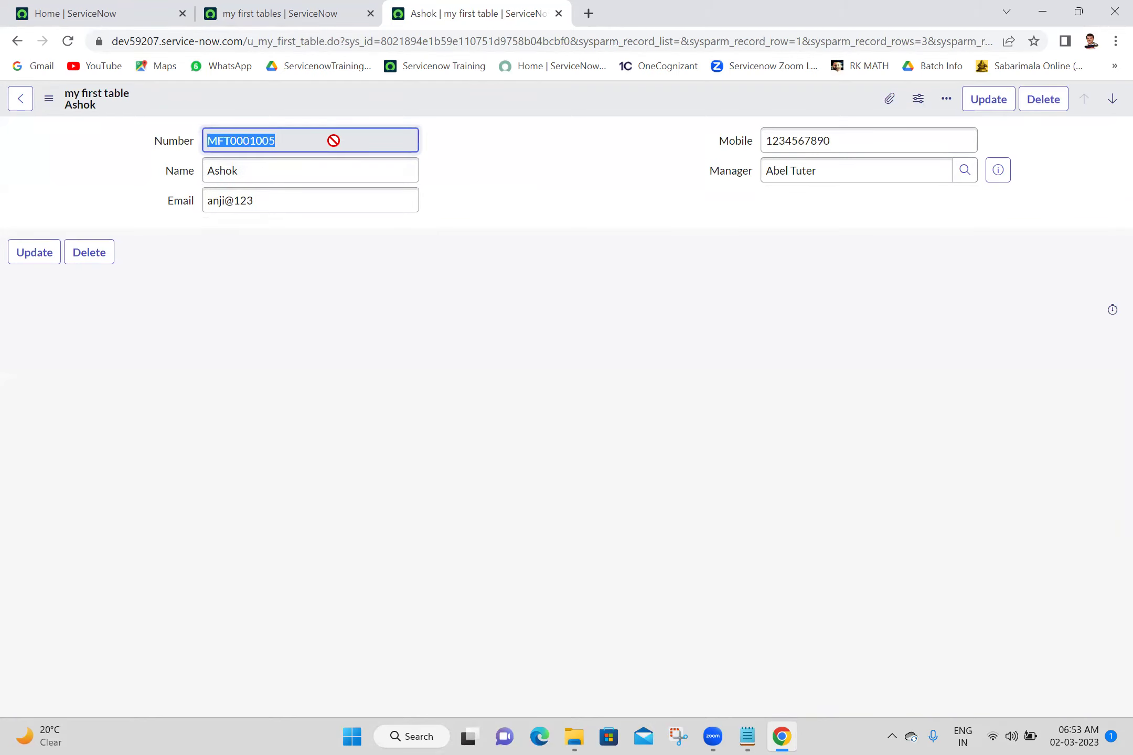
click(529, 175)
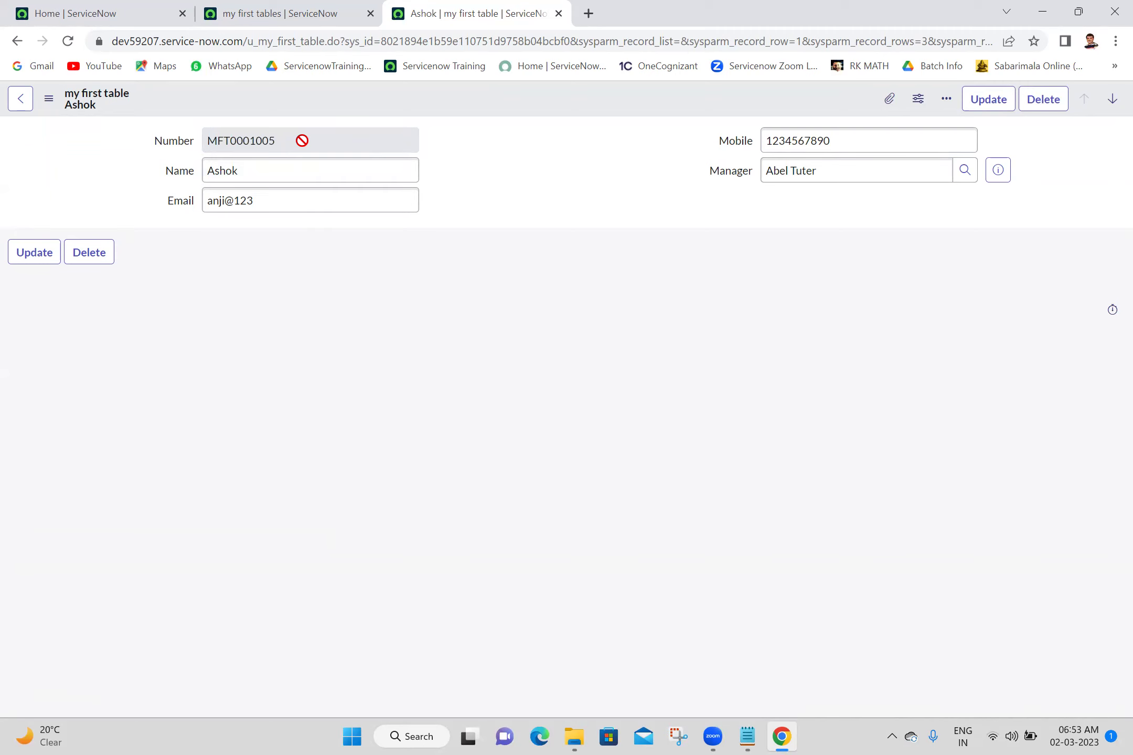
click(298, 12)
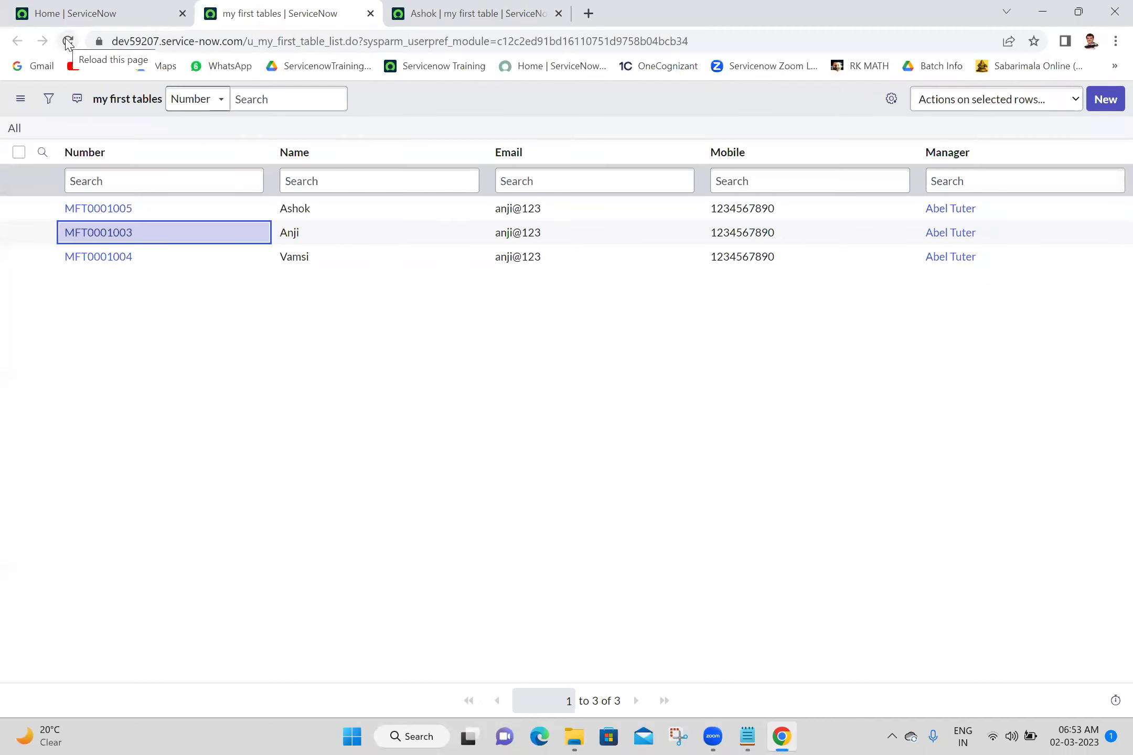
click(68, 42)
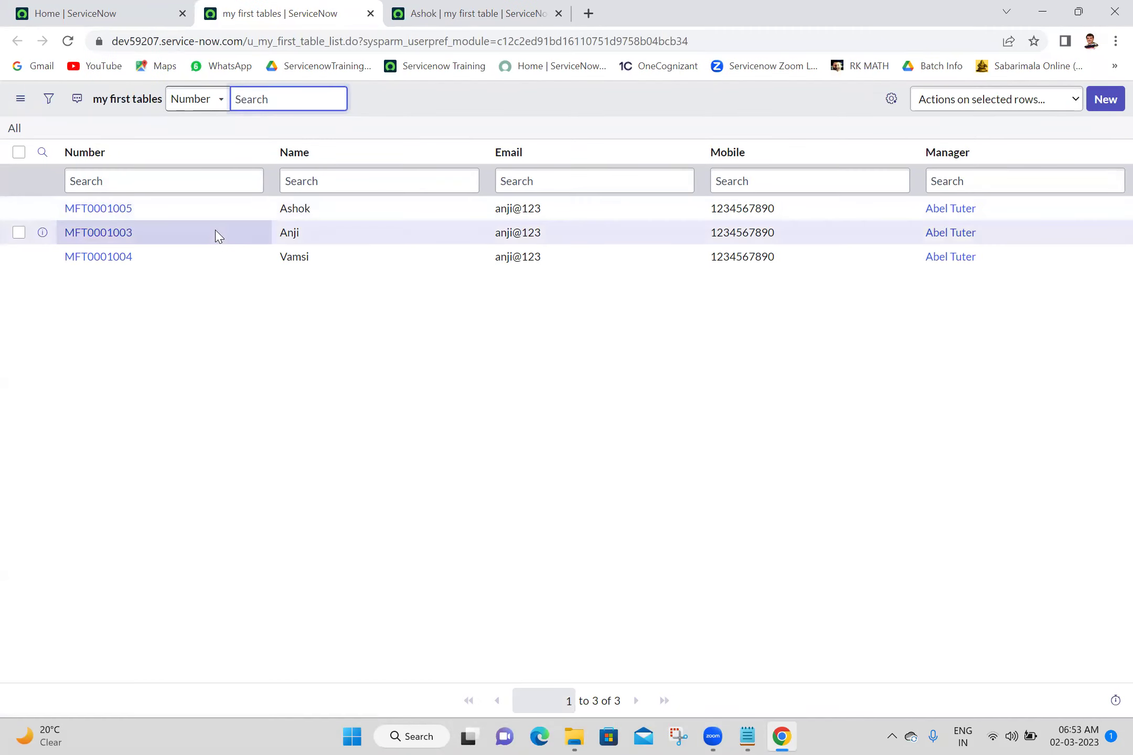
click(205, 243)
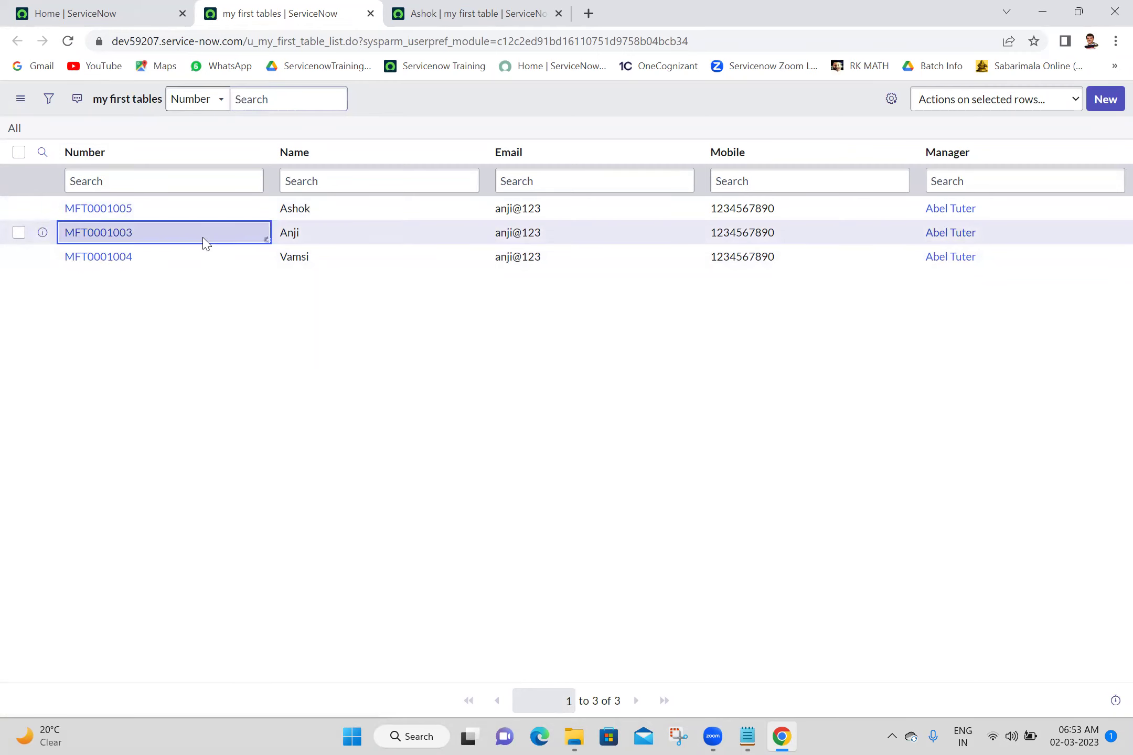
double_click(206, 243)
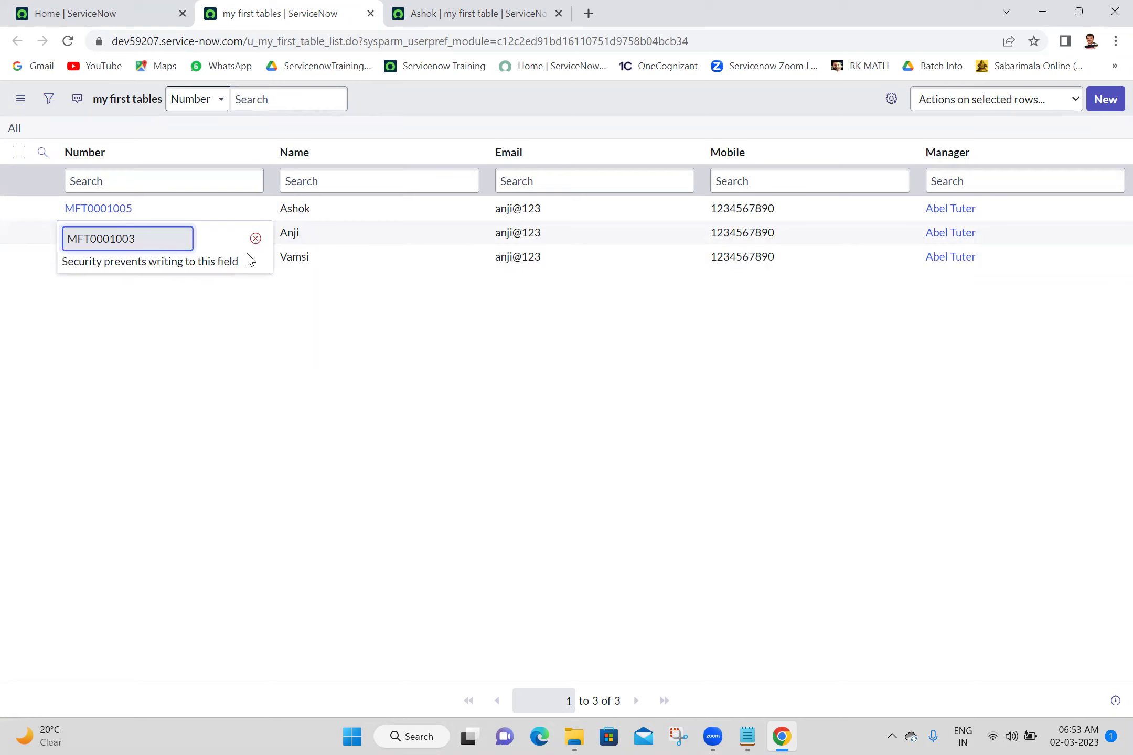
click(255, 240)
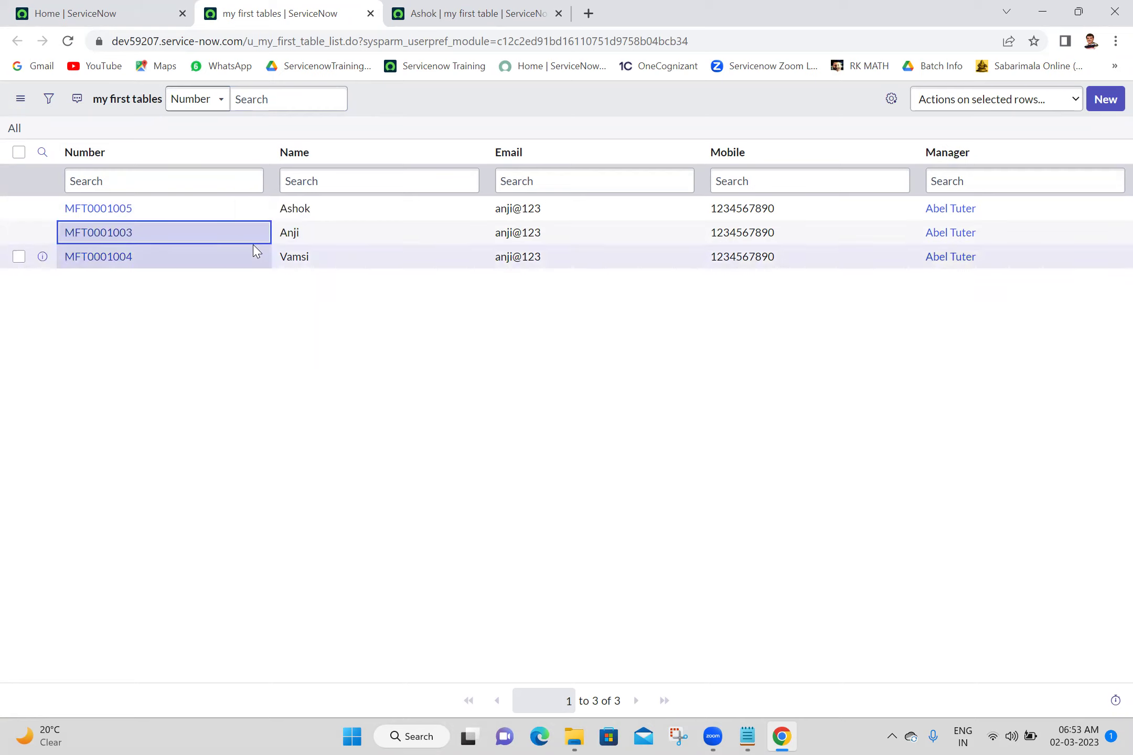
click(457, 7)
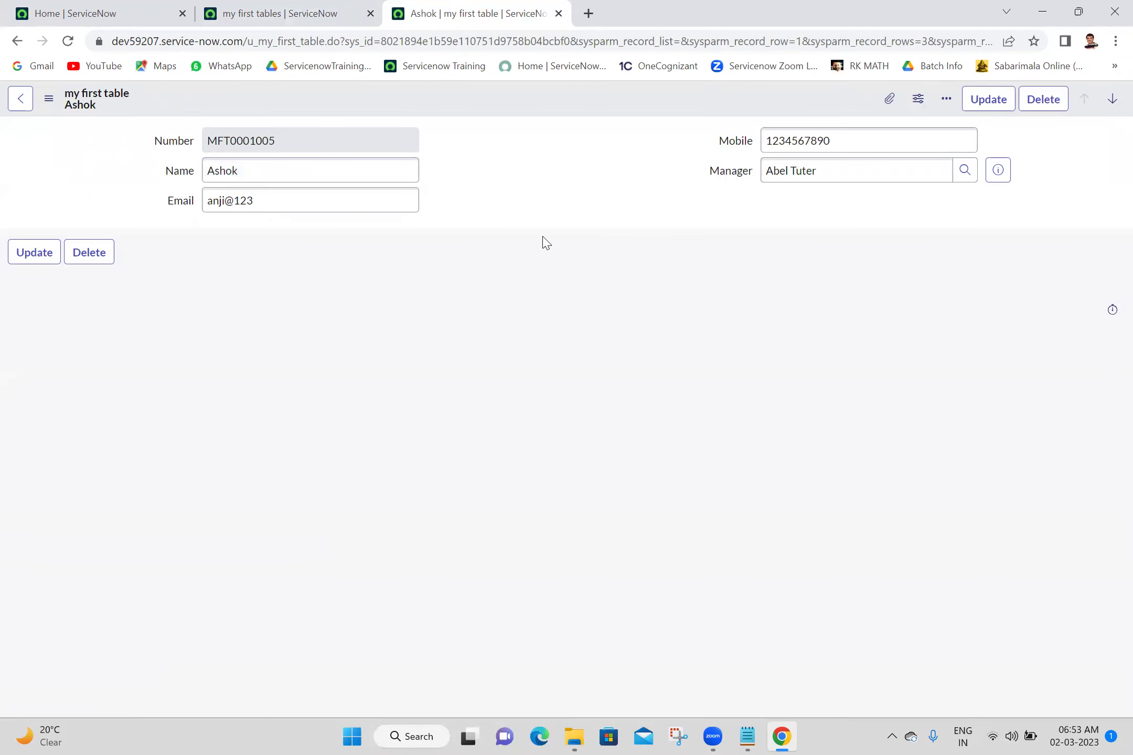
click(677, 732)
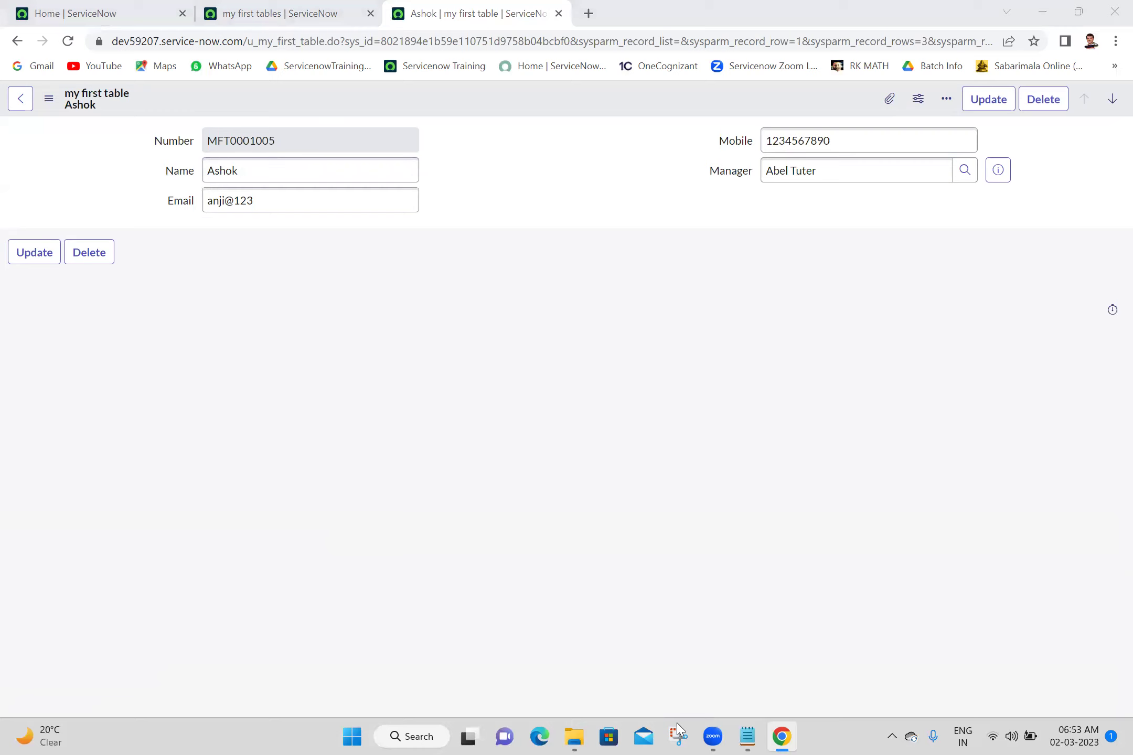
Tick Mandatory in the Email field's dictionary entry and save the change
click(334, 253)
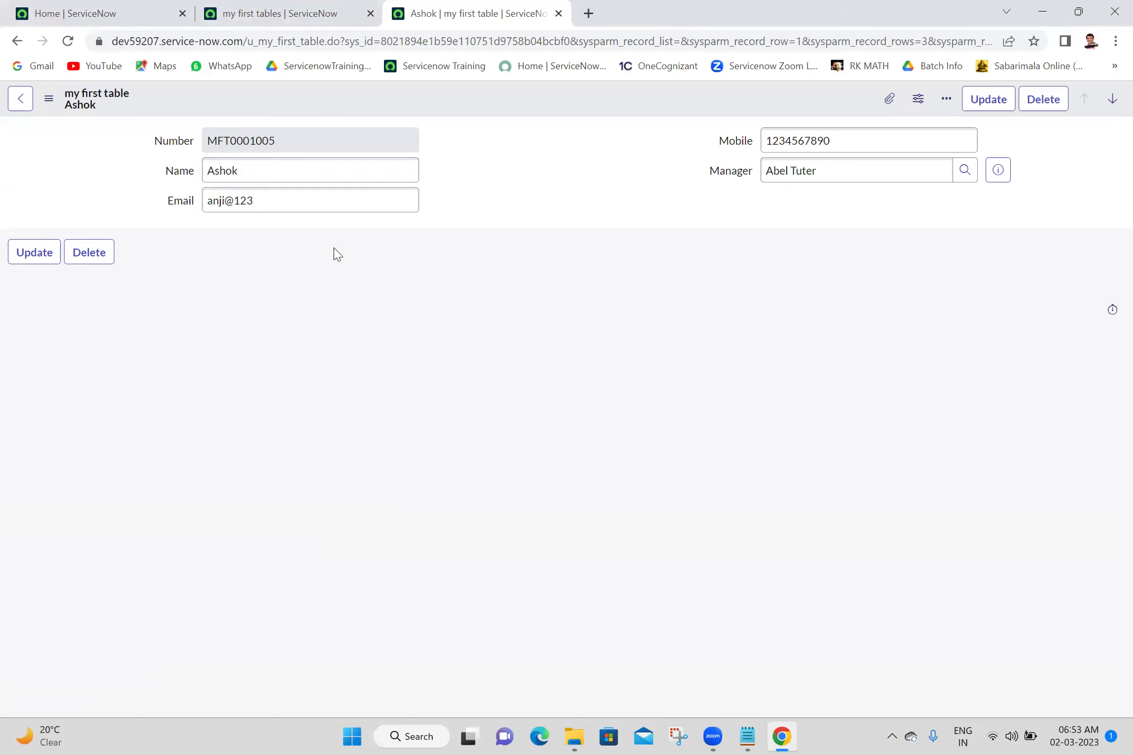
right_click(183, 201)
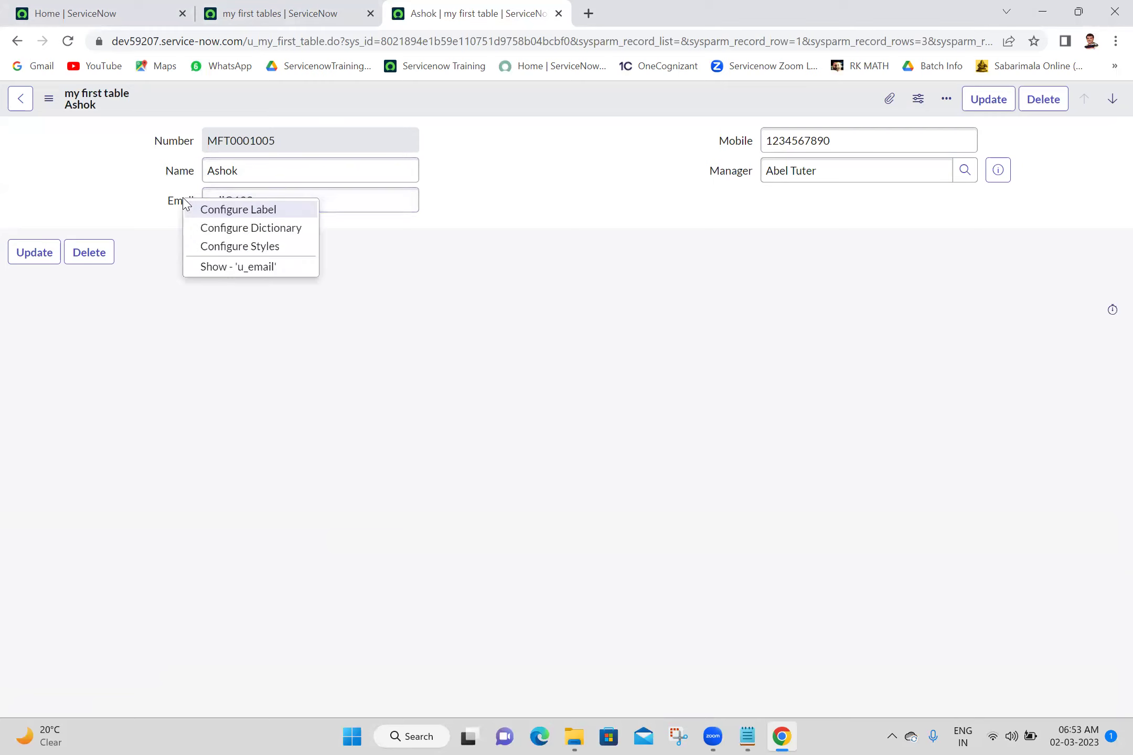
click(249, 229)
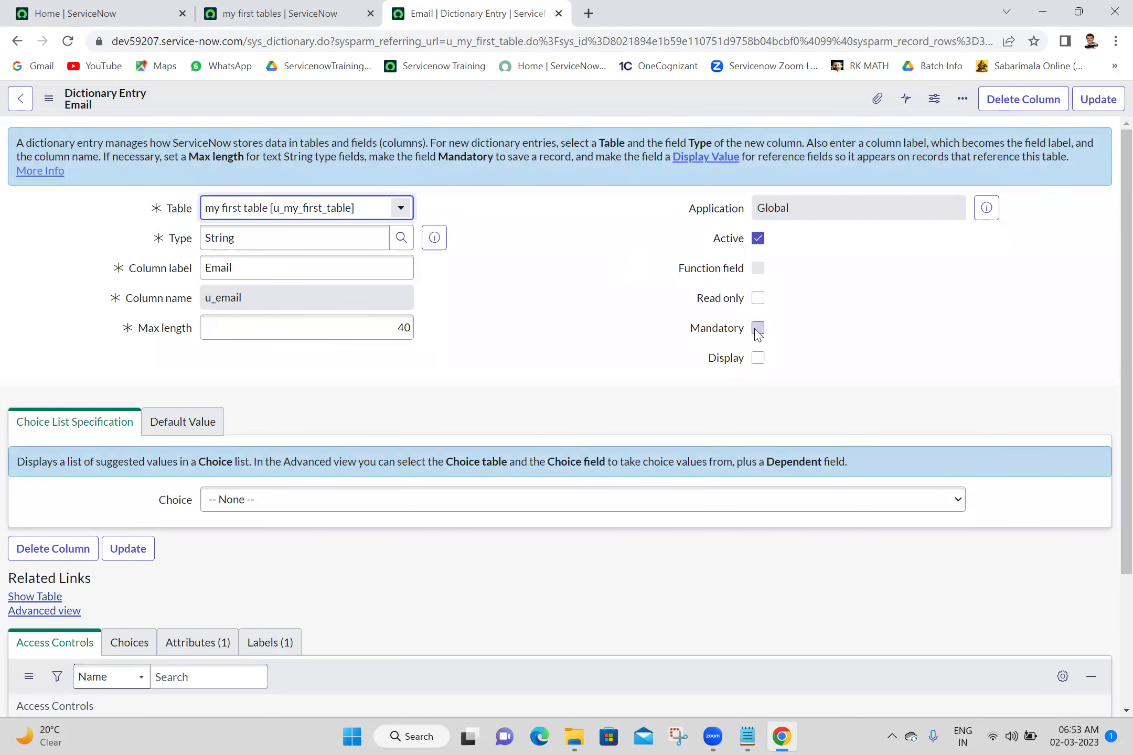
click(758, 329)
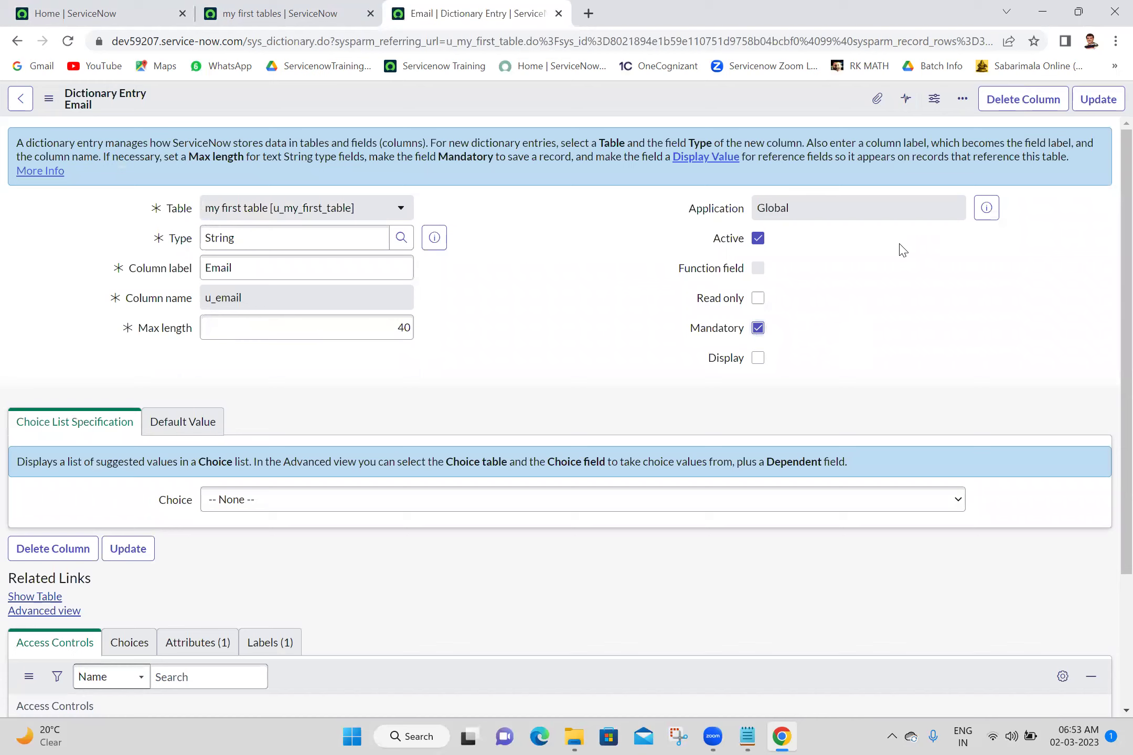
click(1097, 100)
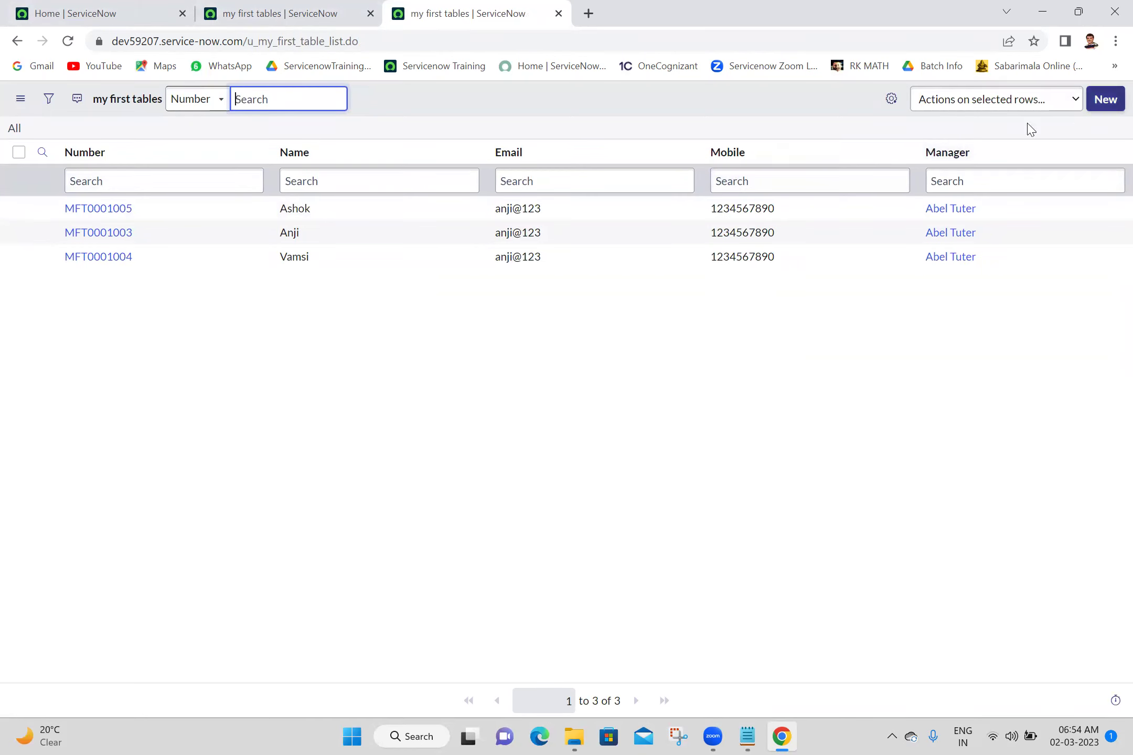
click(121, 237)
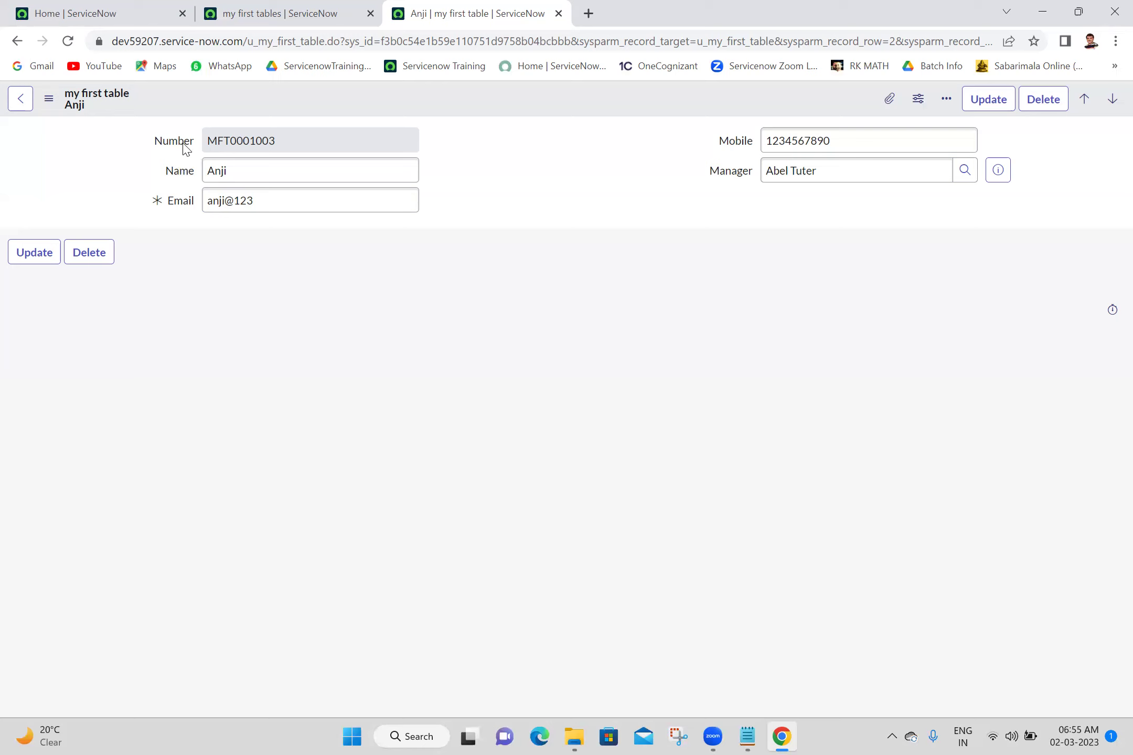
Change the Number field's label to 'Application ID' and save it
right_click(185, 149)
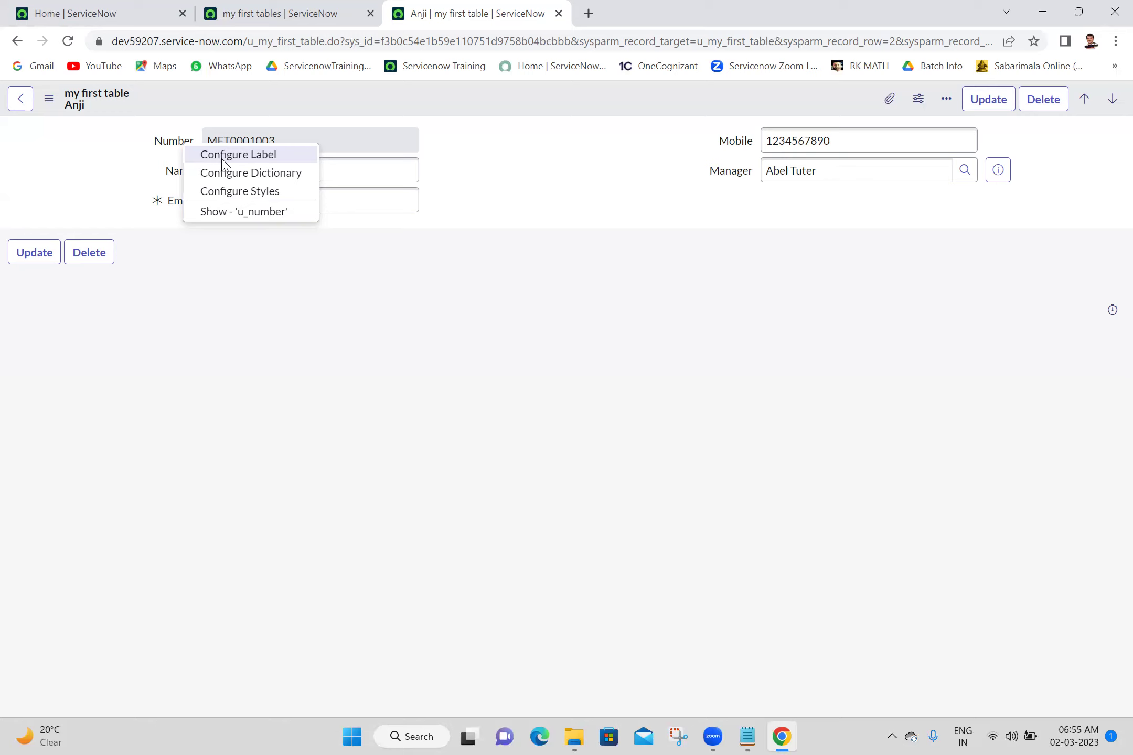
click(223, 154)
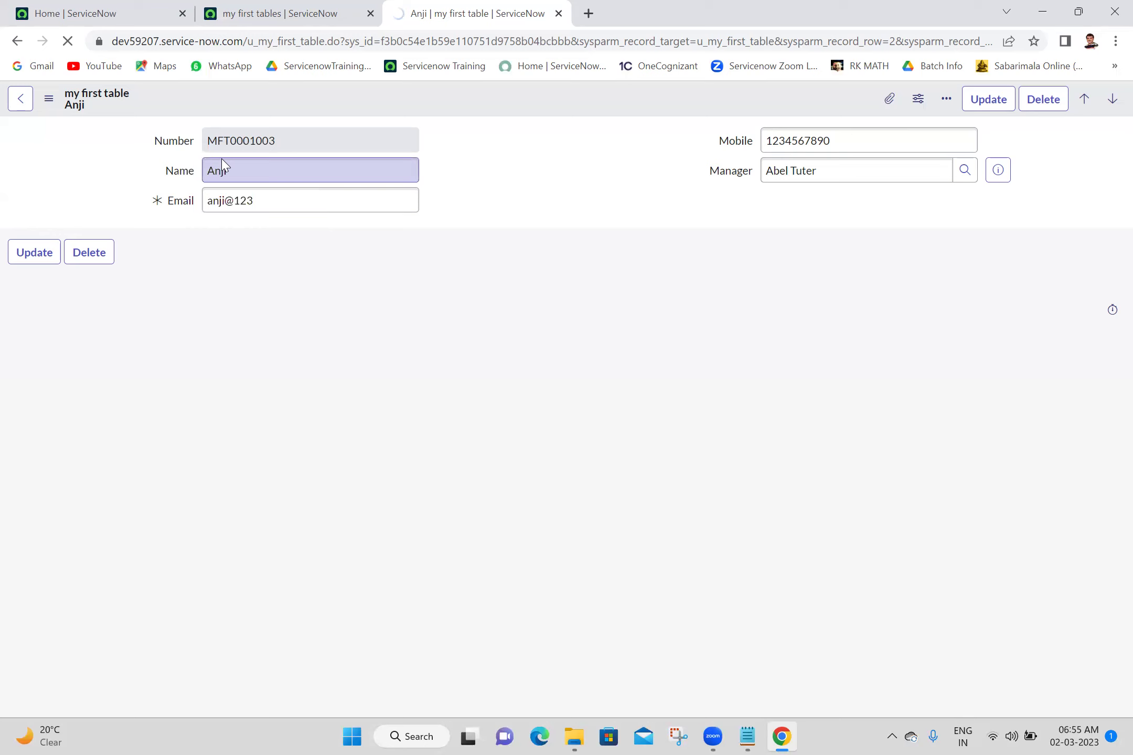
double_click(303, 169)
text(Application ID)
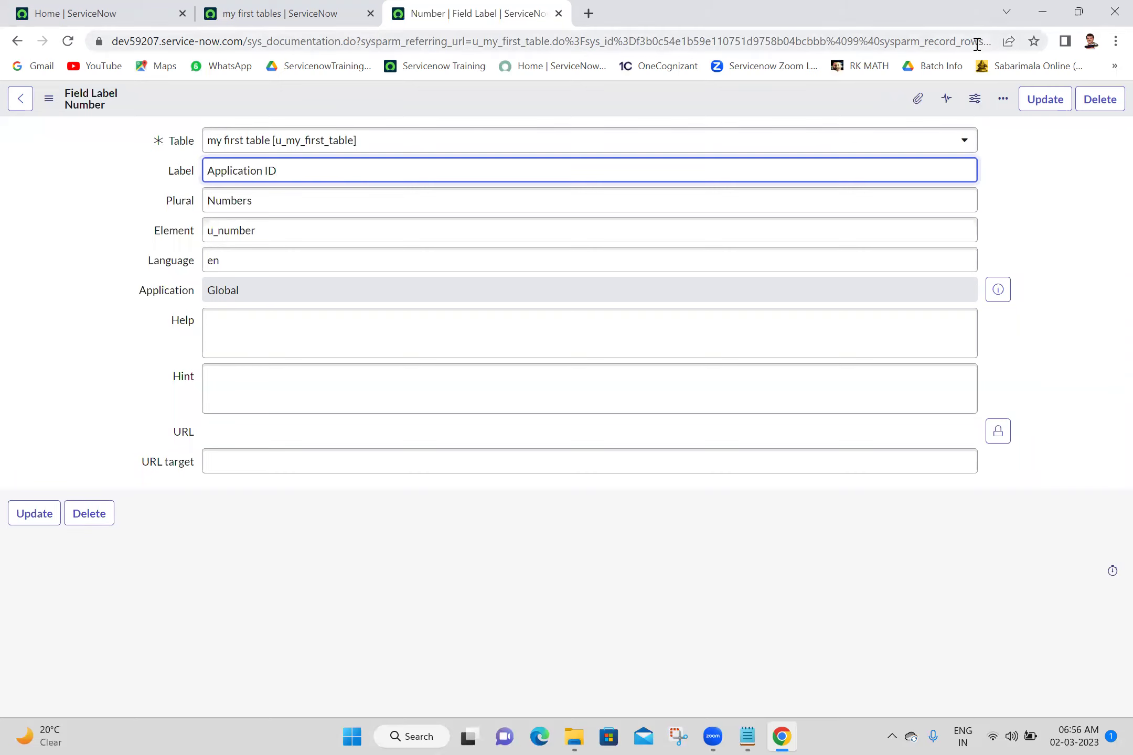
click(1053, 108)
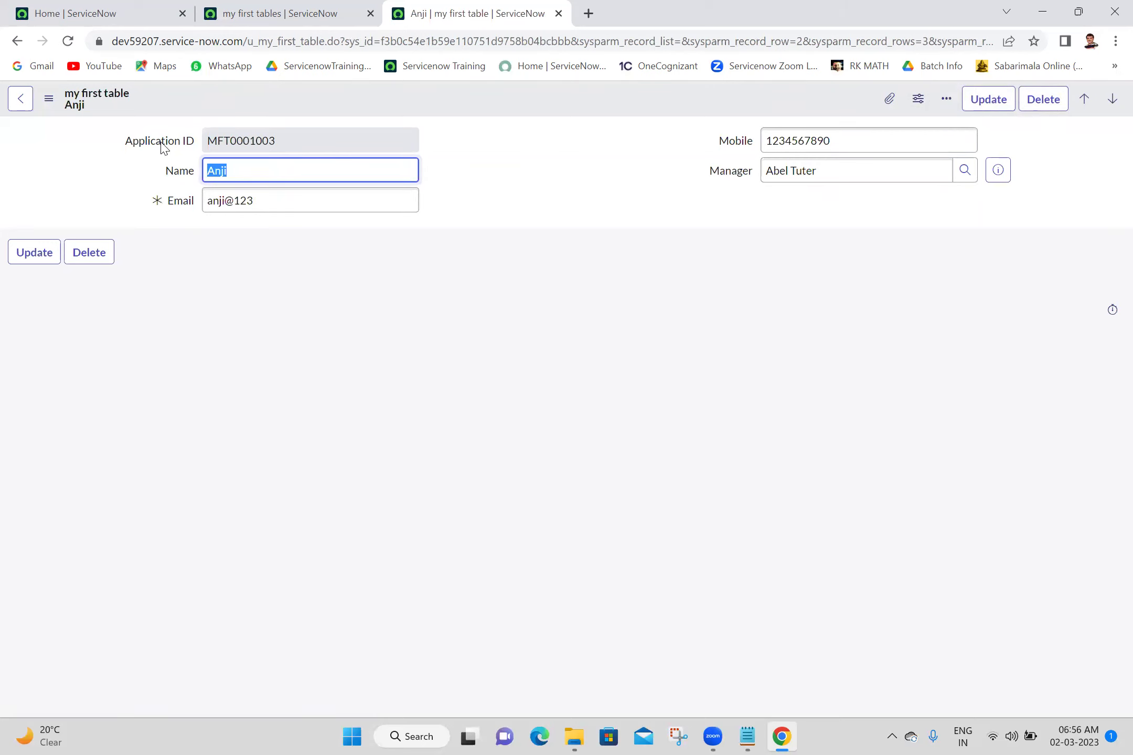
click(556, 185)
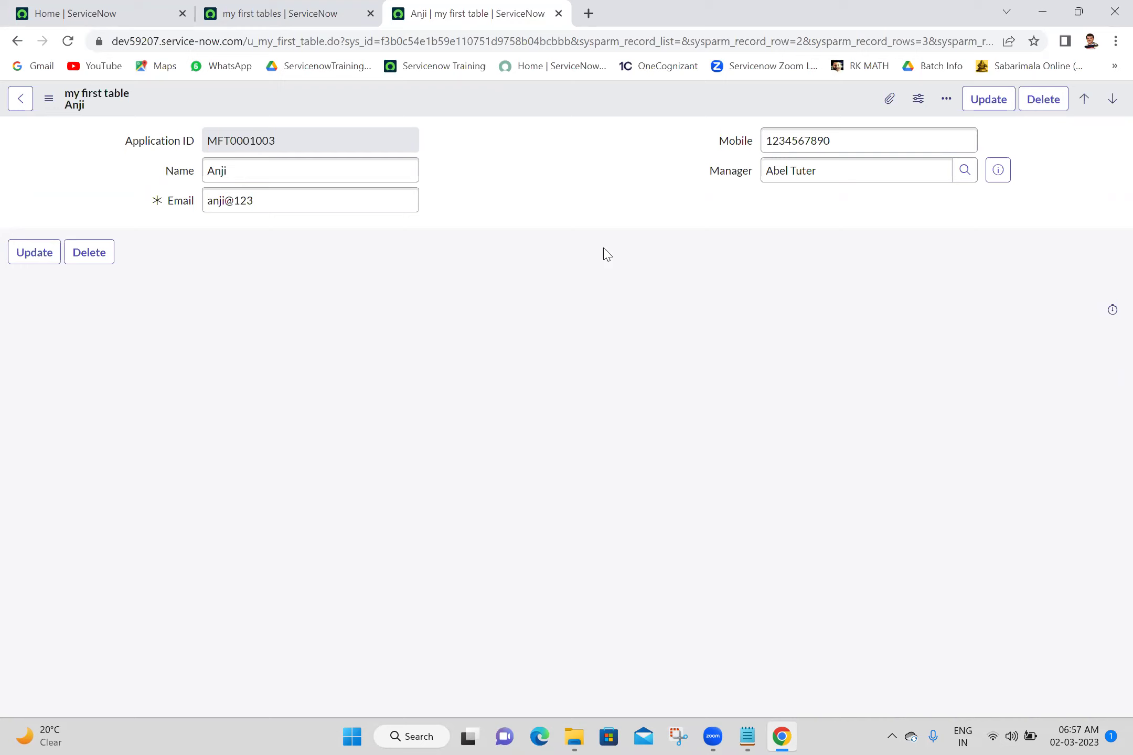
click(628, 730)
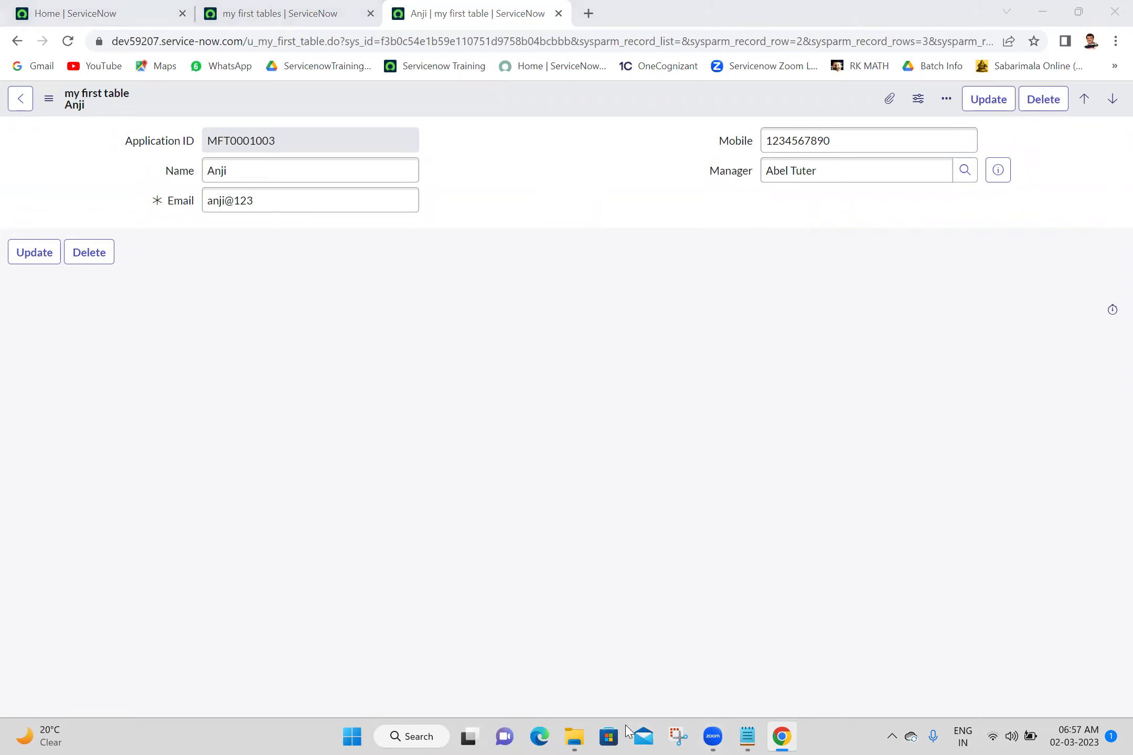
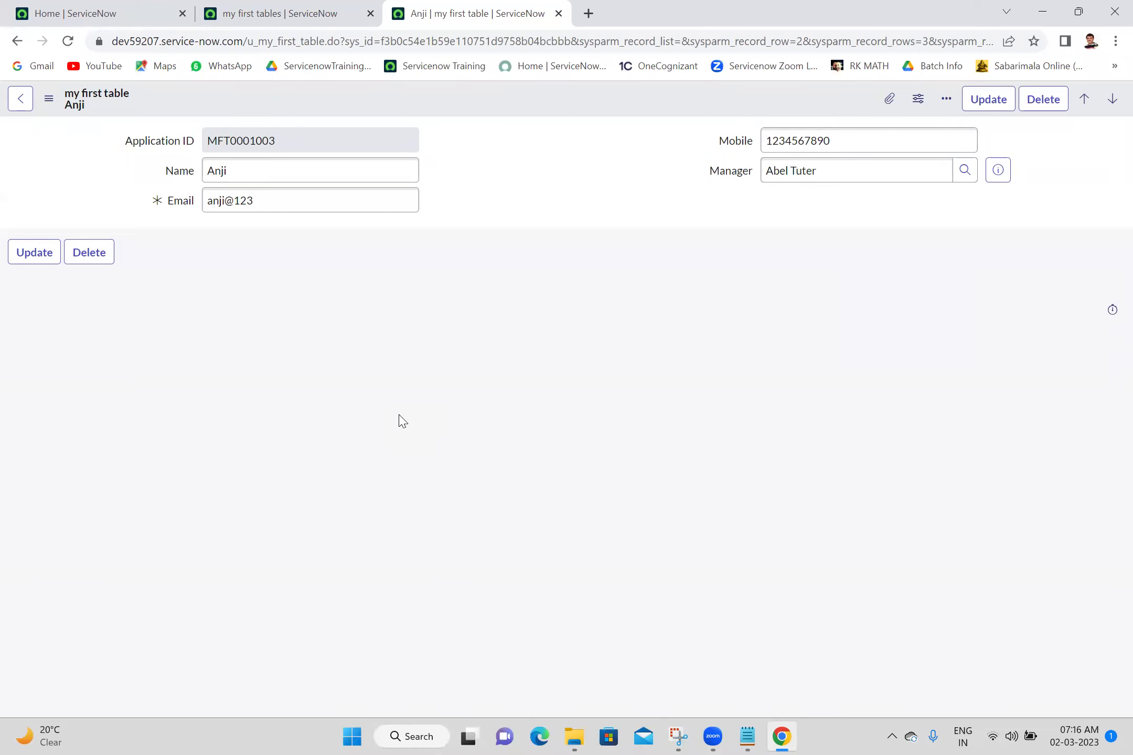
Bring up Snipping Tool over the ServiceNow 'my first table' record form, abandoning a false-start capture
click(677, 734)
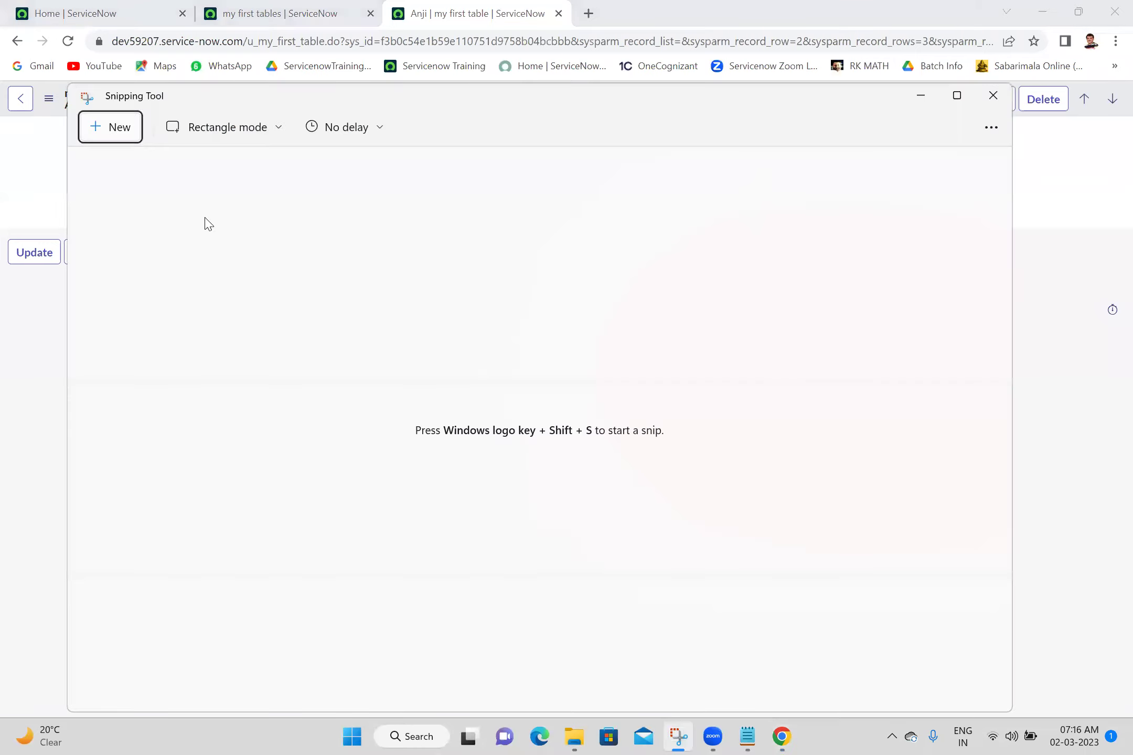
click(111, 127)
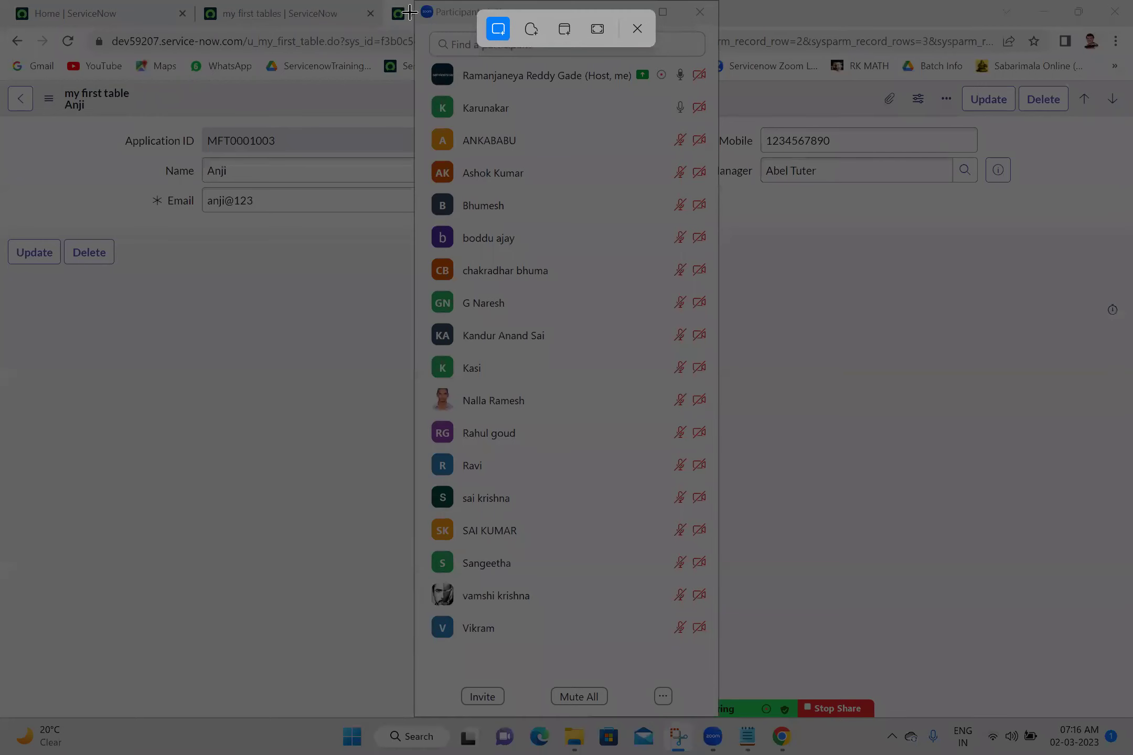
key(Escape)
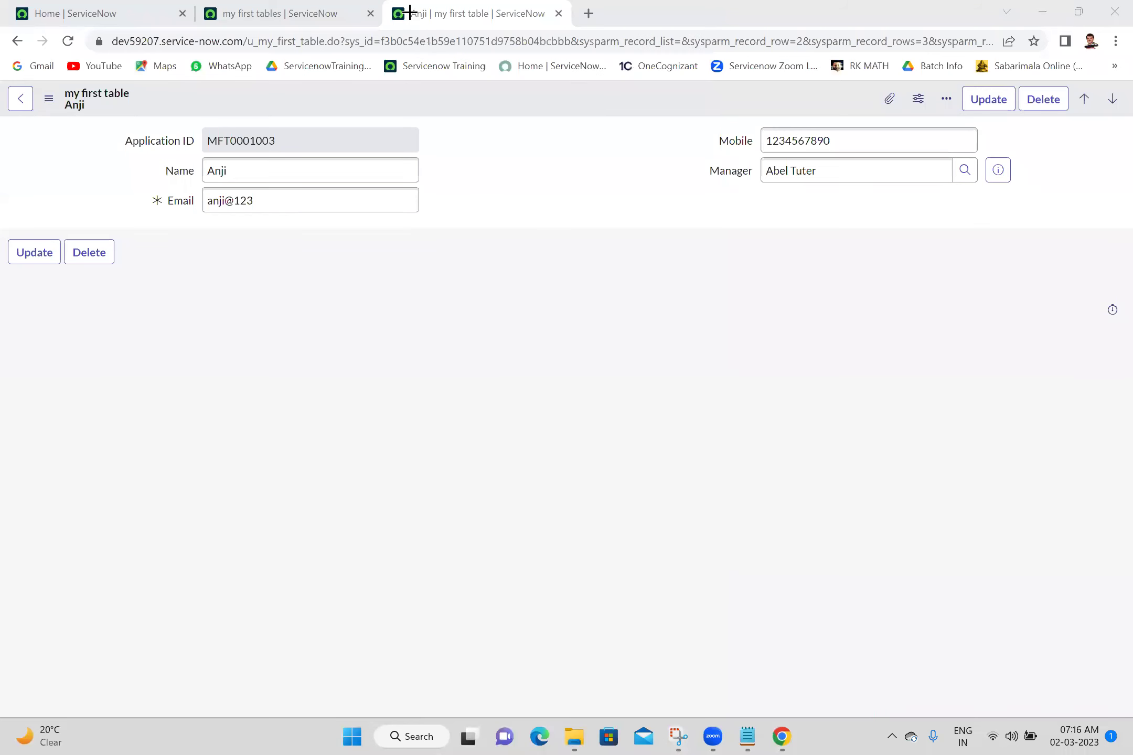
click(679, 737)
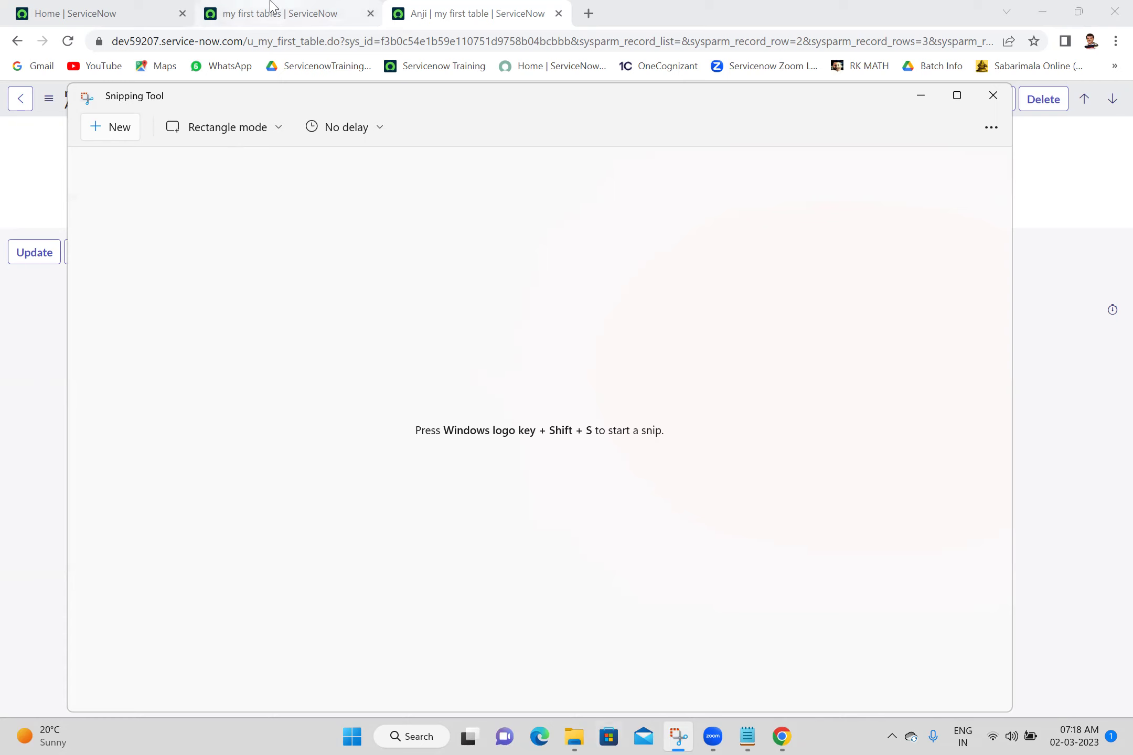
Snip the Zoom Participants panel, copy it, and bring up Save As in Batch 18
click(111, 128)
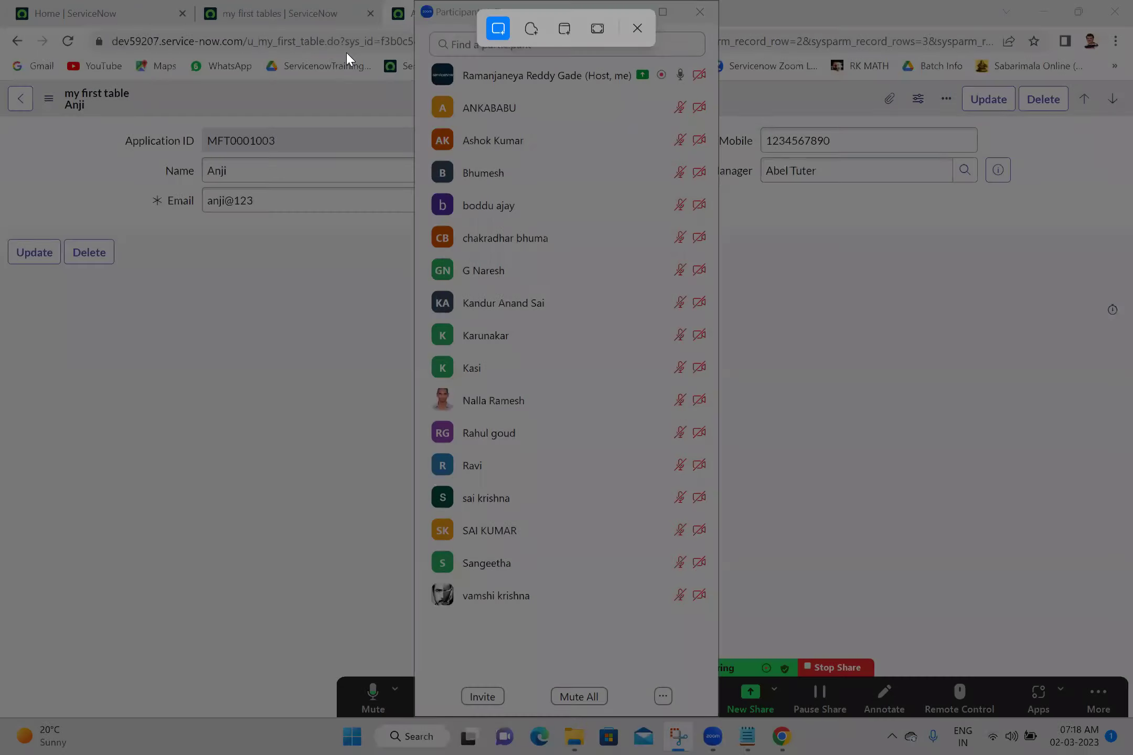
drag(413, 1, 409, 12)
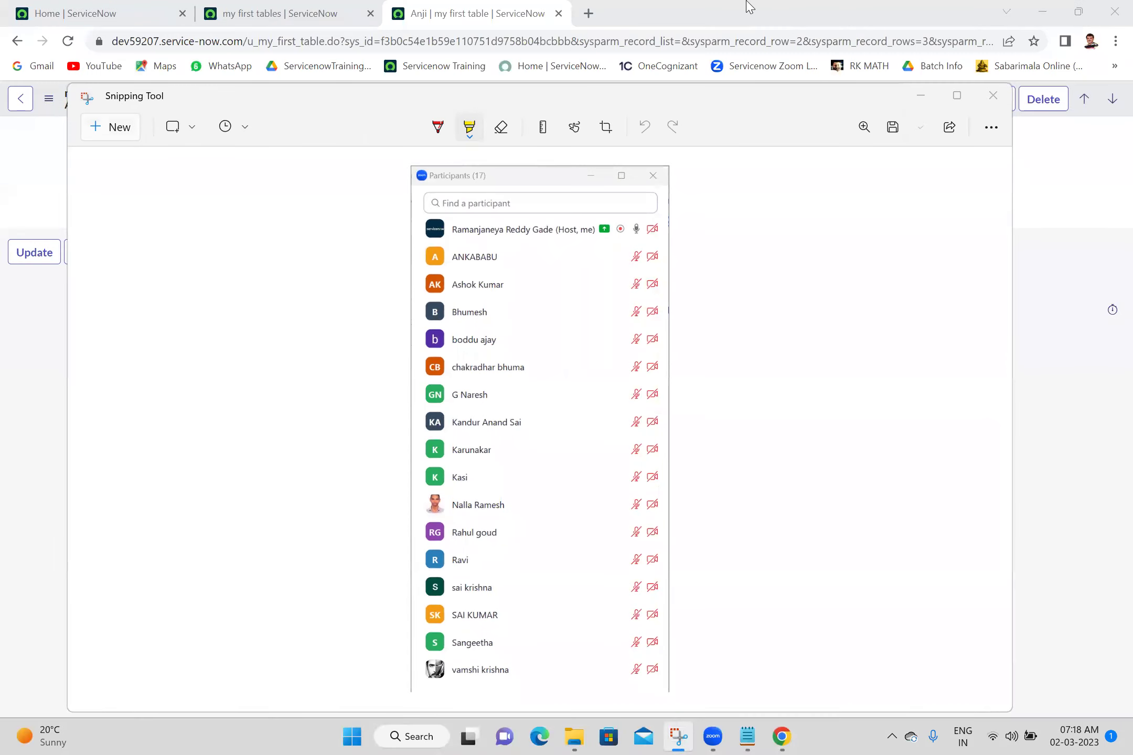
click(922, 127)
click(891, 128)
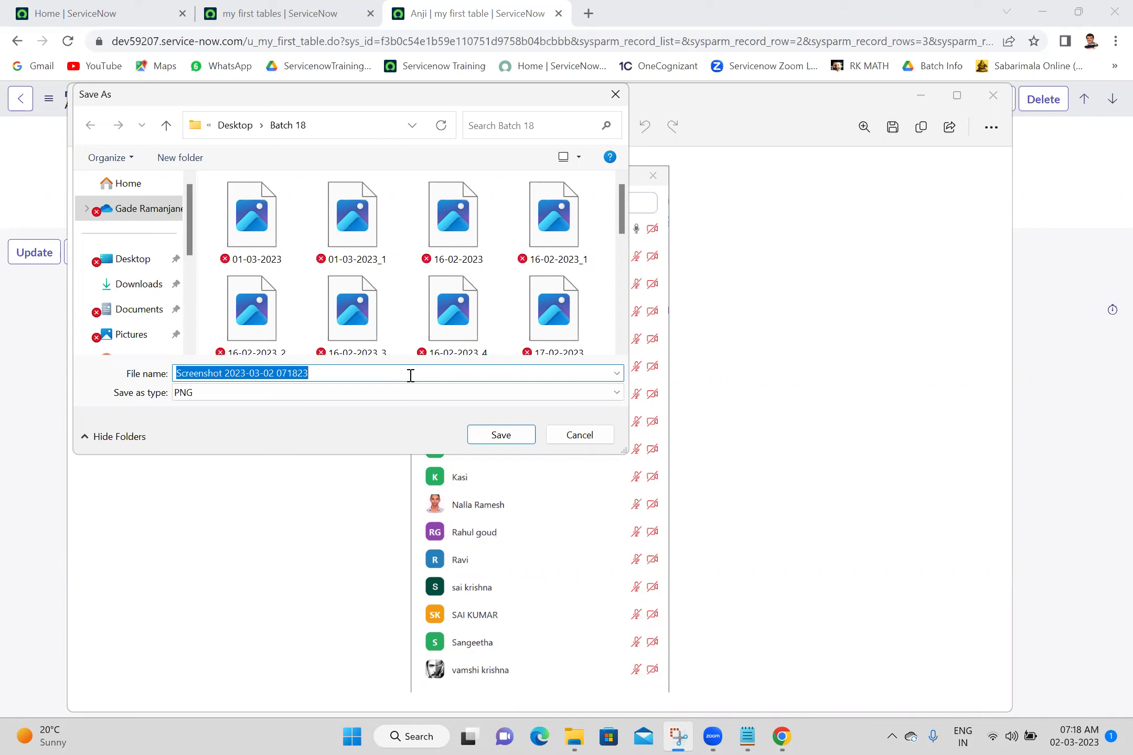
Save the snip as PNG '02-03-2023' in Batch 18, then close Snipping Tool
text(02)
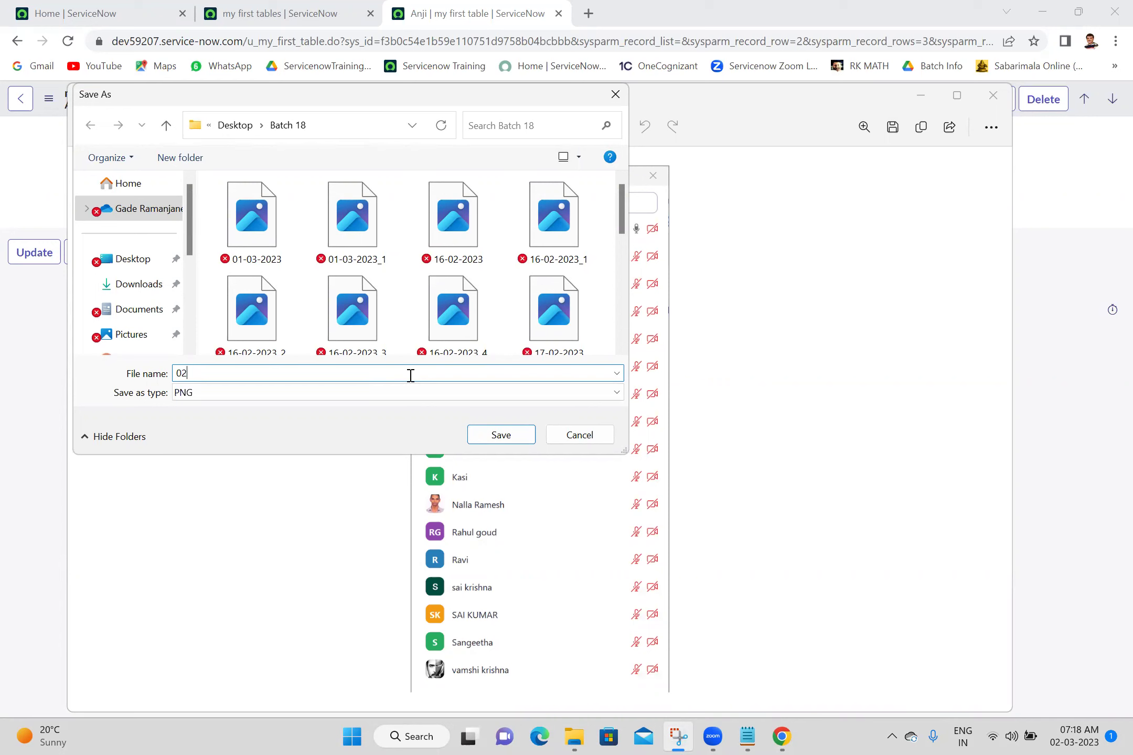
text(-03-2023)
click(501, 435)
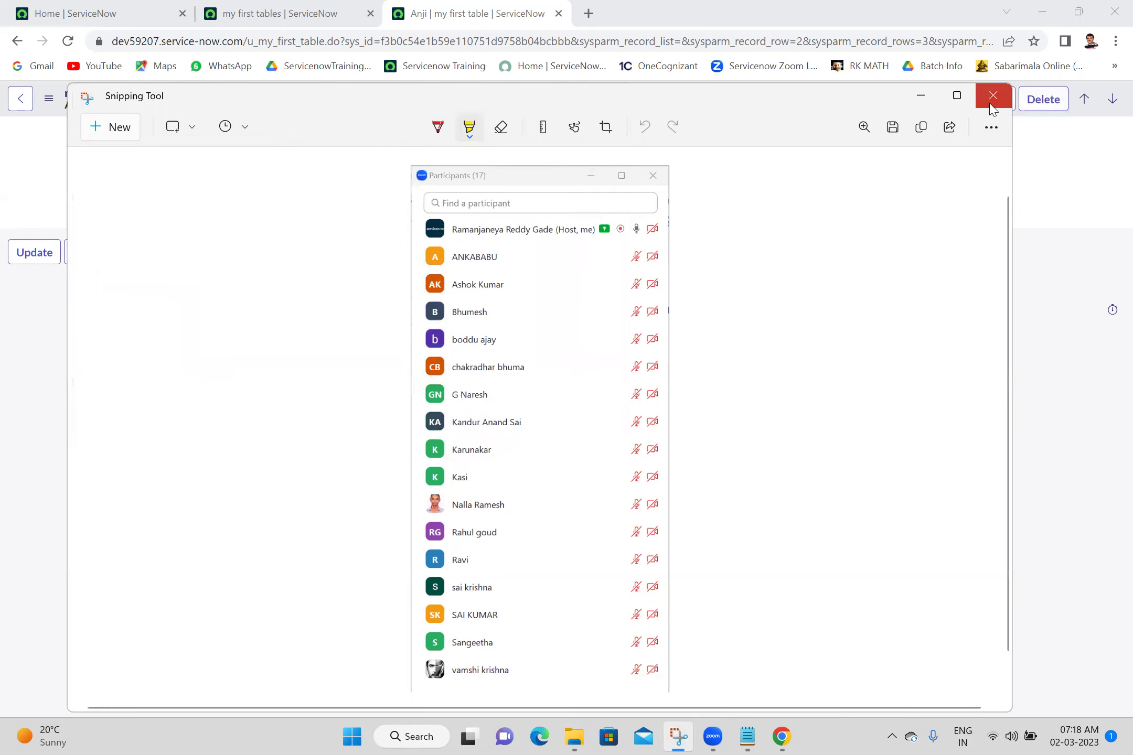
click(993, 96)
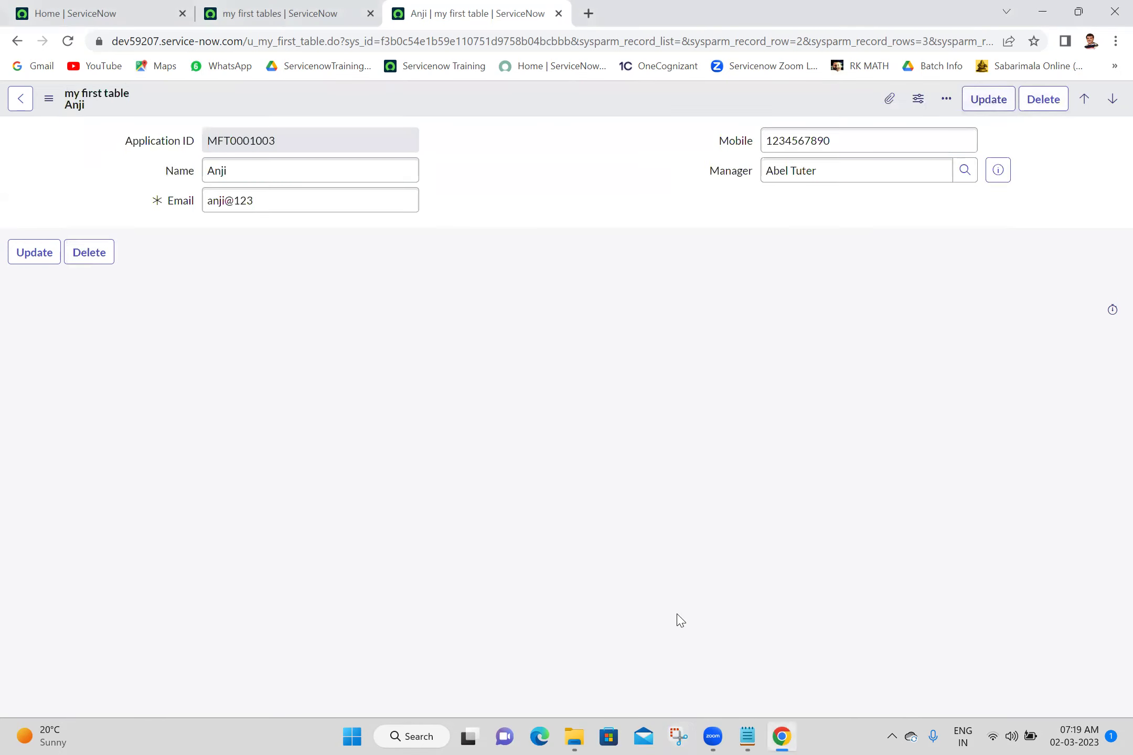